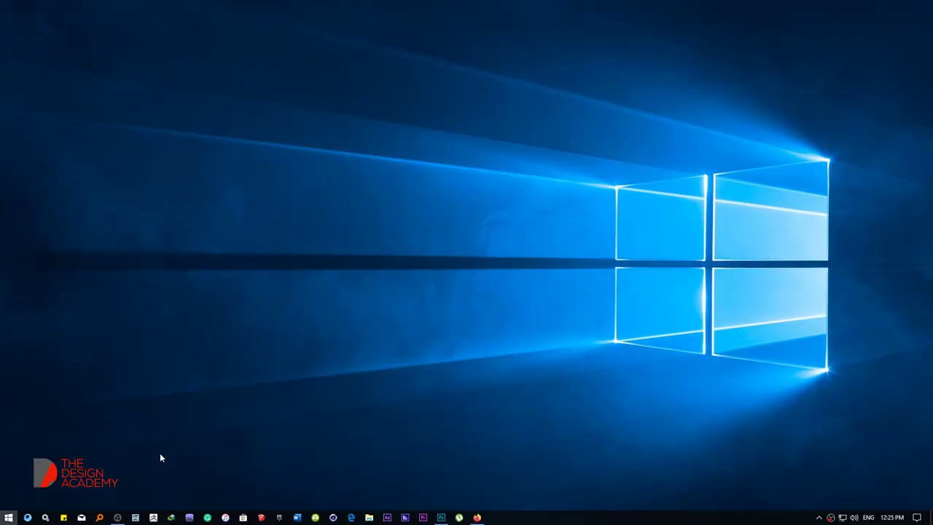
# Search Windows for 'topa' so Topaz A.I. Gigapixel shows as the best match.
pyautogui.press('super')
pyautogui.write('topa')
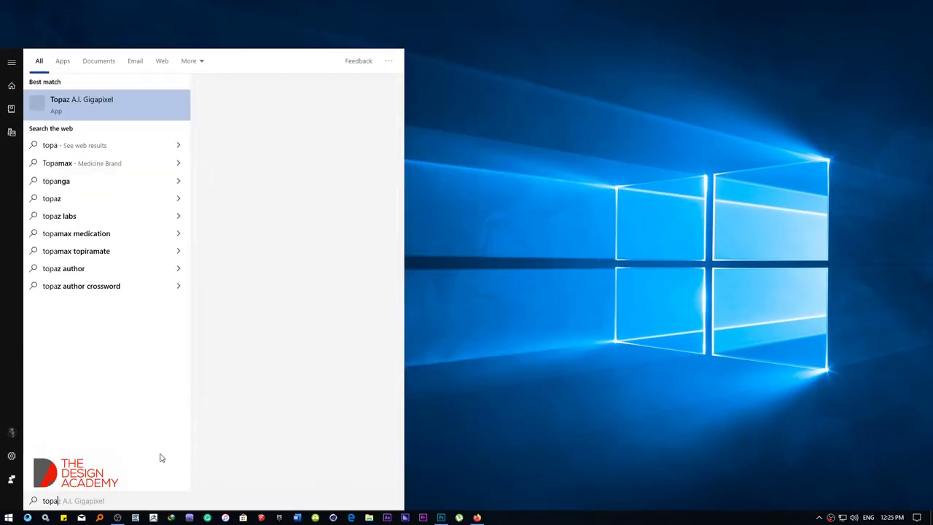
# Launch Topaz Gigapixel, declining the update prompt and closing the getting-started tutorial.
pyautogui.press('Return')
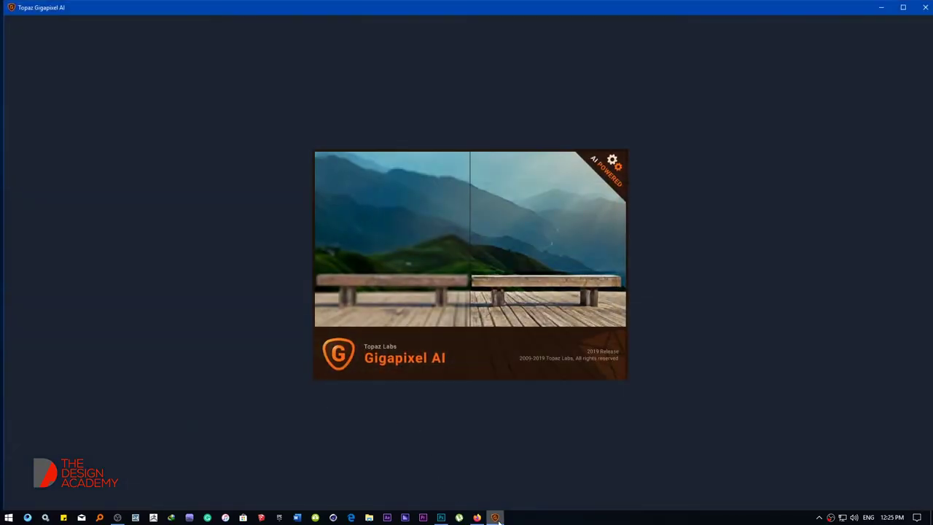
pyautogui.click(457, 274)
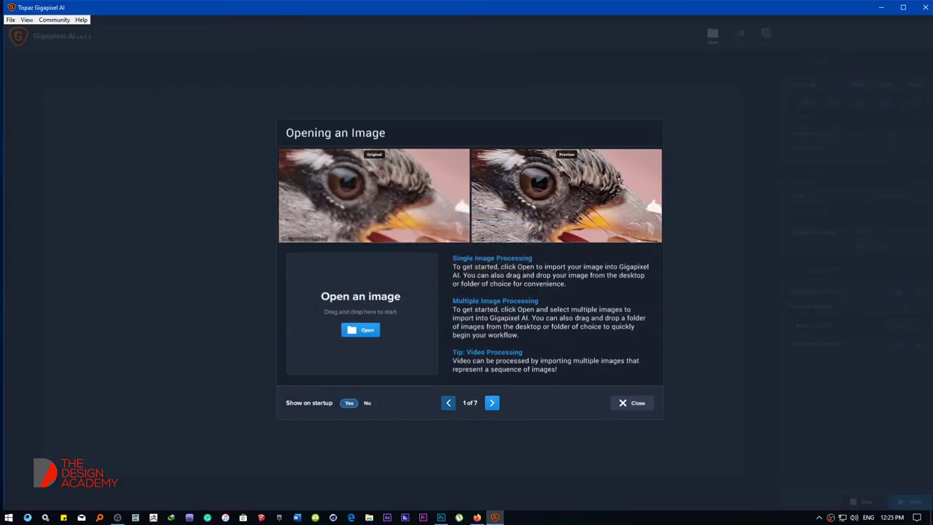
pyautogui.rightClick(495, 517)
pyautogui.click(482, 483)
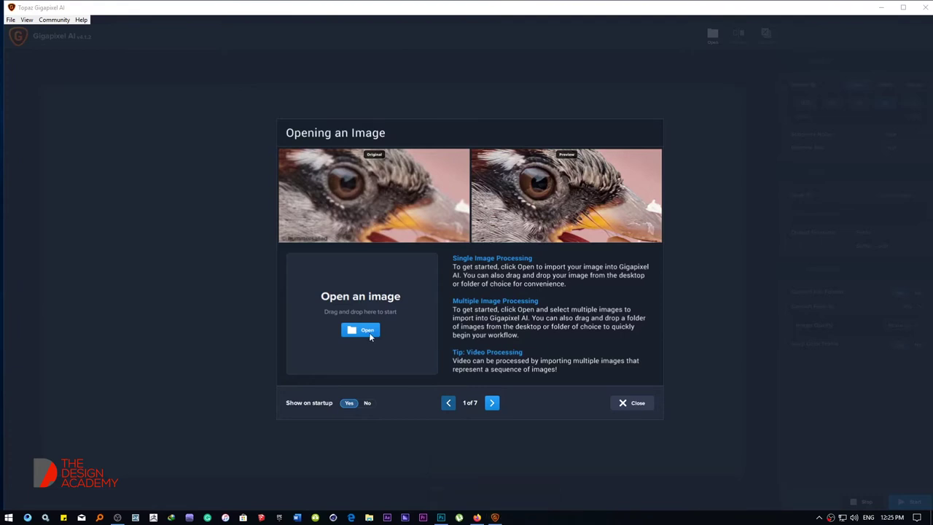
pyautogui.click(369, 336)
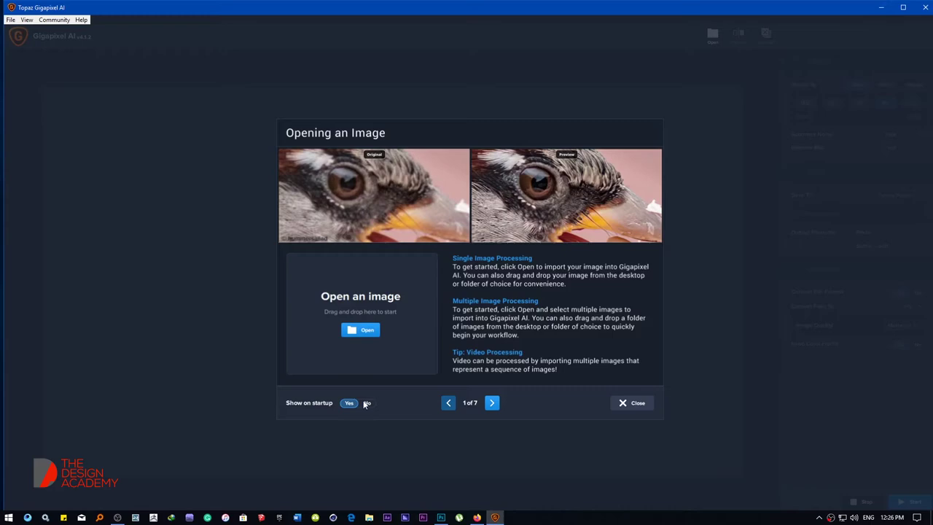
pyautogui.click(639, 412)
# Load the player photo, upscale it 6× to 5196 × 5736, and open the result.
pyautogui.click(399, 297)
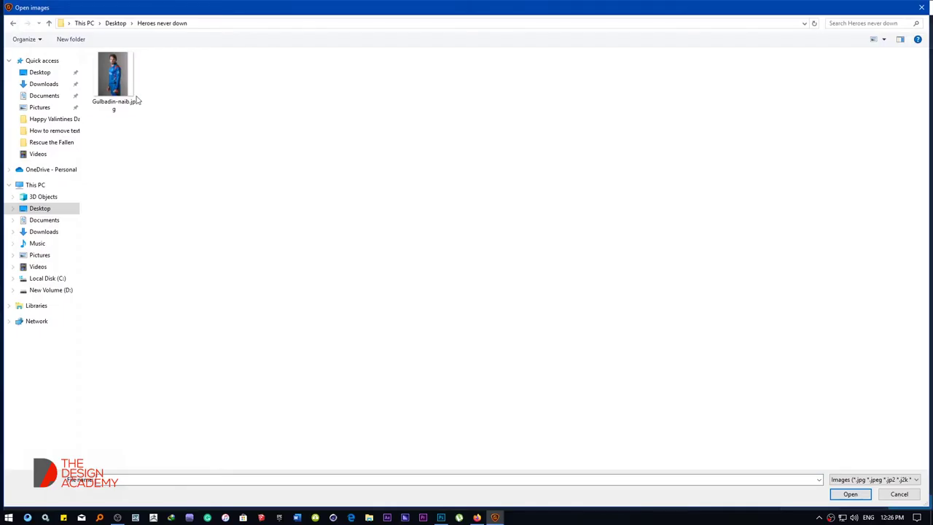
pyautogui.scroll(2, 233, 202)
pyautogui.doubleClick(113, 62)
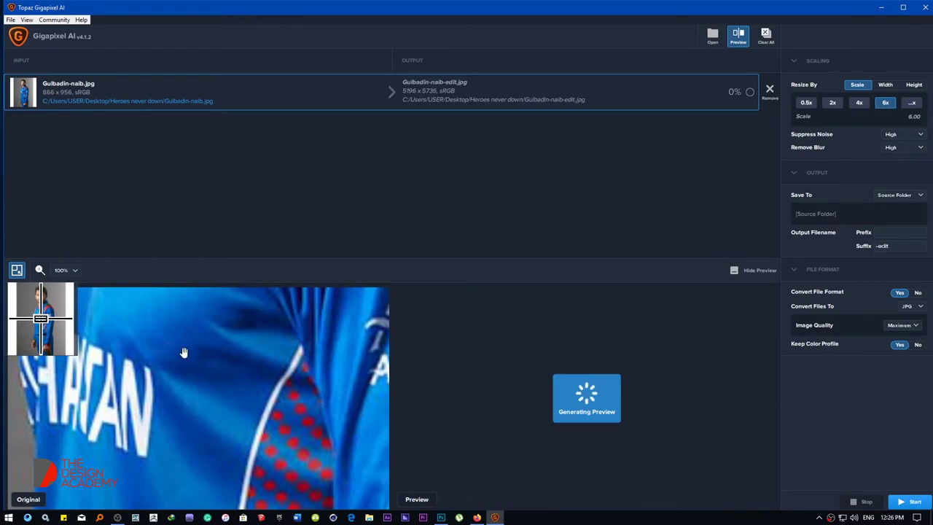
pyautogui.moveTo(126, 341); pyautogui.dragTo(186, 360)
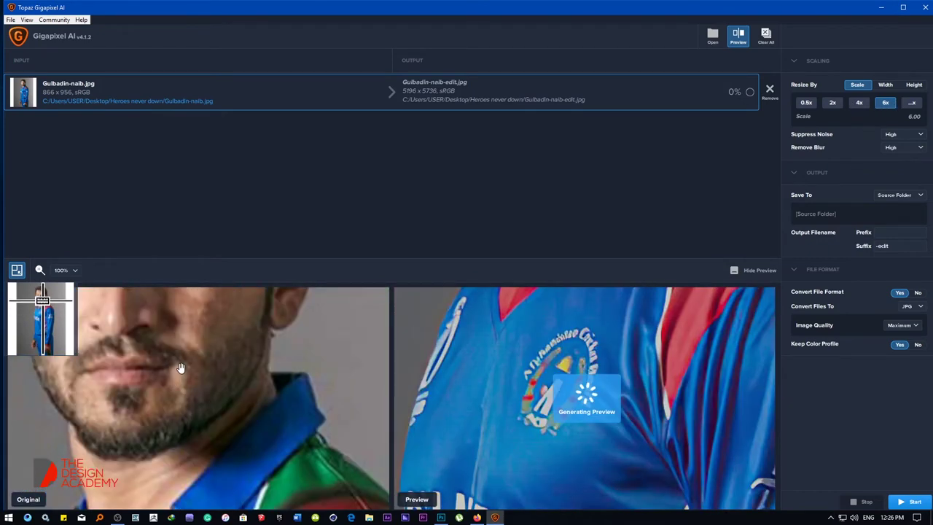
pyautogui.moveTo(223, 334)
pyautogui.mouseDown()
pyautogui.moveTo(217, 394)
pyautogui.moveTo(183, 372)
pyautogui.mouseUp()
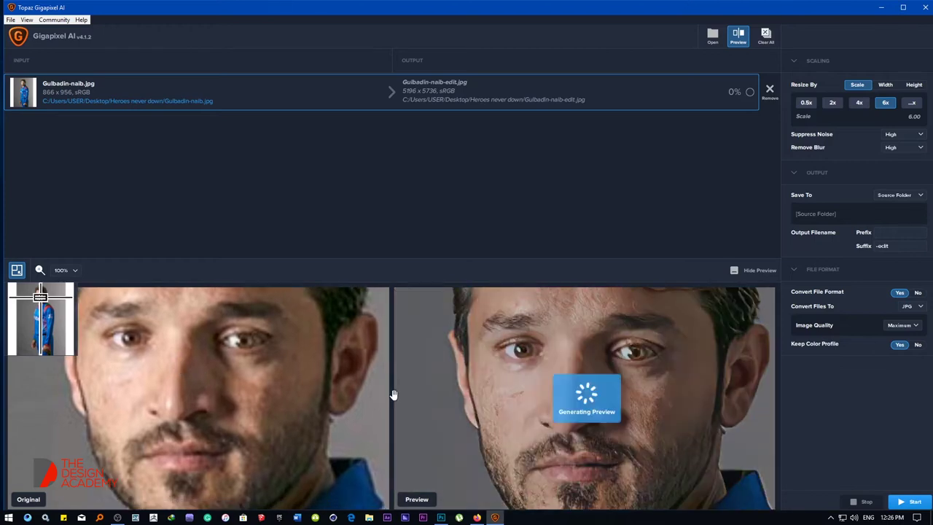
pyautogui.click(910, 503)
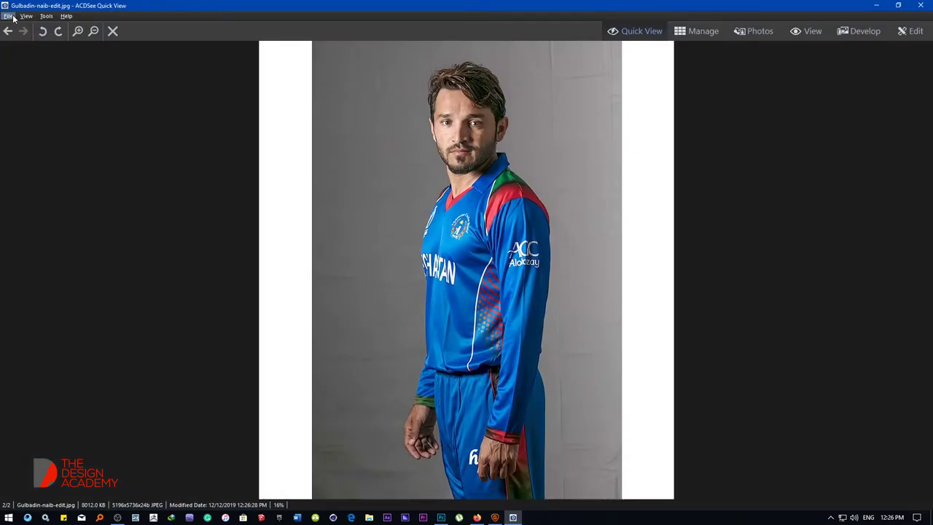
pyautogui.click(9, 16)
# Paste the upscaled photo into a new document sized to it and flatten it.
pyautogui.click(409, 349)
pyautogui.click(442, 517)
pyautogui.hotkey('ctrl', 'n')
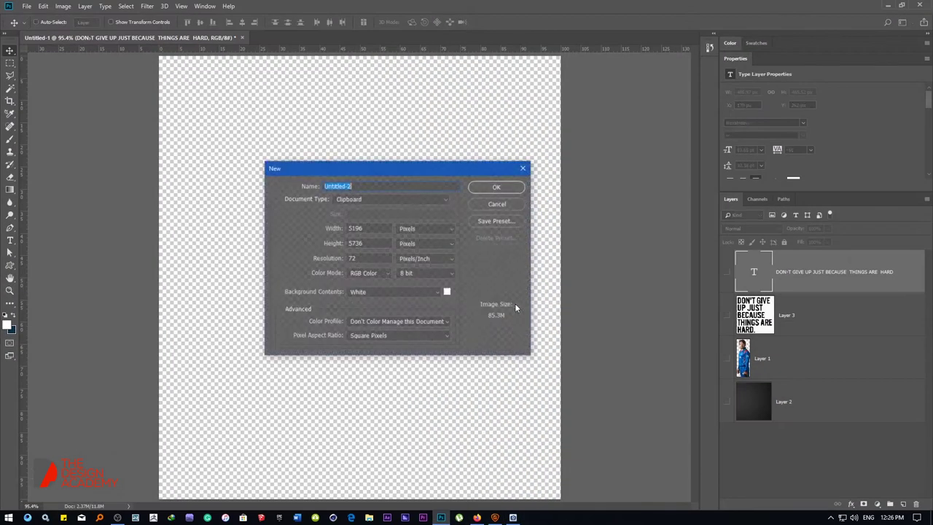
pyautogui.press('Return')
pyautogui.hotkey('ctrl', 'v')
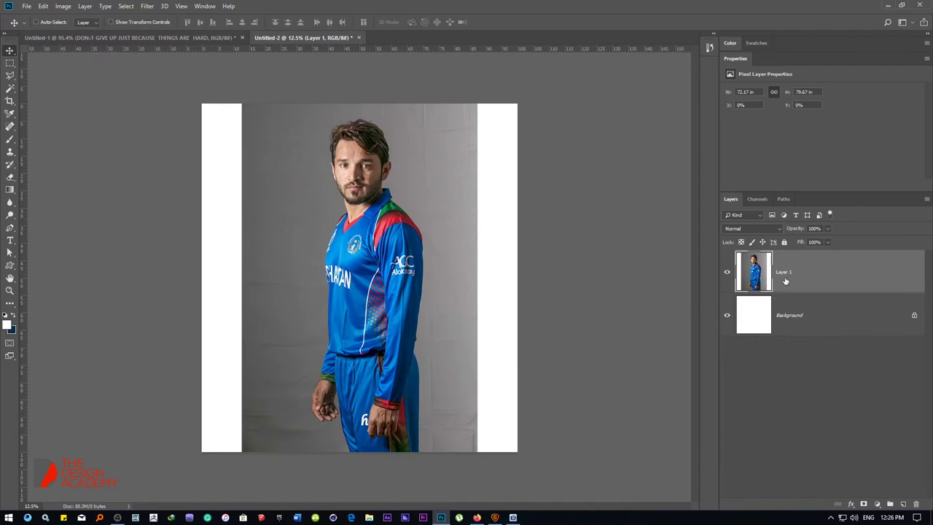
pyautogui.hotkey('ctrl', 'e')
# Unlock the background as Layer 0 and select the player with the Magic Wand.
pyautogui.doubleClick(779, 273)
pyautogui.press('Return')
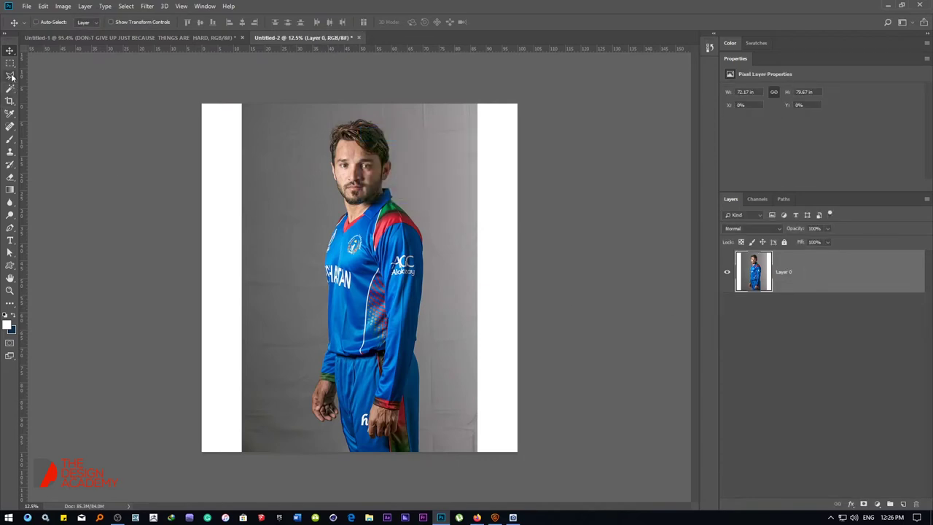
pyautogui.click(12, 76)
pyautogui.click(10, 90)
pyautogui.click(58, 97)
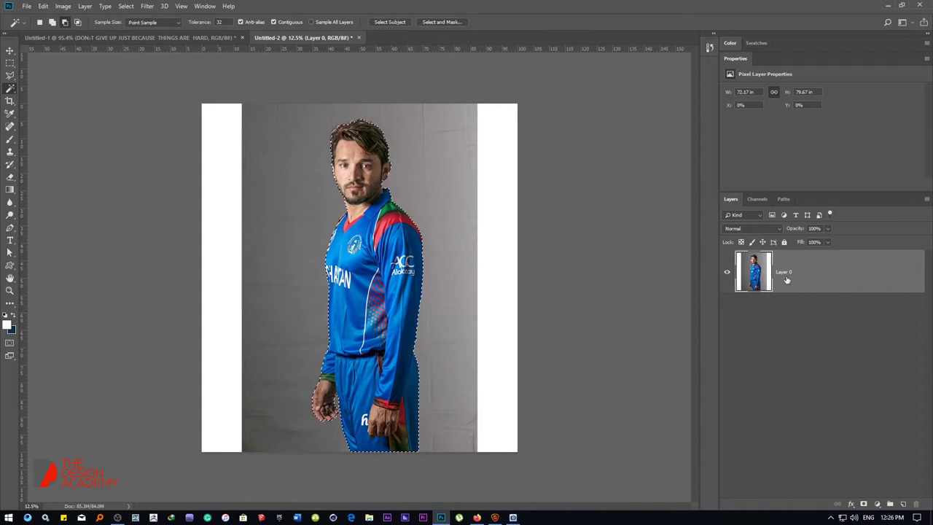
# Copy the player onto his own layer, delete the original photo layer, and add an empty layer.
pyautogui.hotkey('ctrl', 'j')
pyautogui.click(791, 314)
pyautogui.press('Delete')
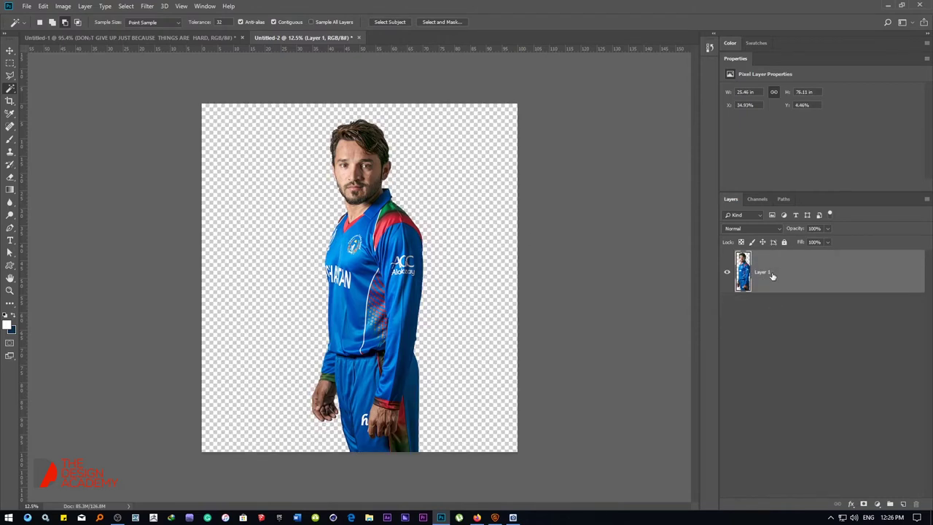
pyautogui.hotkey('ctrl', 'shift', 'alt', 'n')
# Fill the new layer with a dark radial gradient and place it beneath the player.
pyautogui.press('g')
pyautogui.moveTo(350, 281); pyautogui.dragTo(678, 285)
pyautogui.rightClick(394, 234)
pyautogui.click(420, 236)
pyautogui.moveTo(829, 277); pyautogui.dragTo(806, 337)
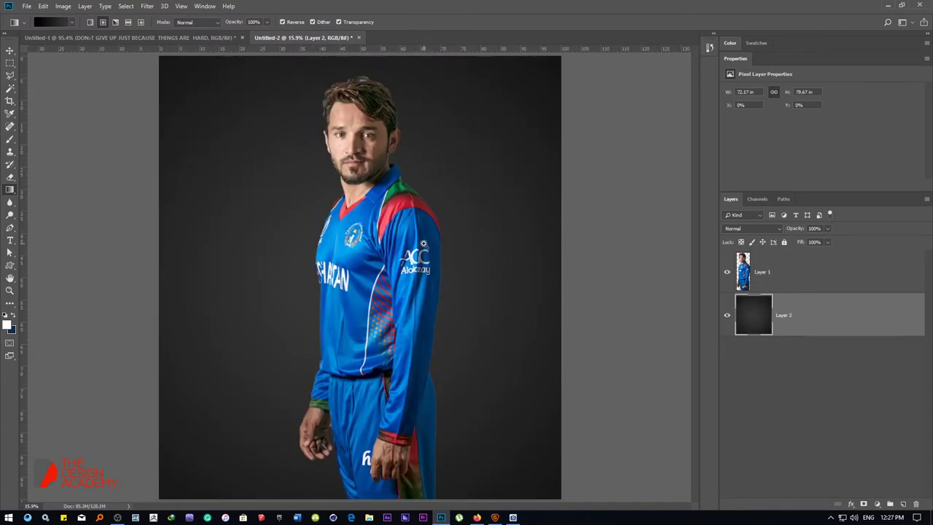
pyautogui.moveTo(424, 243); pyautogui.dragTo(433, 264)
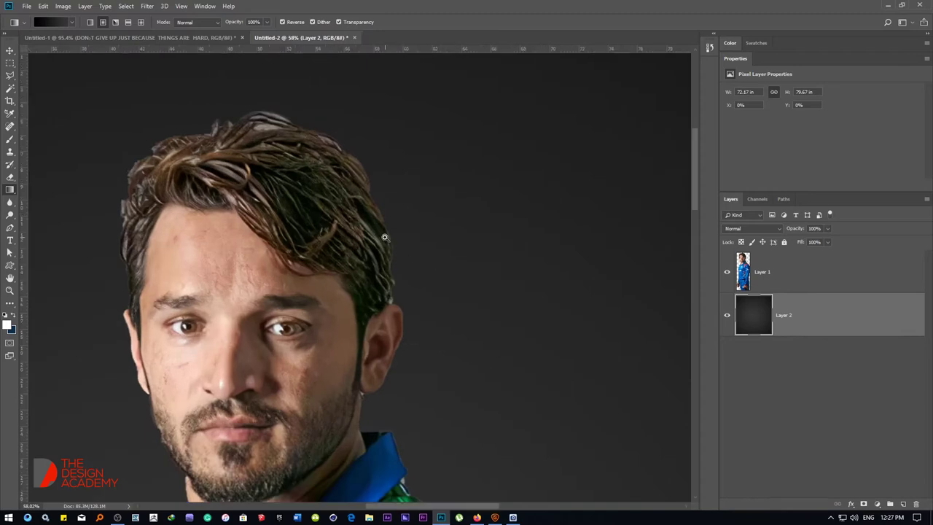
# Fit the canvas back in view and start a new document, showing the preset list.
pyautogui.scroll(-10, 385, 237)
pyautogui.scroll(-2, 461, 255)
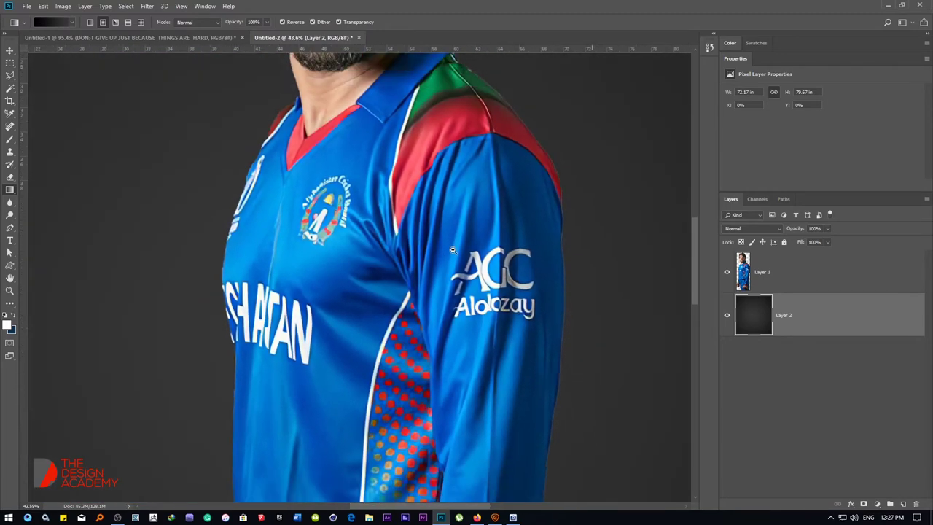
pyautogui.hotkey('ctrl', '0')
pyautogui.press('v')
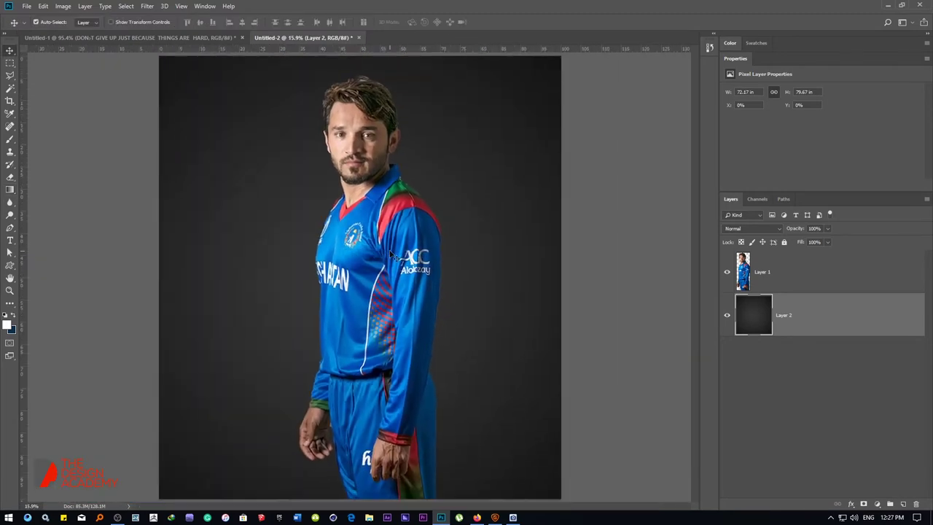
pyautogui.hotkey('ctrl', 'n')
pyautogui.click(387, 199)
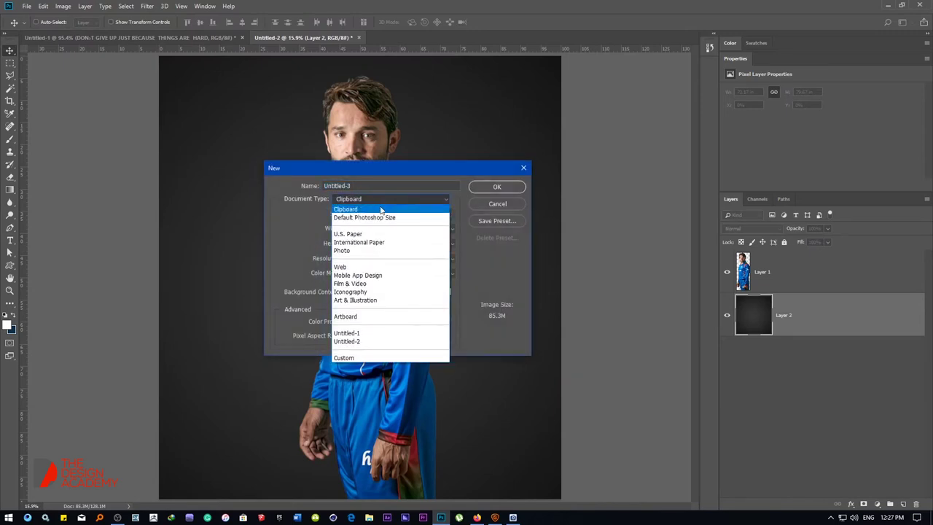
# Create an International Paper A4 document and drag the cut-out player into it.
pyautogui.click(376, 243)
pyautogui.click(486, 189)
pyautogui.hotkey('ctrl', 'shift', 'Tab')
pyautogui.click(785, 284)
pyautogui.moveTo(353, 252)
pyautogui.mouseDown()
pyautogui.moveTo(379, 365)
pyautogui.moveTo(380, 488)
pyautogui.mouseUp()
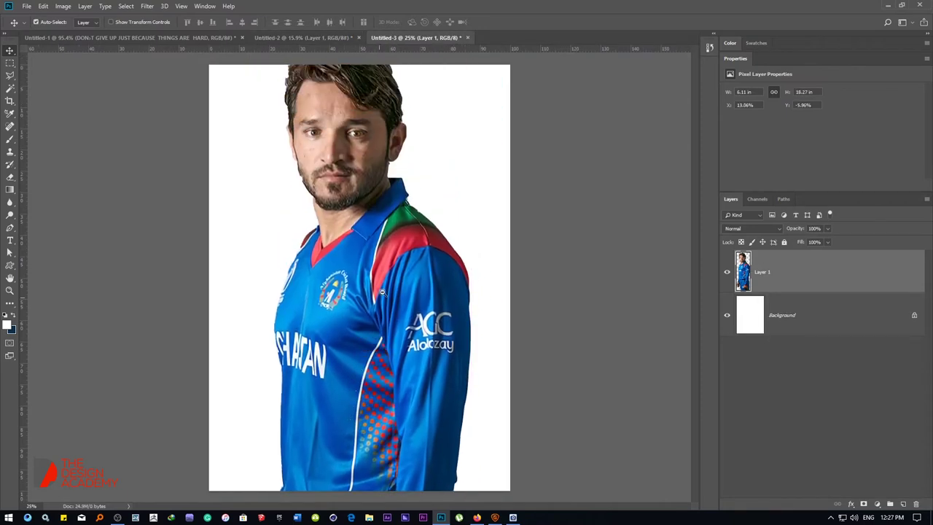
# Resize the player to about 64.6% and position him on the A4 page.
pyautogui.hotkey('ctrl', 't')
pyautogui.hotkey('ctrl', '0')
pyautogui.moveTo(428, 144); pyautogui.dragTo(389, 246)
pyautogui.moveTo(378, 291); pyautogui.dragTo(358, 279)
pyautogui.moveTo(367, 234); pyautogui.dragTo(424, 178)
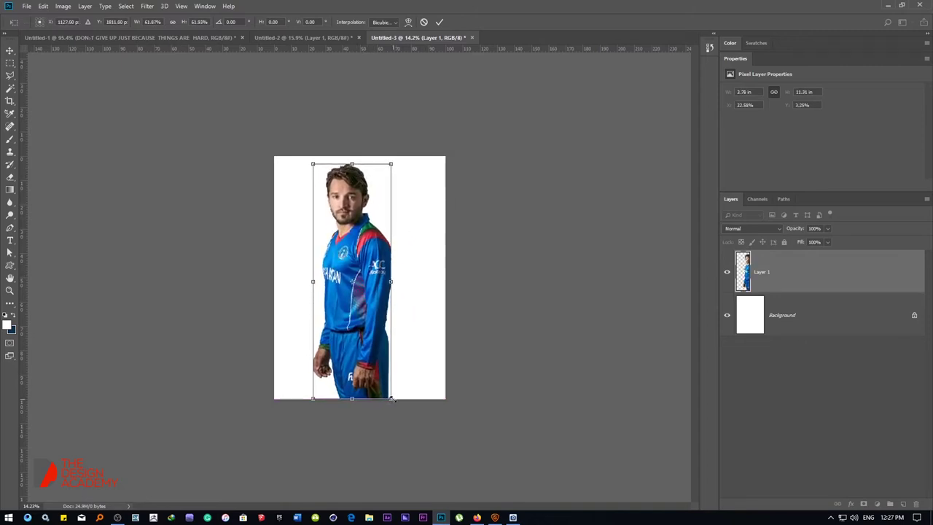
pyautogui.moveTo(392, 399); pyautogui.dragTo(402, 430)
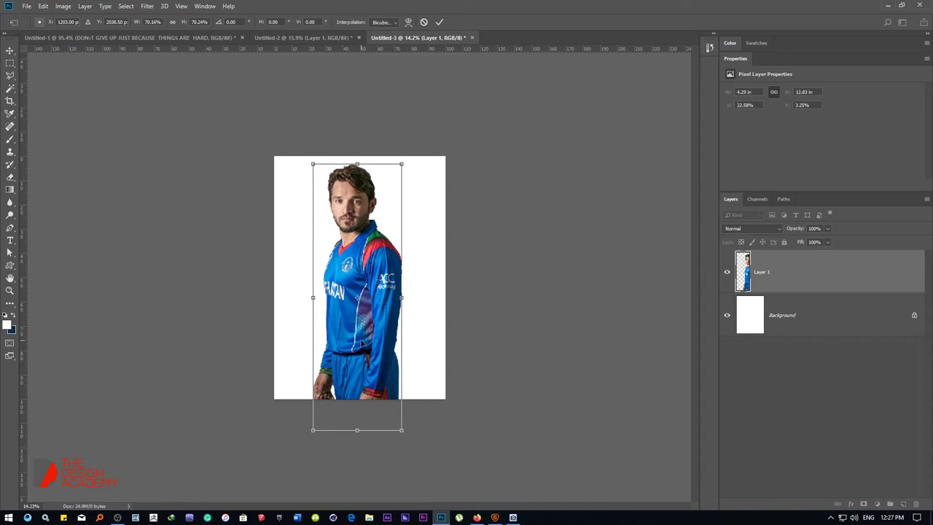
pyautogui.moveTo(401, 167); pyautogui.dragTo(398, 176)
pyautogui.press('Return')
pyautogui.hotkey('ctrl', '-')
pyautogui.rightClick(362, 214)
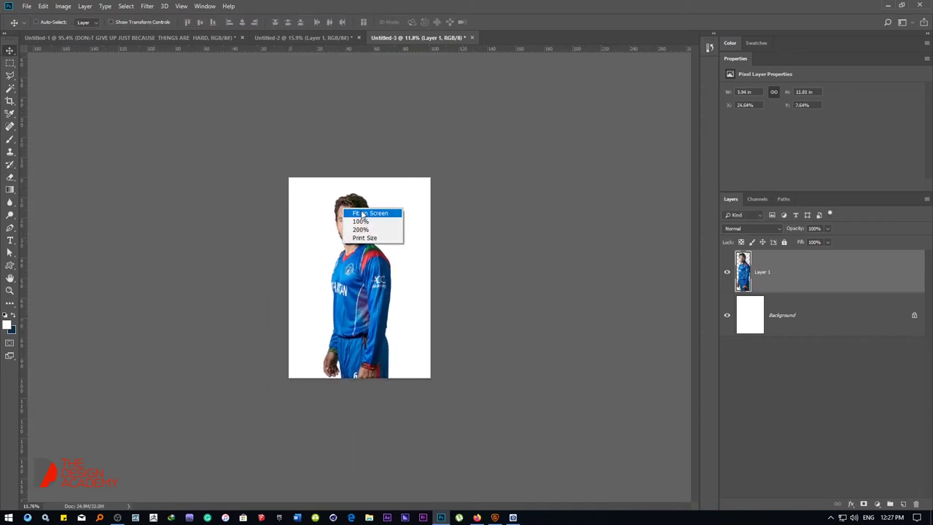
pyautogui.click(362, 214)
# Unlock the A4 background as Layer 0 and fill it with a dark radial gradient.
pyautogui.click(815, 311)
pyautogui.doubleClick(808, 312)
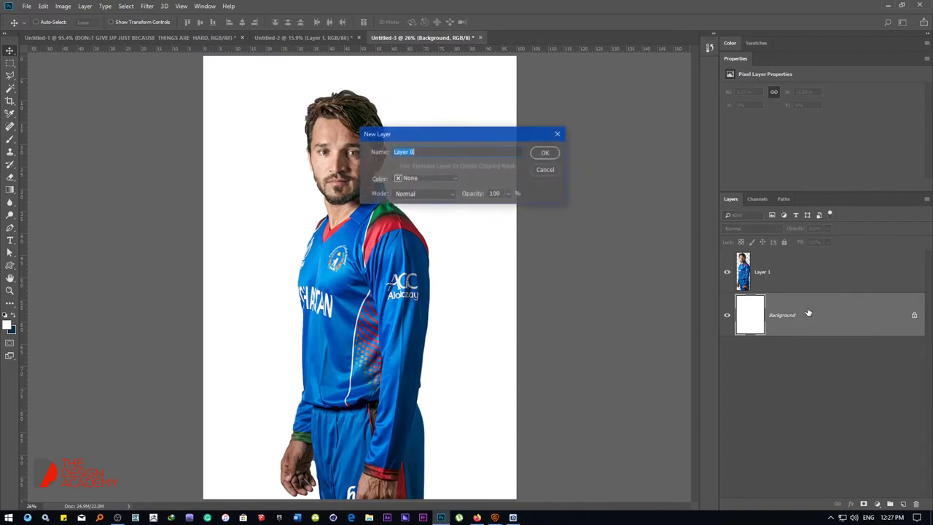
pyautogui.click(543, 153)
pyautogui.press('g')
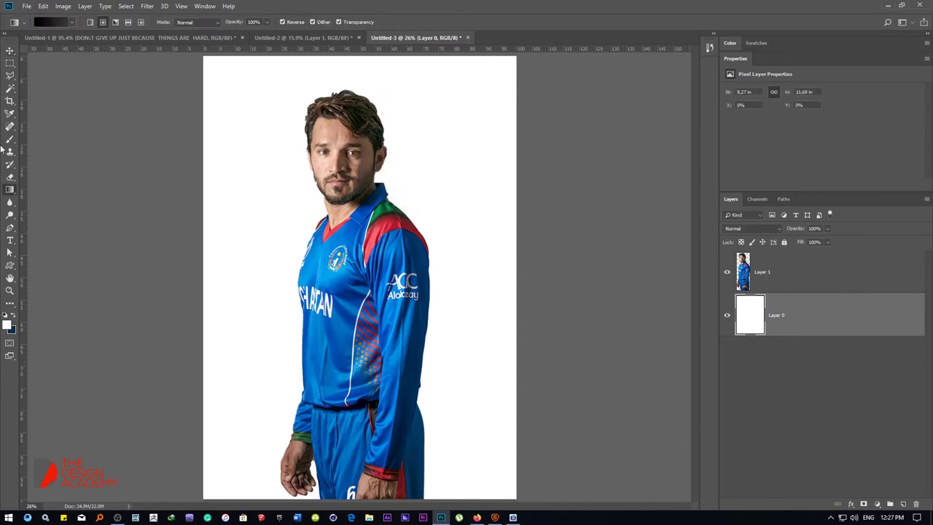
pyautogui.moveTo(199, 292); pyautogui.dragTo(576, 294)
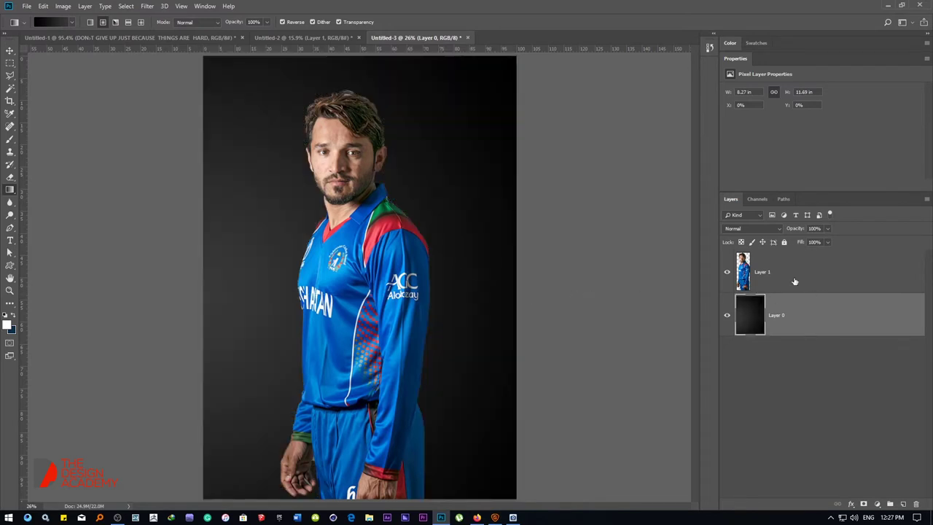
pyautogui.hotkey('ctrl', '-')
pyautogui.rightClick(406, 244)
pyautogui.click(422, 248)
pyautogui.click(194, 38)
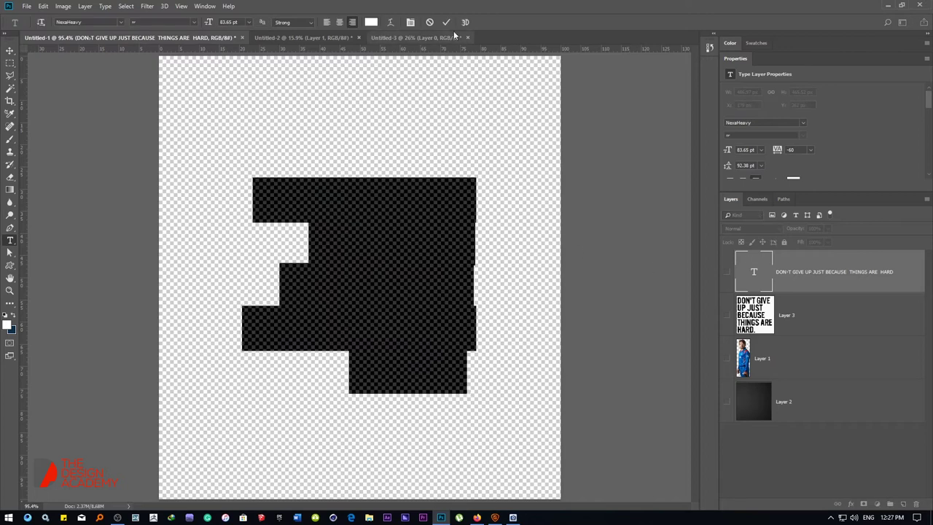
# Paste the quote text into Untitled-3, enlarge it to fill the poster, and reposition it.
pyautogui.click(444, 37)
pyautogui.press('v')
pyautogui.hotkey('ctrl', 'v')
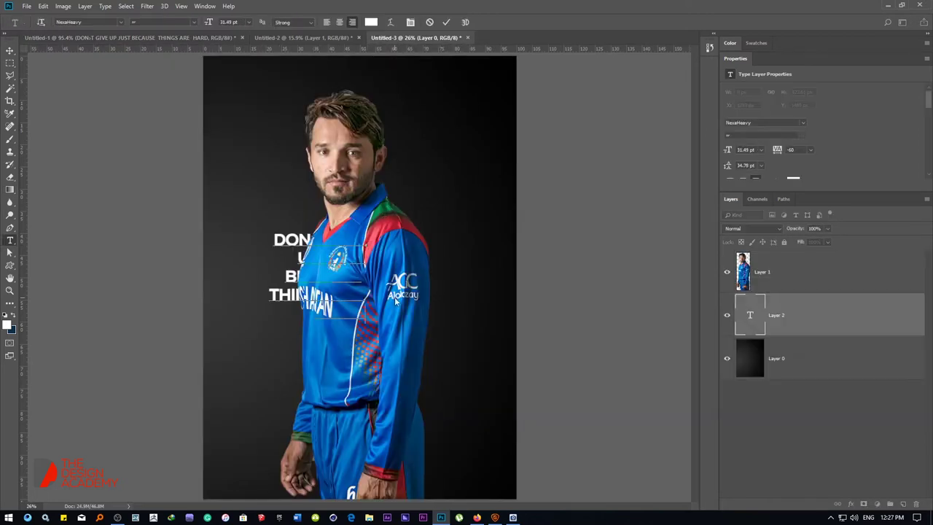
pyautogui.hotkey('ctrl', 't')
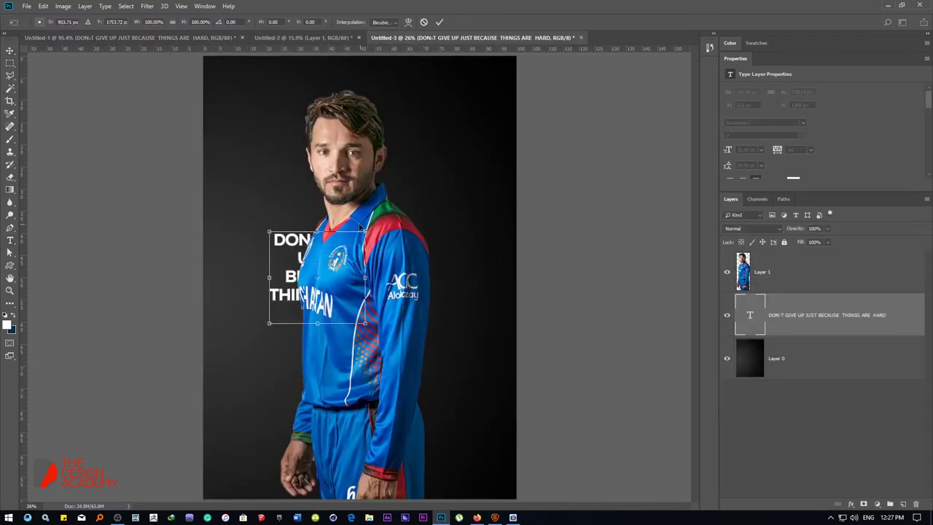
pyautogui.moveTo(365, 232); pyautogui.dragTo(482, 167)
pyautogui.press('Return')
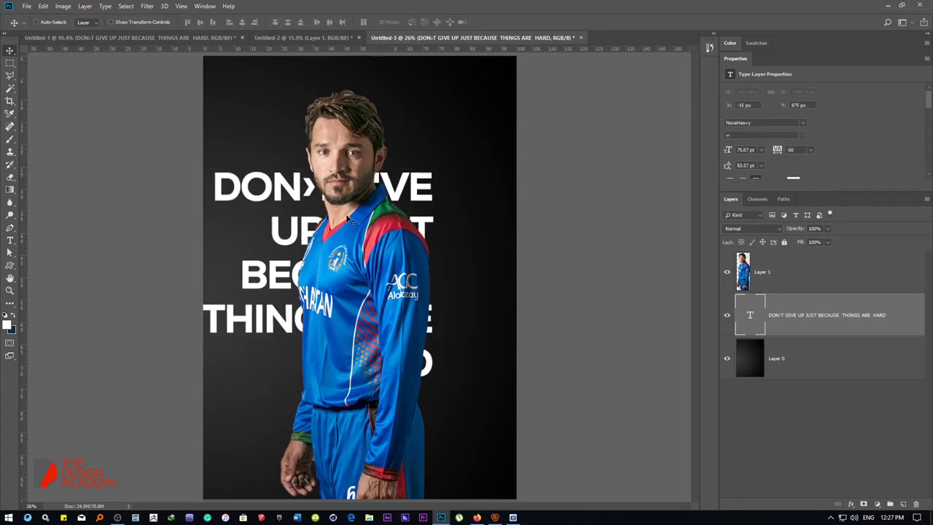
pyautogui.moveTo(349, 219); pyautogui.dragTo(379, 262)
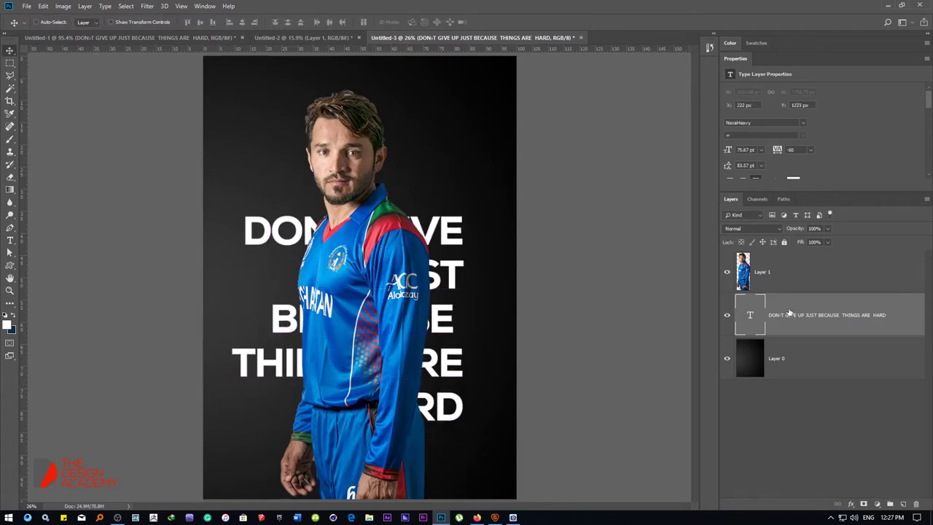
# Move the text layer above the player and duplicate the dark background layer.
pyautogui.moveTo(789, 314); pyautogui.dragTo(789, 254)
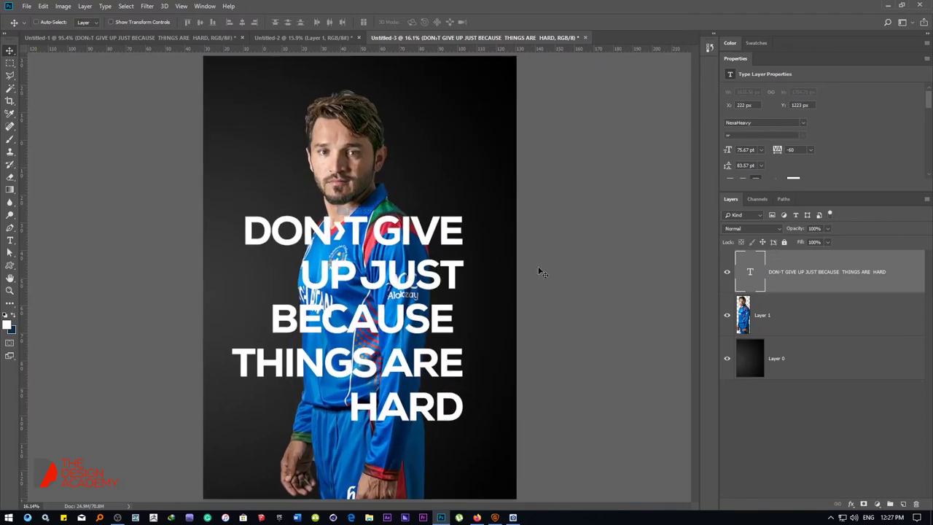
pyautogui.click(795, 358)
pyautogui.hotkey('ctrl', 'j')
# Put the background copy above the player at 30% opacity and draw a gradient on it.
pyautogui.moveTo(791, 358); pyautogui.dragTo(788, 309)
pyautogui.write('3')
pyautogui.write('9')
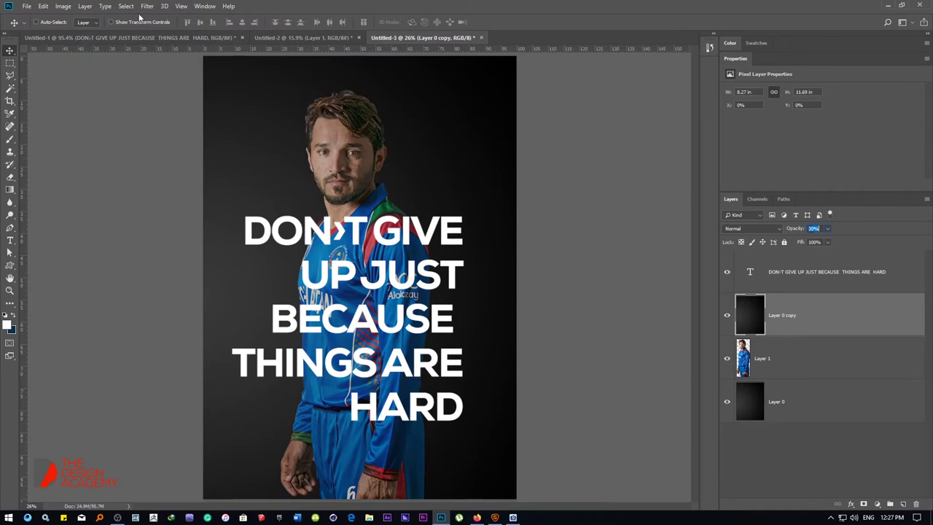
pyautogui.write('g')
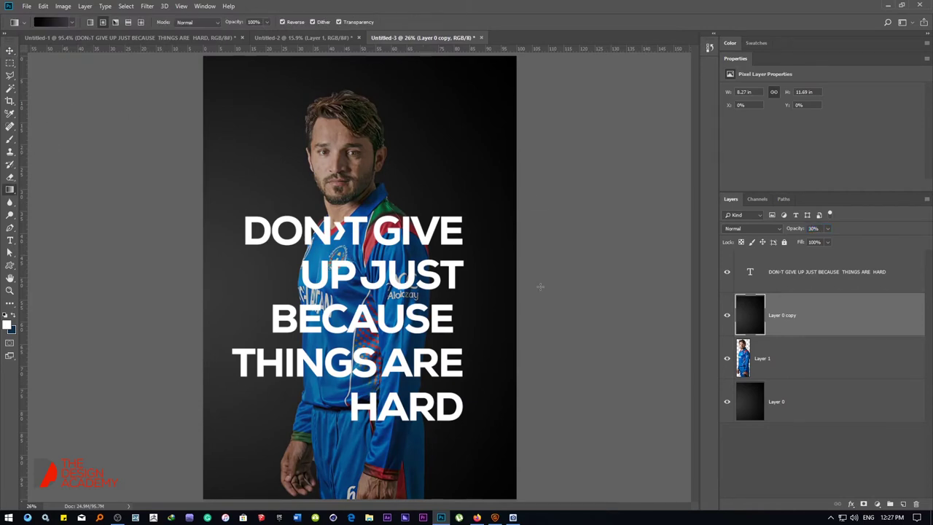
pyautogui.scroll(-1, 359, 328)
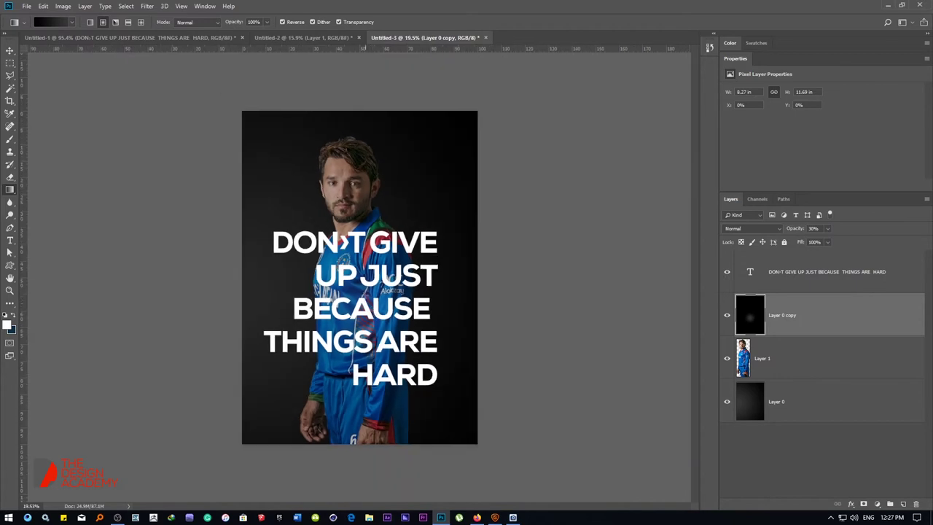
pyautogui.moveTo(365, 316); pyautogui.dragTo(363, 503)
pyautogui.scroll(1, 360, 328)
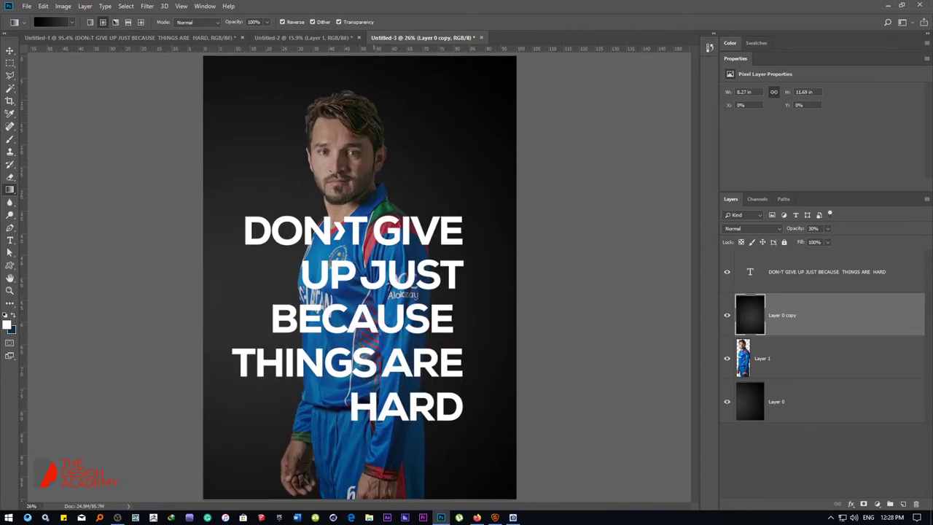
# Set the background copy's blend mode to Darker Color.
pyautogui.press('v')
pyautogui.click(755, 231)
pyautogui.click(751, 260)
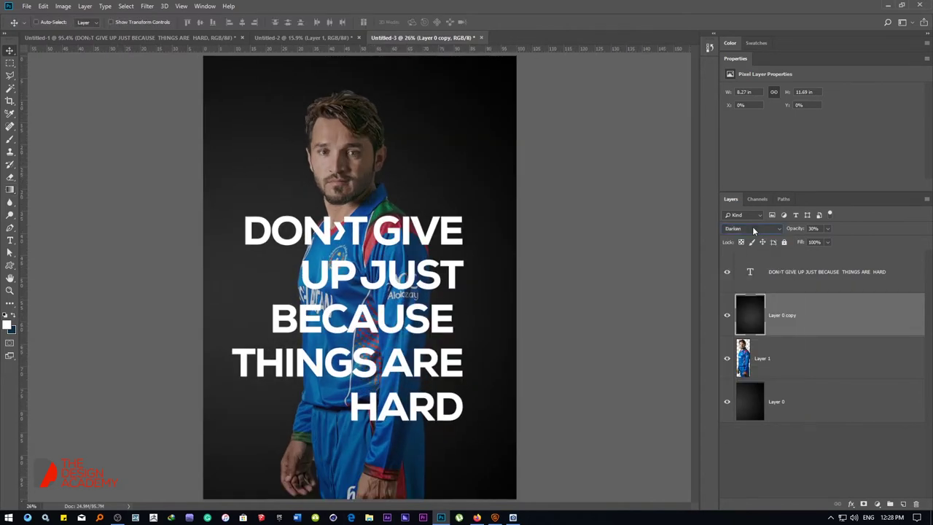
pyautogui.scroll(-1, 754, 231)
pyautogui.scroll(-1, 430, 206)
pyautogui.scroll(1, 377, 232)
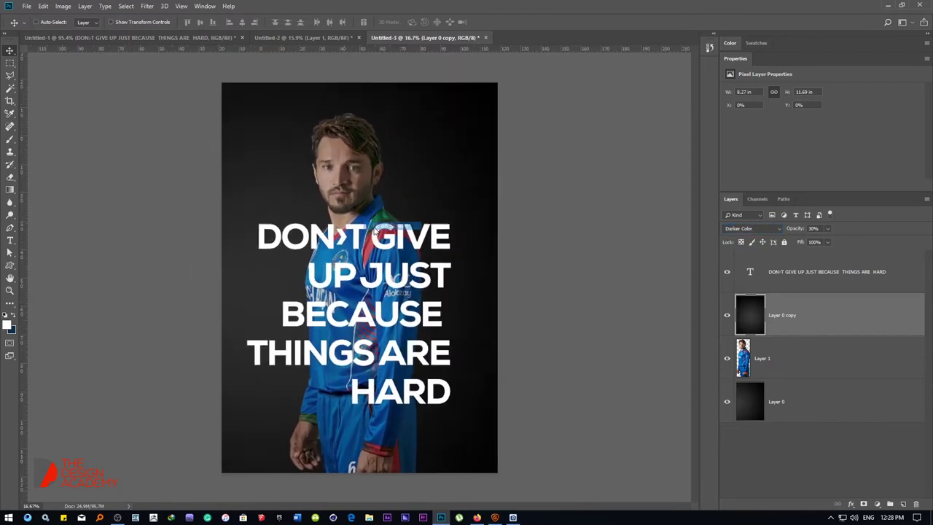
pyautogui.click(824, 284)
# Scale the quote text down slightly and fit the whole poster in view.
pyautogui.hotkey('ctrl', 't')
pyautogui.moveTo(463, 211); pyautogui.dragTo(454, 232)
pyautogui.press('Return')
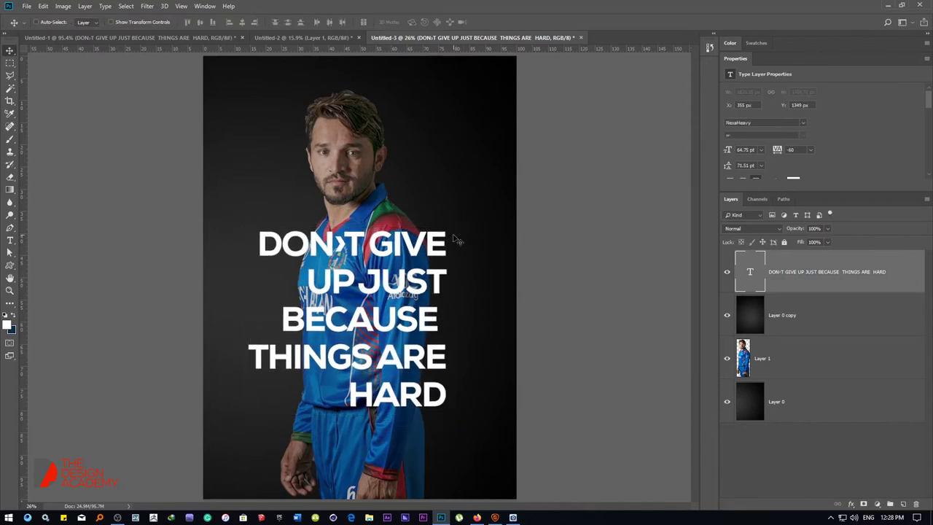
pyautogui.scroll(-1, 390, 271)
pyautogui.rightClick(390, 272)
pyautogui.click(392, 271)
# Add vertical and horizontal centre guides, then enlarge the quote text and lower it below centre.
pyautogui.moveTo(19, 346); pyautogui.dragTo(360, 312)
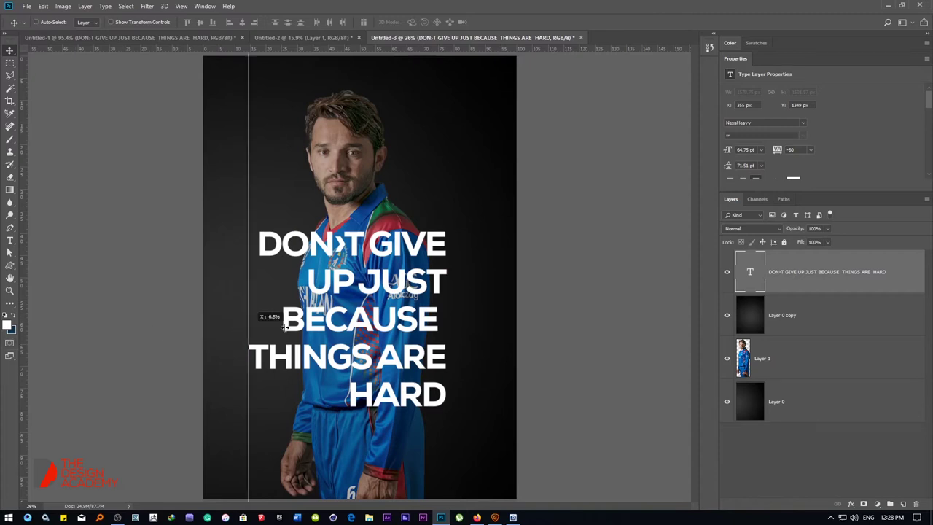
pyautogui.moveTo(377, 51); pyautogui.dragTo(392, 278)
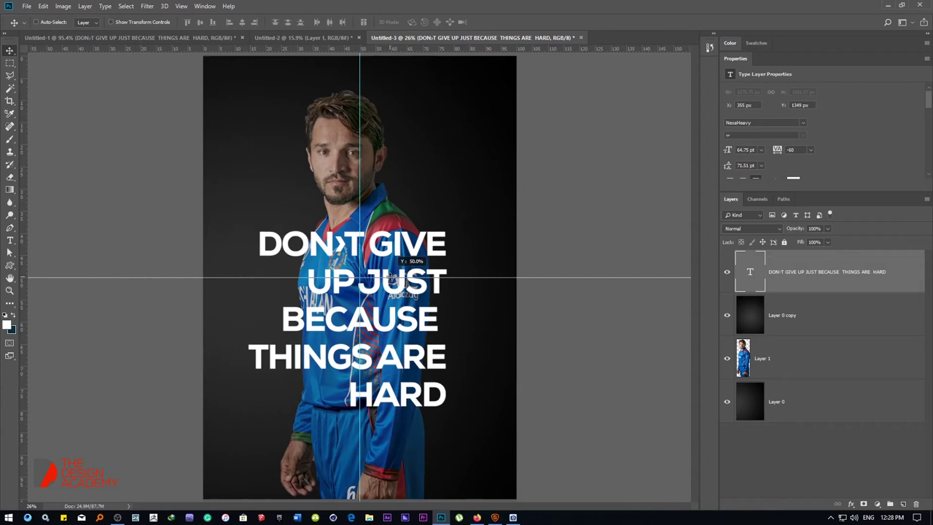
pyautogui.hotkey('ctrl', 't')
pyautogui.moveTo(387, 268); pyautogui.dragTo(399, 221)
pyautogui.moveTo(457, 370); pyautogui.dragTo(469, 381)
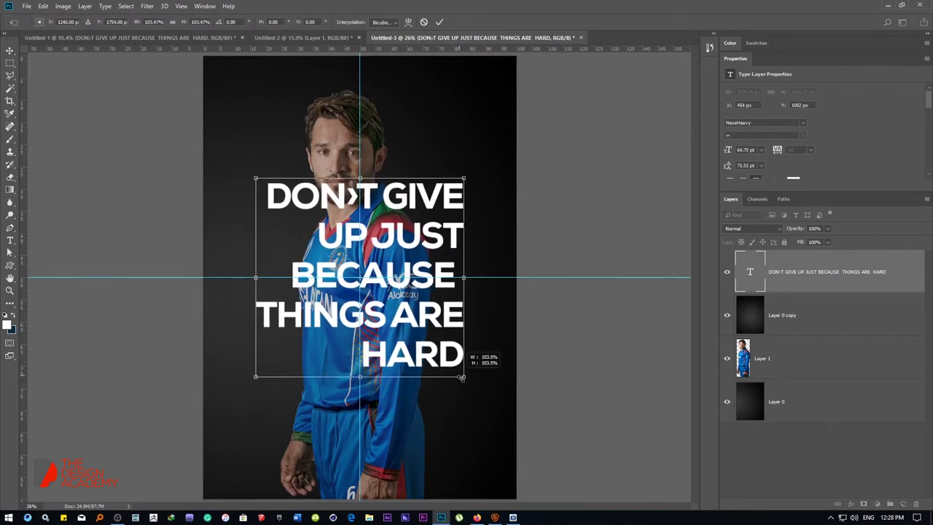
pyautogui.press('Return')
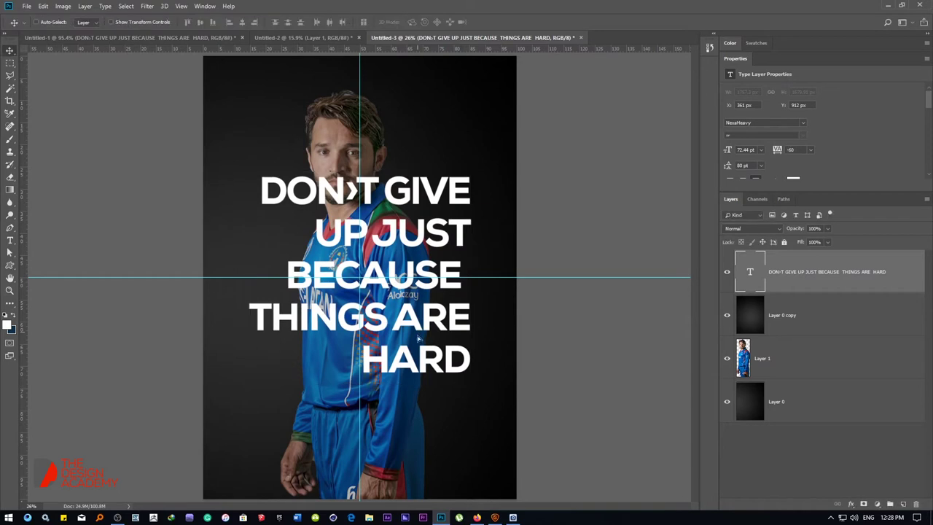
pyautogui.moveTo(419, 339); pyautogui.dragTo(406, 391)
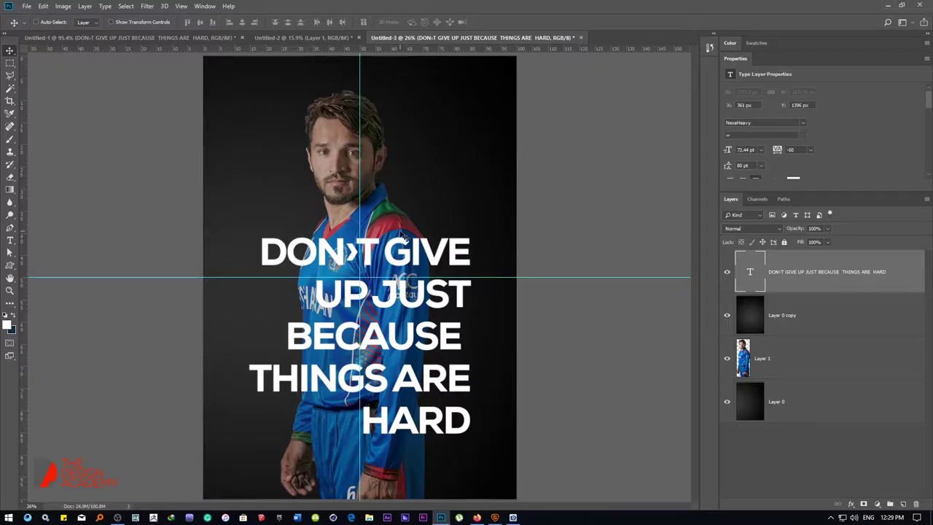
# Paste the team celebration photo as a new layer and enlarge it.
pyautogui.hotkey('ctrl', 'v')
pyautogui.hotkey('ctrl', 't')
pyautogui.moveTo(618, 130); pyautogui.dragTo(721, 56)
# Finish enlarging the team photo and mask Layer 2 with Layer 1's player outline.
pyautogui.moveTo(484, 196); pyautogui.dragTo(459, 217)
pyautogui.press('Return')
pyautogui.keyDown('ctrl'); pyautogui.click(745, 405); pyautogui.keyUp('ctrl')
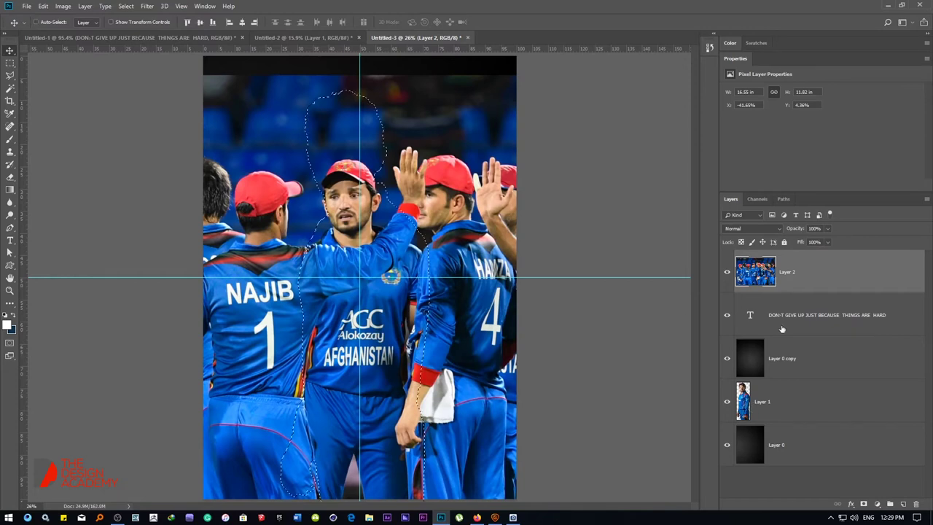
pyautogui.click(864, 503)
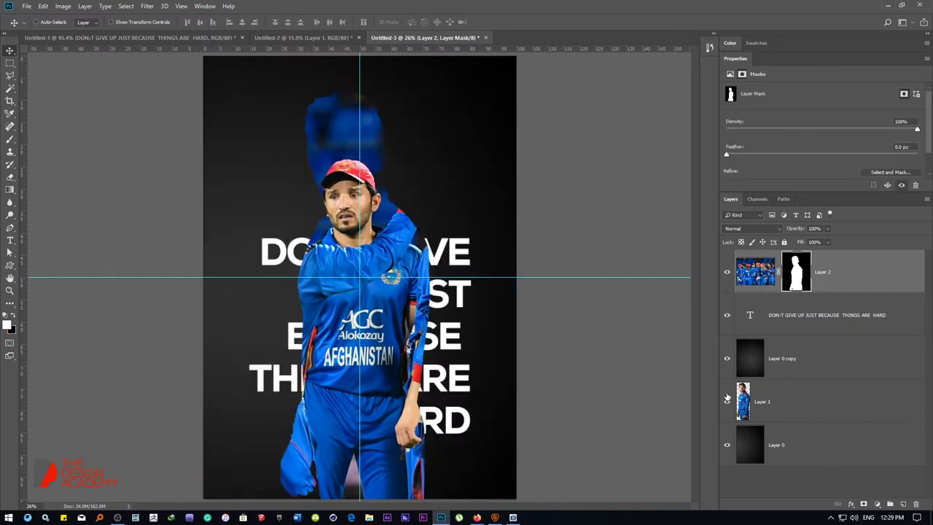
pyautogui.click(773, 273)
pyautogui.hotkey('ctrl', 't')
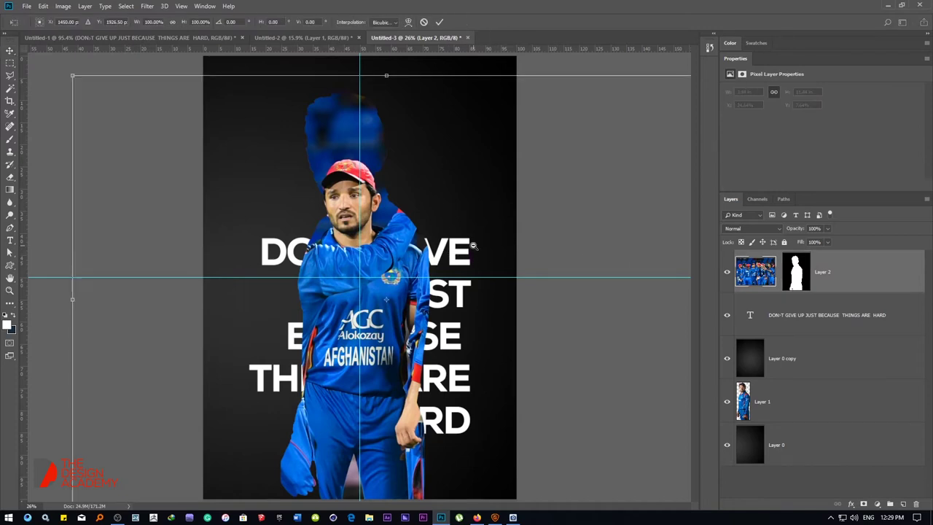
# Shrink the team photo to about 48% and move it left into the player.
pyautogui.hotkey('ctrl', '0')
pyautogui.moveTo(572, 153); pyautogui.dragTo(453, 236)
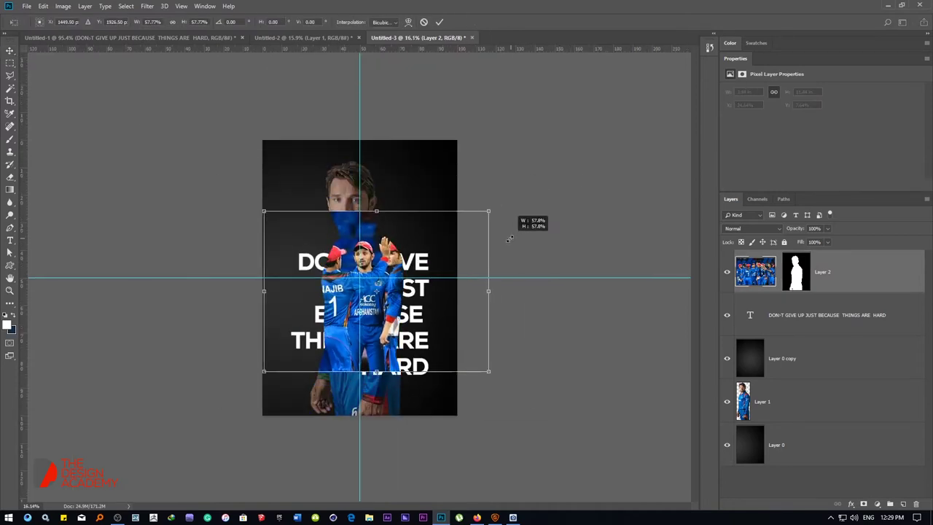
pyautogui.moveTo(452, 347); pyautogui.dragTo(487, 372)
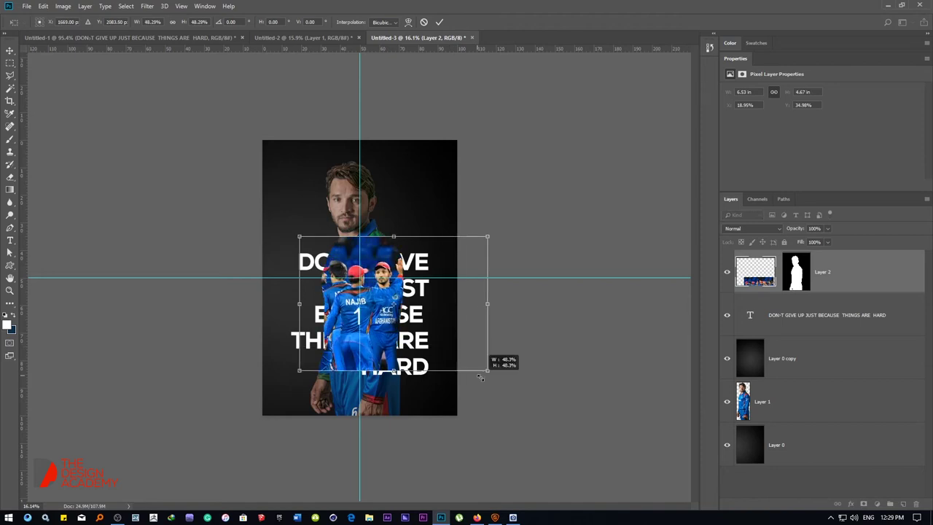
pyautogui.press('Return')
pyautogui.moveTo(406, 345); pyautogui.dragTo(371, 341)
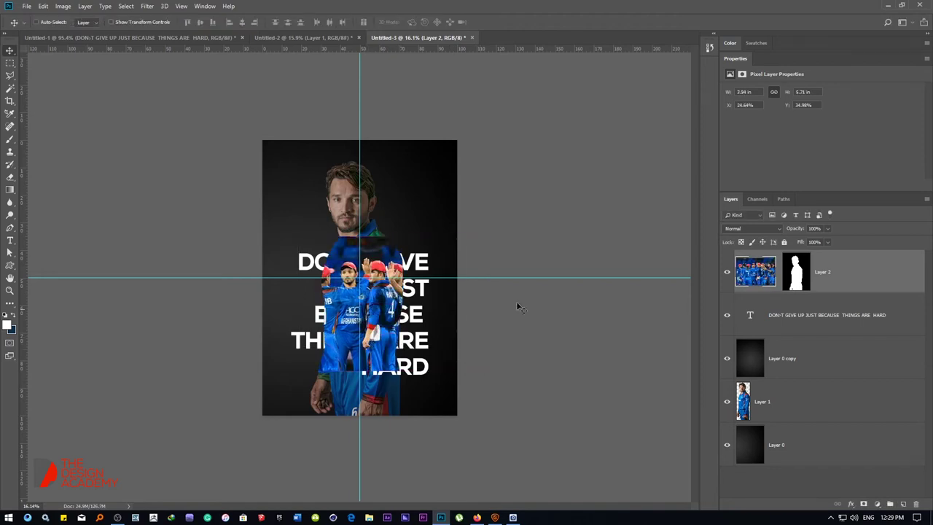
# Set the team photo's blend mode to Lighten.
pyautogui.click(744, 229)
pyautogui.click(744, 229)
pyautogui.press('Down')
pyautogui.press('Down')
pyautogui.press('Down')
pyautogui.press('Down')
pyautogui.press('Down')
pyautogui.press('Down')
pyautogui.press('Down')
pyautogui.press('Down')
pyautogui.press('Up')
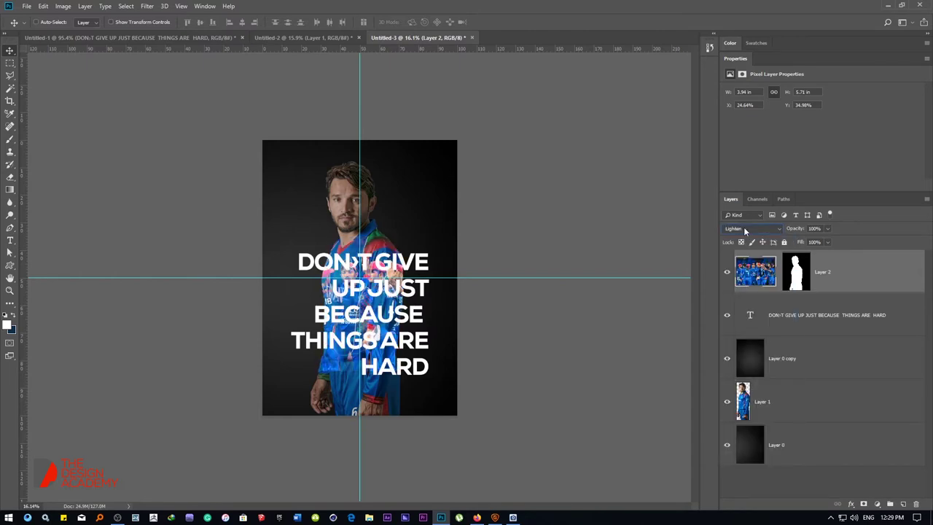
pyautogui.scroll(4, 359, 277)
pyautogui.scroll(-2, 359, 277)
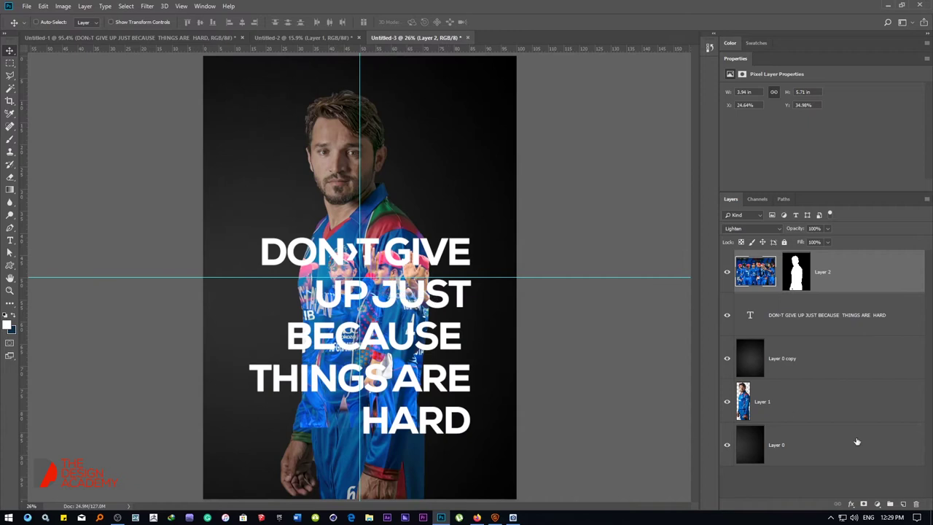
pyautogui.click(808, 408)
# Duplicate the player portrait layer and desaturate the copy with Saturation -100.
pyautogui.hotkey('ctrl', 'j')
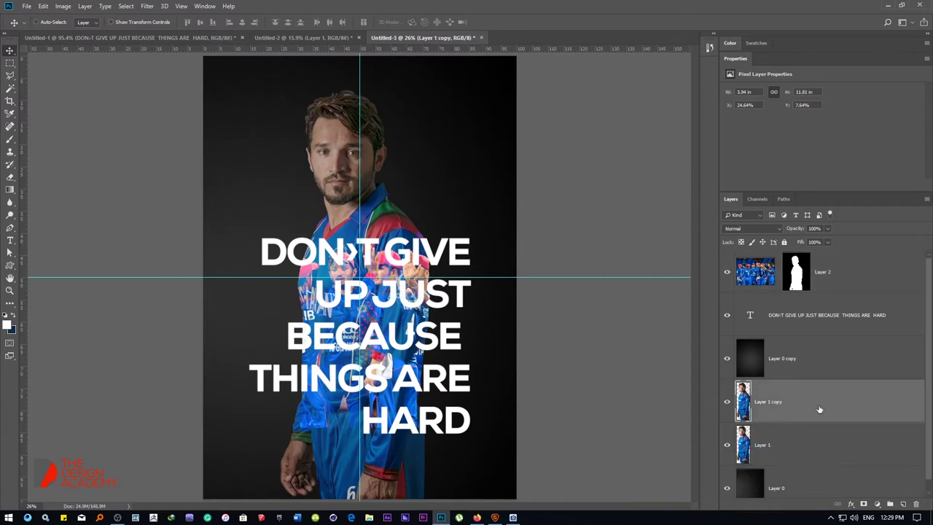
pyautogui.hotkey('ctrl', 'u')
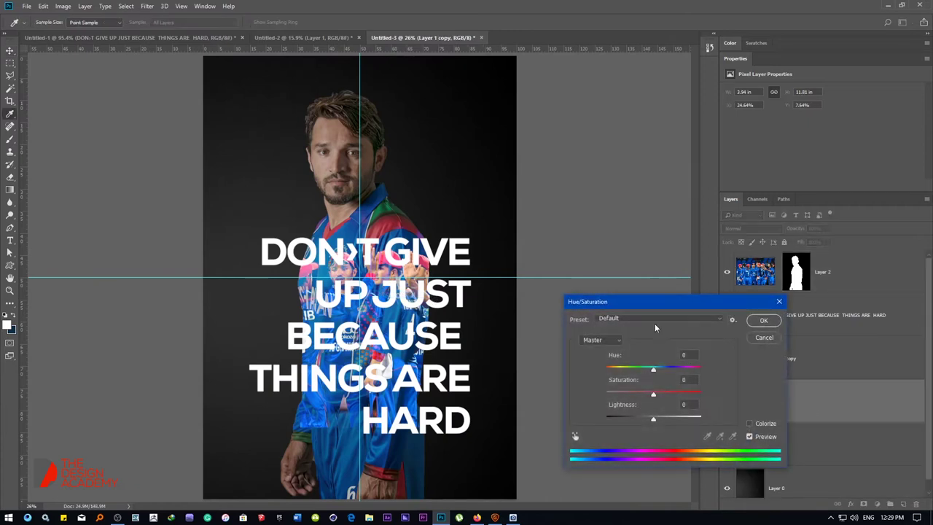
pyautogui.moveTo(644, 387); pyautogui.dragTo(534, 401)
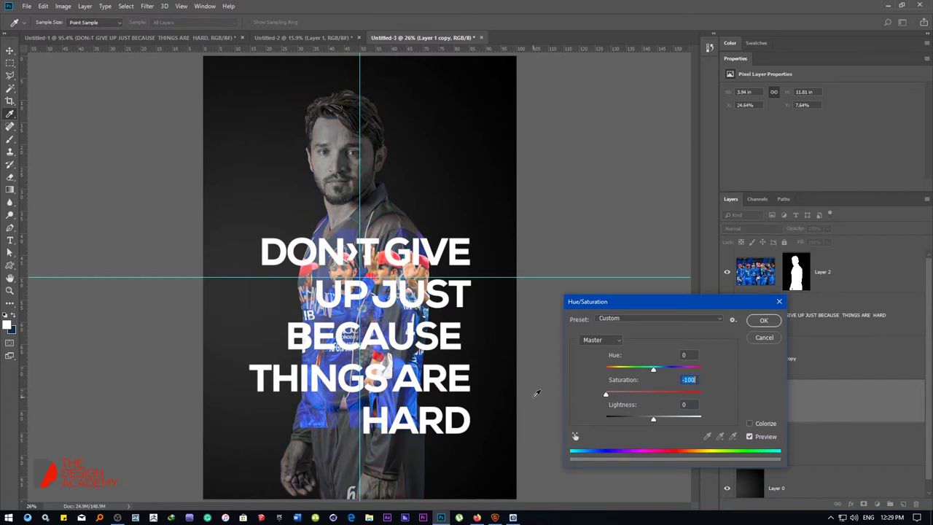
pyautogui.press('Return')
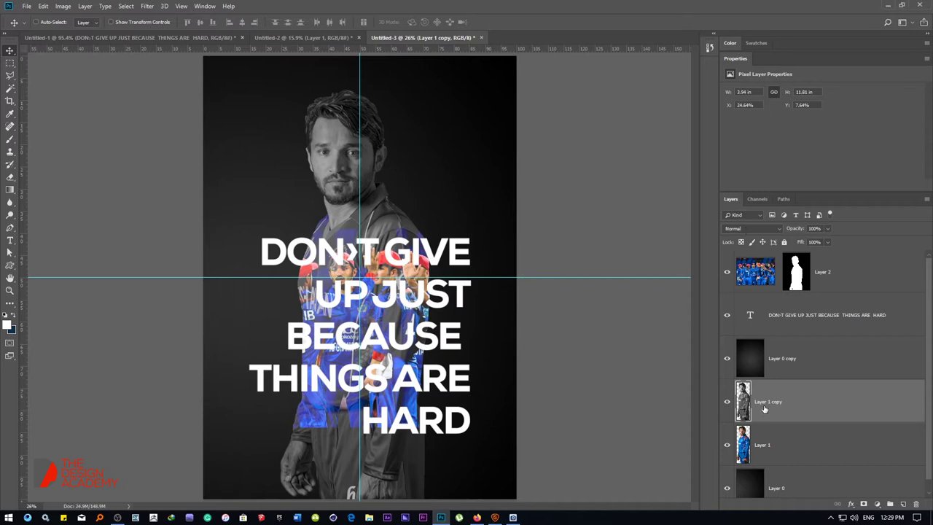
# Switch the team photo layer to Linear Light blending and hide the quote text layer.
pyautogui.click(773, 274)
pyautogui.scroll(-1, 763, 232)
pyautogui.scroll(-1, 763, 232)
pyautogui.scroll(-1, 762, 232)
pyautogui.scroll(-2, 763, 231)
pyautogui.scroll(1, 763, 232)
pyautogui.scroll(-1, 763, 232)
pyautogui.scroll(1, 763, 232)
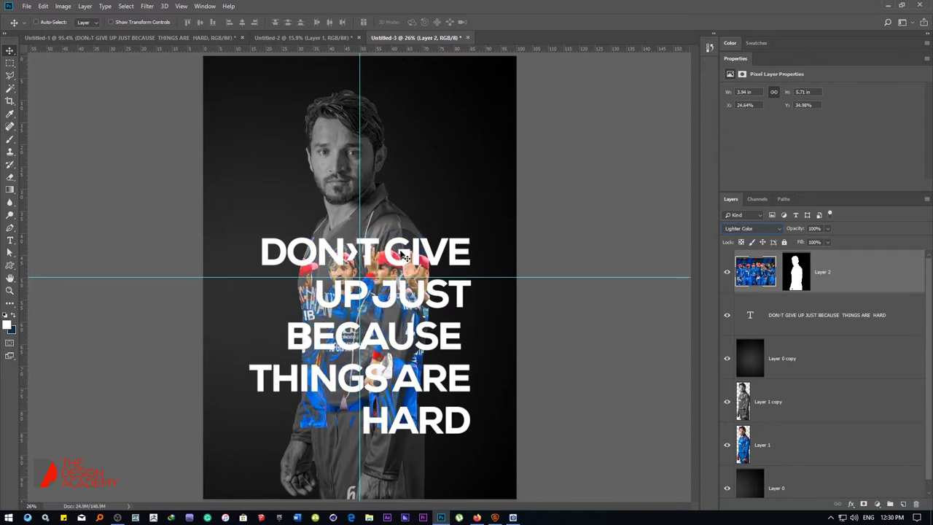
pyautogui.click(727, 315)
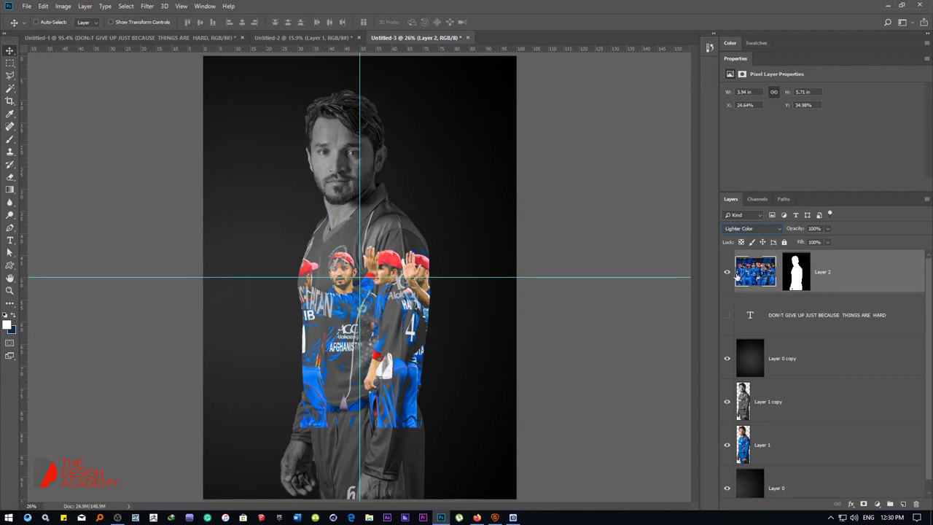
# Erase the lower part of the team photo with a soft Eraser brush.
pyautogui.press('e')
pyautogui.rightClick(325, 398)
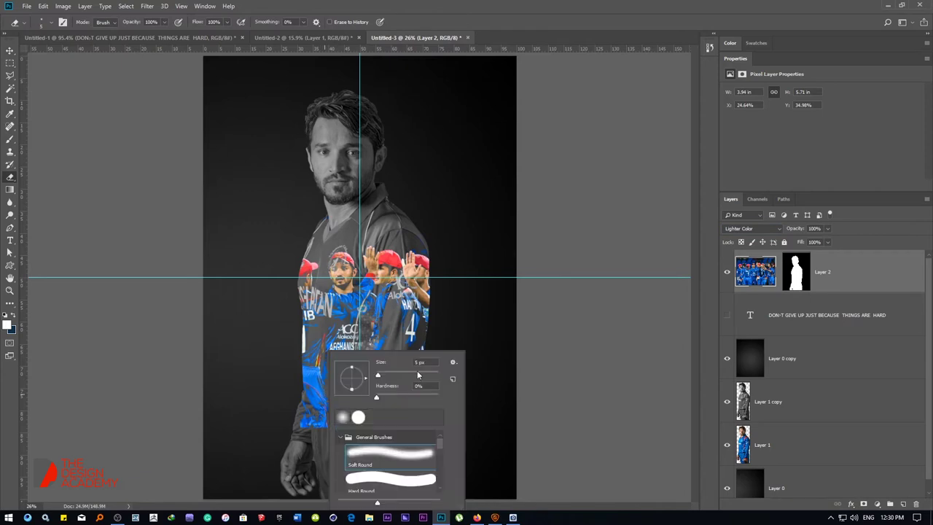
pyautogui.moveTo(313, 438)
pyautogui.mouseDown()
pyautogui.moveTo(307, 423)
pyautogui.moveTo(408, 392)
pyautogui.moveTo(415, 407)
pyautogui.mouseUp()
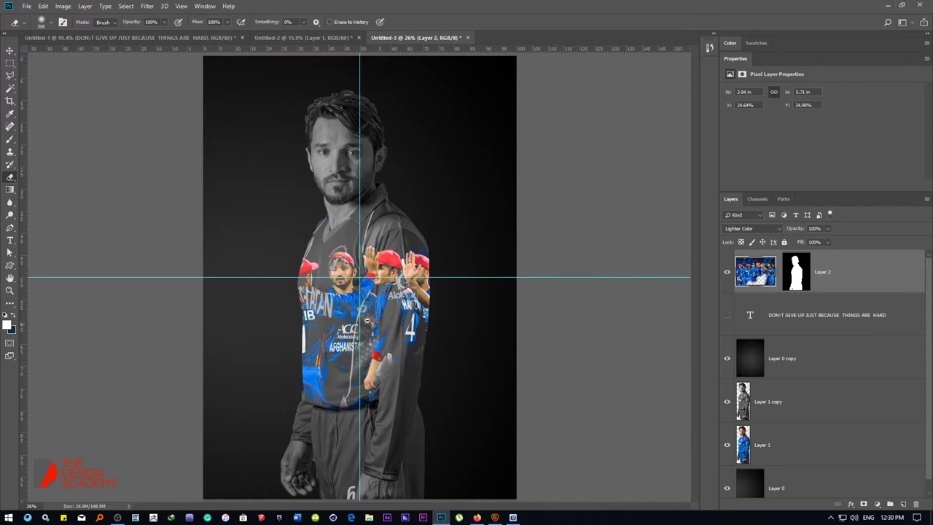
pyautogui.scroll(-3, 358, 295)
pyautogui.scroll(1, 358, 295)
pyautogui.scroll(2, 361, 297)
# Cycle the team photo layer's blend mode down to Luminosity.
pyautogui.scroll(-5, 759, 232)
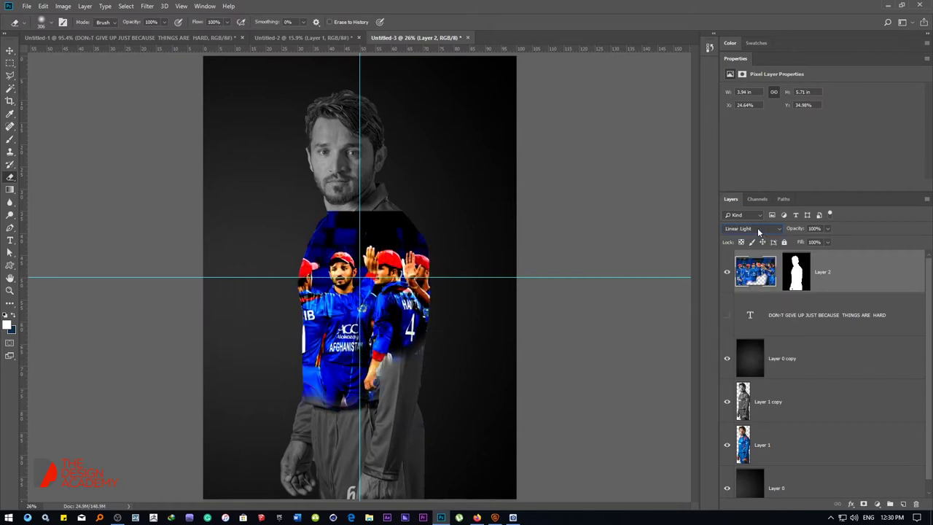
pyautogui.scroll(-3, 759, 232)
pyautogui.scroll(-2, 759, 232)
pyautogui.scroll(-2, 758, 232)
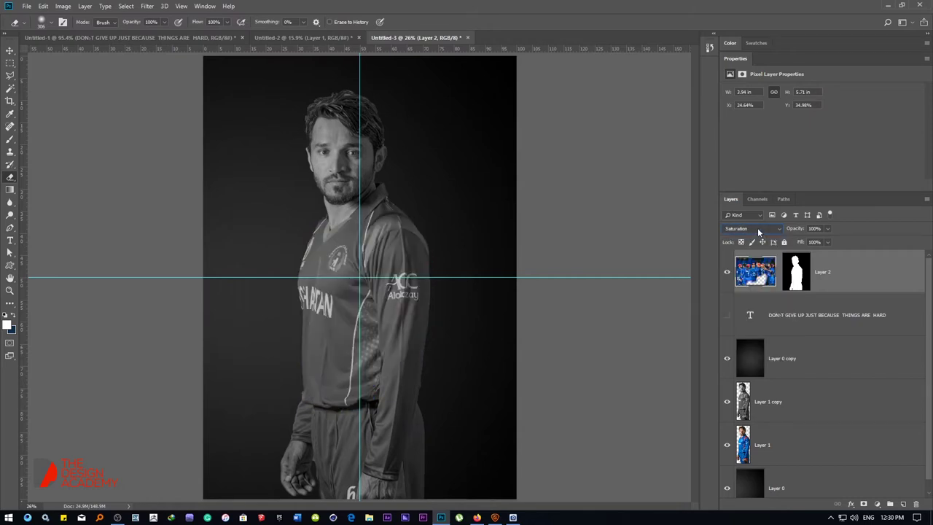
pyautogui.scroll(-1, 757, 228)
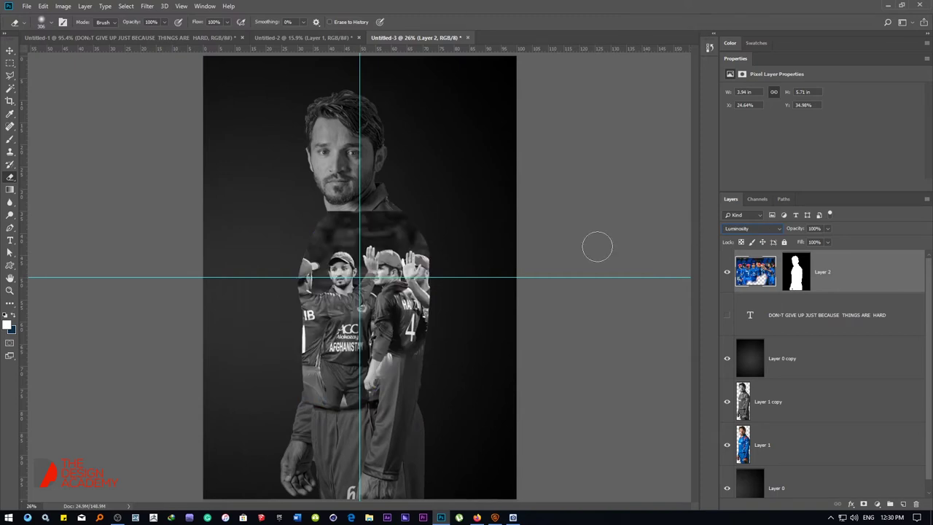
# Erase the team photo's dark patches over the shoulders and lower jersey.
pyautogui.moveTo(372, 225); pyautogui.dragTo(423, 228)
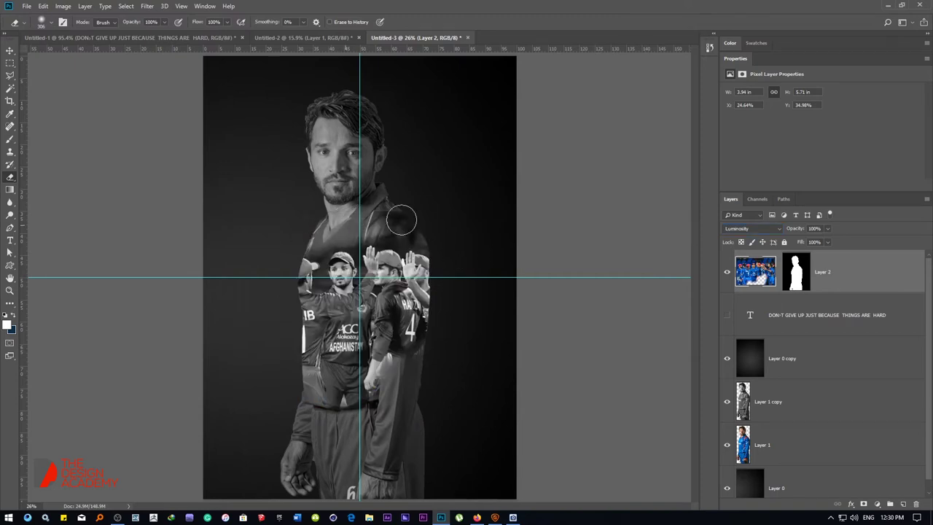
pyautogui.scroll(-2, 416, 246)
pyautogui.rightClick(417, 245)
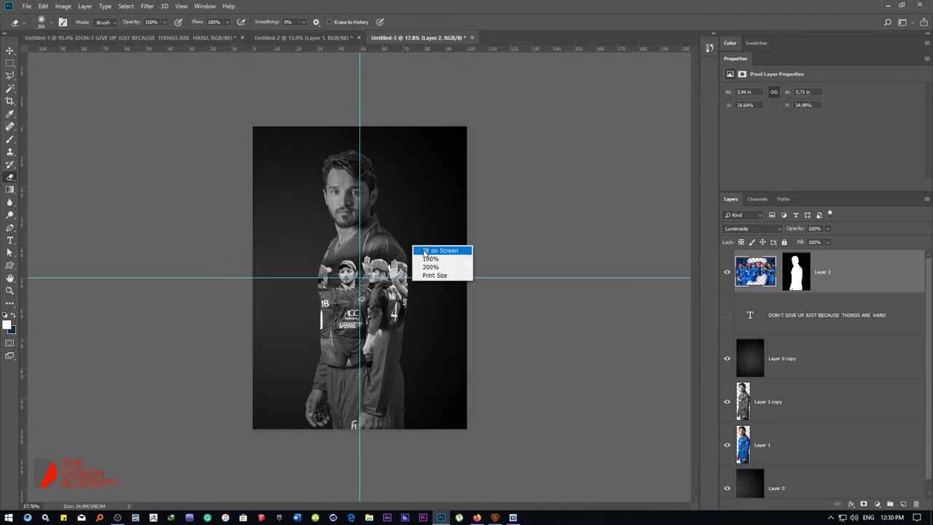
pyautogui.click(430, 248)
pyautogui.moveTo(369, 392)
pyautogui.mouseDown()
pyautogui.moveTo(334, 376)
pyautogui.moveTo(349, 333)
pyautogui.moveTo(434, 330)
pyautogui.mouseUp()
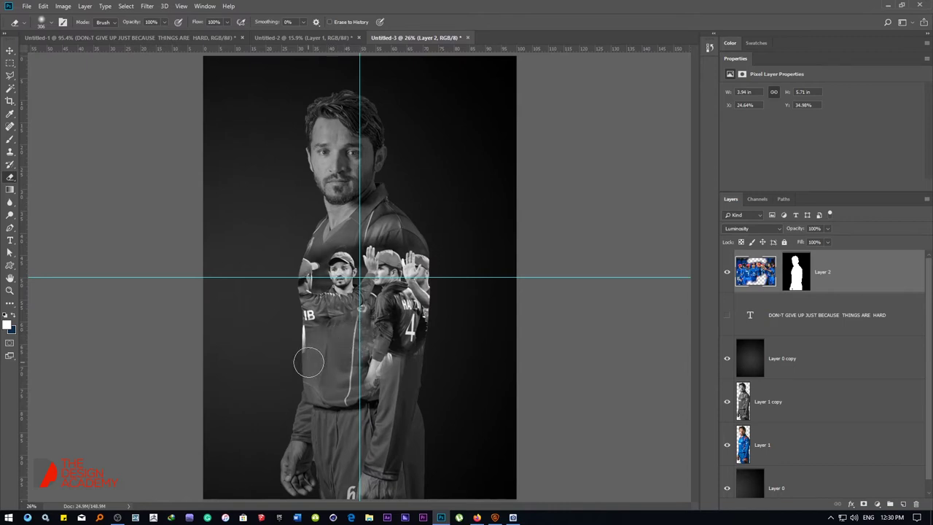
# Hide the guides and erase over the shirt to reveal the sponsor text.
pyautogui.hotkey('ctrl', ';')
pyautogui.scroll(-3, 433, 332)
pyautogui.rightClick(396, 257)
pyautogui.click(354, 256)
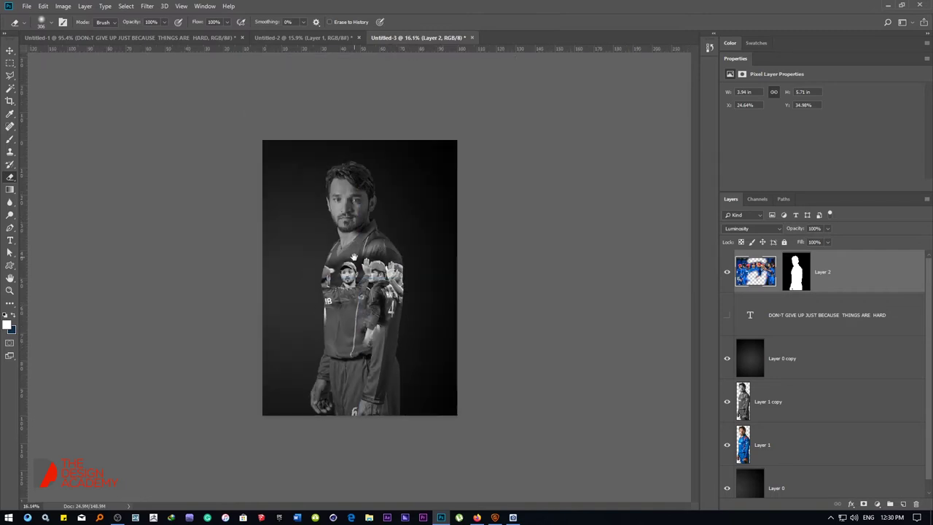
pyautogui.scroll(3, 354, 257)
pyautogui.scroll(2, 354, 257)
pyautogui.rightClick(530, 259)
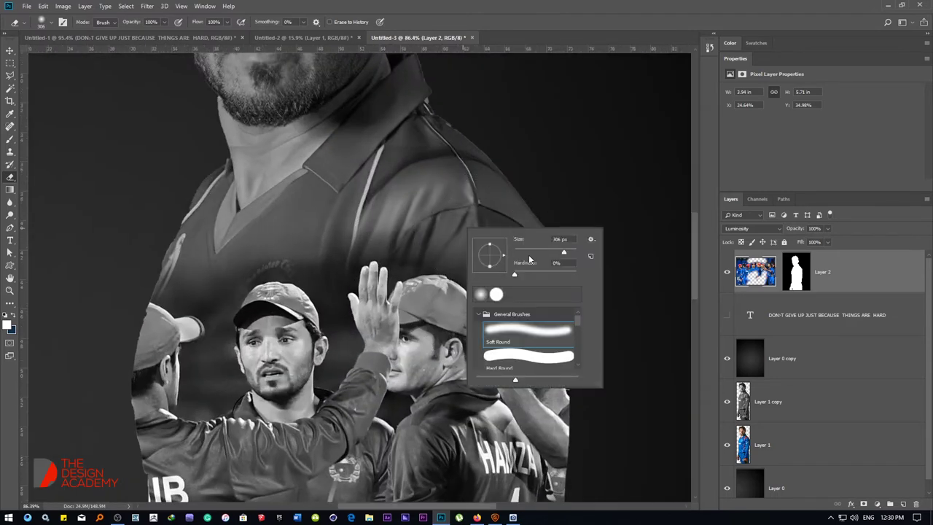
pyautogui.press('Return')
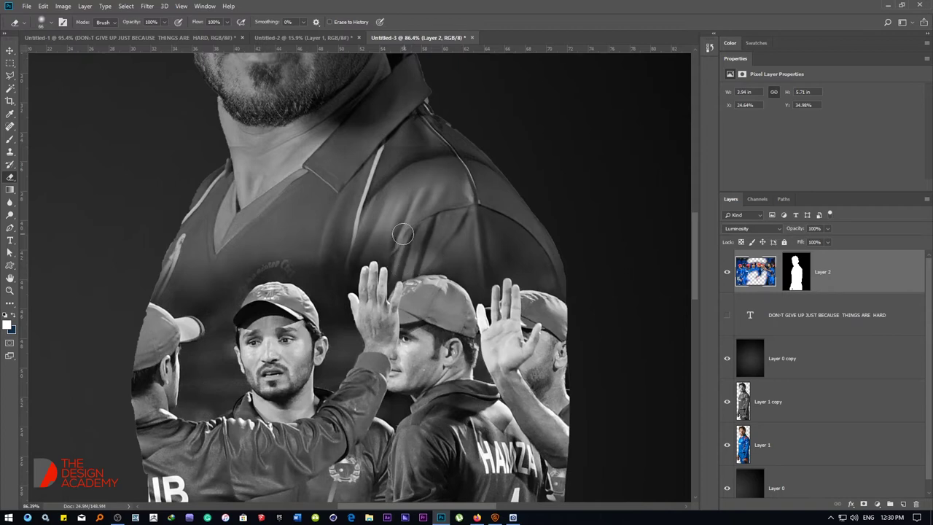
pyautogui.moveTo(363, 243)
pyautogui.mouseDown()
pyautogui.moveTo(187, 286)
pyautogui.moveTo(316, 255)
pyautogui.moveTo(347, 308)
pyautogui.mouseUp()
# Fit the poster on screen, switch to the Move tool and go to the browser.
pyautogui.rightClick(191, 285)
pyautogui.press('Return')
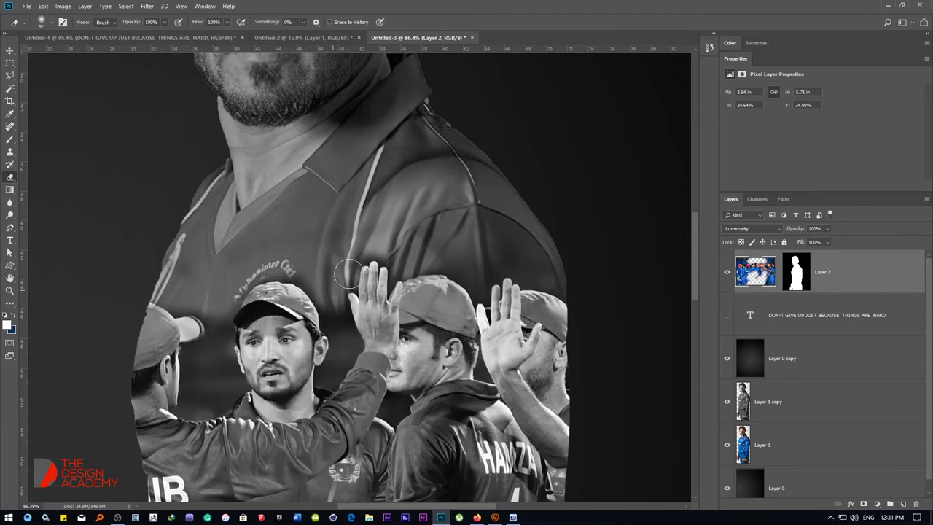
pyautogui.scroll(-5, 347, 308)
pyautogui.rightClick(365, 291)
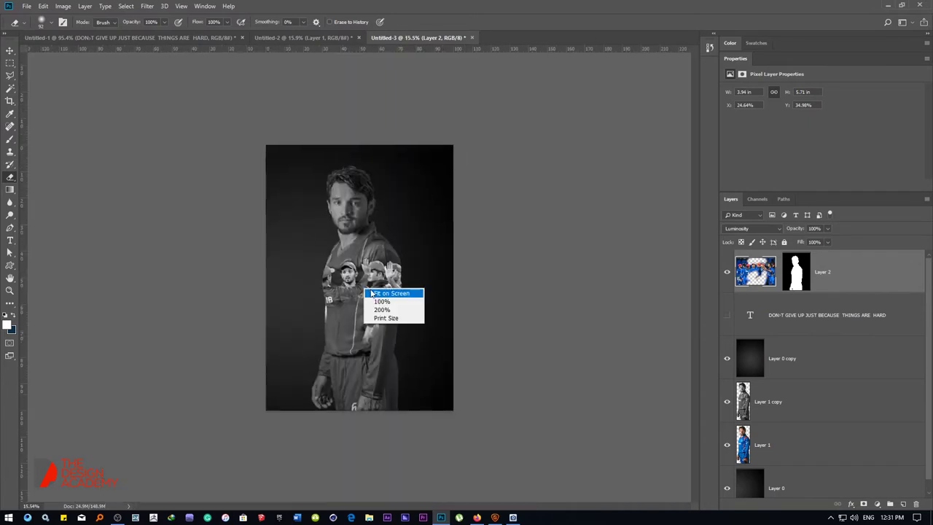
pyautogui.click(379, 294)
pyautogui.press('v')
pyautogui.hotkey('alt', 'Tab')
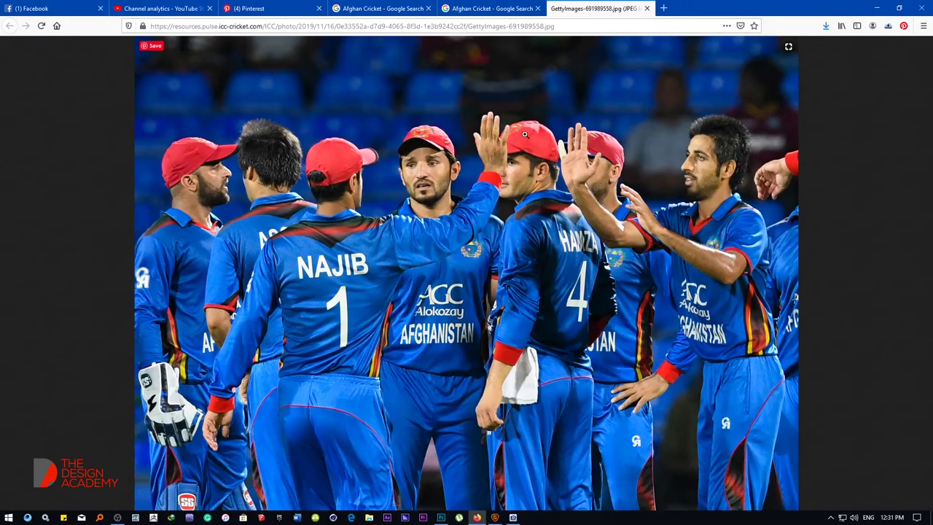
# Close the team photo tab and open a celebrating Afghan player result in a new tab.
pyautogui.hotkey('ctrl', 'w')
pyautogui.scroll(-5, 392, 209)
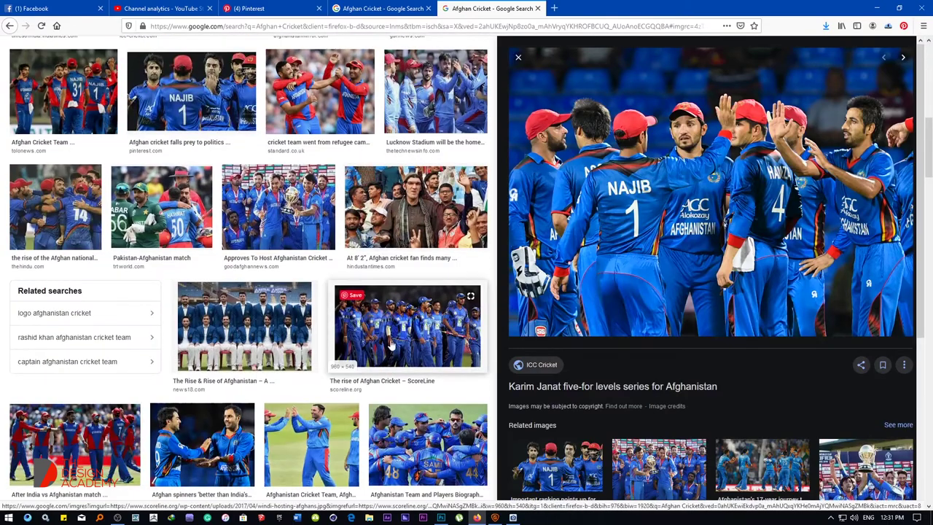
pyautogui.scroll(-4, 367, 324)
pyautogui.scroll(-4, 105, 221)
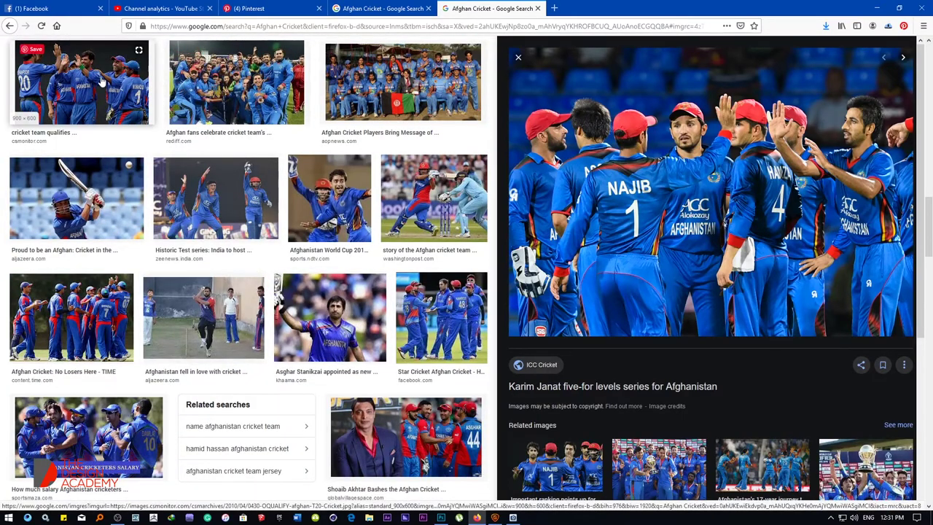
pyautogui.scroll(-5, 195, 153)
pyautogui.scroll(-2, 295, 228)
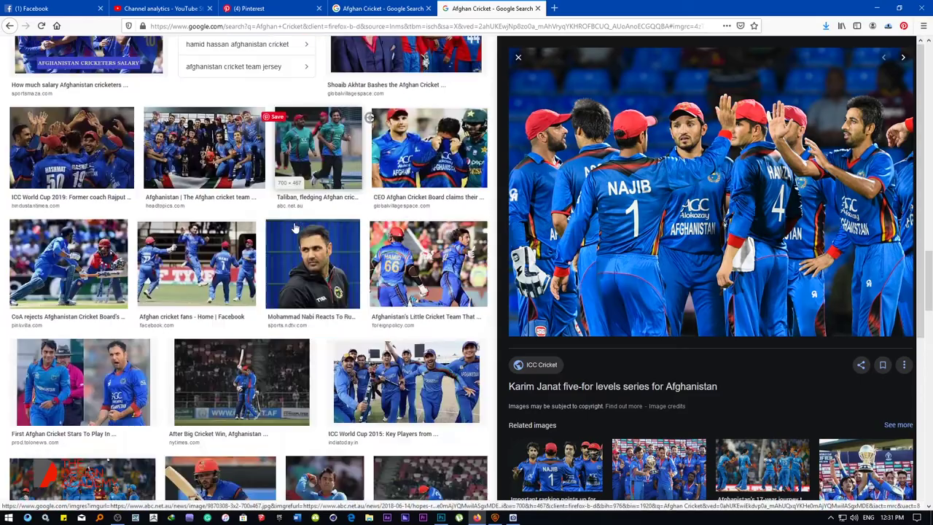
pyautogui.scroll(-4, 296, 229)
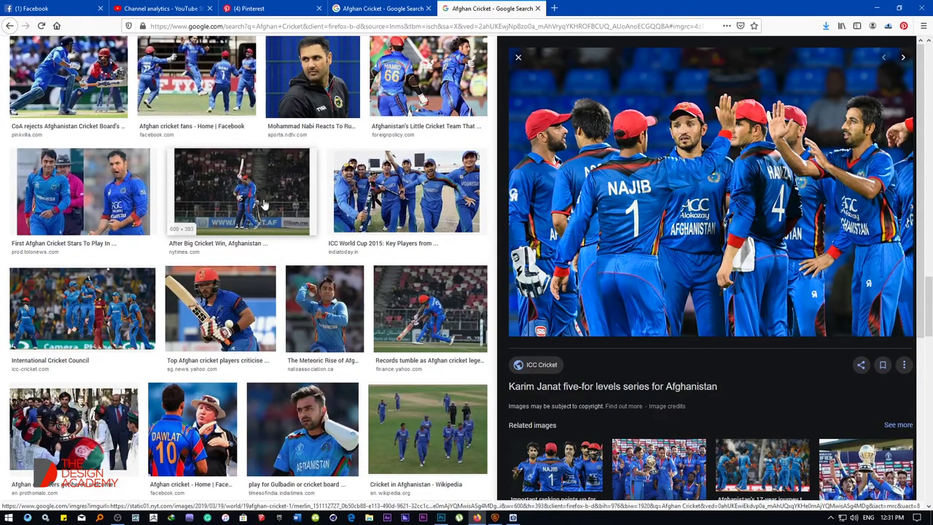
pyautogui.scroll(4, 265, 205)
pyautogui.scroll(4, 260, 233)
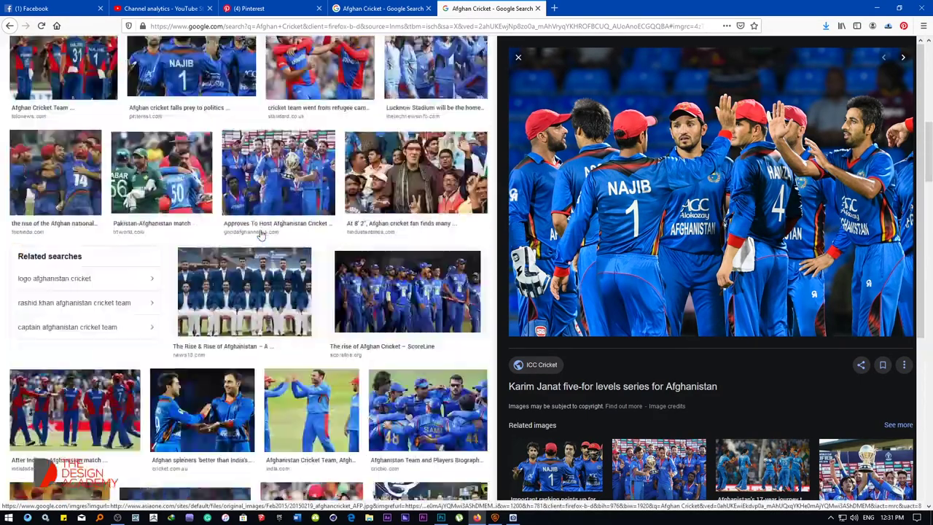
pyautogui.scroll(3, 260, 234)
pyautogui.middleClick(179, 161)
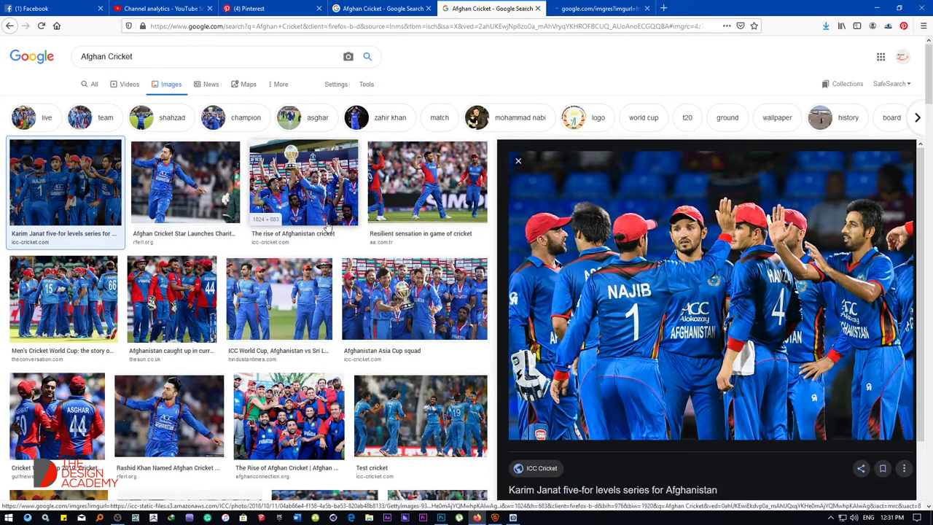
# Open the player celebration photo at full size in its own tab, ready to copy.
pyautogui.hotkey('ctrl', 'Tab')
pyautogui.rightClick(442, 157)
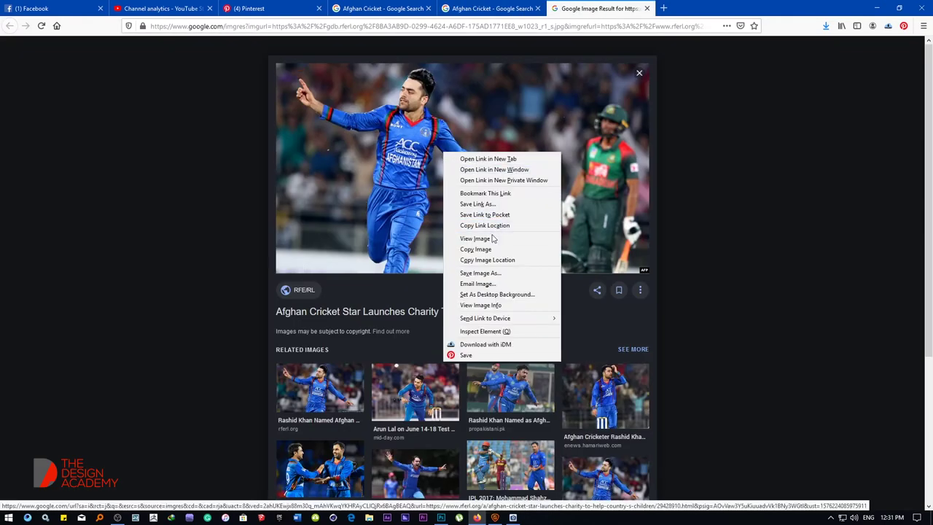
pyautogui.click(495, 233)
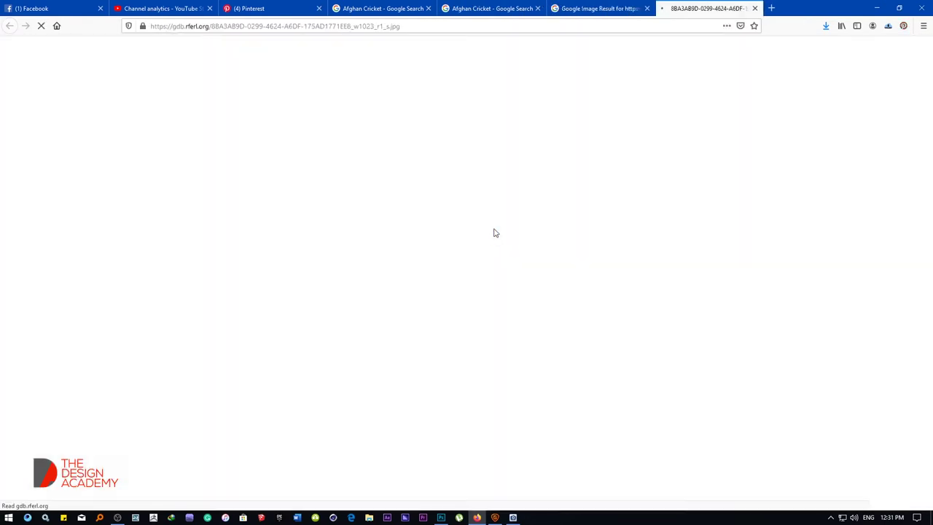
pyautogui.hotkey('ctrl', 'shift', 'Tab')
pyautogui.click(708, 8)
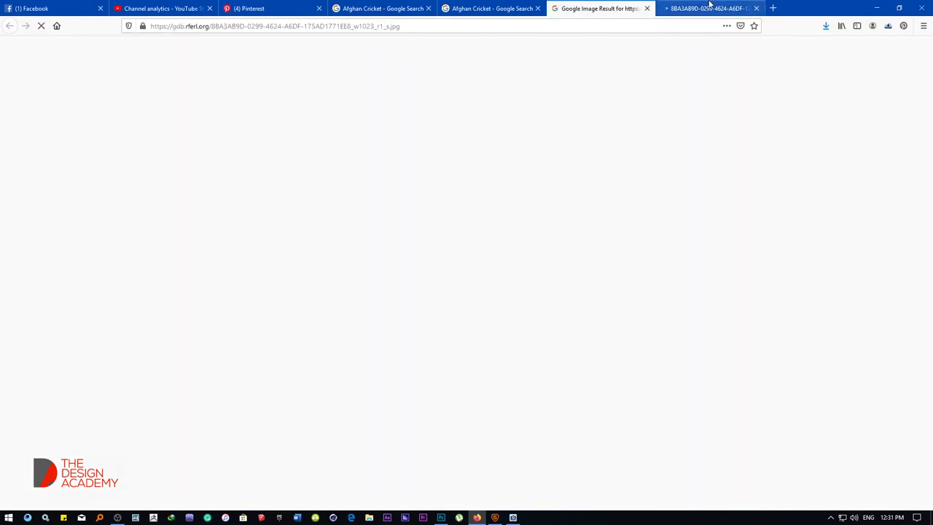
pyautogui.click(492, 8)
pyautogui.click(622, 6)
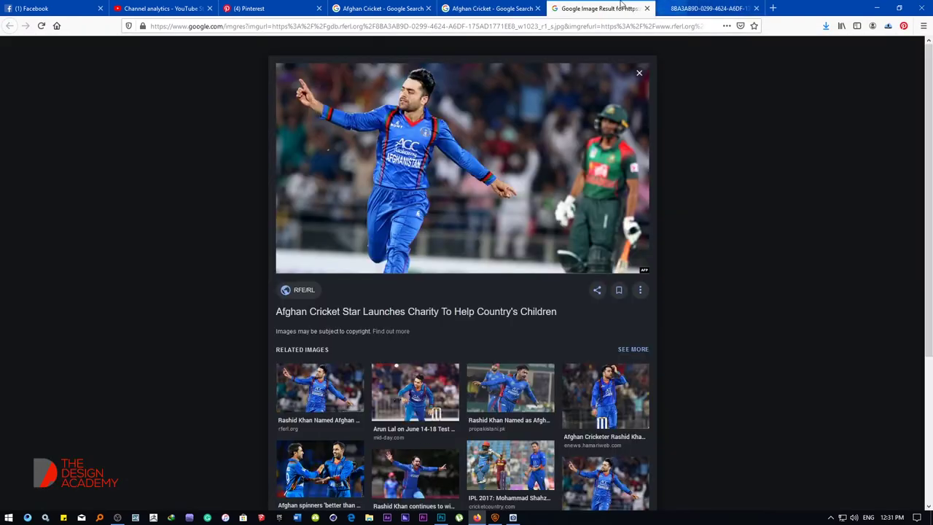
pyautogui.rightClick(440, 97)
pyautogui.click(490, 205)
pyautogui.middleClick(655, 4)
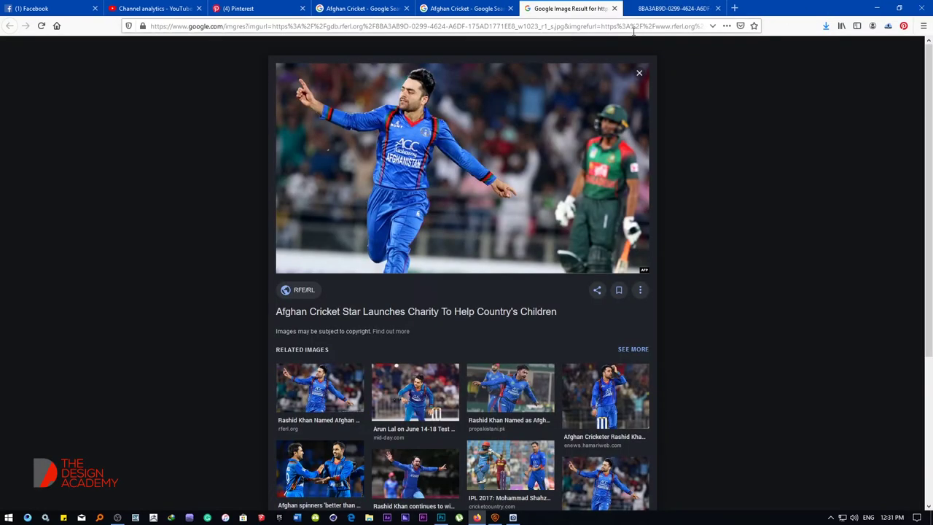
pyautogui.click(704, 8)
pyautogui.rightClick(541, 181)
# Copy the player photo, paste it into the poster, and enlarge and position it.
pyautogui.click(564, 188)
pyautogui.hotkey('alt', 'Tab')
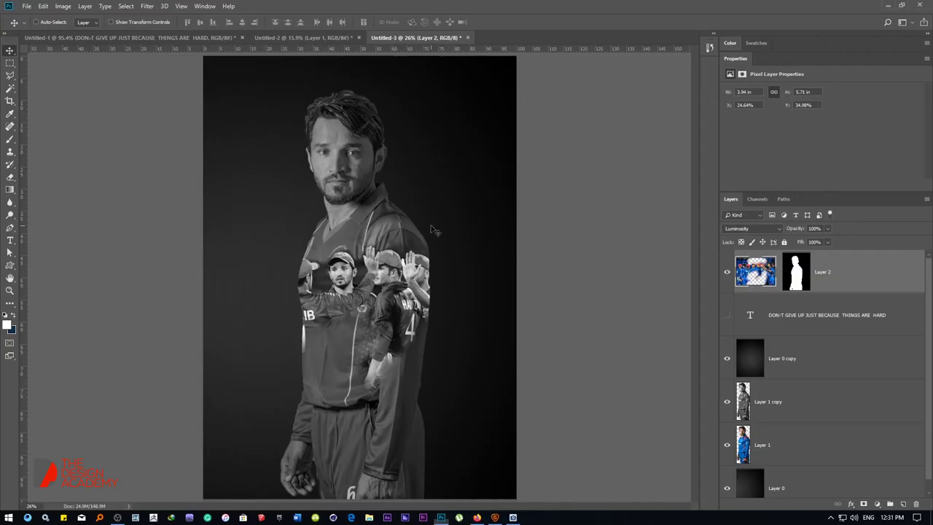
pyautogui.hotkey('ctrl', 'v')
pyautogui.moveTo(370, 280); pyautogui.dragTo(390, 328)
pyautogui.hotkey('ctrl', 't')
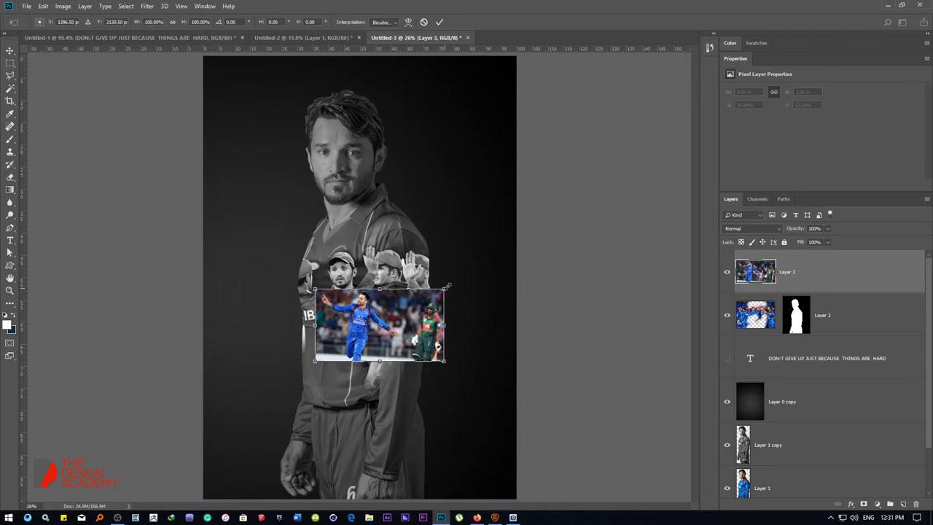
pyautogui.moveTo(454, 288); pyautogui.dragTo(522, 244)
pyautogui.press('Return')
pyautogui.moveTo(423, 283); pyautogui.dragTo(502, 285)
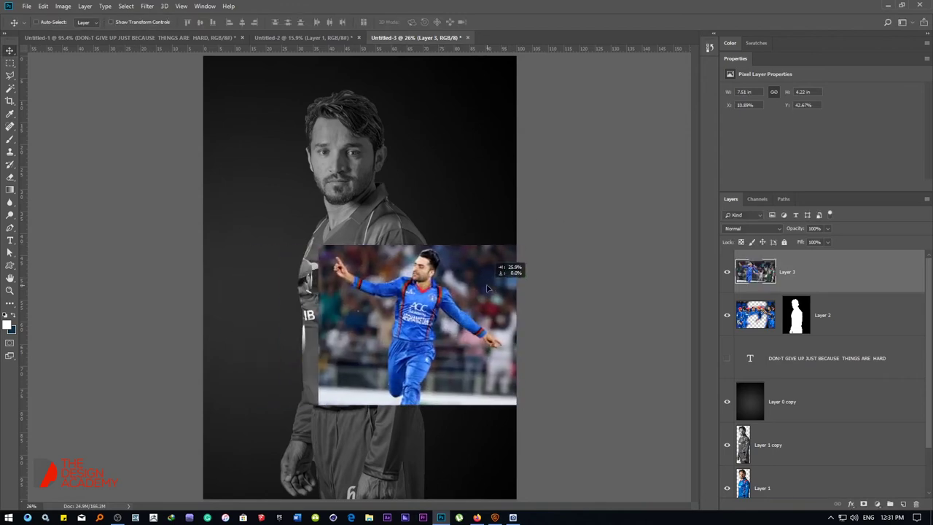
# Try blend modes on the pasted cricket photo layer.
pyautogui.click(751, 229)
pyautogui.click(751, 259)
pyautogui.scroll(-6, 747, 233)
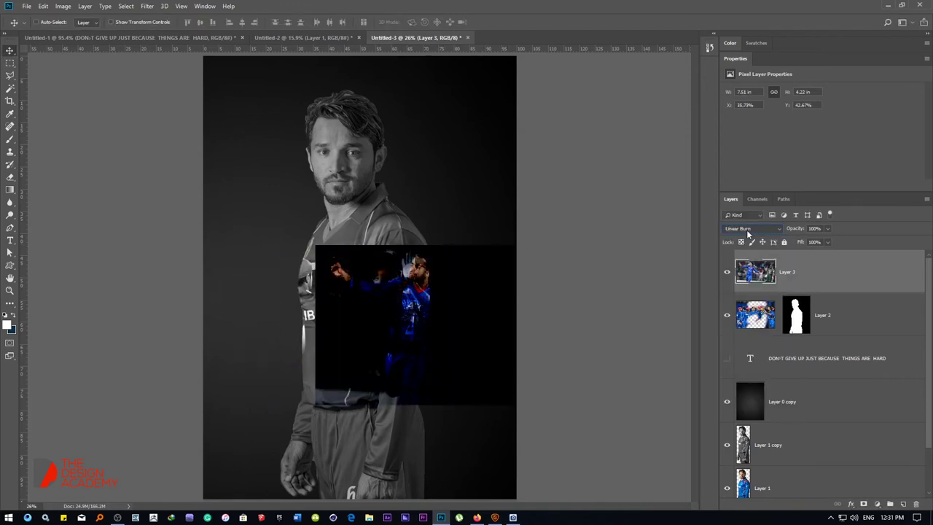
pyautogui.scroll(-1, 748, 234)
pyautogui.scroll(-2, 747, 234)
pyautogui.scroll(-1, 748, 233)
pyautogui.scroll(-1, 747, 233)
pyautogui.scroll(-1, 747, 233)
pyautogui.scroll(1, 748, 233)
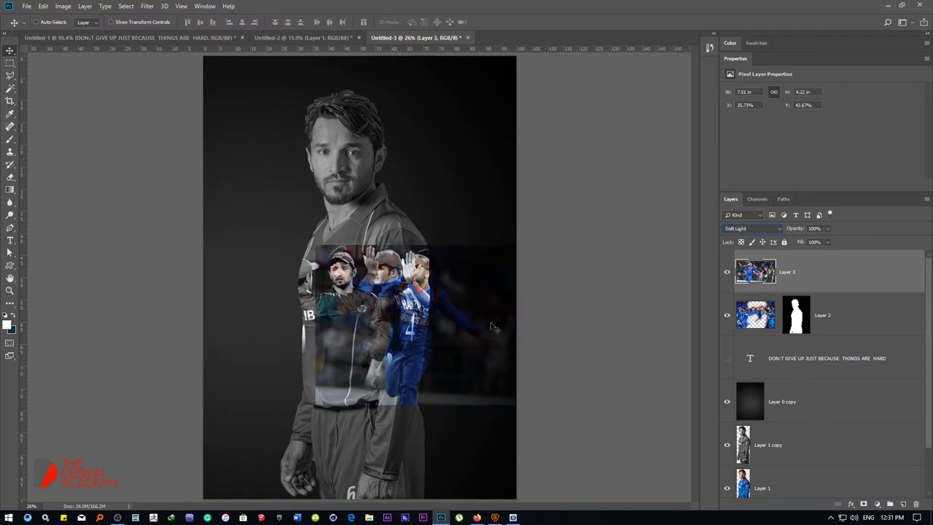
# Reposition the cricket photo and settle on Luminosity blending.
pyautogui.moveTo(492, 328); pyautogui.dragTo(381, 386)
pyautogui.click(759, 231)
pyautogui.click(758, 231)
pyautogui.scroll(-1, 759, 233)
pyautogui.scroll(-2, 759, 233)
pyautogui.scroll(-2, 759, 234)
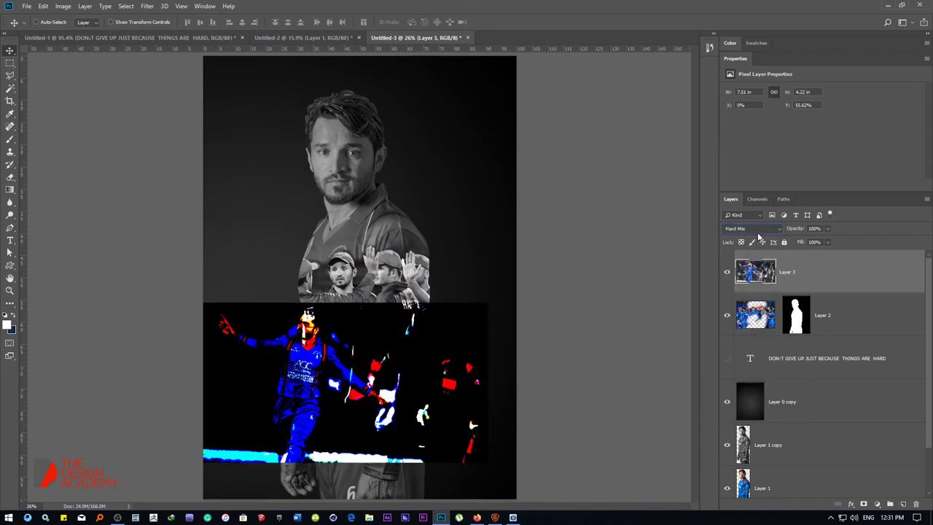
pyautogui.scroll(1, 759, 233)
pyautogui.moveTo(431, 302); pyautogui.dragTo(406, 246)
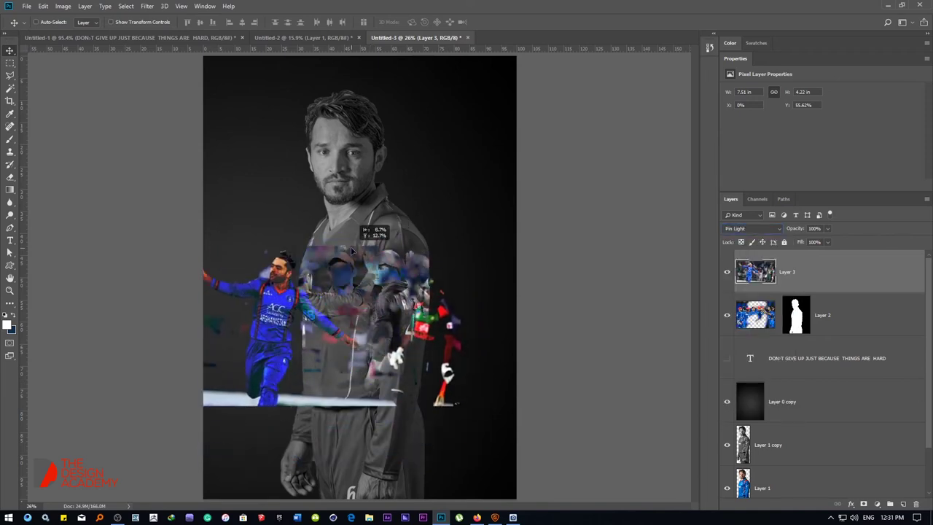
pyautogui.click(756, 231)
pyautogui.click(756, 230)
pyautogui.scroll(-4, 757, 232)
pyautogui.scroll(-5, 757, 232)
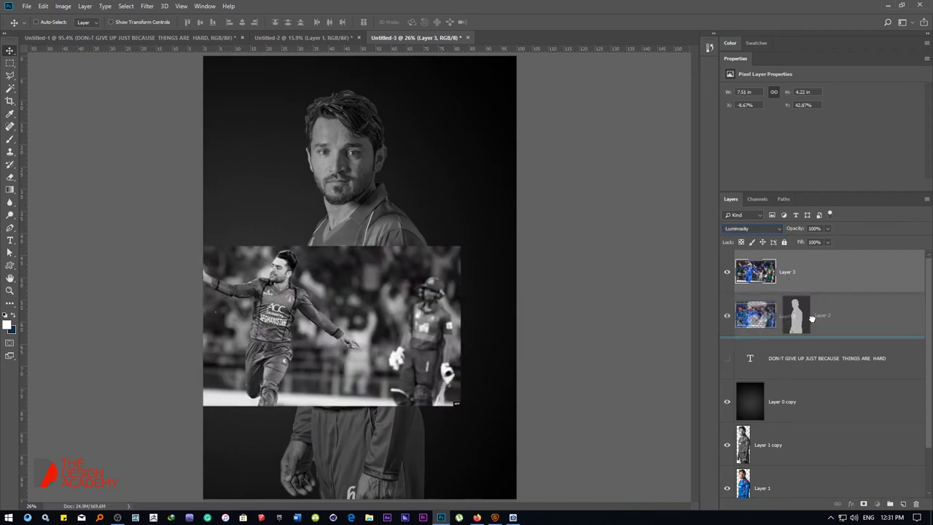
# Move the photo below Layer 2, scale it to about 53%, and select the player silhouette.
pyautogui.moveTo(790, 283); pyautogui.dragTo(791, 337)
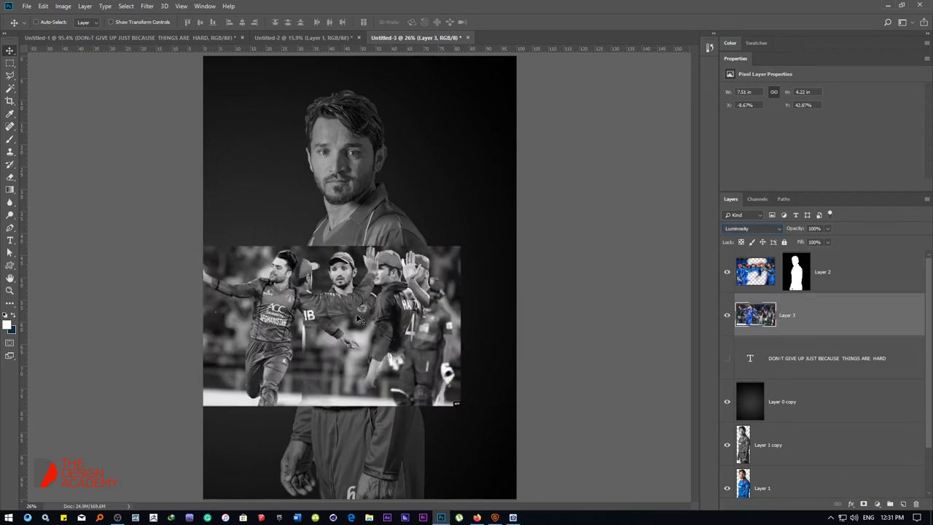
pyautogui.moveTo(355, 314); pyautogui.dragTo(454, 268)
pyautogui.hotkey('ctrl', 't')
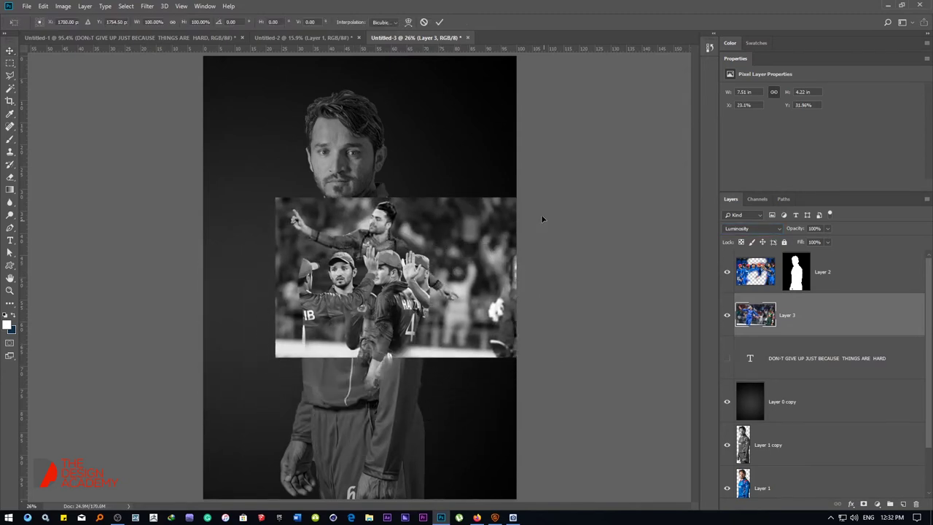
pyautogui.moveTo(563, 197); pyautogui.dragTo(461, 256)
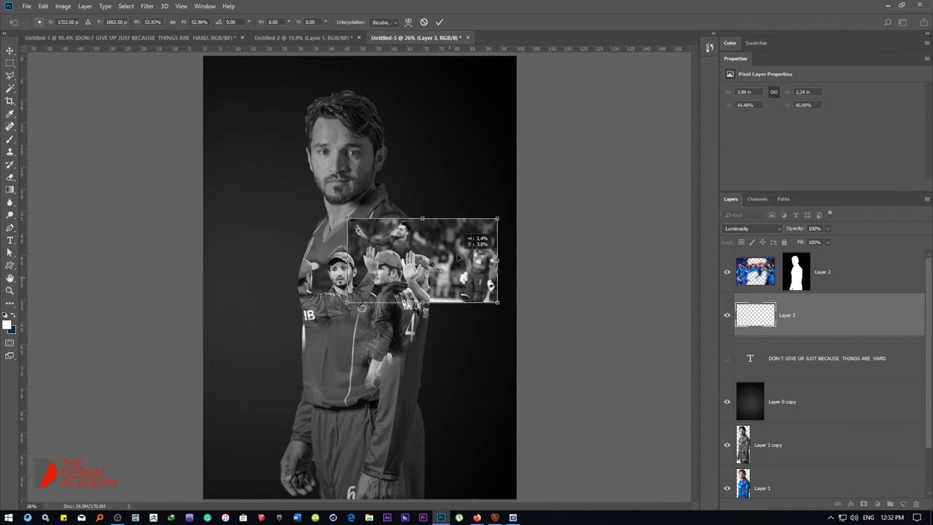
pyautogui.press('Return')
pyautogui.keyDown('ctrl'); pyautogui.click(744, 446); pyautogui.keyUp('ctrl')
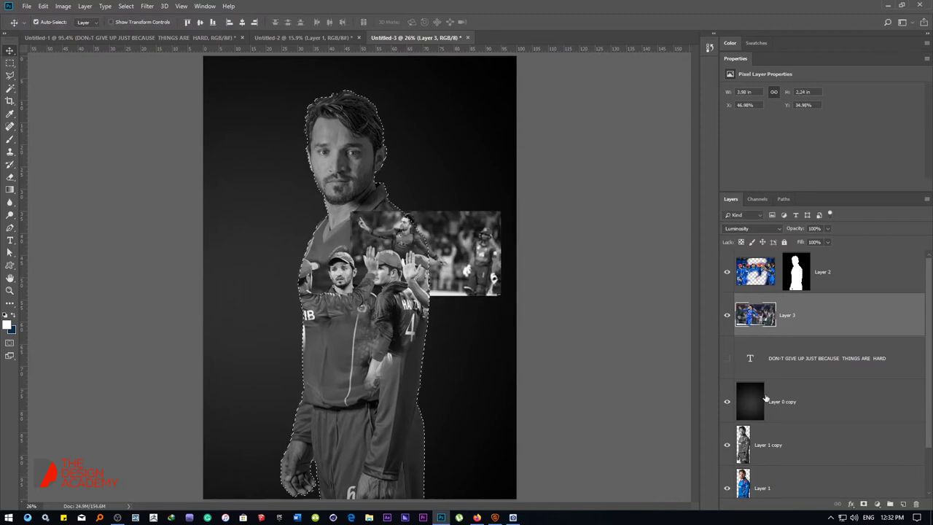
# Add a silhouette layer mask, unlink and reposition the photo, keeping Luminosity blending.
pyautogui.click(864, 504)
pyautogui.click(777, 315)
pyautogui.click(756, 315)
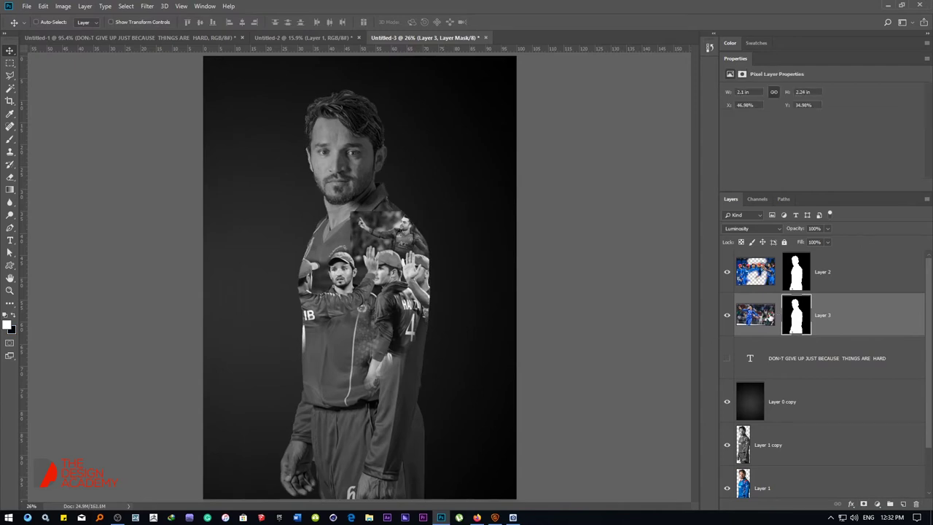
pyautogui.moveTo(432, 266); pyautogui.dragTo(437, 247)
pyautogui.click(766, 229)
pyautogui.click(744, 358)
pyautogui.press('Down')
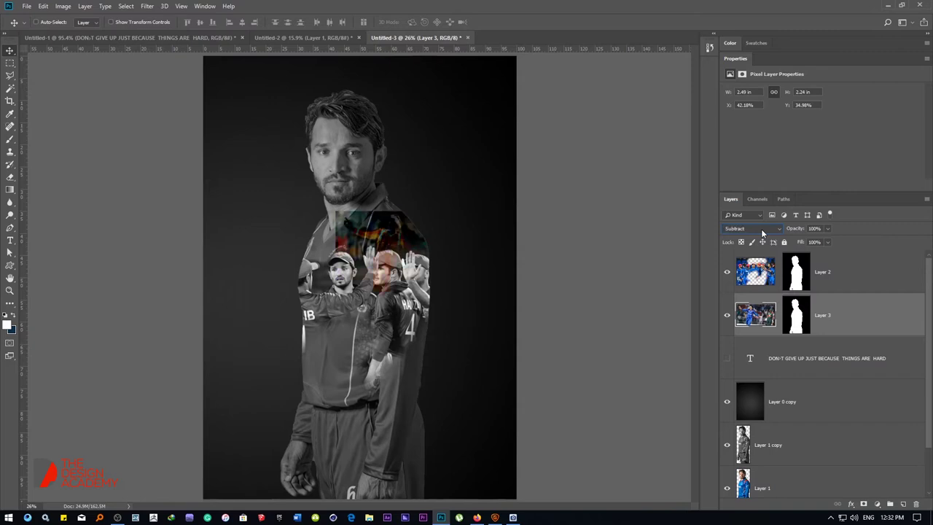
pyautogui.press('Down')
# Zoom in and erase the photo's edges at the collar, shoulder and jersey lettering.
pyautogui.hotkey('ctrl', '+')
pyautogui.hotkey('ctrl', '+')
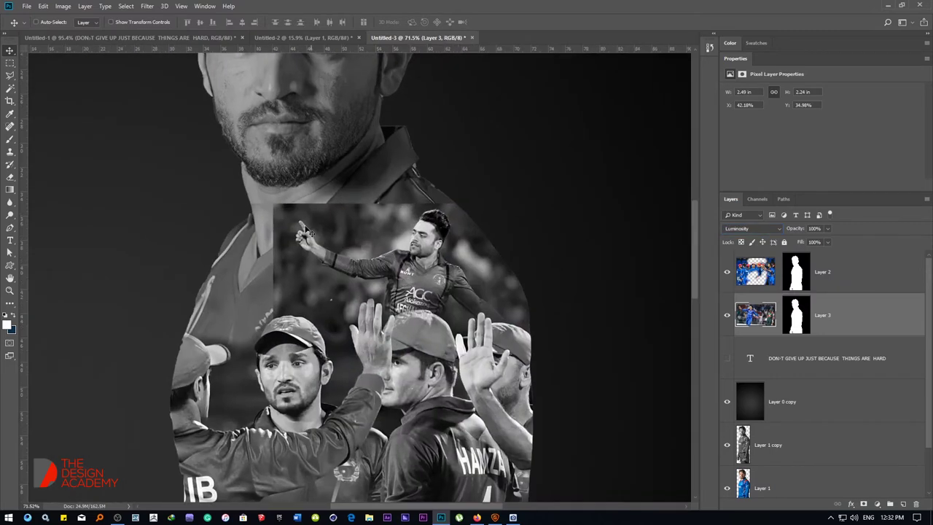
pyautogui.press('e')
pyautogui.moveTo(308, 211); pyautogui.dragTo(368, 219)
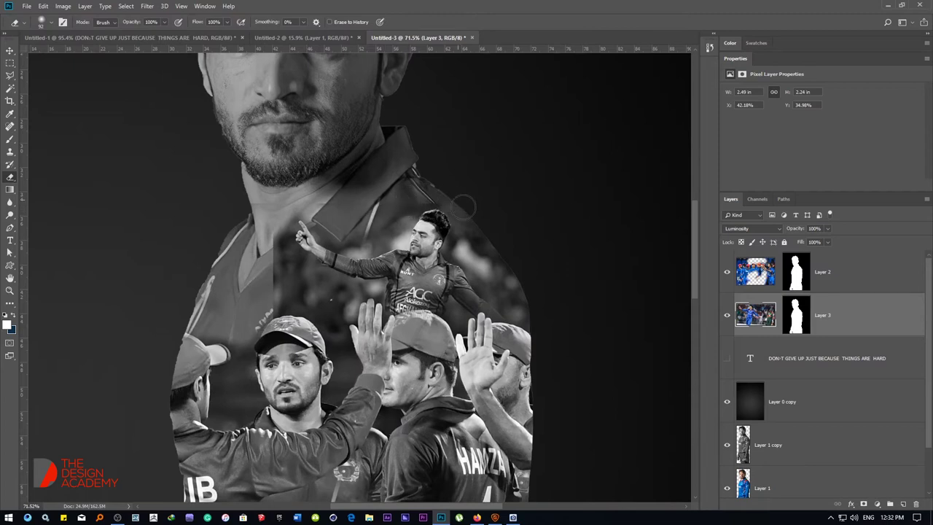
pyautogui.moveTo(462, 207); pyautogui.dragTo(468, 251)
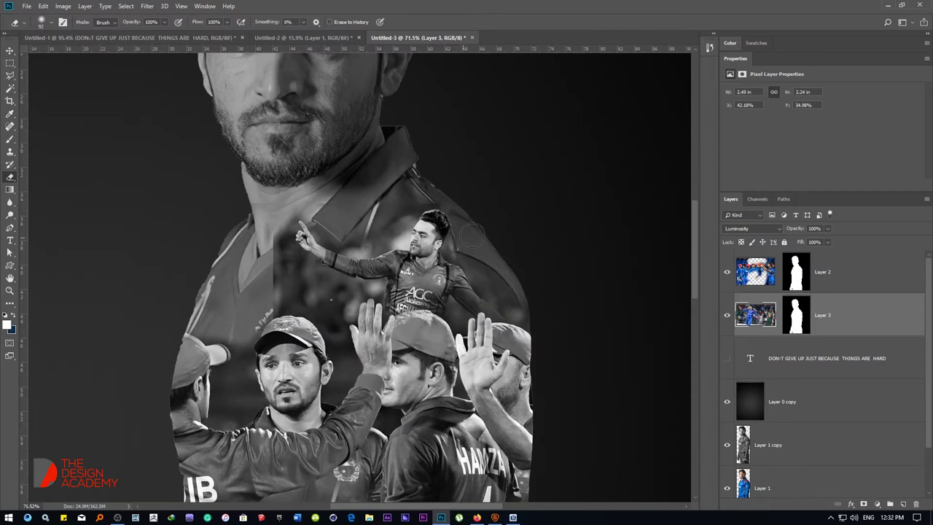
pyautogui.moveTo(275, 212)
pyautogui.mouseDown()
pyautogui.moveTo(265, 305)
pyautogui.moveTo(322, 289)
pyautogui.moveTo(369, 312)
pyautogui.mouseUp()
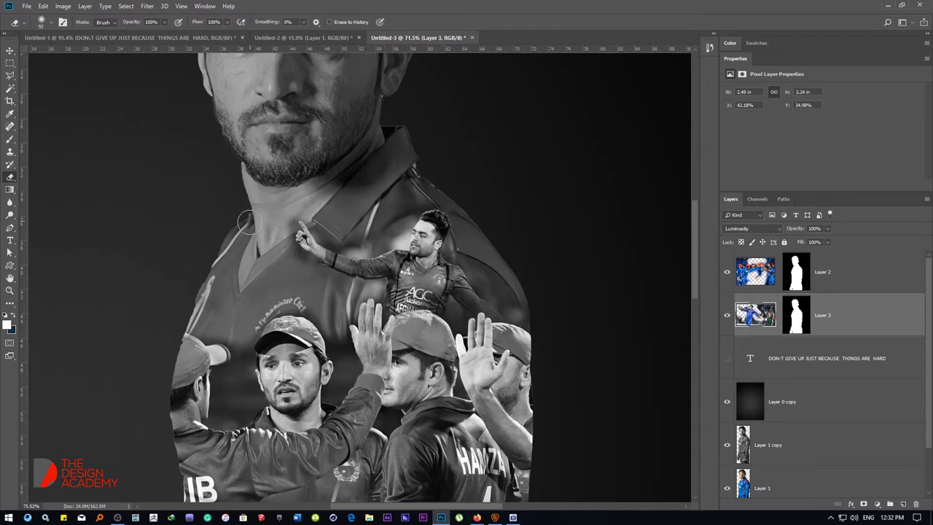
# Make Layer 2 the active layer, clear the selection and fit the poster in view.
pyautogui.click(755, 429)
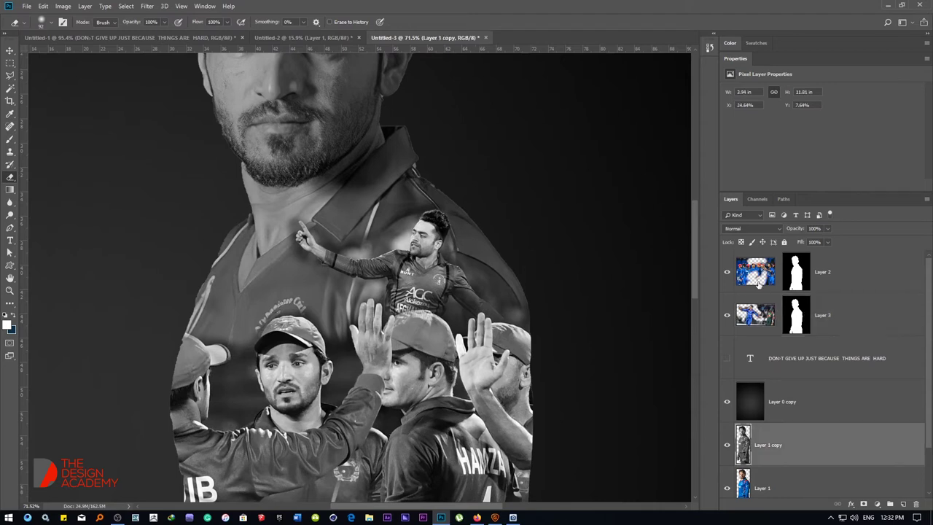
pyautogui.keyDown('ctrl'); pyautogui.click(349, 223); pyautogui.keyUp('ctrl')
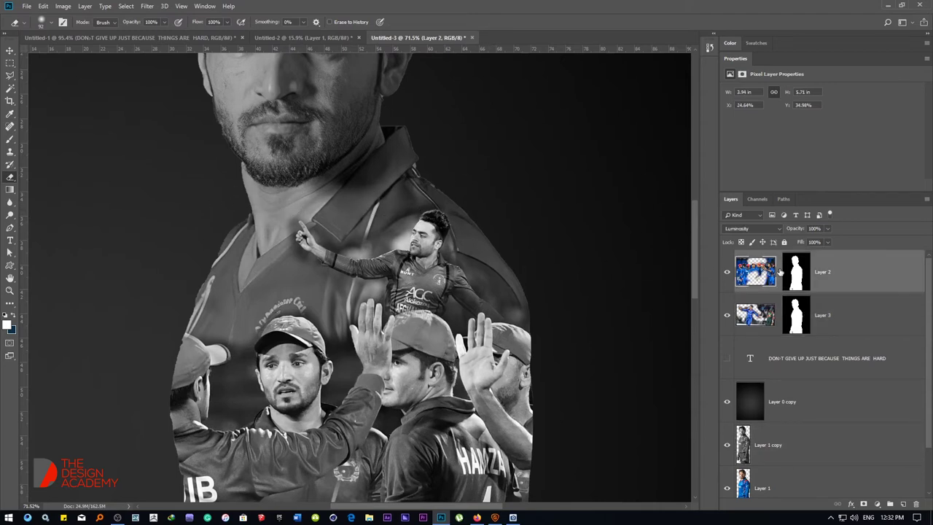
pyautogui.scroll(-2, 537, 328)
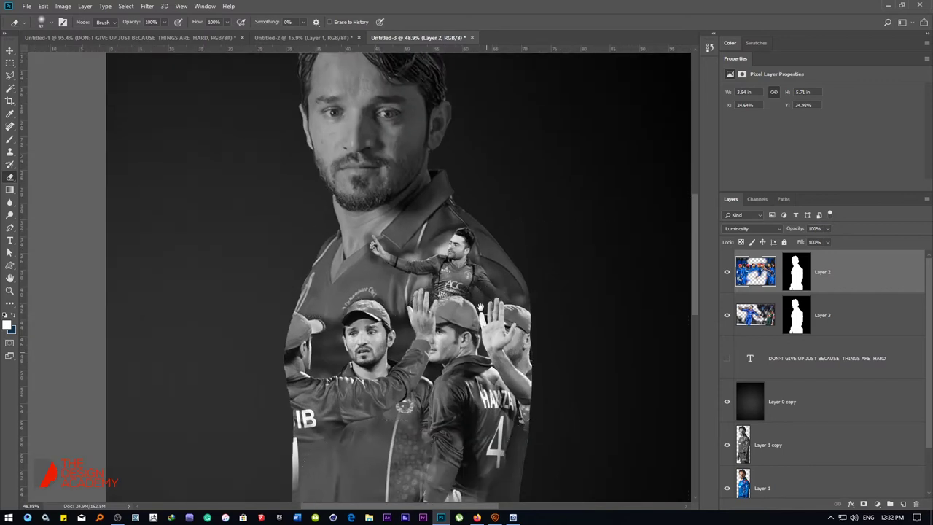
pyautogui.scroll(-2, 438, 313)
pyautogui.scroll(-3, 408, 317)
pyautogui.scroll(-1, 381, 318)
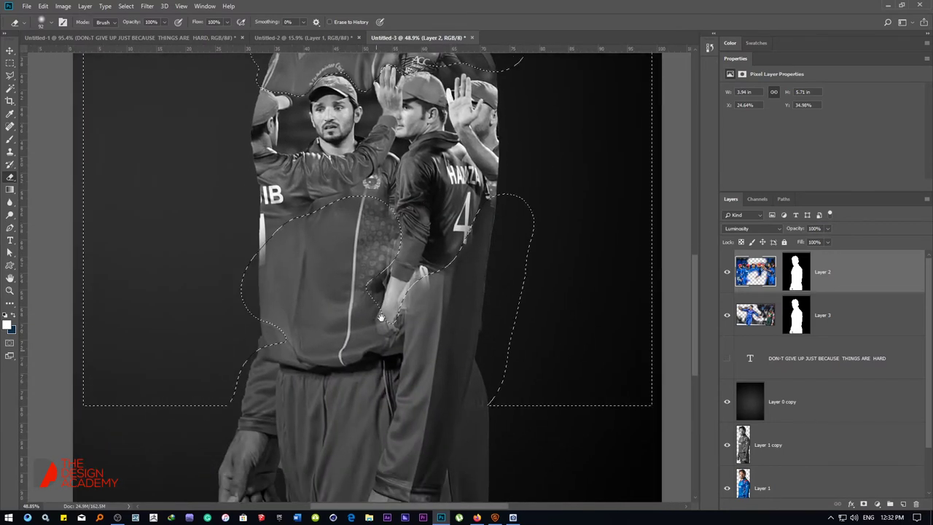
pyautogui.hotkey('ctrl', 'd')
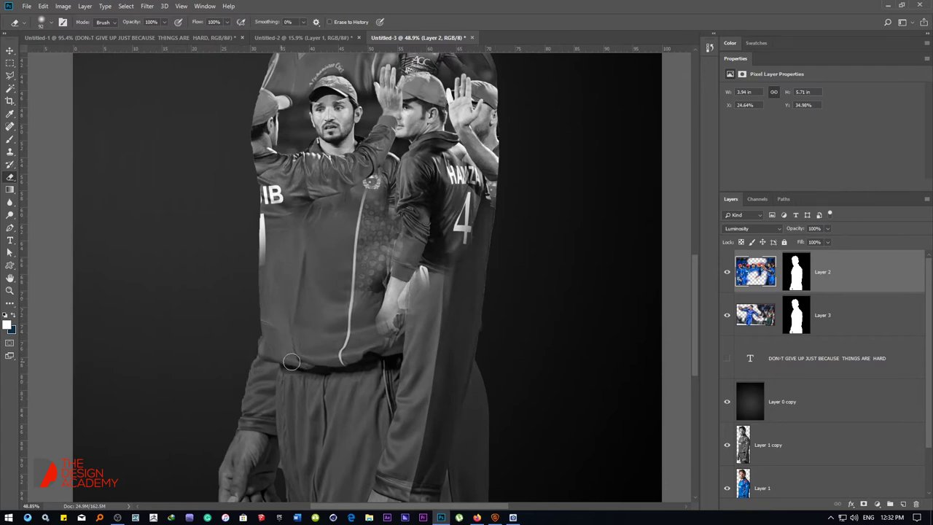
pyautogui.hotkey('ctrl', '0')
# Switch to Firefox and close the two open image tabs.
pyautogui.rightClick(375, 226)
pyautogui.press('Escape')
pyautogui.hotkey('alt', 'Tab')
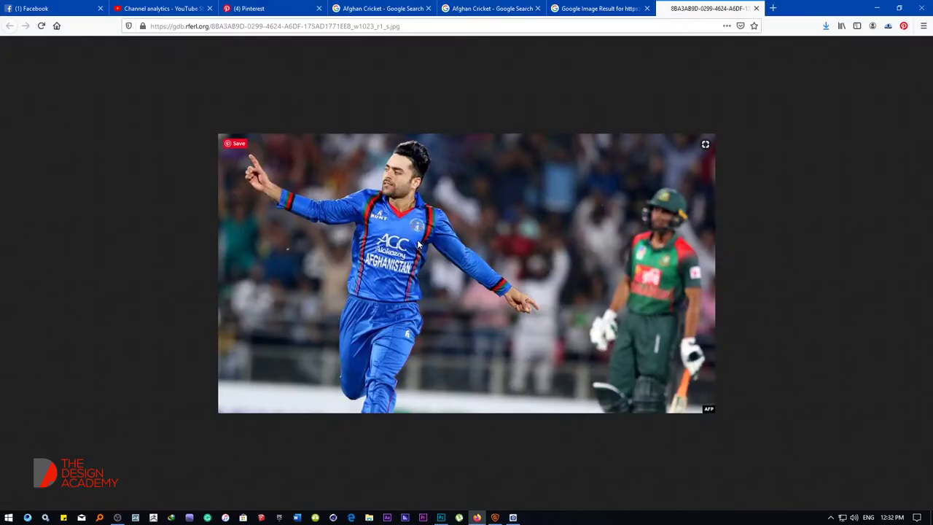
pyautogui.hotkey('ctrl', 'w')
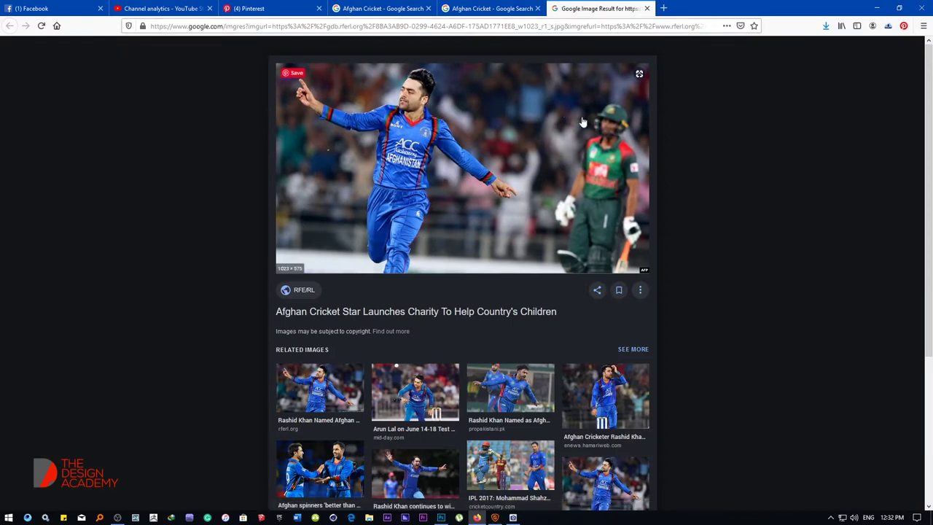
pyautogui.hotkey('ctrl', 'w')
# Open the three celebrating Afghan players photo full size, copy it and close its tab.
pyautogui.click(434, 171)
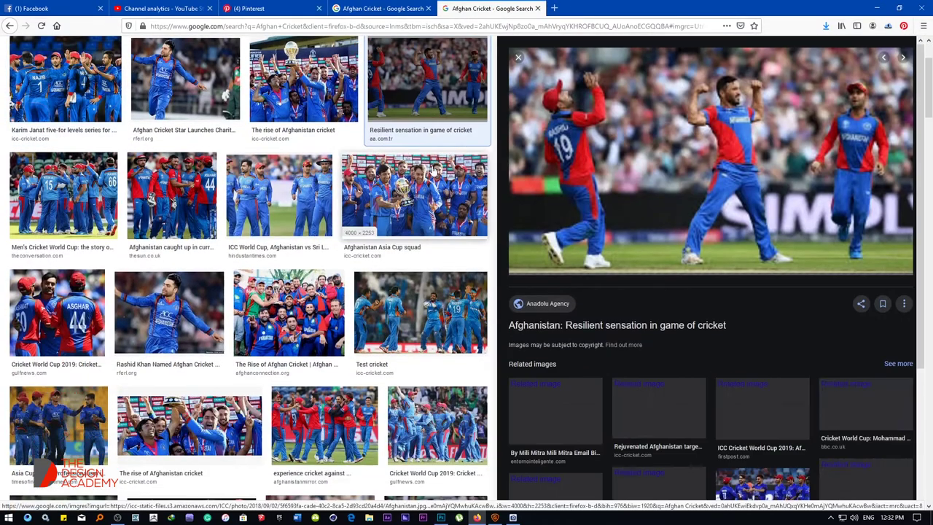
pyautogui.rightClick(629, 145)
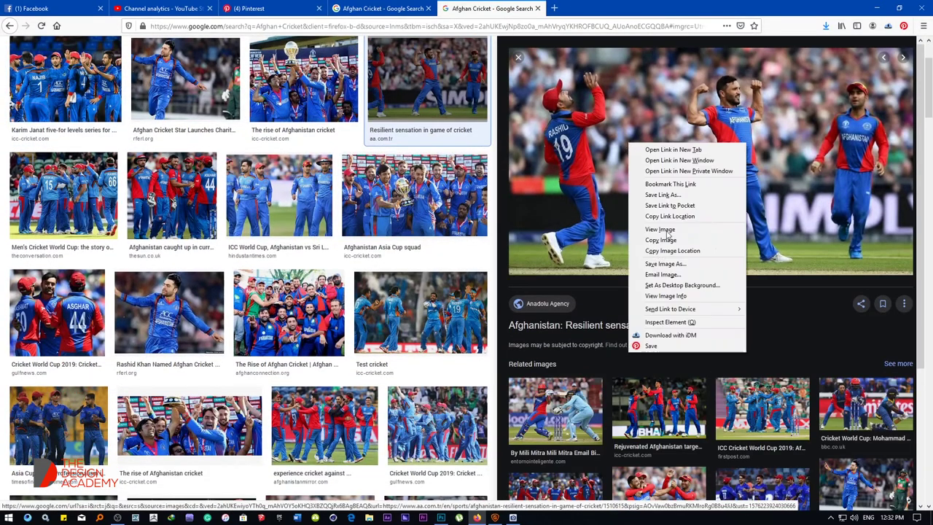
pyautogui.click(668, 230)
pyautogui.rightClick(547, 207)
pyautogui.click(571, 215)
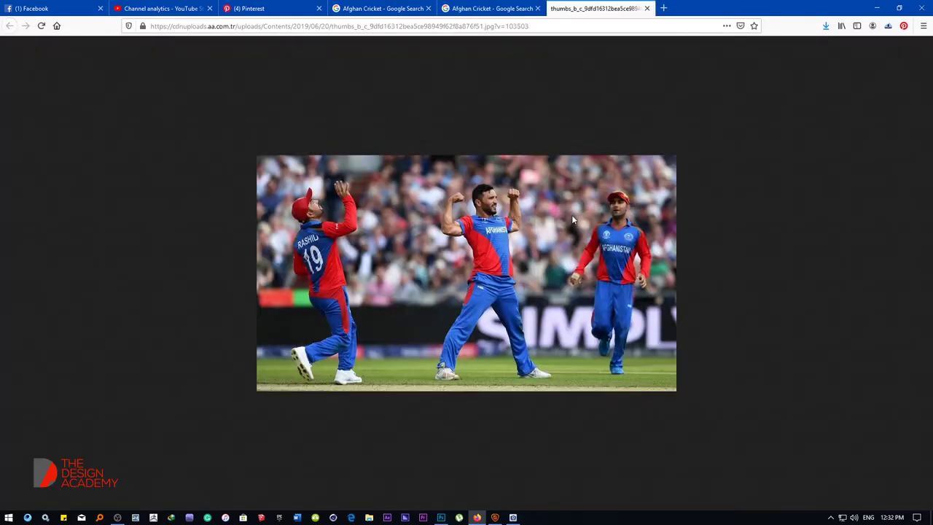
pyautogui.hotkey('ctrl', 'w')
# Paste the celebration photo as Layer 4, blend it as Luminosity, and move it onto the jersey.
pyautogui.hotkey('alt', 'Tab')
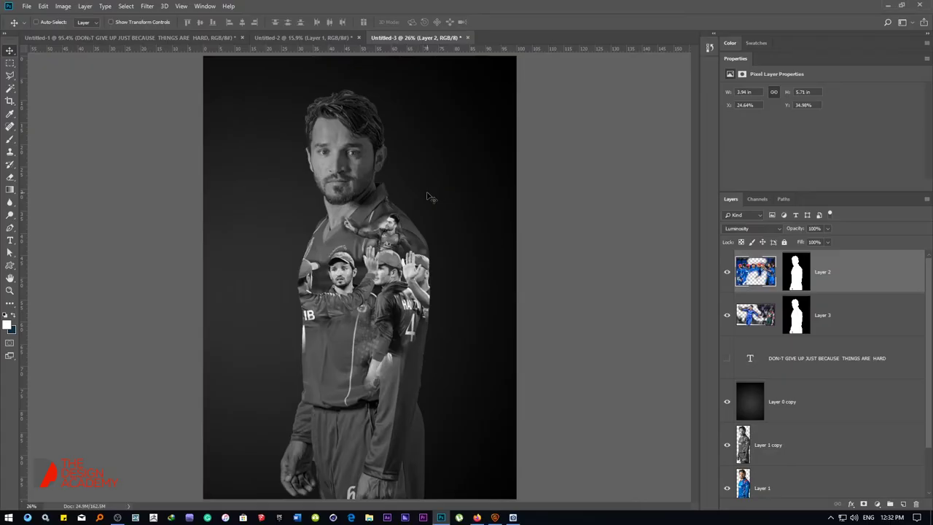
pyautogui.hotkey('ctrl', 'v')
pyautogui.click(747, 229)
pyautogui.scroll(-3, 749, 231)
pyautogui.scroll(-3, 749, 230)
pyautogui.scroll(-4, 748, 232)
pyautogui.scroll(-8, 749, 232)
pyautogui.scroll(-8, 749, 232)
pyautogui.moveTo(386, 286); pyautogui.dragTo(362, 352)
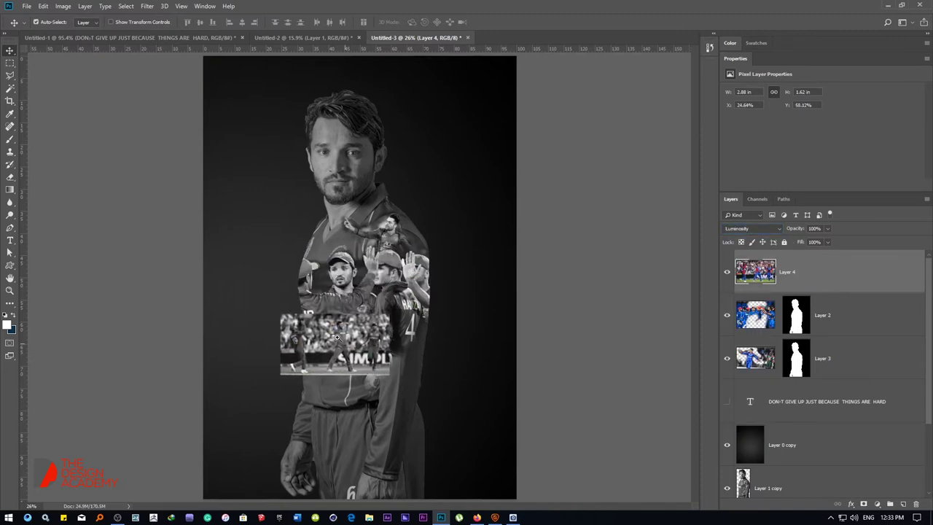
# Copy Layer 2's player silhouette mask onto Layer 4.
pyautogui.scroll(5, 343, 335)
pyautogui.scroll(2, 341, 295)
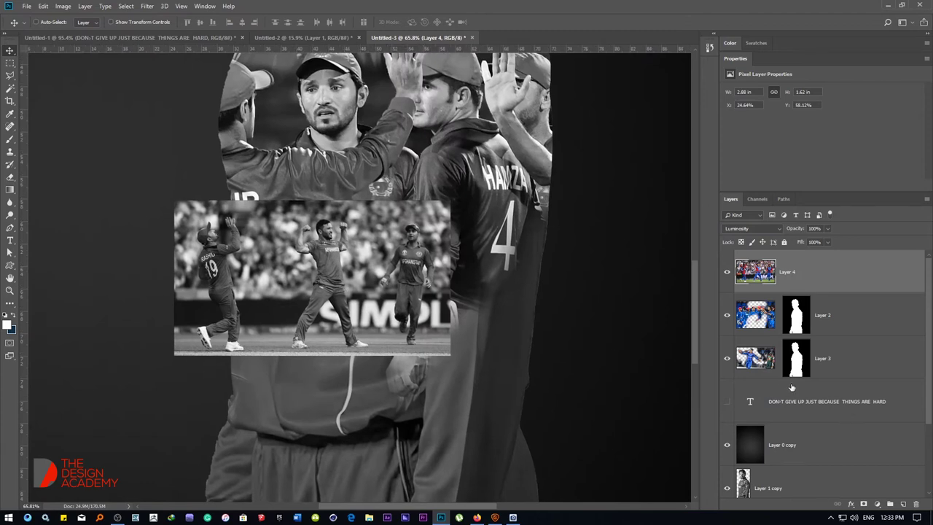
pyautogui.keyDown('ctrl'); pyautogui.click(794, 306); pyautogui.keyUp('ctrl')
pyautogui.click(865, 504)
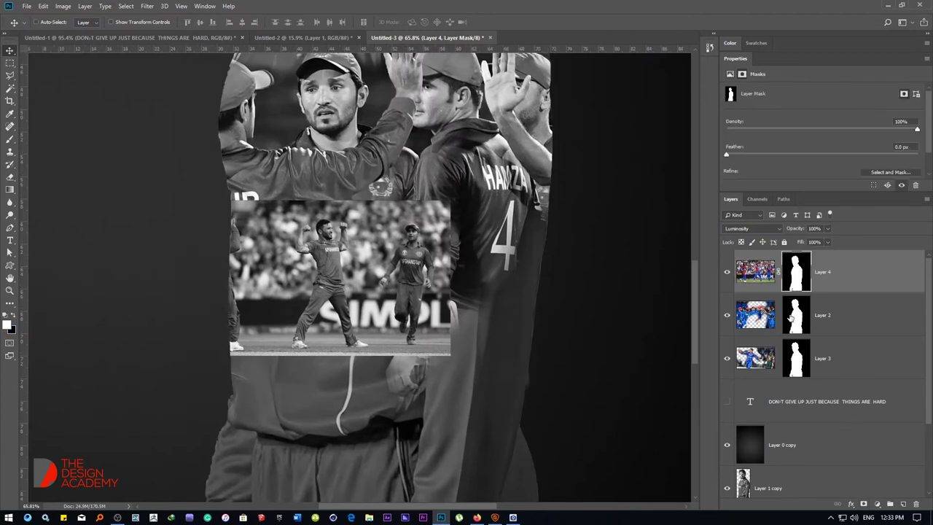
# Enlarge the celebration photo across the chest and shift it slightly left.
pyautogui.click(773, 273)
pyautogui.hotkey('ctrl', 't')
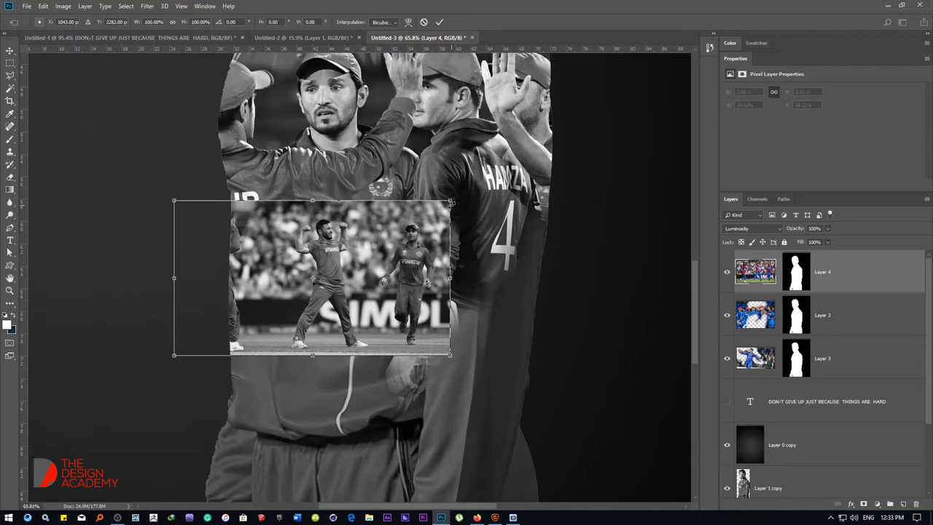
pyautogui.moveTo(453, 201); pyautogui.dragTo(524, 156)
pyautogui.press('Return')
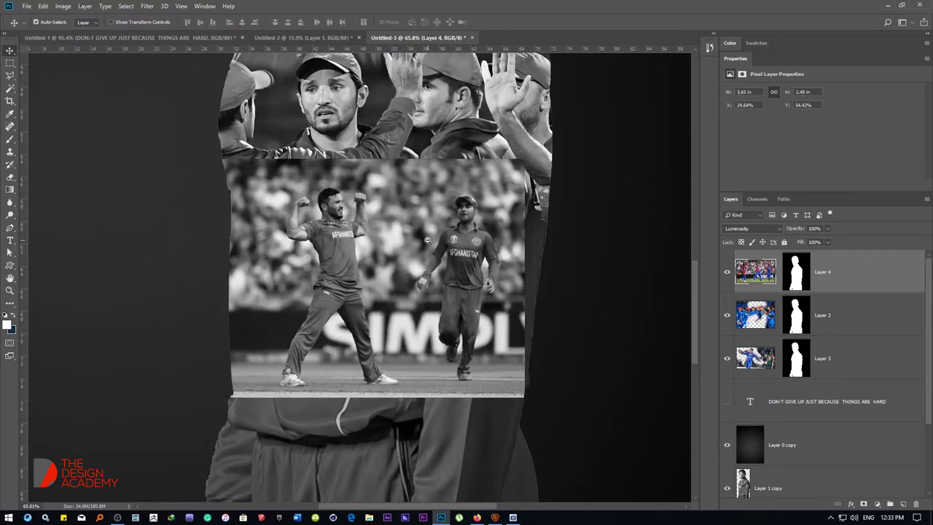
pyautogui.scroll(-5, 427, 239)
pyautogui.moveTo(379, 292)
pyautogui.mouseDown()
pyautogui.moveTo(343, 293)
pyautogui.moveTo(357, 278)
pyautogui.mouseUp()
# Erase the photo's right side and bright bottom strip with a 193 px soft eraser.
pyautogui.press('e')
pyautogui.rightClick(386, 233)
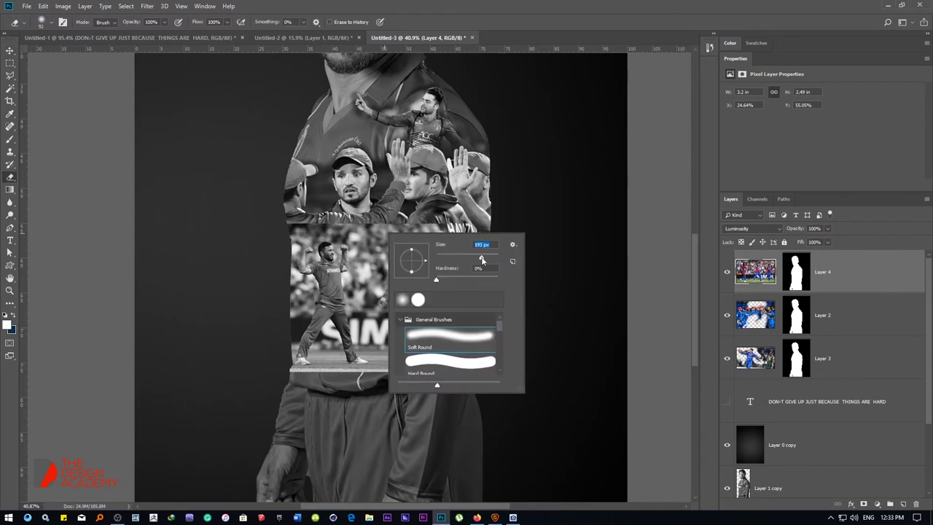
pyautogui.press('Return')
pyautogui.moveTo(383, 231)
pyautogui.mouseDown()
pyautogui.moveTo(442, 334)
pyautogui.moveTo(365, 218)
pyautogui.moveTo(282, 214)
pyautogui.moveTo(277, 222)
pyautogui.mouseUp()
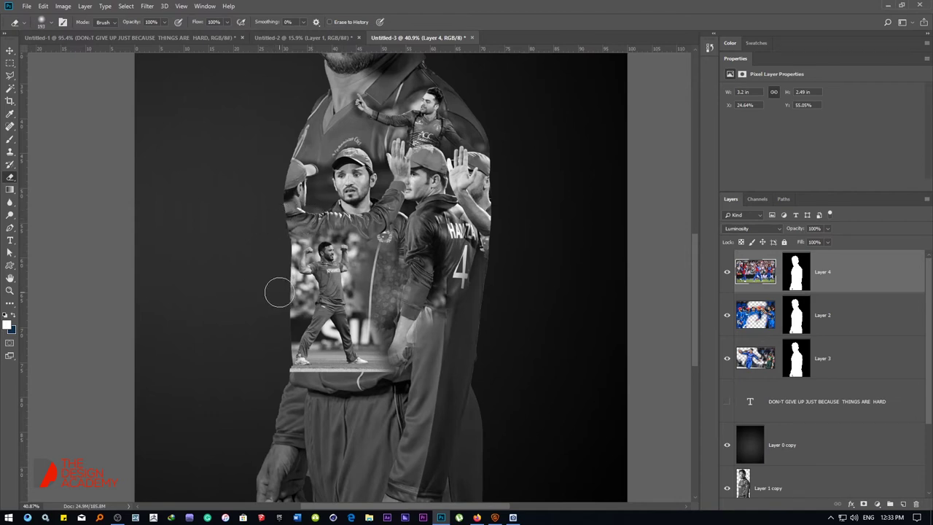
pyautogui.moveTo(280, 292)
pyautogui.mouseDown()
pyautogui.moveTo(279, 384)
pyautogui.moveTo(292, 385)
pyautogui.moveTo(368, 296)
pyautogui.moveTo(357, 281)
pyautogui.mouseUp()
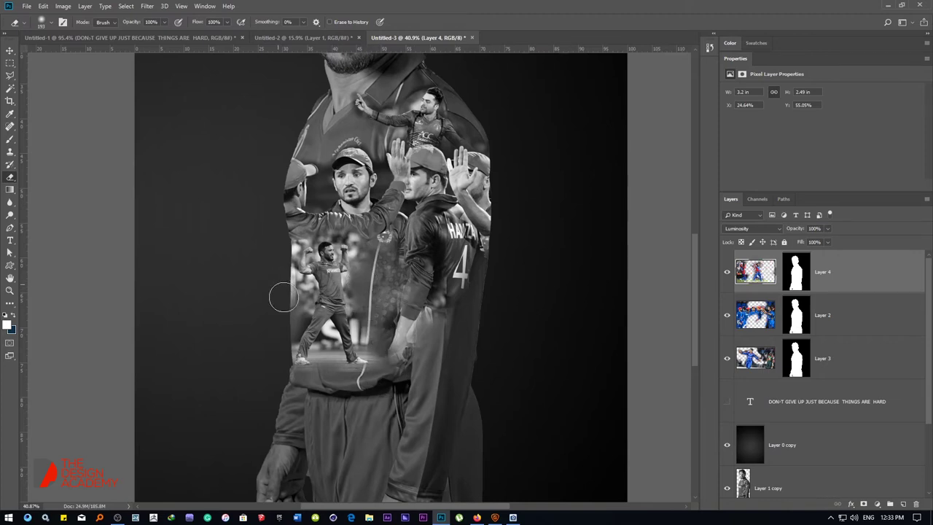
pyautogui.scroll(-5, 278, 255)
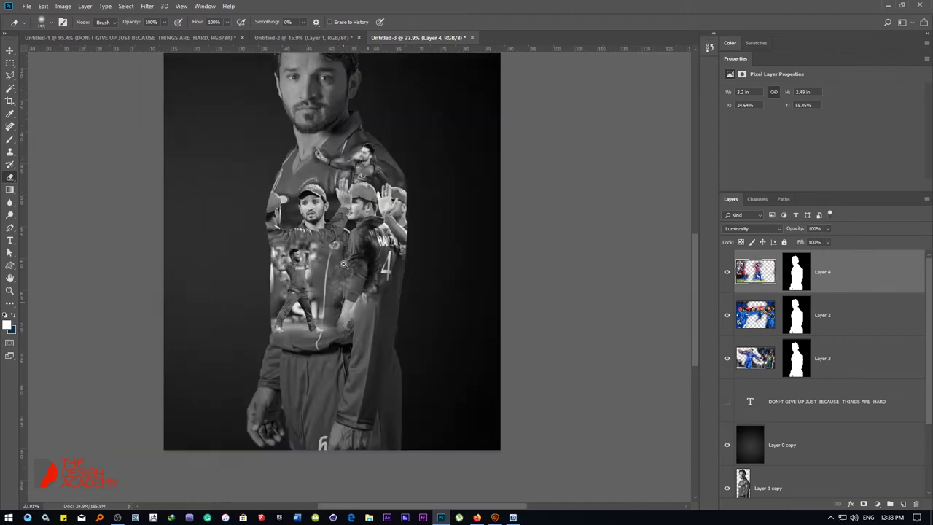
# Move the inset photos up and left and shrink them to about 76%.
pyautogui.press('v')
pyautogui.moveTo(371, 297)
pyautogui.mouseDown()
pyautogui.moveTo(339, 234)
pyautogui.moveTo(335, 328)
pyautogui.mouseUp()
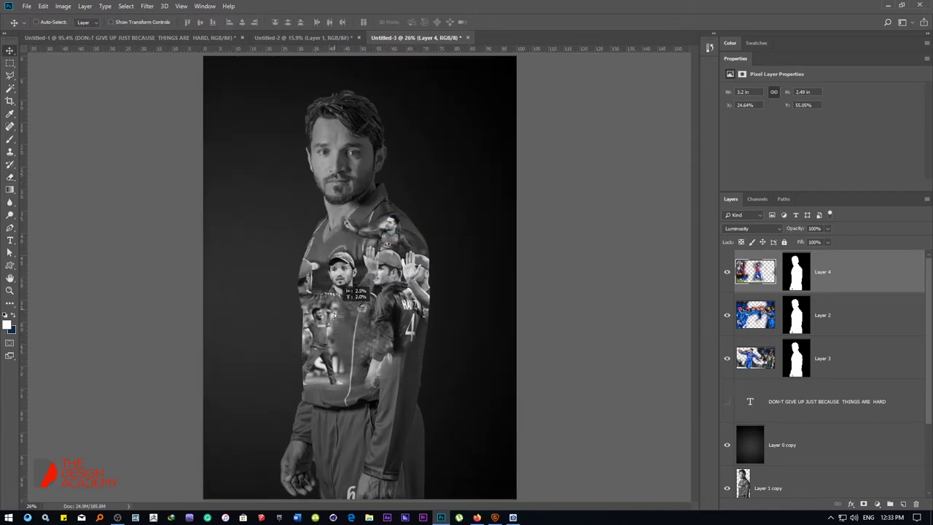
pyautogui.hotkey('ctrl', 't')
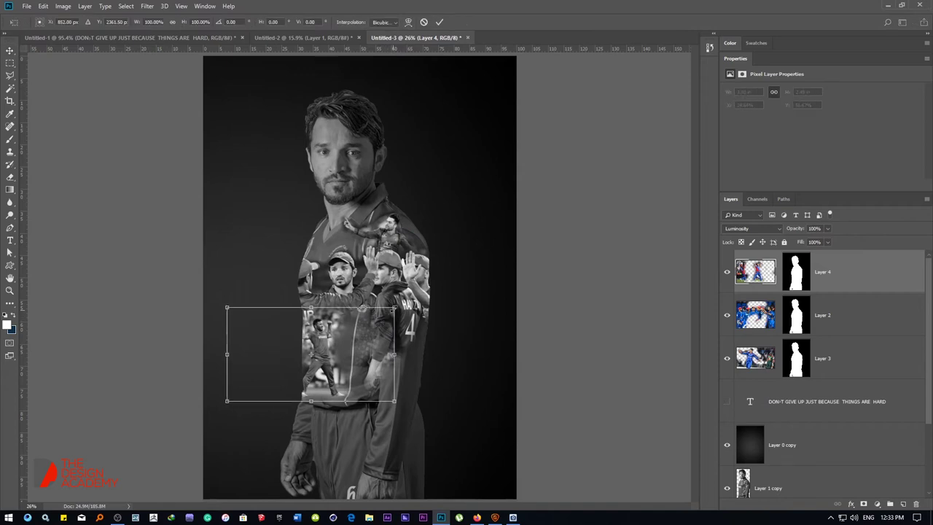
pyautogui.moveTo(396, 306); pyautogui.dragTo(380, 327)
pyautogui.press('Return')
pyautogui.press('e')
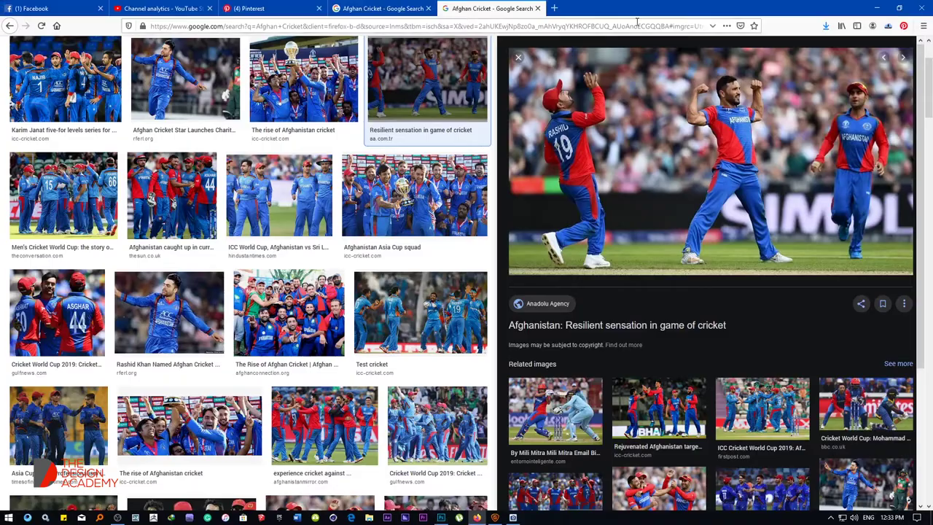
pyautogui.hotkey('alt', 'Tab')
# Copy the full-size Afghanistan team photo in red and blue kits from the image results.
pyautogui.click(406, 191)
pyautogui.click(278, 191)
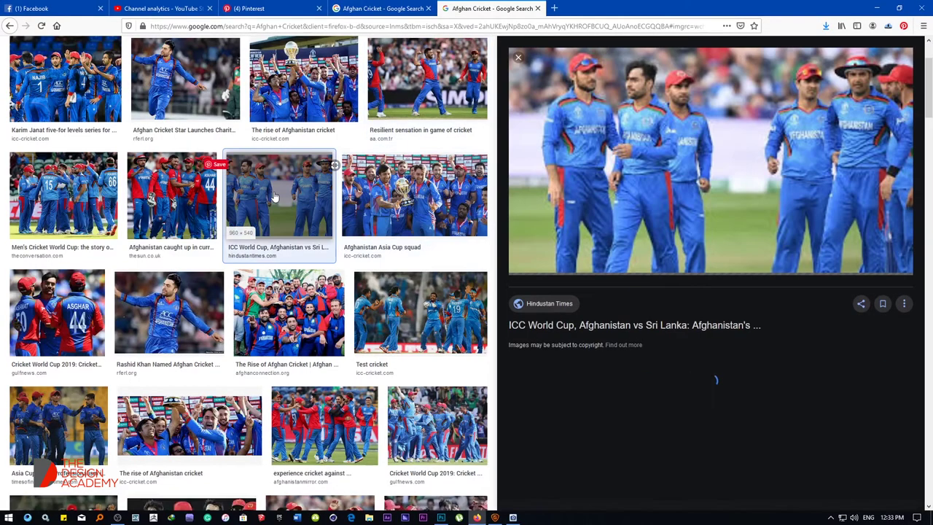
pyautogui.click(202, 184)
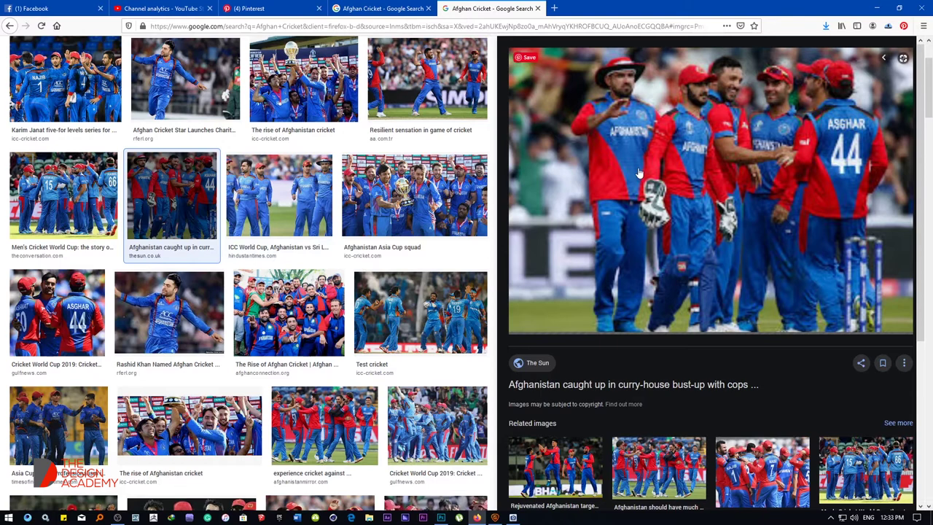
pyautogui.rightClick(688, 154)
pyautogui.click(720, 241)
pyautogui.rightClick(478, 213)
pyautogui.click(510, 223)
pyautogui.hotkey('alt', 'Tab')
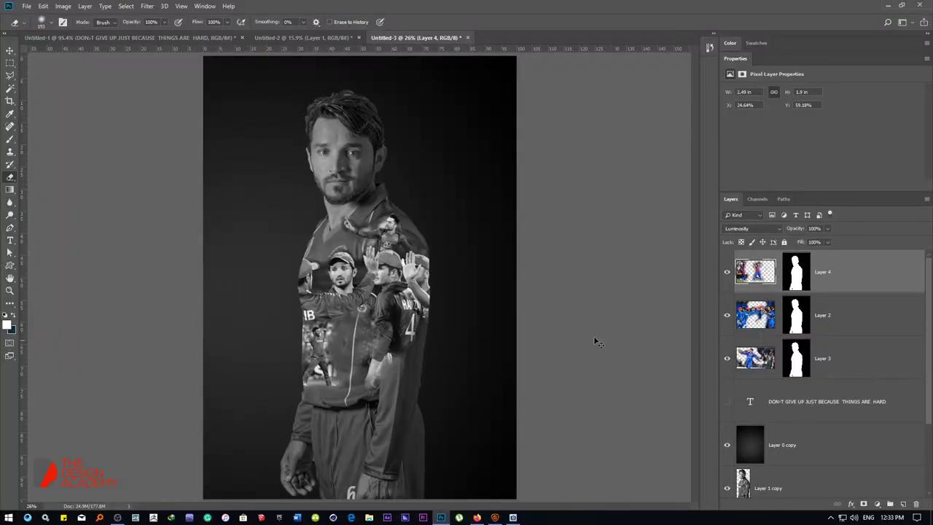
# Paste the team photo as Layer 5, mask it to the Layer 3 silhouette, and reposition it.
pyautogui.hotkey('ctrl', 'v')
pyautogui.keyDown('ctrl'); pyautogui.click(796, 409); pyautogui.keyUp('ctrl')
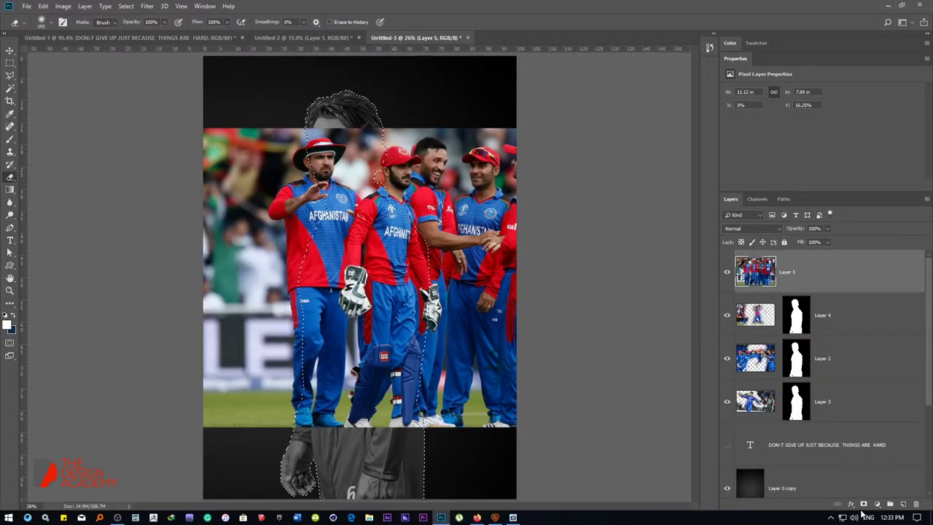
pyautogui.click(864, 503)
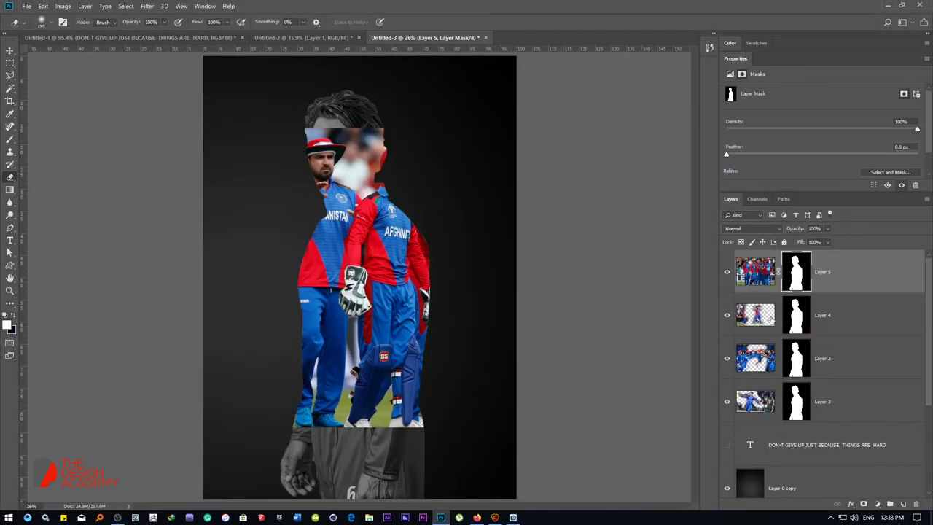
pyautogui.click(775, 272)
pyautogui.press('v')
pyautogui.moveTo(408, 187); pyautogui.dragTo(260, 194)
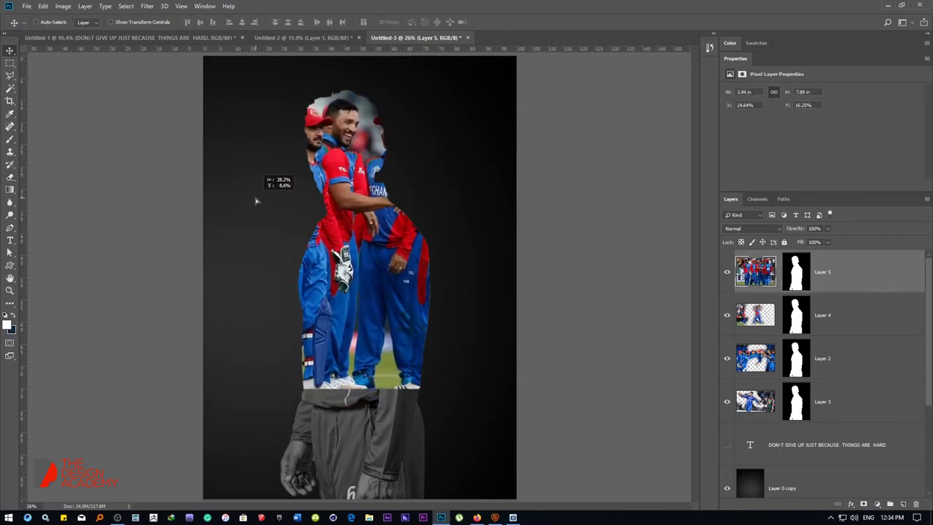
# Change the team photo's blend mode and shift it right inside the silhouette.
pyautogui.click(741, 232)
pyautogui.scroll(-4, 741, 232)
pyautogui.scroll(-4, 741, 232)
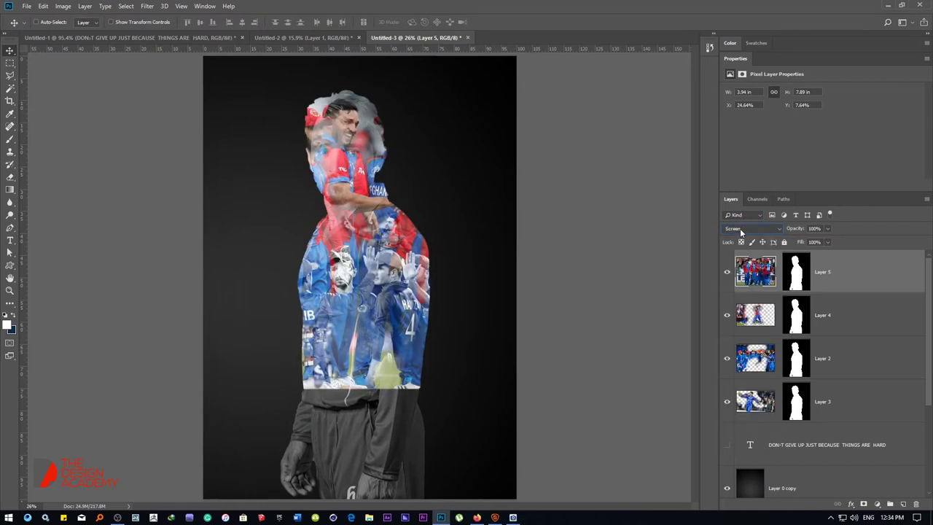
pyautogui.scroll(-1, 741, 232)
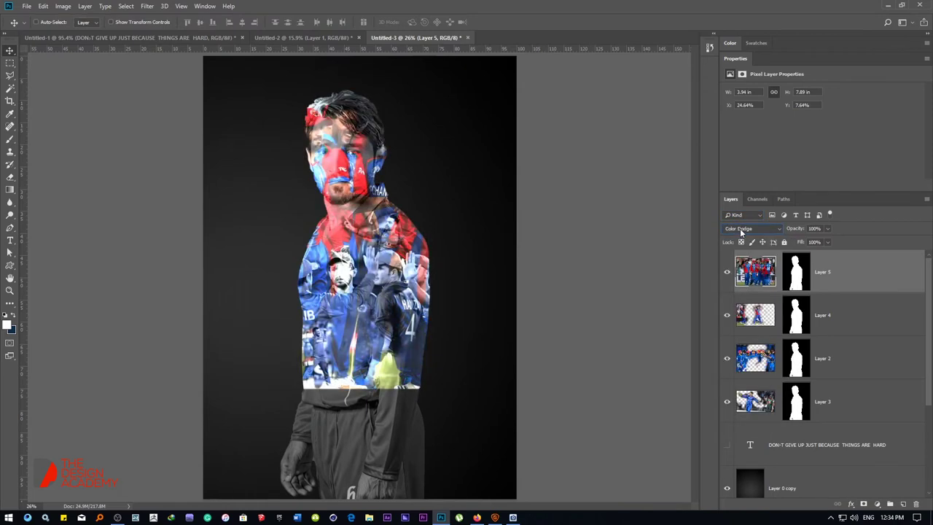
pyautogui.scroll(-1, 741, 231)
pyautogui.scroll(-1, 740, 230)
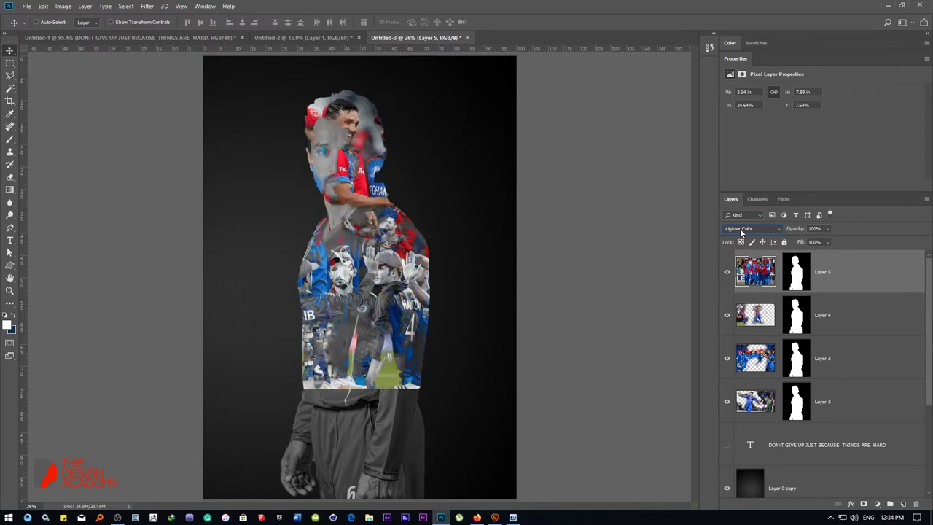
pyautogui.moveTo(394, 203)
pyautogui.mouseDown()
pyautogui.moveTo(383, 341)
pyautogui.moveTo(396, 350)
pyautogui.mouseUp()
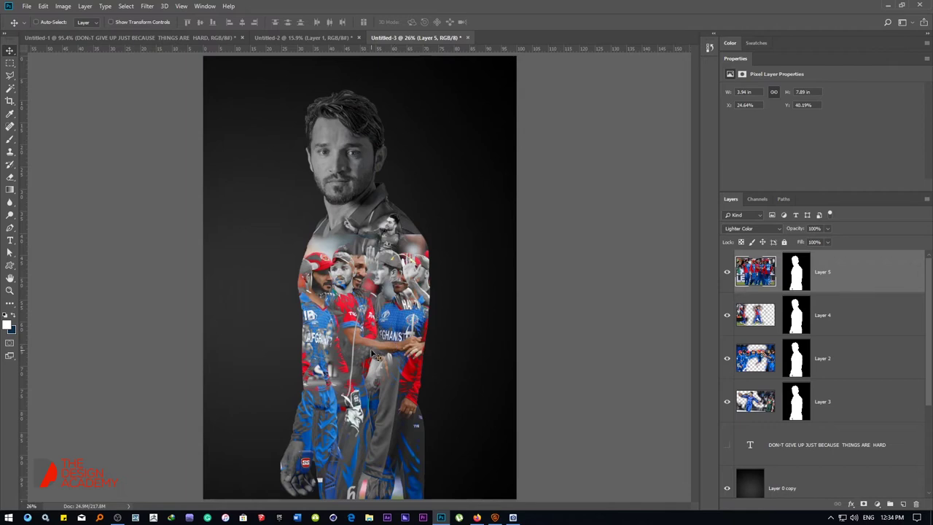
# Erase the team photo over the left shoulder.
pyautogui.hotkey('ctrl', '-')
pyautogui.rightClick(372, 281)
pyautogui.click(375, 285)
pyautogui.press('e')
pyautogui.scroll(1, 768, 231)
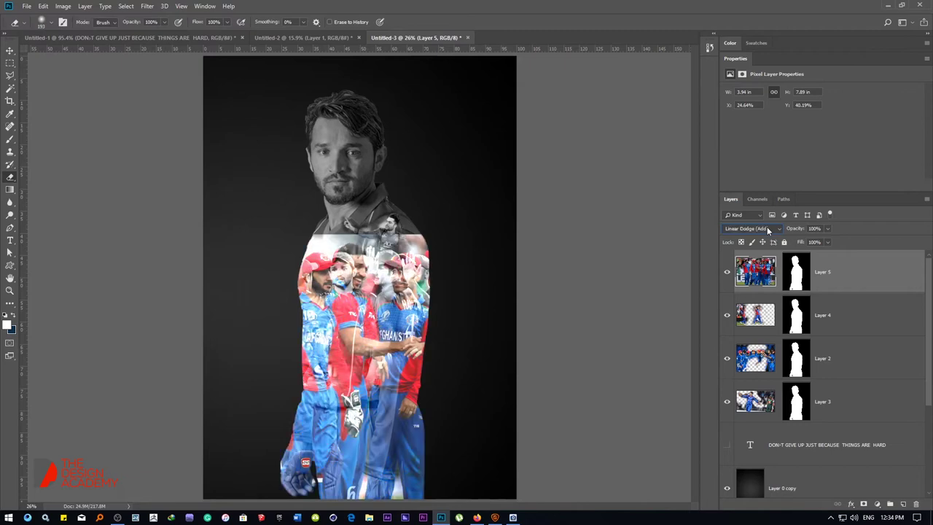
pyautogui.scroll(1, 767, 231)
pyautogui.scroll(1, 767, 230)
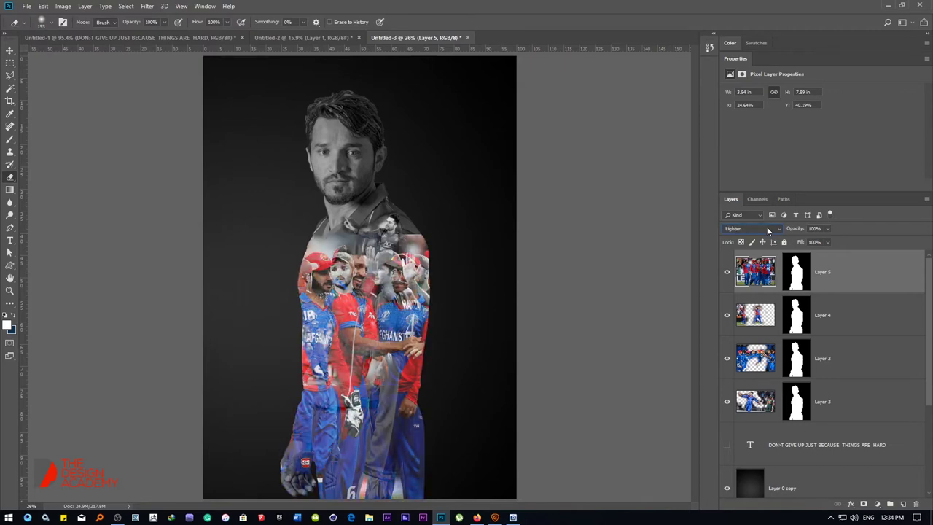
pyautogui.scroll(-1, 768, 230)
pyautogui.scroll(1, 768, 231)
pyautogui.scroll(2, 335, 254)
pyautogui.moveTo(248, 245)
pyautogui.mouseDown()
pyautogui.moveTo(355, 232)
pyautogui.moveTo(496, 246)
pyautogui.mouseUp()
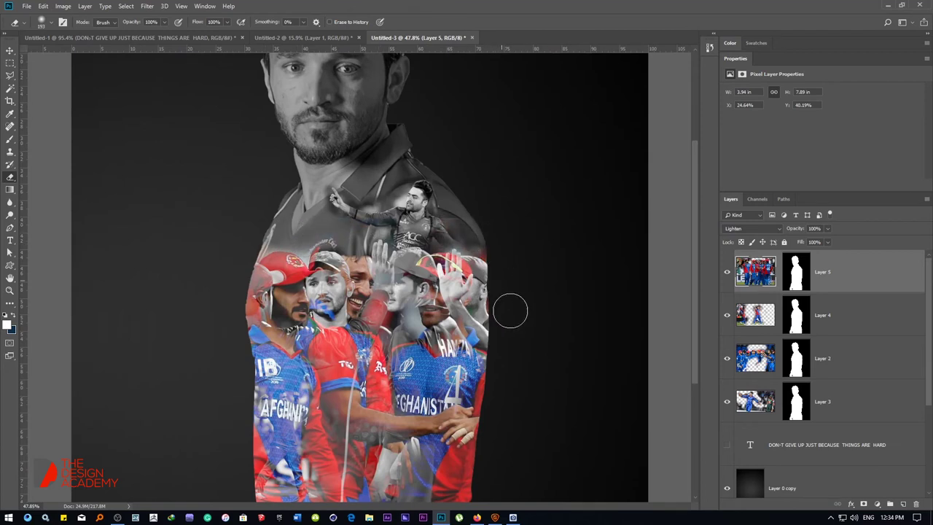
# Fit the poster on screen and move the Layer 4 celebration photo higher on the chest.
pyautogui.scroll(-5, 503, 291)
pyautogui.scroll(-2, 438, 361)
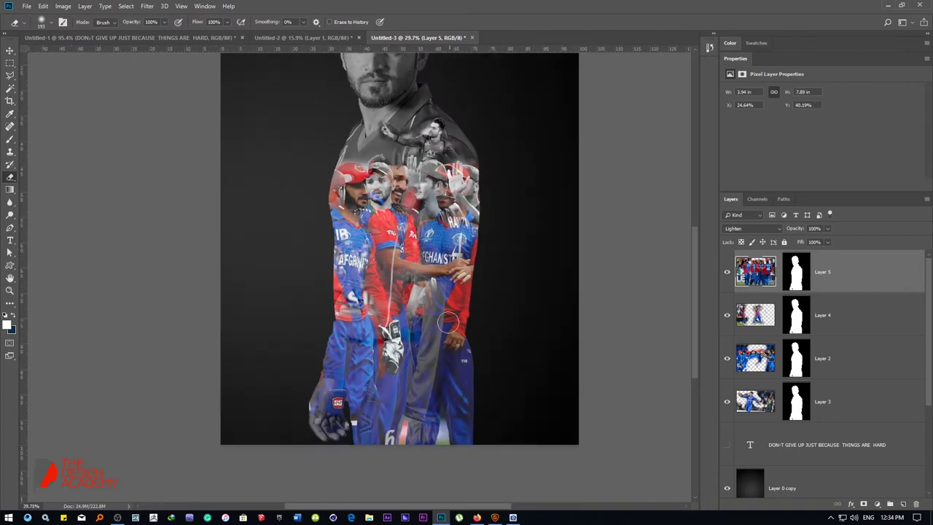
pyautogui.scroll(-2, 447, 323)
pyautogui.rightClick(403, 241)
pyautogui.click(426, 249)
pyautogui.press('v')
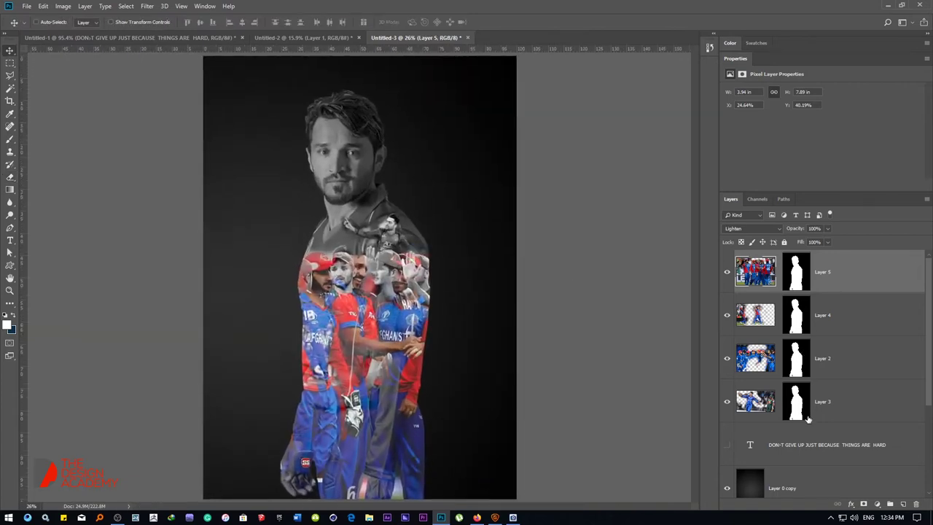
pyautogui.scroll(-3, 765, 428)
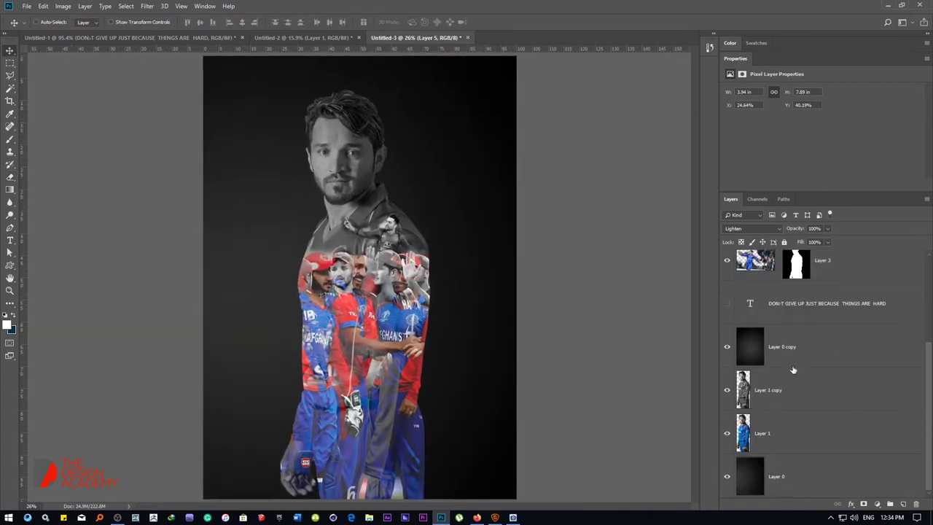
pyautogui.scroll(5, 795, 372)
pyautogui.click(838, 303)
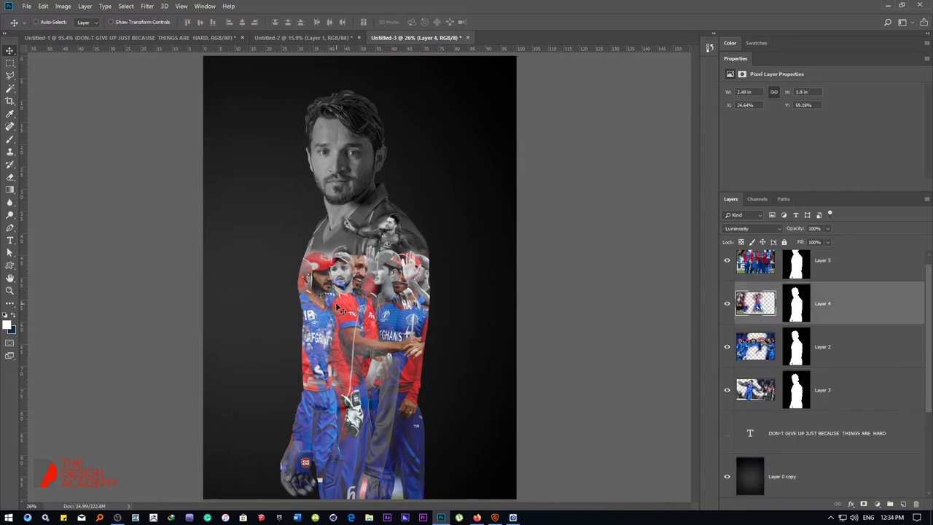
pyautogui.moveTo(340, 310); pyautogui.dragTo(334, 210)
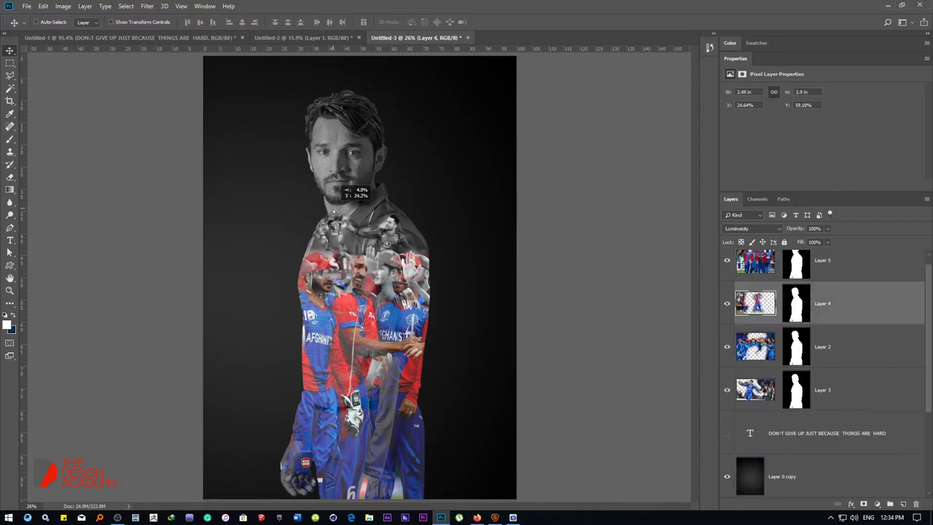
pyautogui.moveTo(334, 210); pyautogui.dragTo(335, 213)
# Erase Layer 4 over the left player's face and more of the blended team photo.
pyautogui.scroll(3, 349, 290)
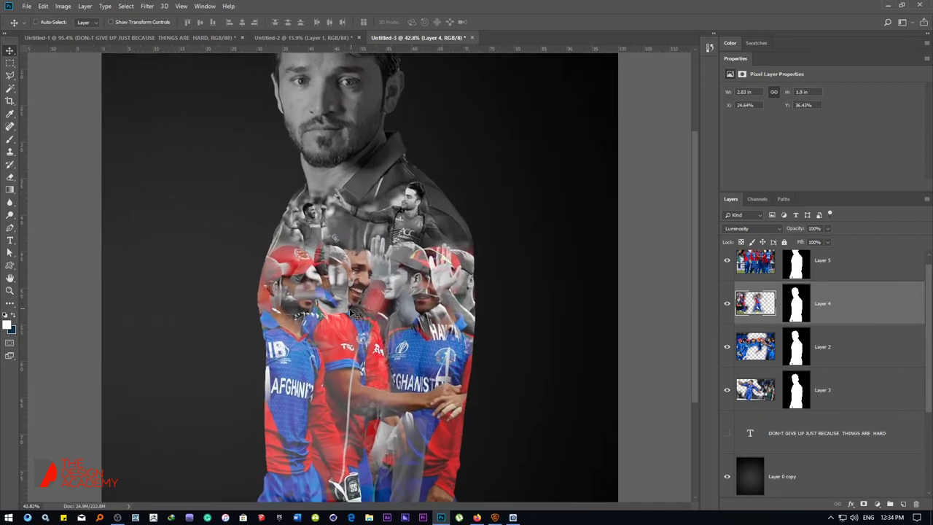
pyautogui.press('e')
pyautogui.moveTo(326, 289); pyautogui.dragTo(295, 263)
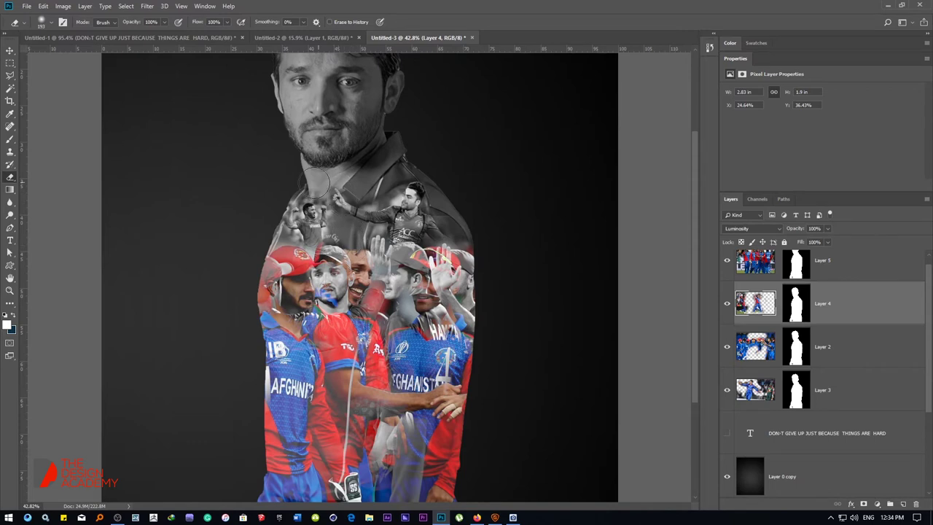
pyautogui.moveTo(284, 182); pyautogui.dragTo(382, 216)
# Shift the bowler image above the shoulder slightly right, then reselect Layer 4.
pyautogui.press('v')
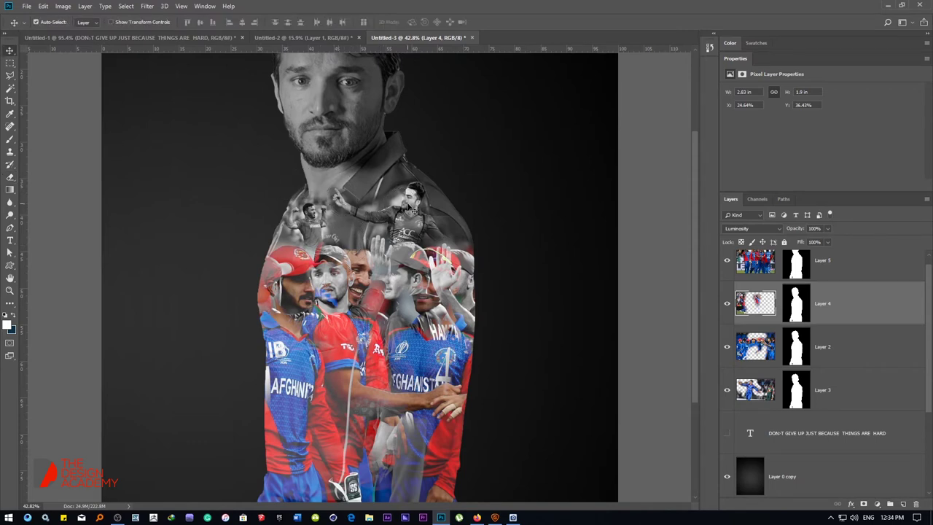
pyautogui.click(417, 208)
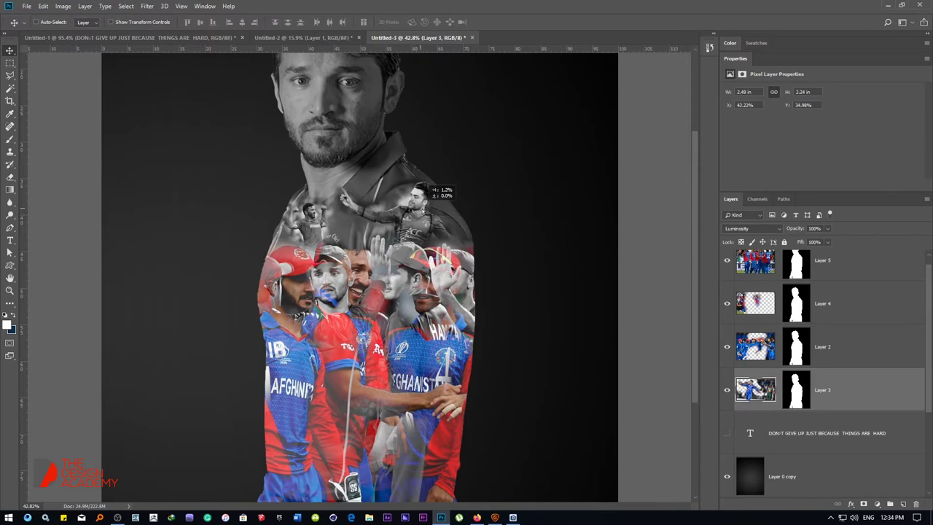
pyautogui.moveTo(414, 208); pyautogui.dragTo(423, 209)
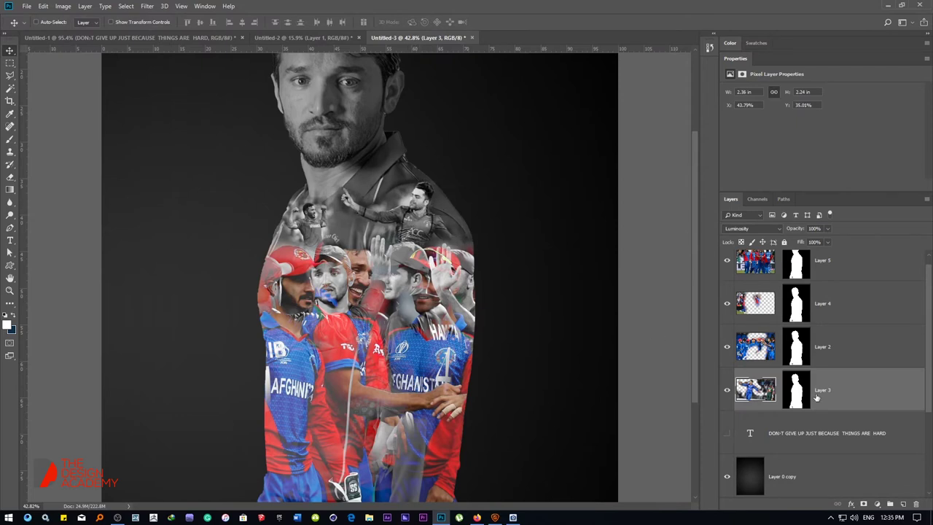
pyautogui.click(757, 302)
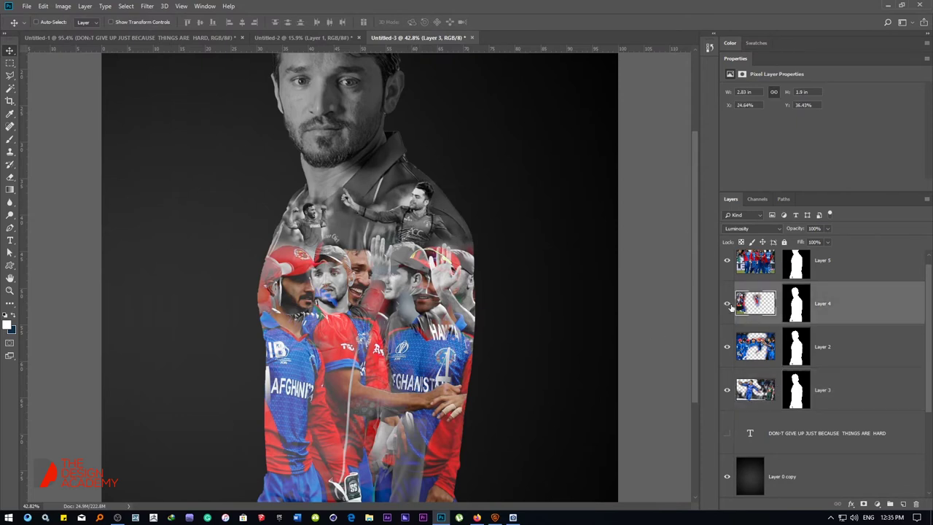
pyautogui.scroll(-2, 494, 285)
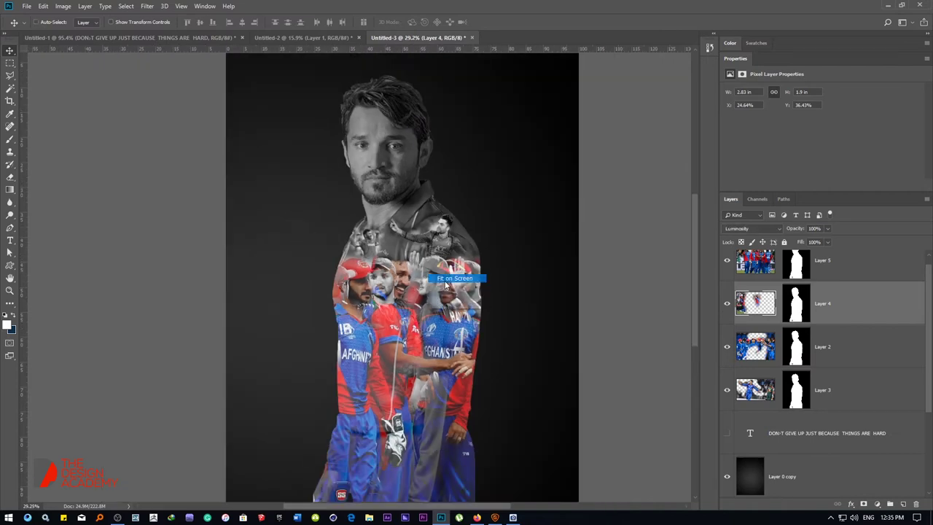
pyautogui.scroll(-1, 417, 283)
pyautogui.scroll(-3, 823, 328)
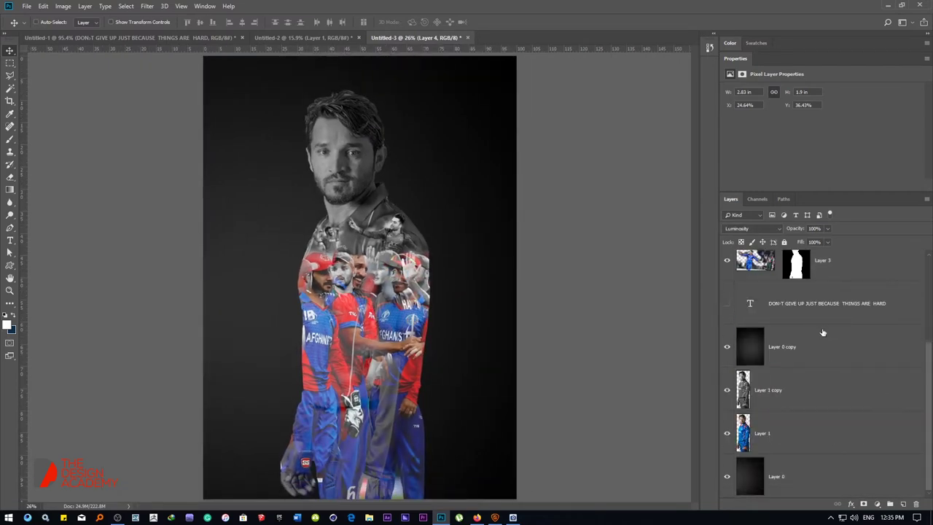
# Show the DON'T GIVE UP slogan layer, move it to the top of the stack, and nudge it up.
pyautogui.click(727, 304)
pyautogui.click(796, 306)
pyautogui.scroll(3, 796, 292)
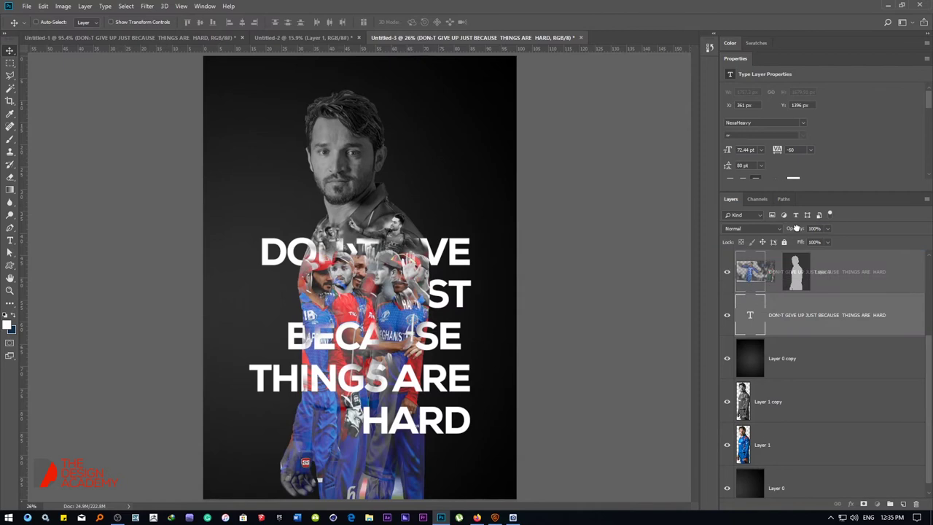
pyautogui.moveTo(797, 229); pyautogui.dragTo(797, 252)
pyautogui.moveTo(396, 248); pyautogui.dragTo(387, 221)
# Fit the poster on screen and shrink the slogan text slightly about its centre.
pyautogui.hotkey('ctrl', '-')
pyautogui.rightClick(356, 248)
pyautogui.click(356, 246)
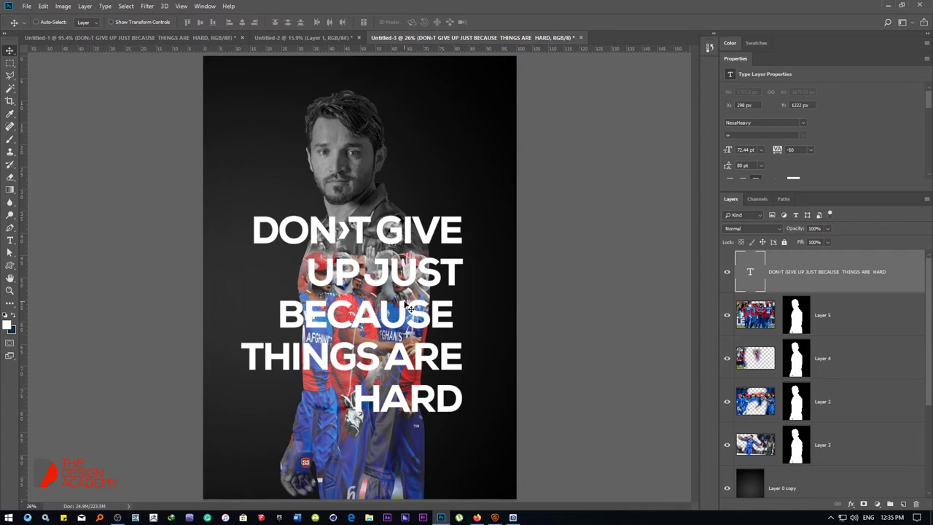
pyautogui.hotkey('ctrl', 't')
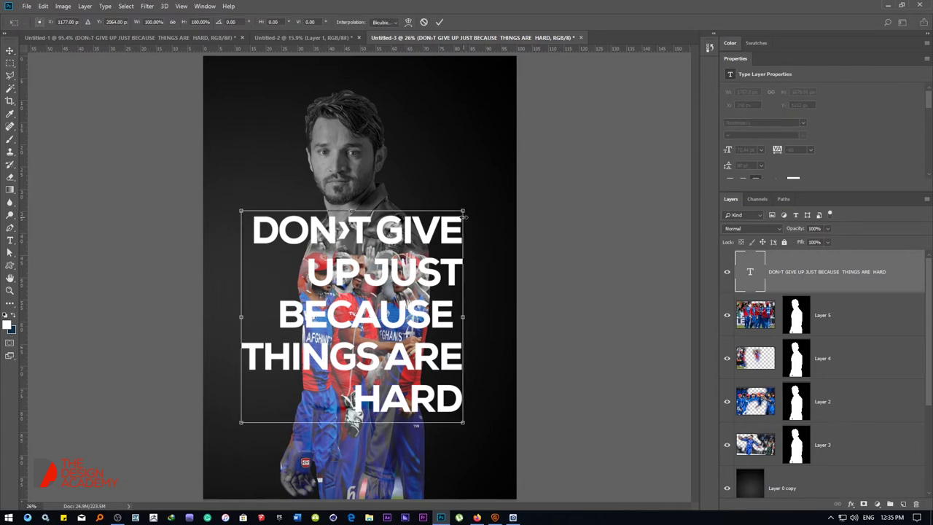
pyautogui.moveTo(465, 210); pyautogui.dragTo(451, 223)
pyautogui.press('Return')
# Search Google Images for 'splash png'.
pyautogui.hotkey('alt', 'Tab')
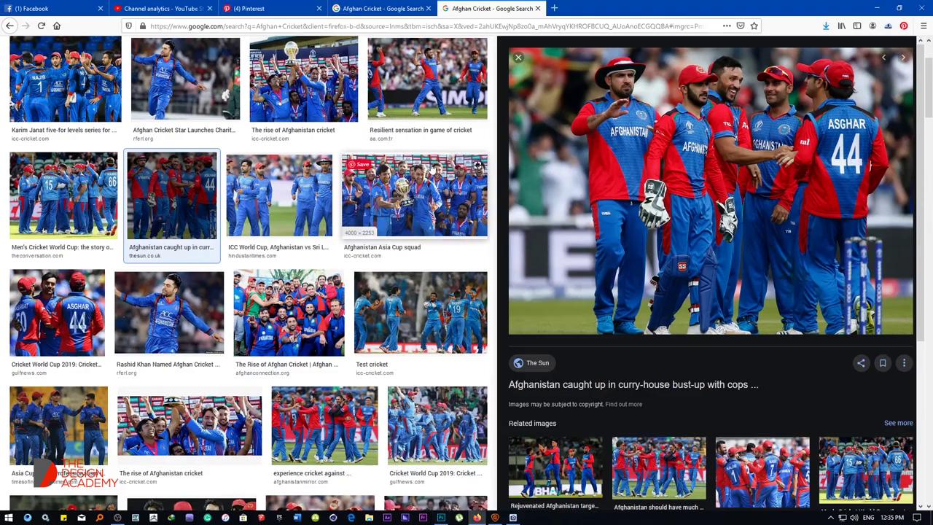
pyautogui.scroll(2, 219, 146)
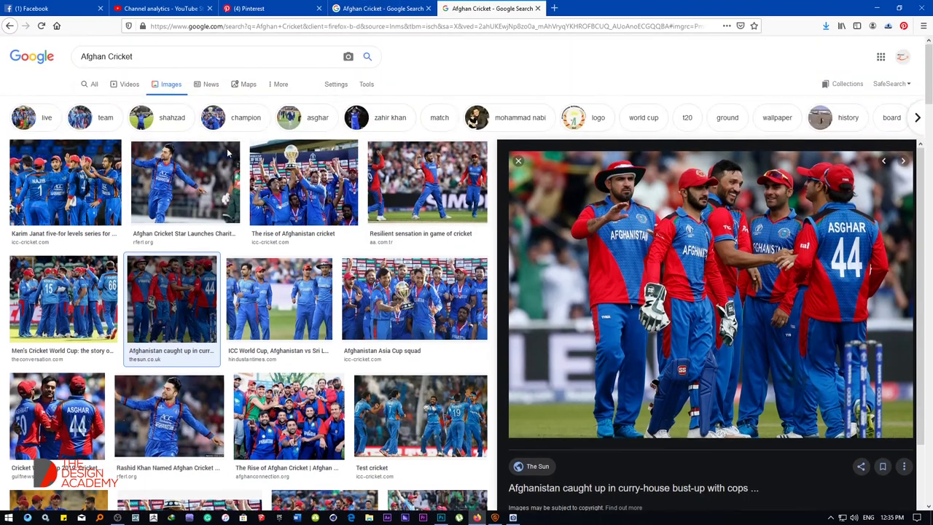
pyautogui.click(164, 56)
pyautogui.write('splash png')
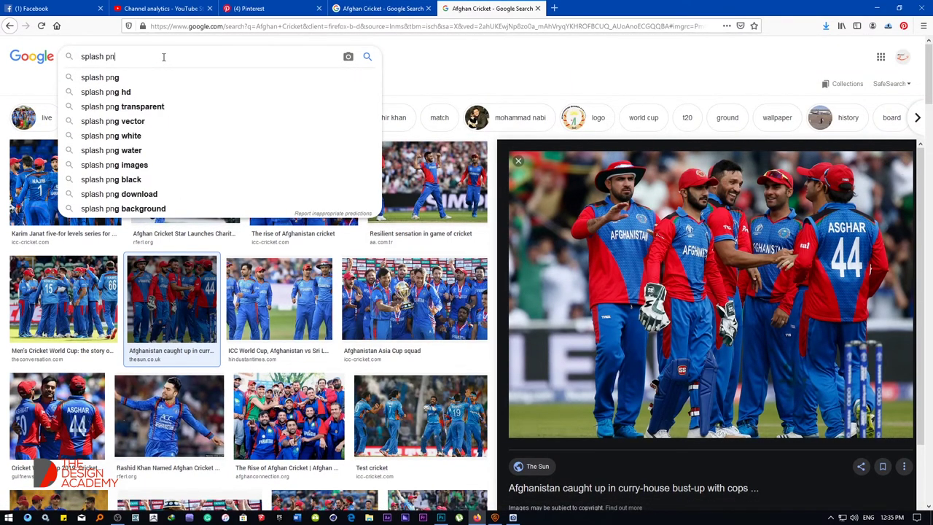
pyautogui.press('Return')
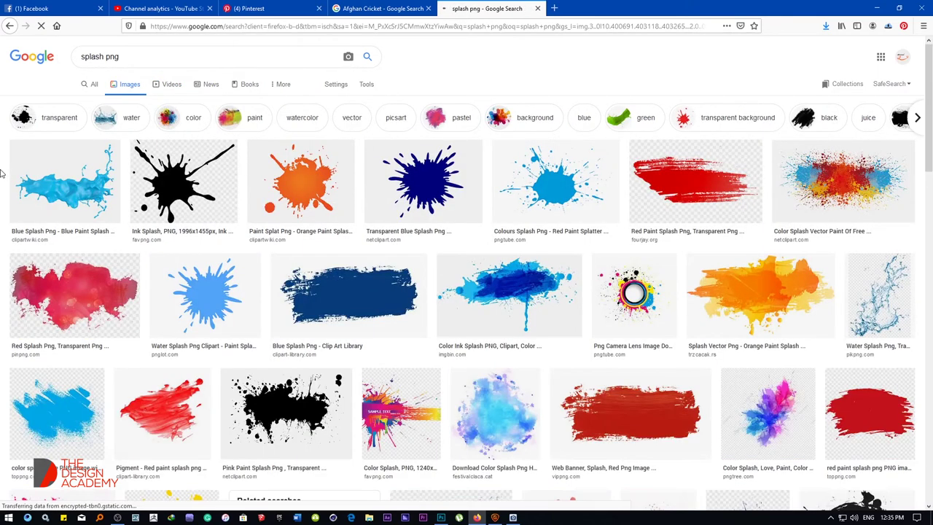
# Copy the full-size multicoloured colour splash image from its own tab.
pyautogui.click(819, 196)
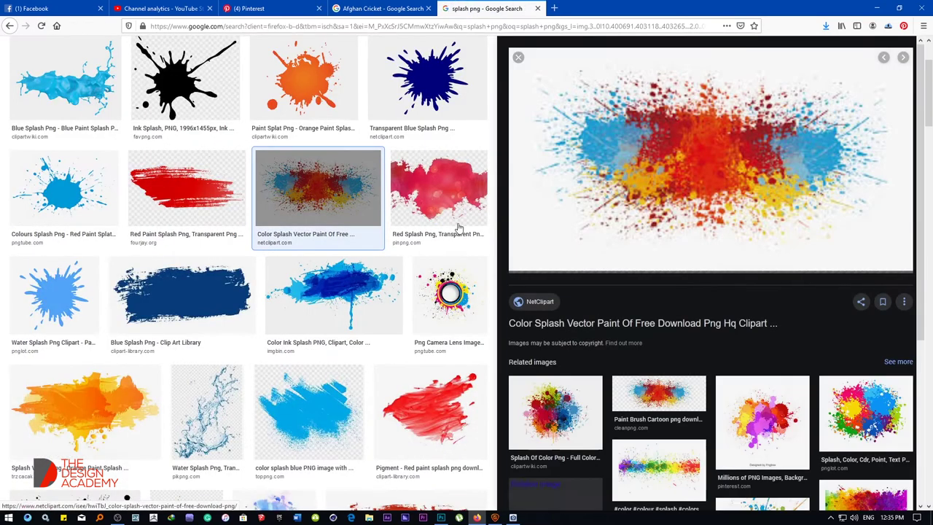
pyautogui.rightClick(692, 174)
pyautogui.click(731, 255)
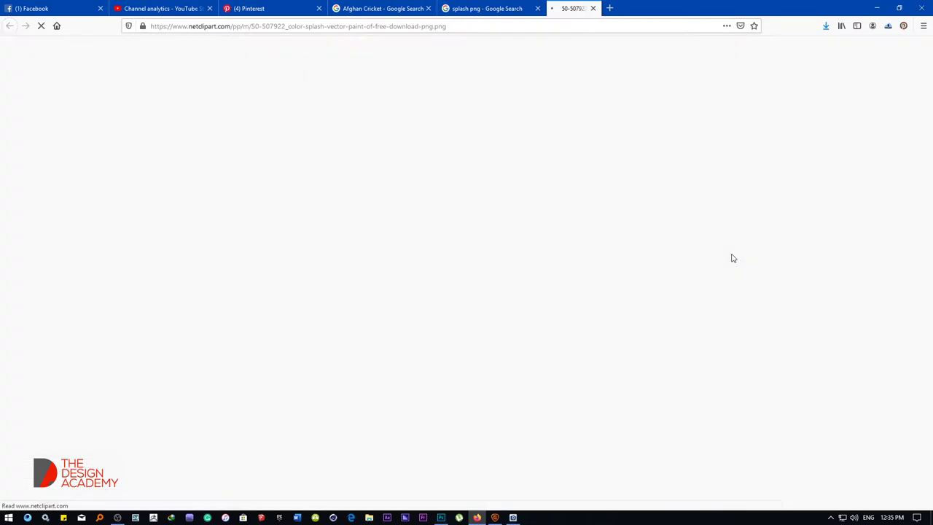
pyautogui.rightClick(484, 239)
pyautogui.click(510, 265)
# Paste the colour splash into the poster as Layer 6 and enlarge it about twice.
pyautogui.hotkey('alt', 'Tab')
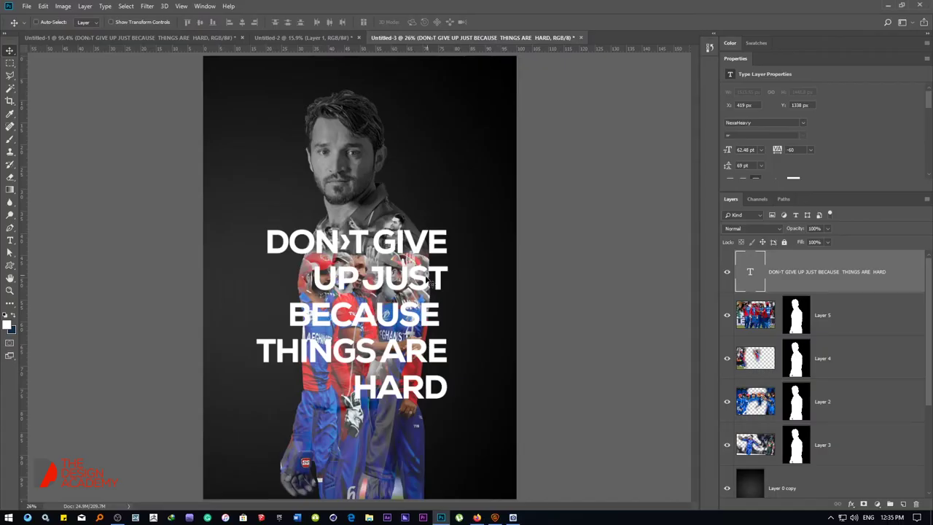
pyautogui.hotkey('ctrl', 'v')
pyautogui.hotkey('ctrl', 't')
pyautogui.moveTo(418, 248); pyautogui.dragTo(493, 181)
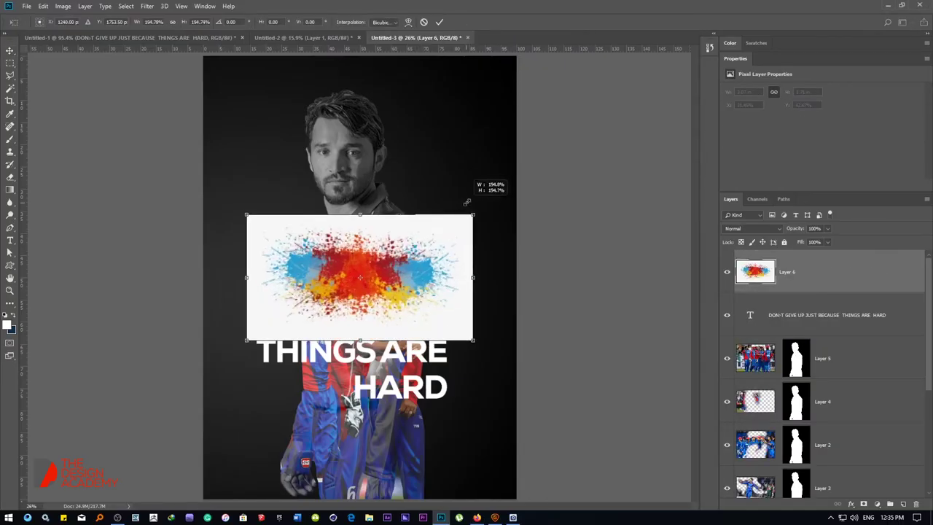
pyautogui.press('Return')
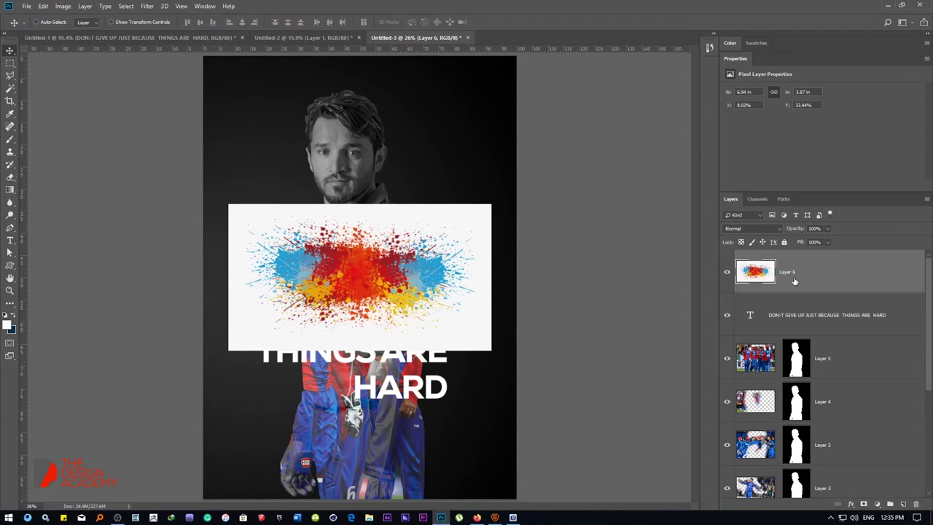
# Make the splash a smart object, delete its white background via Color Range, and close without saving.
pyautogui.rightClick(795, 282)
pyautogui.click(839, 235)
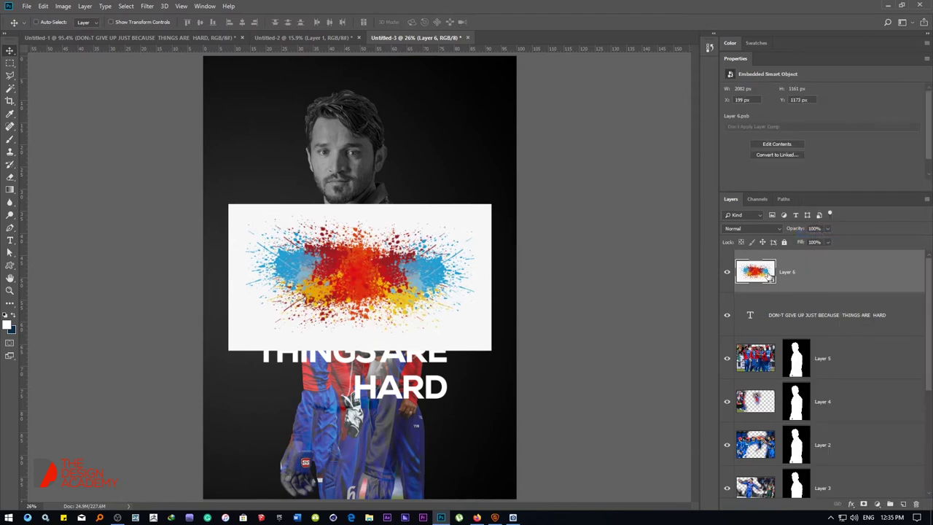
pyautogui.doubleClick(769, 277)
pyautogui.click(125, 6)
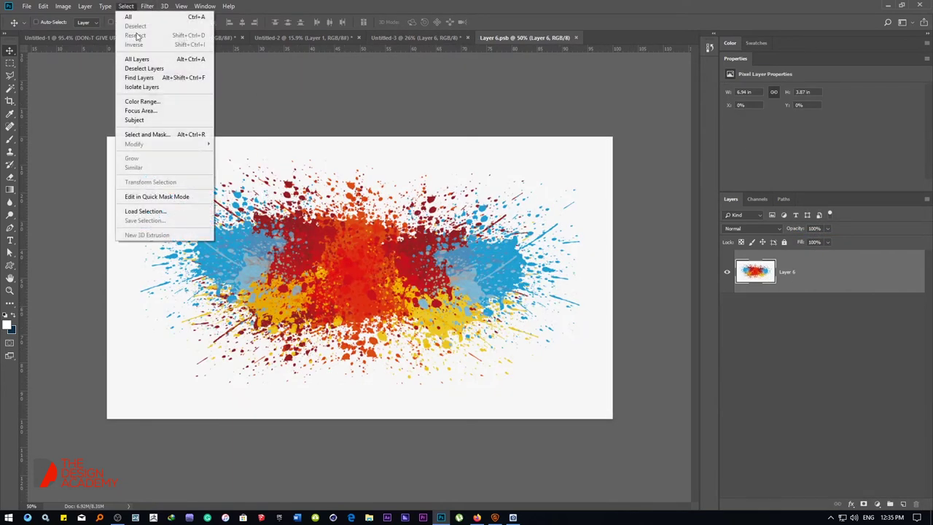
pyautogui.click(145, 99)
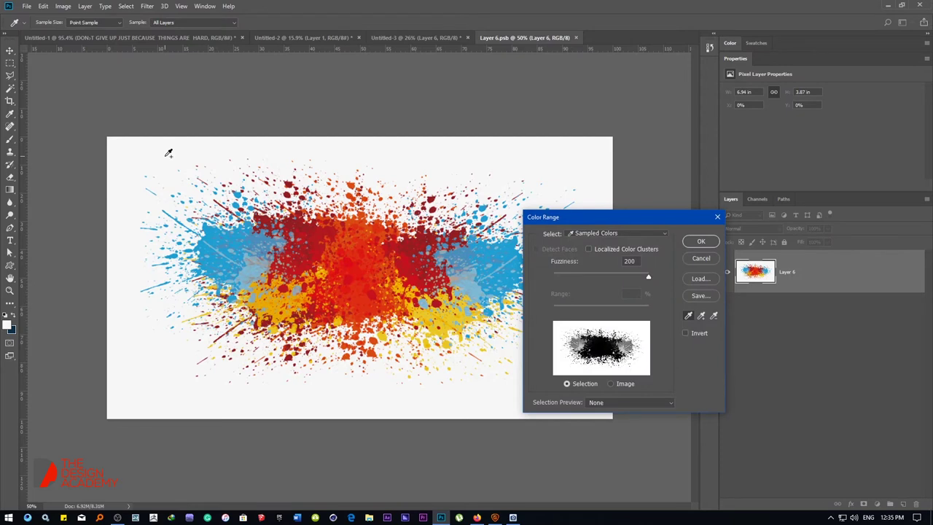
pyautogui.moveTo(648, 277); pyautogui.dragTo(588, 283)
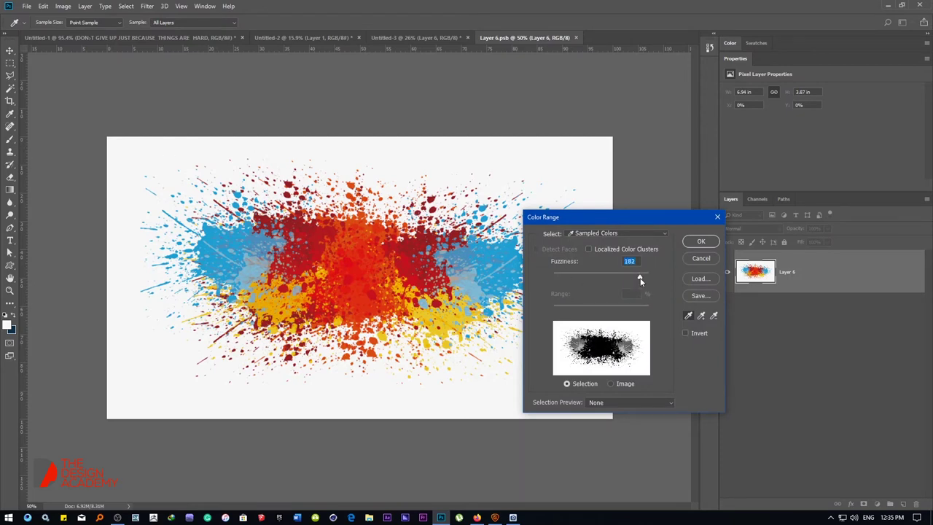
pyautogui.press('Return')
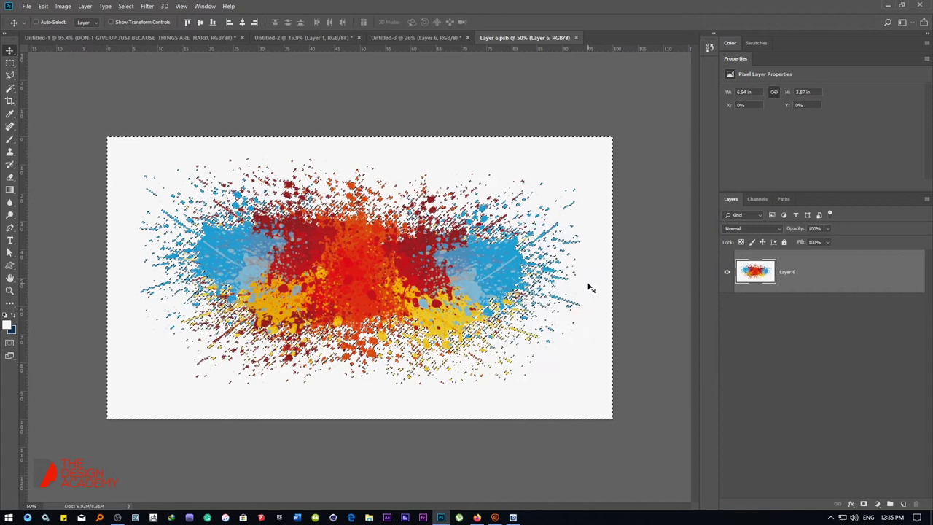
pyautogui.press('Delete')
pyautogui.press('Delete')
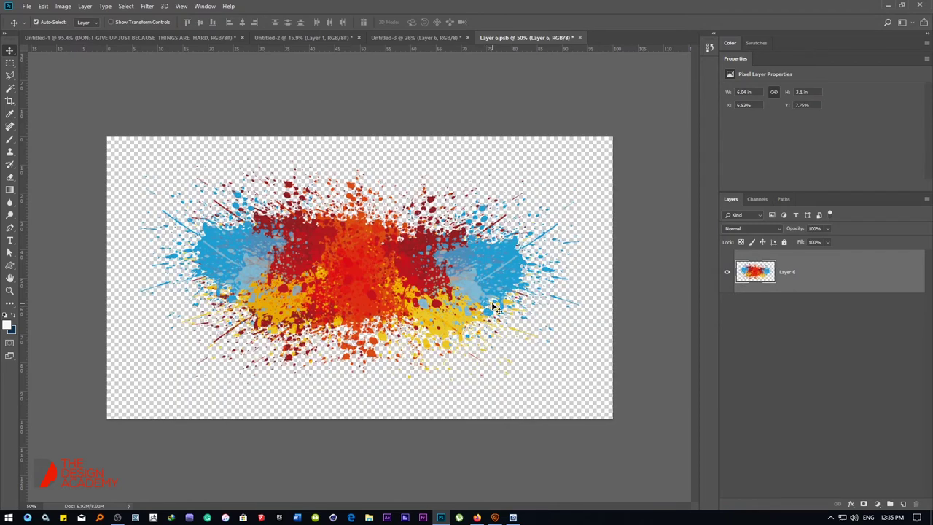
pyautogui.hotkey('ctrl', 'w')
pyautogui.click(465, 195)
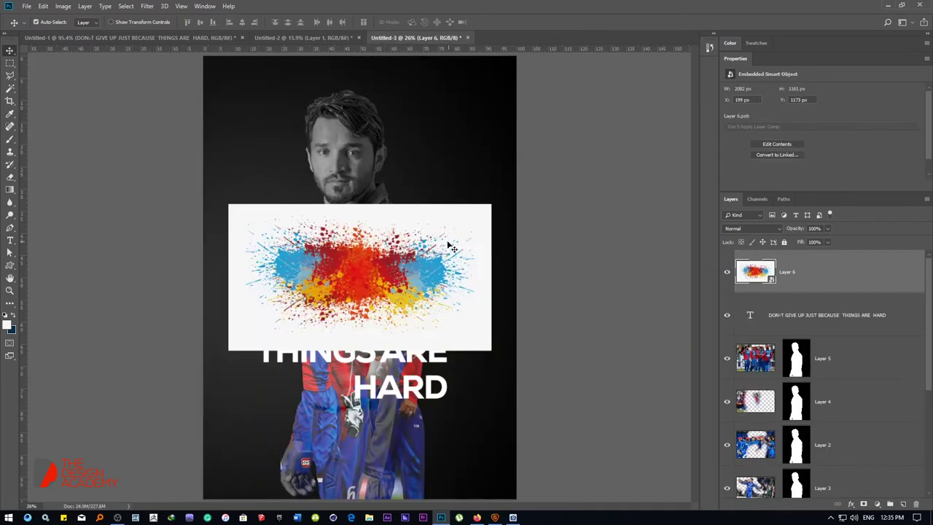
# Scale the Layer 7 splash to about 122%, nudge it down, and move it beneath the slogan text layer.
pyautogui.click(795, 300)
pyautogui.click(797, 271)
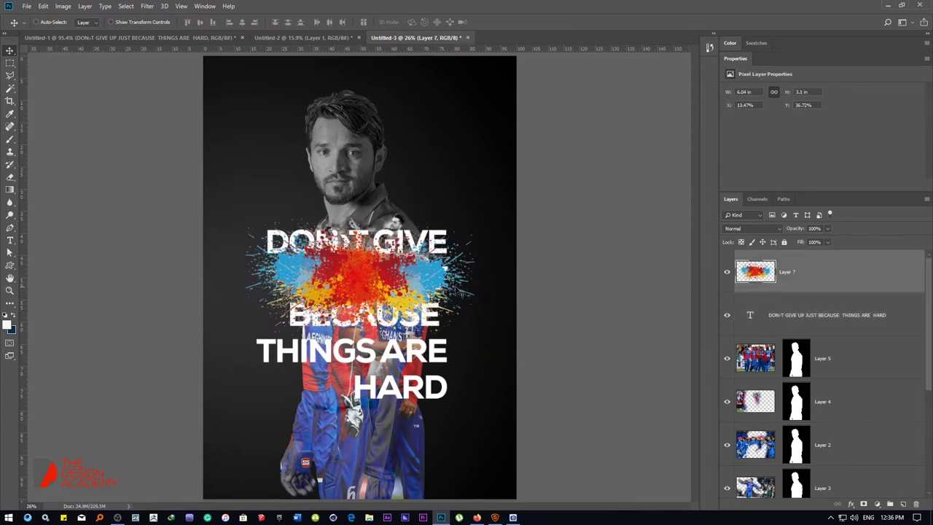
pyautogui.hotkey('ctrl', 't')
pyautogui.moveTo(485, 219); pyautogui.dragTo(501, 205)
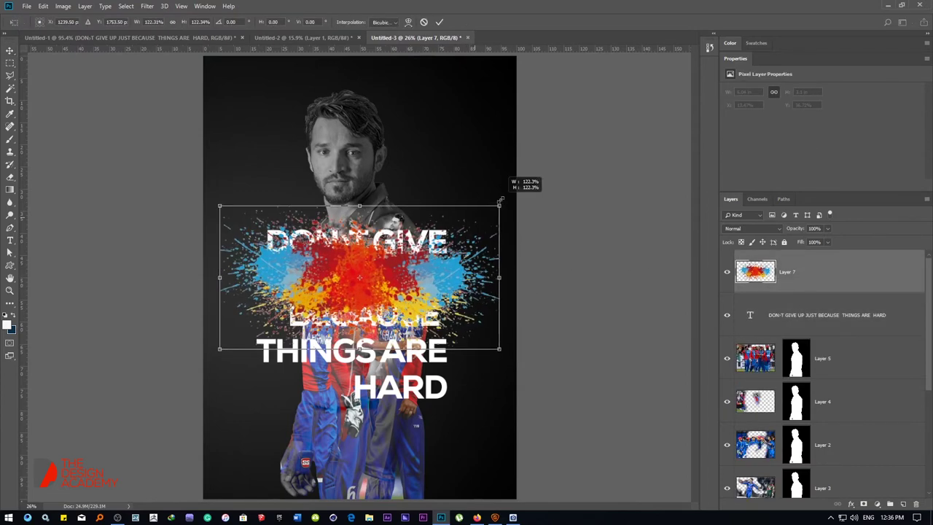
pyautogui.moveTo(472, 239); pyautogui.dragTo(472, 264)
pyautogui.press('Return')
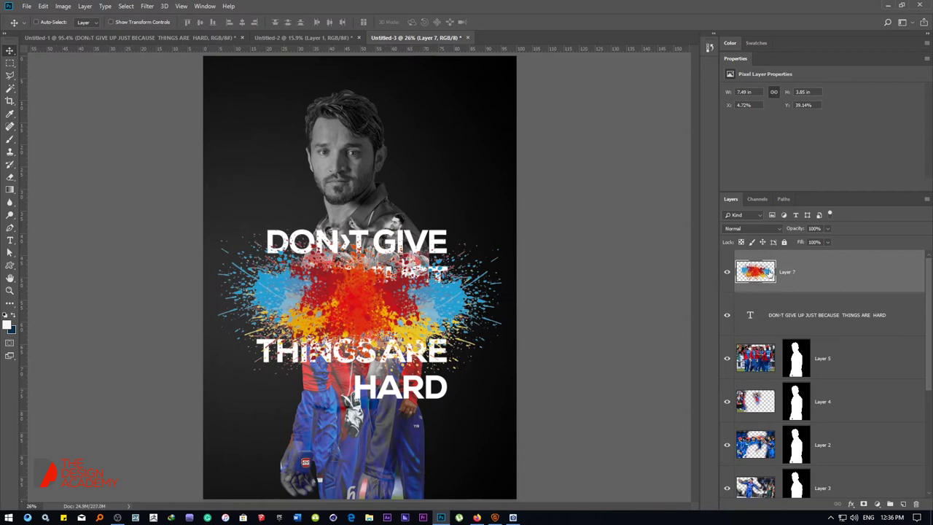
pyautogui.moveTo(769, 272); pyautogui.dragTo(797, 325)
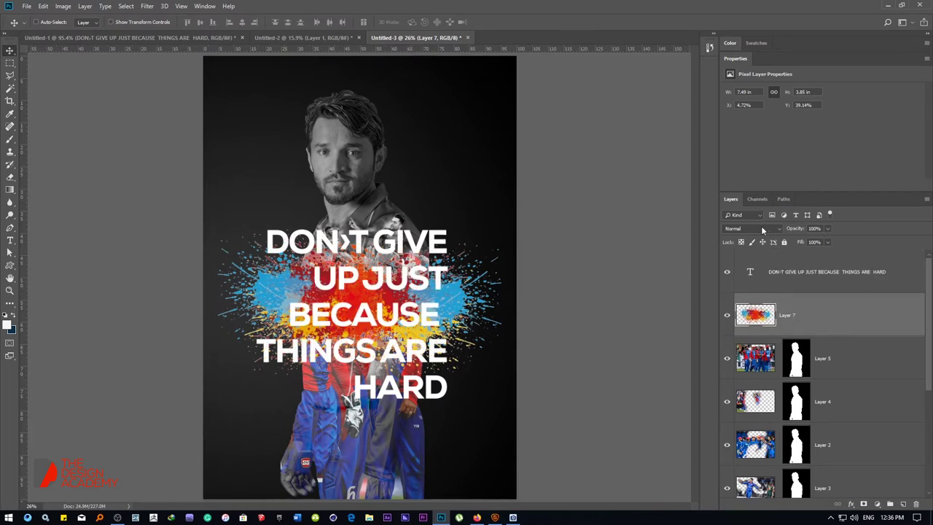
# Enlarge the splash to about 154% and shift it toward the poster's left edge.
pyautogui.scroll(-2, 762, 229)
pyautogui.scroll(-2, 762, 230)
pyautogui.scroll(-3, 762, 229)
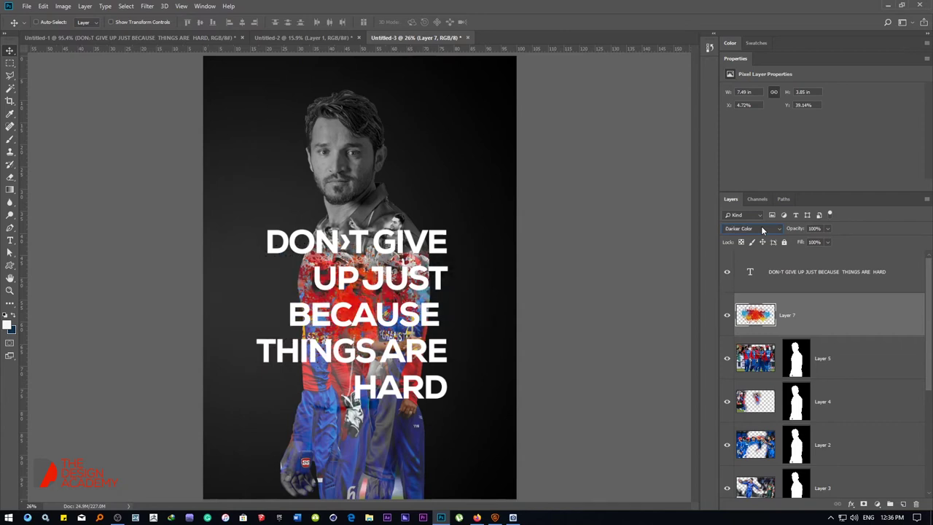
pyautogui.scroll(-1, 762, 230)
pyautogui.scroll(-2, 762, 231)
pyautogui.scroll(-2, 763, 230)
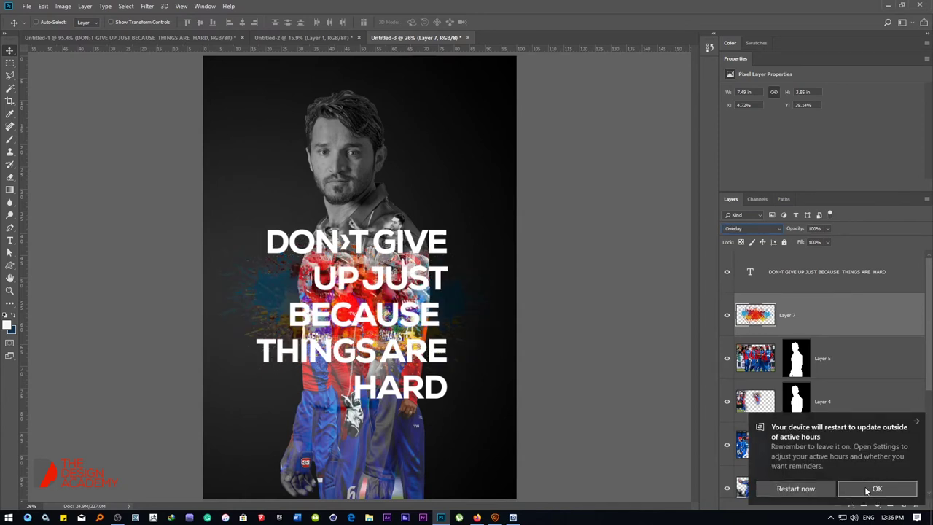
pyautogui.click(920, 421)
pyautogui.hotkey('ctrl', 't')
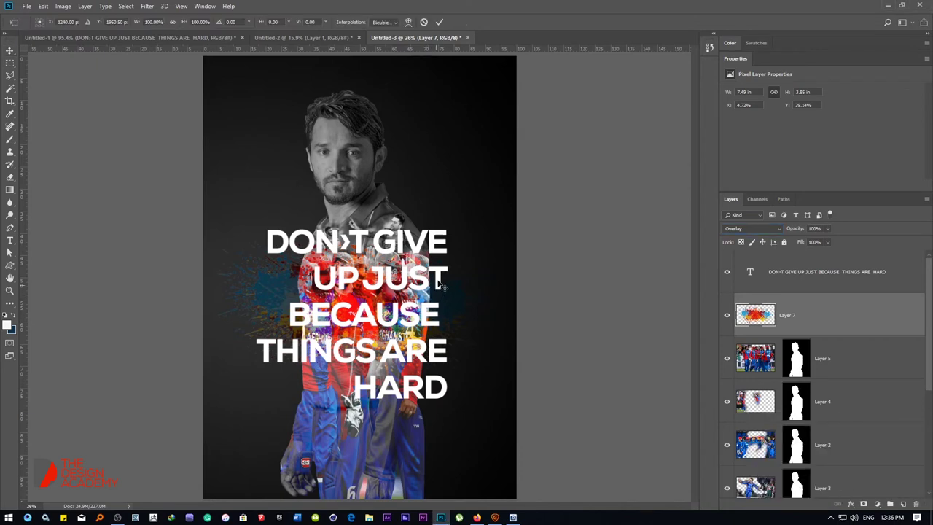
pyautogui.moveTo(506, 229); pyautogui.dragTo(581, 189)
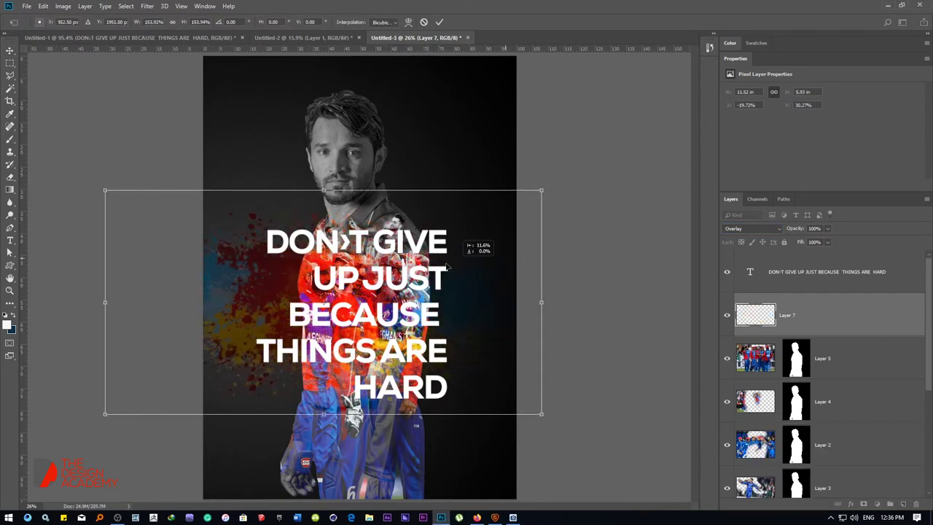
pyautogui.moveTo(508, 259); pyautogui.dragTo(317, 259)
pyautogui.press('Return')
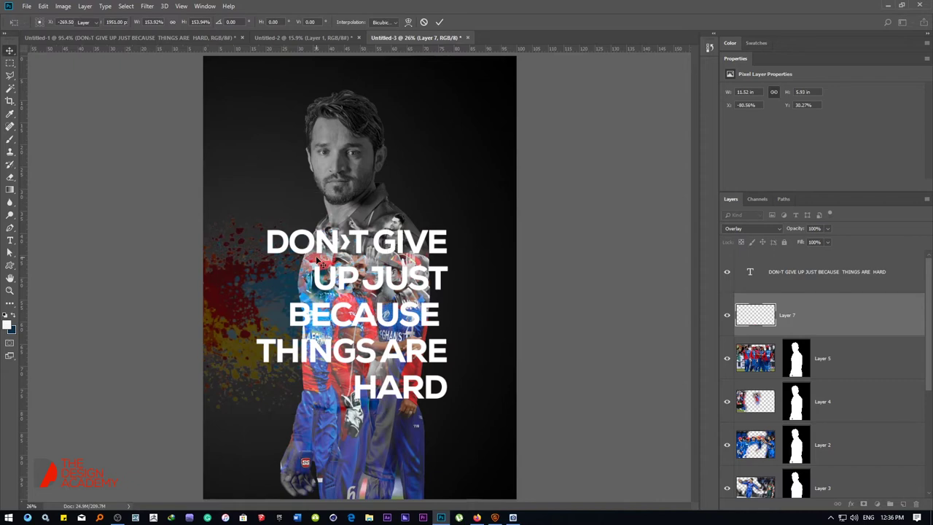
# Fit the whole poster on screen.
pyautogui.scroll(-3, 321, 288)
pyautogui.rightClick(350, 278)
pyautogui.click(361, 281)
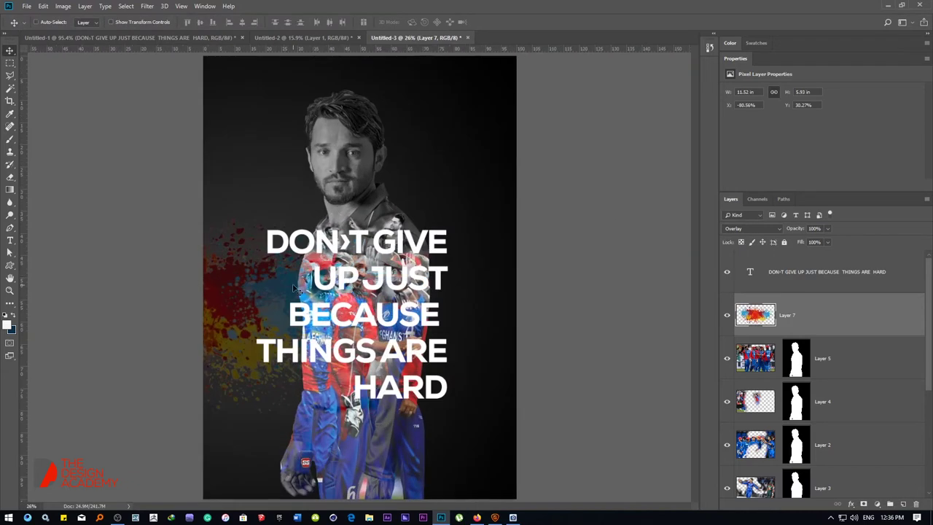
pyautogui.scroll(-1, 414, 282)
pyautogui.scroll(1, 417, 282)
# Give the quote text a thin black stroke at about 75% opacity and a slightly spread drop shadow.
pyautogui.rightClick(785, 284)
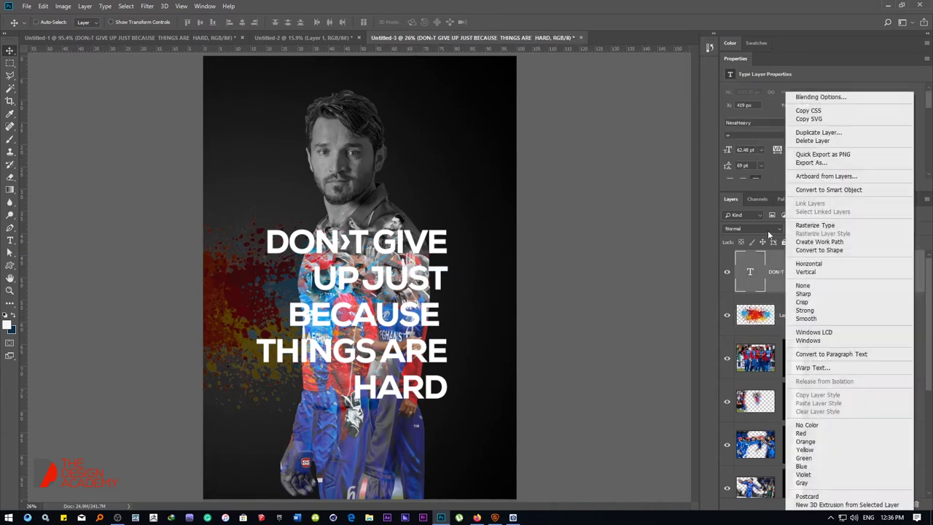
pyautogui.click(810, 102)
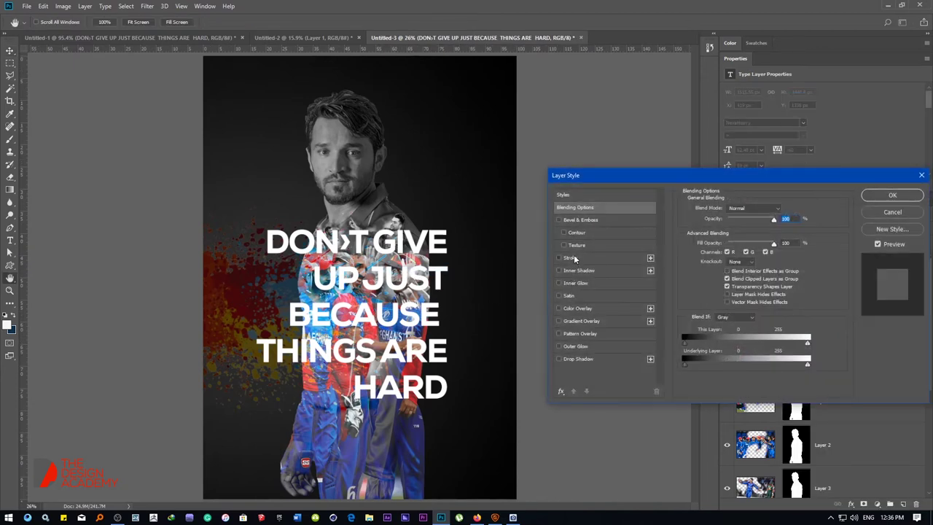
pyautogui.click(574, 259)
pyautogui.click(714, 273)
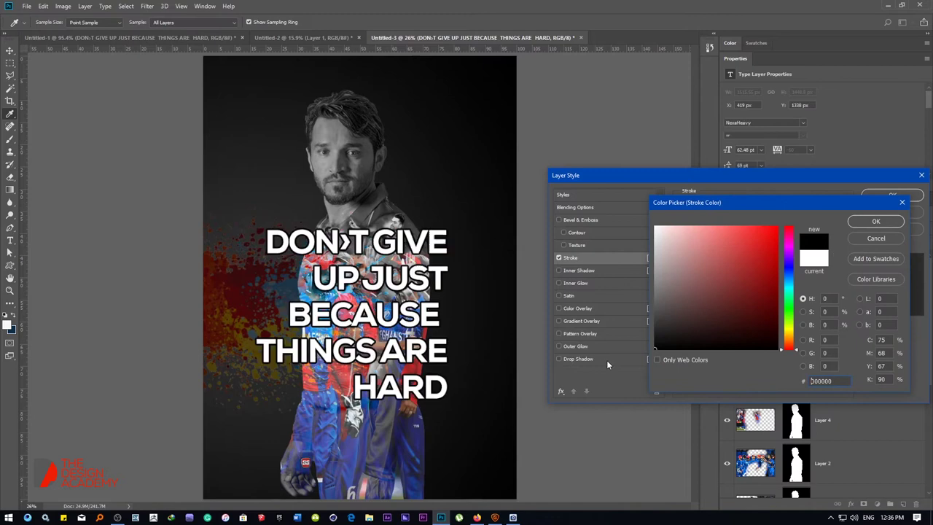
pyautogui.press('Return')
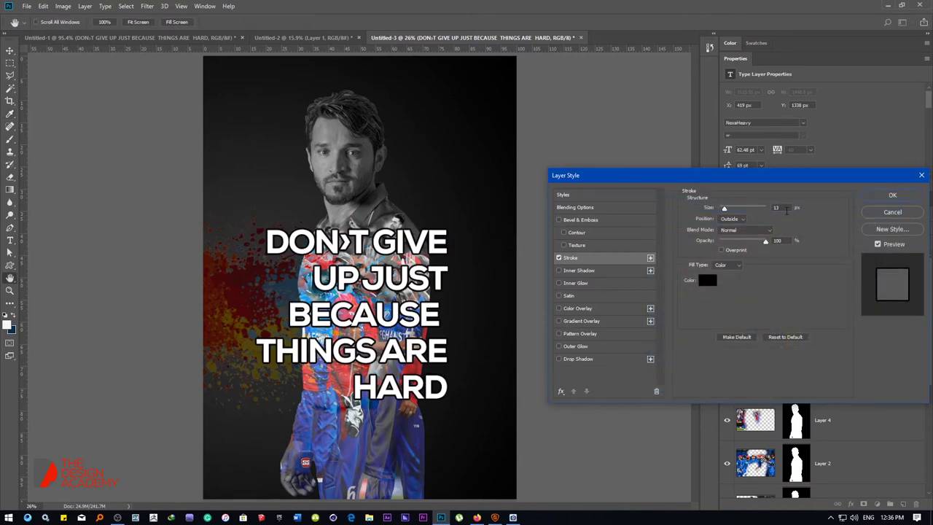
pyautogui.doubleClick(787, 210)
pyautogui.write('6')
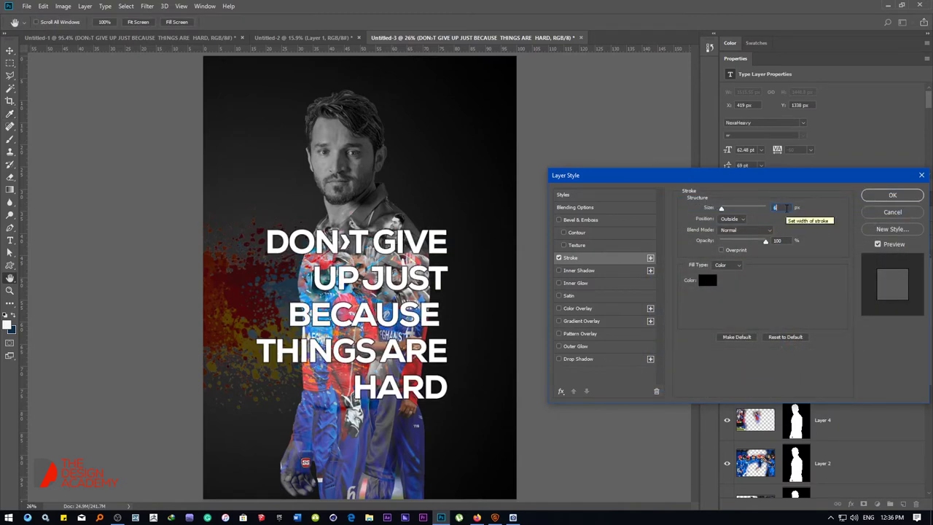
pyautogui.moveTo(766, 242); pyautogui.dragTo(753, 242)
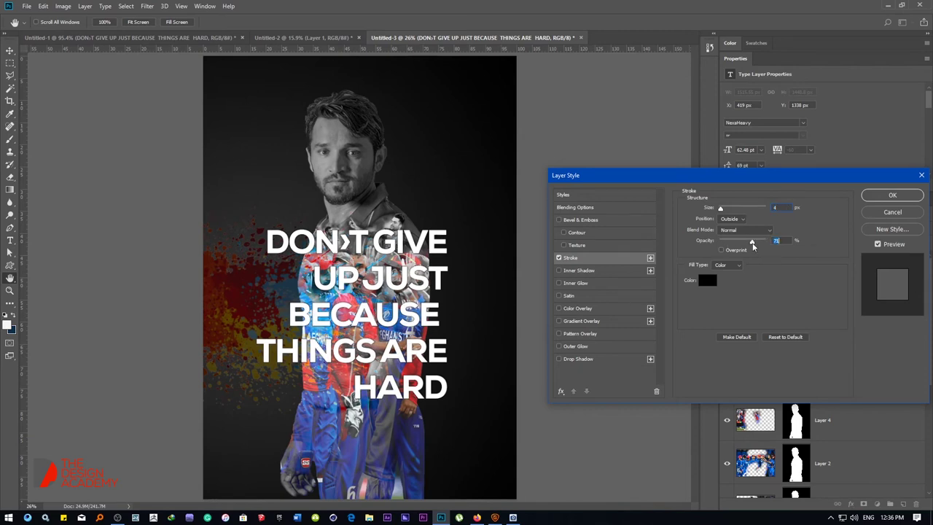
pyautogui.click(577, 359)
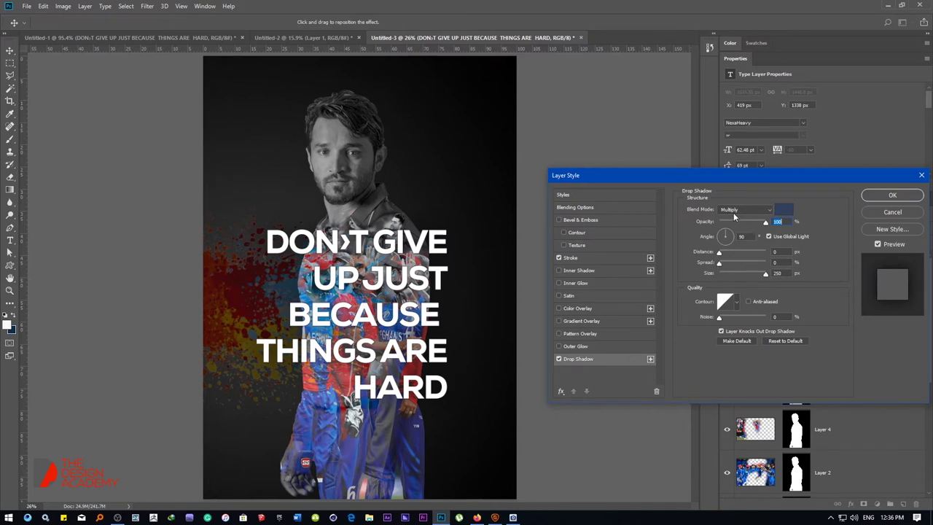
pyautogui.moveTo(721, 268); pyautogui.dragTo(726, 270)
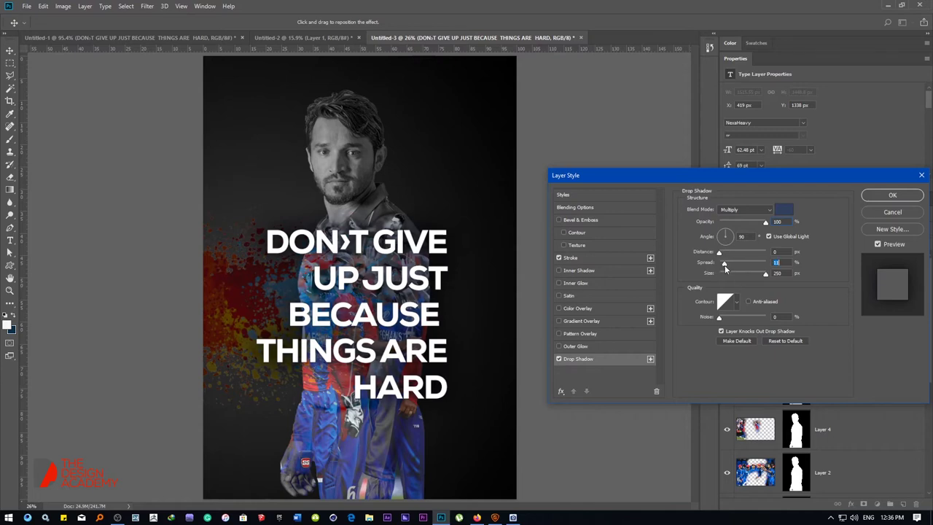
pyautogui.click(868, 197)
# Draw a rounded rectangle just inside the poster's edges.
pyautogui.rightClick(381, 248)
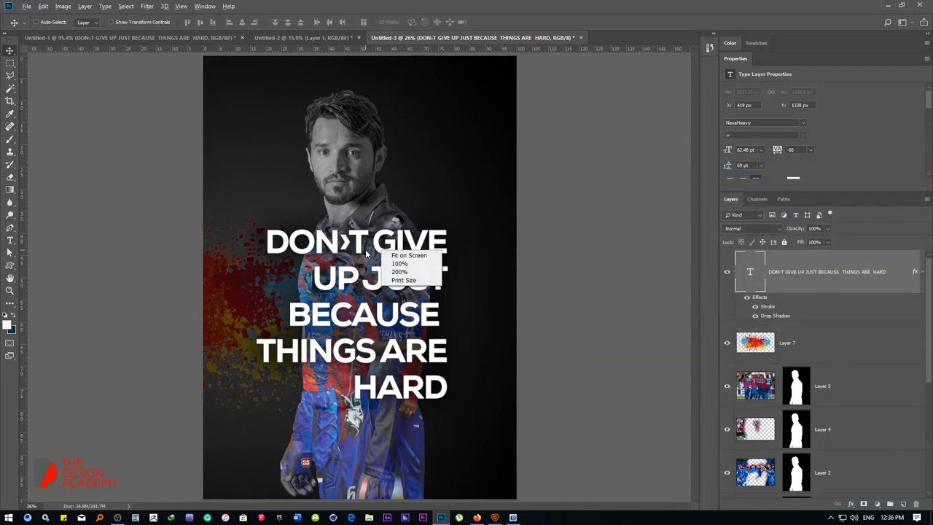
pyautogui.keyDown('alt'); pyautogui.click(366, 253); pyautogui.keyUp('alt')
pyautogui.rightClick(368, 256)
pyautogui.click(375, 256)
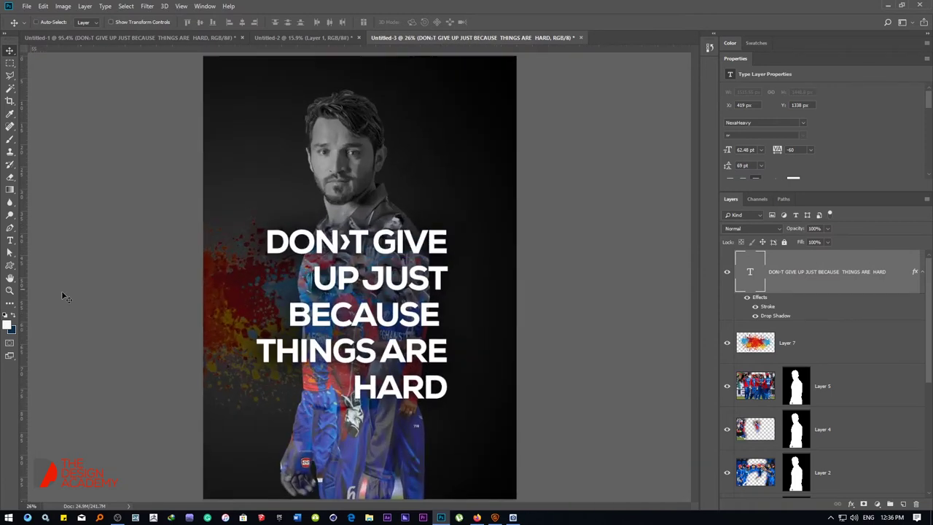
pyautogui.click(10, 266)
pyautogui.click(59, 275)
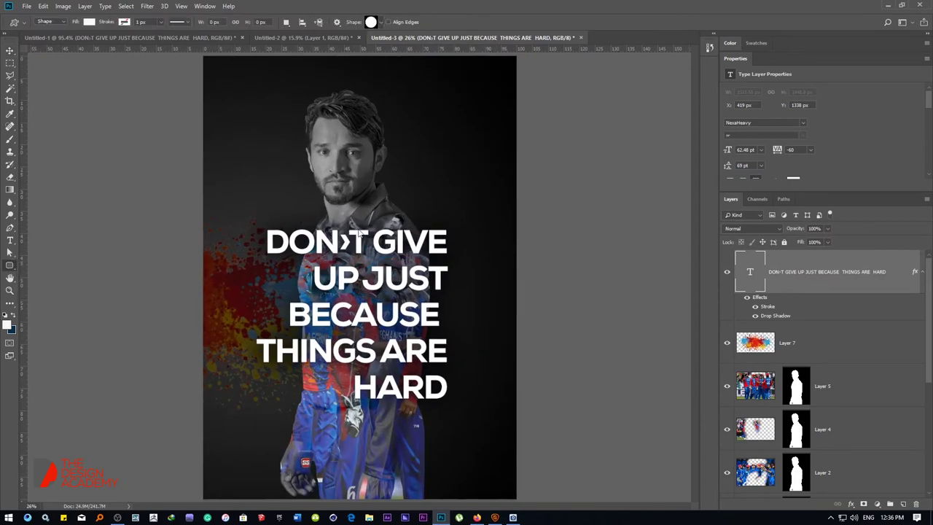
pyautogui.hotkey('ctrl', '-')
pyautogui.hotkey('ctrl', '-')
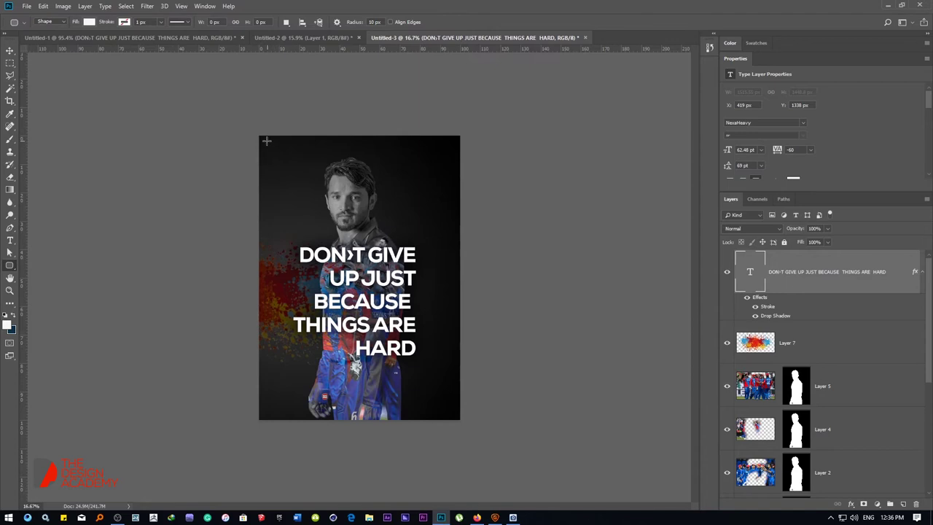
pyautogui.moveTo(266, 141); pyautogui.dragTo(452, 414)
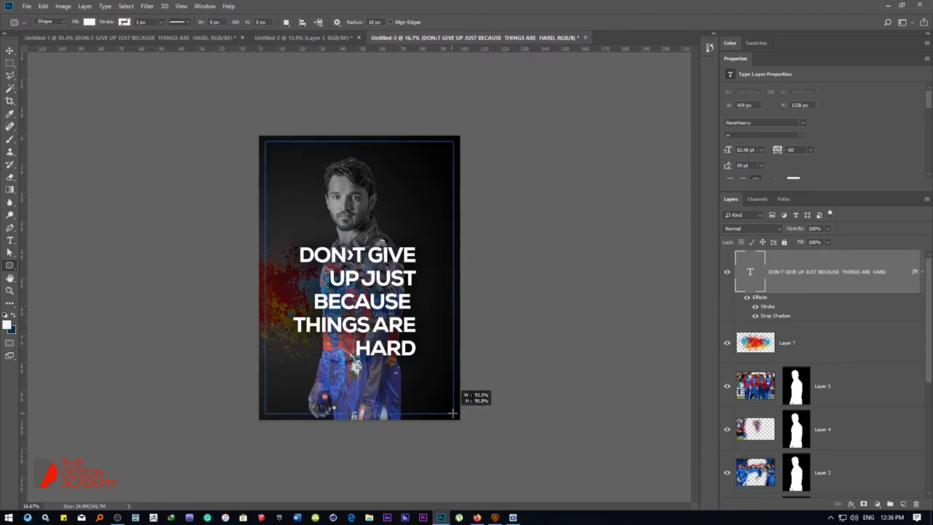
# Set the rectangle's fill opacity to 0 and give it a dark red stroke sampled from the splash.
pyautogui.rightClick(380, 263)
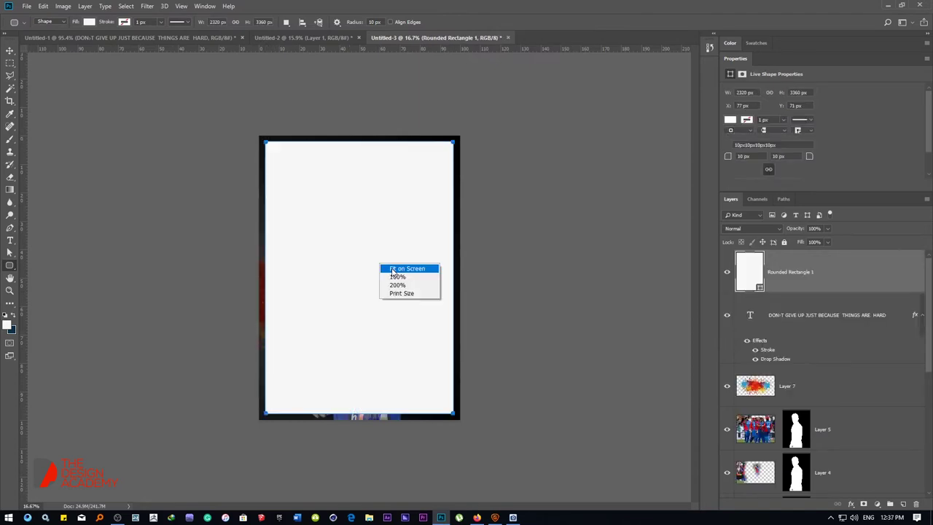
pyautogui.click(399, 267)
pyautogui.rightClick(843, 283)
pyautogui.click(753, 132)
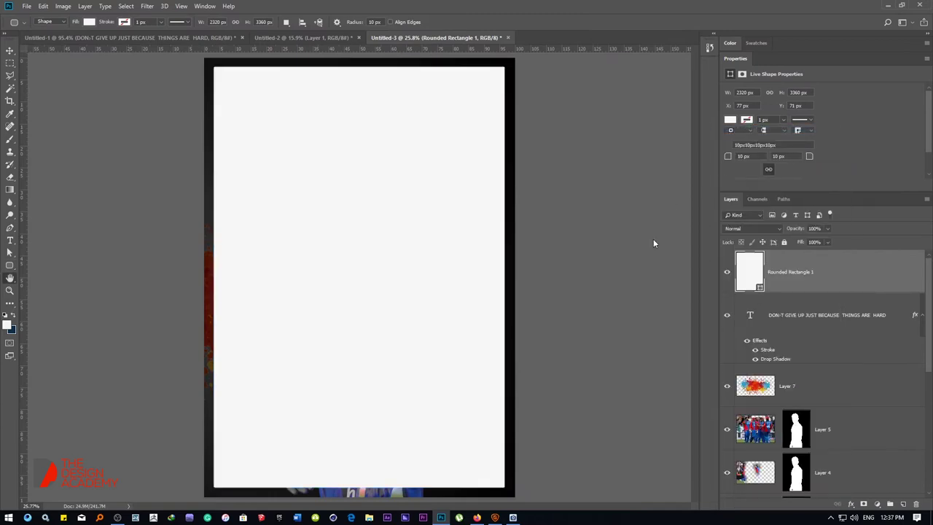
pyautogui.moveTo(753, 246); pyautogui.dragTo(689, 244)
pyautogui.click(570, 258)
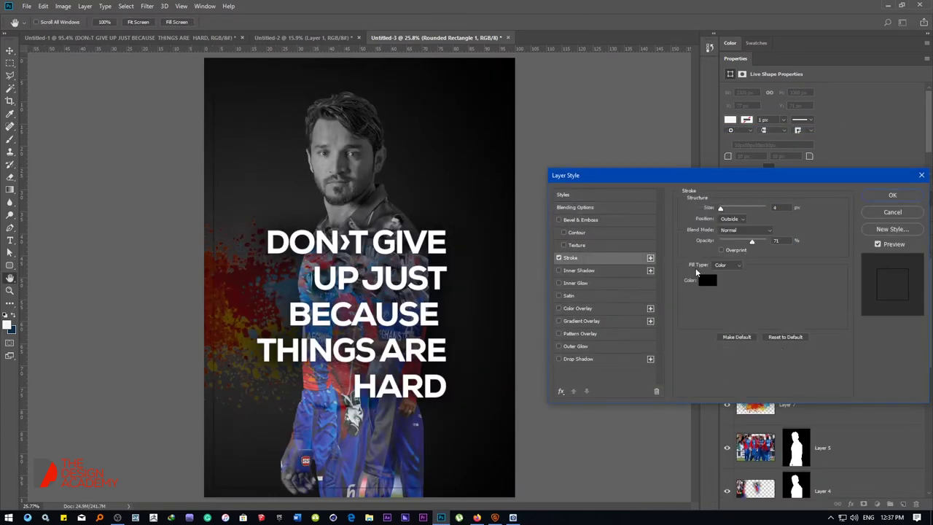
pyautogui.click(706, 275)
pyautogui.click(657, 228)
pyautogui.click(875, 221)
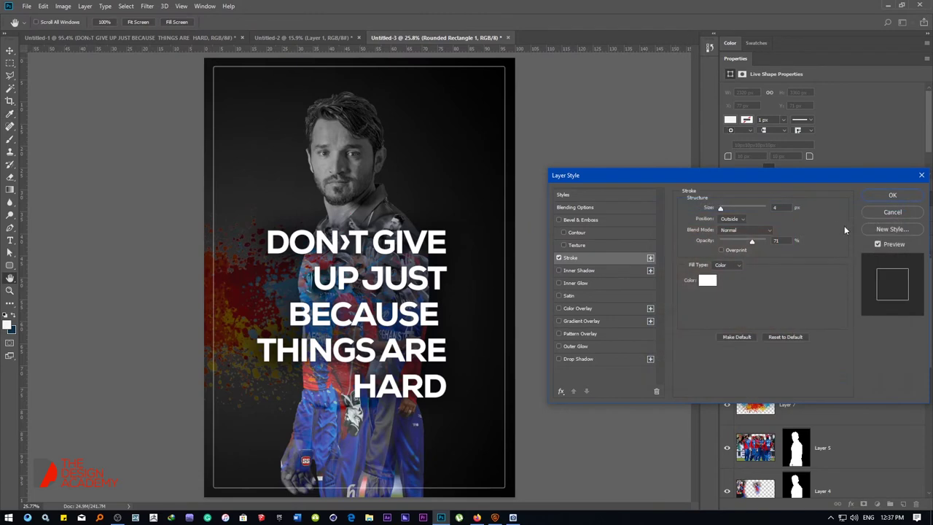
pyautogui.click(708, 282)
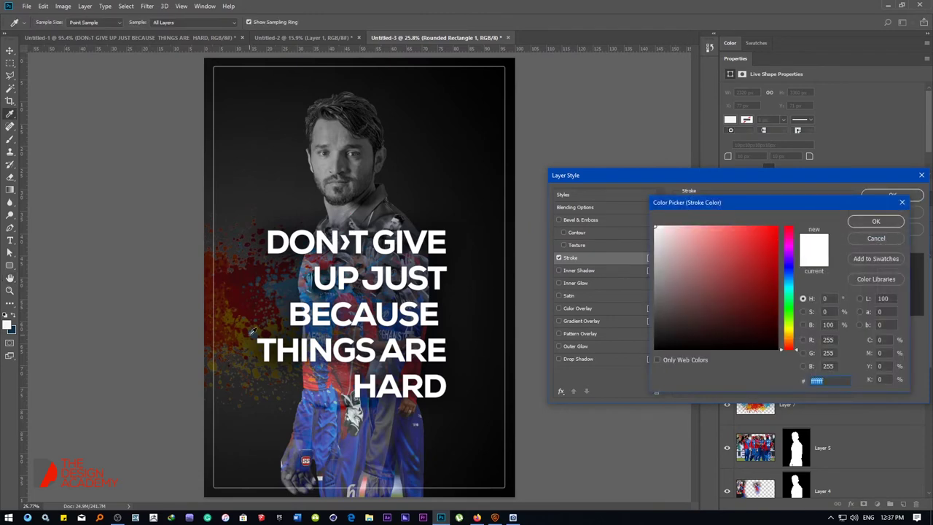
pyautogui.click(210, 327)
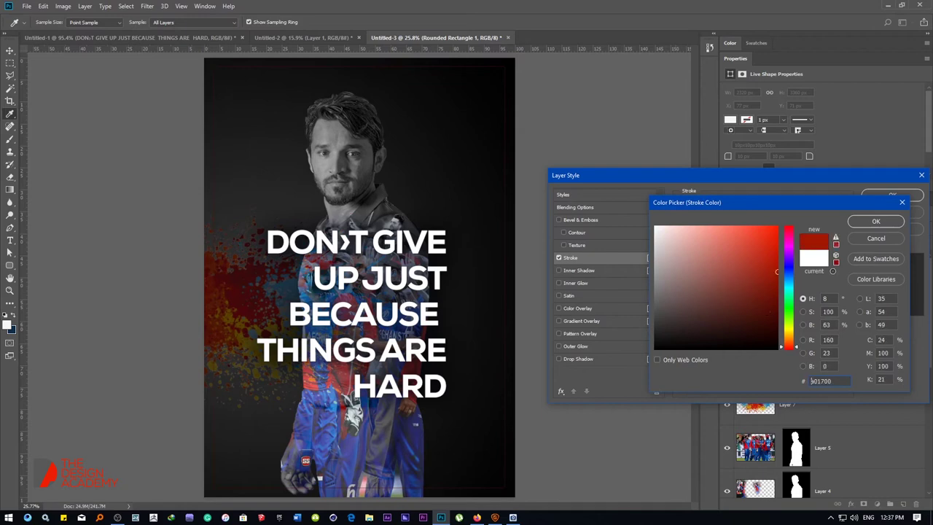
pyautogui.press('Return')
pyautogui.press('Return')
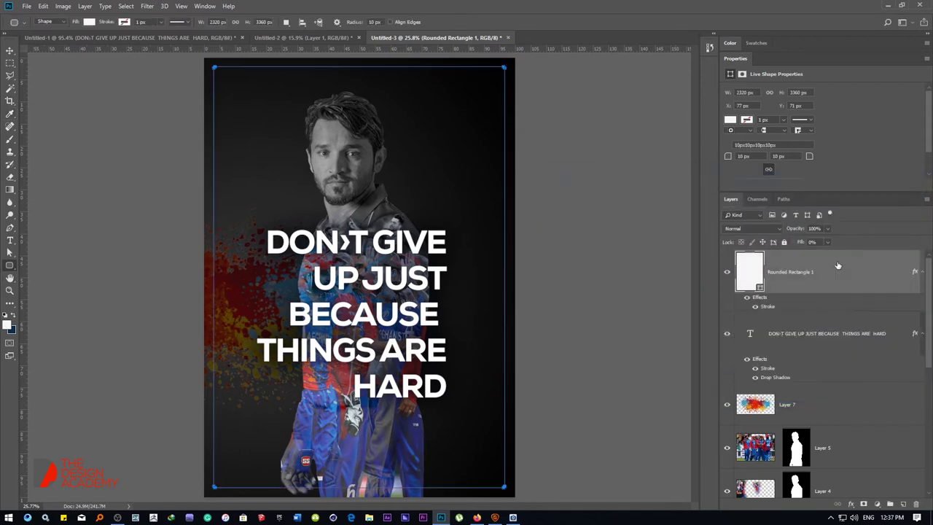
# Darken the colour splash to black with Hue/Saturation and move it over the text.
pyautogui.click(826, 414)
pyautogui.hotkey('ctrl', 'u')
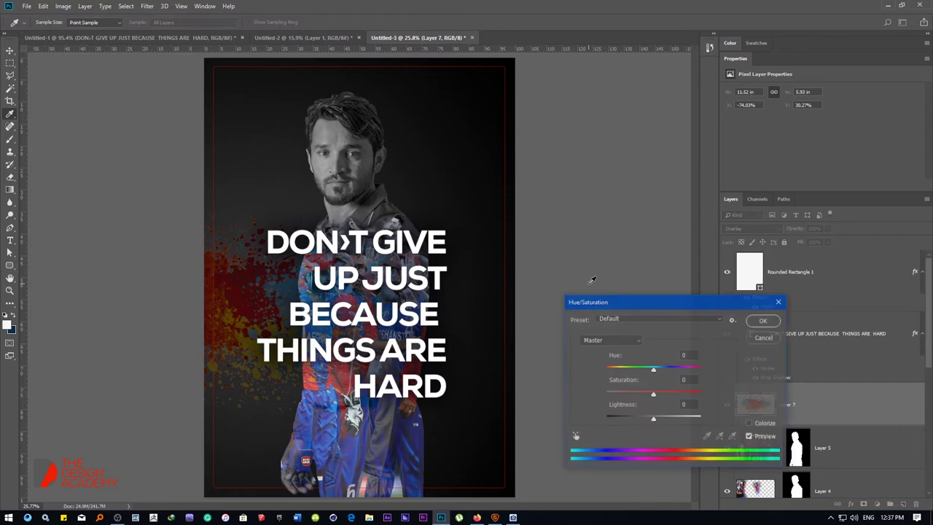
pyautogui.moveTo(653, 417); pyautogui.dragTo(598, 419)
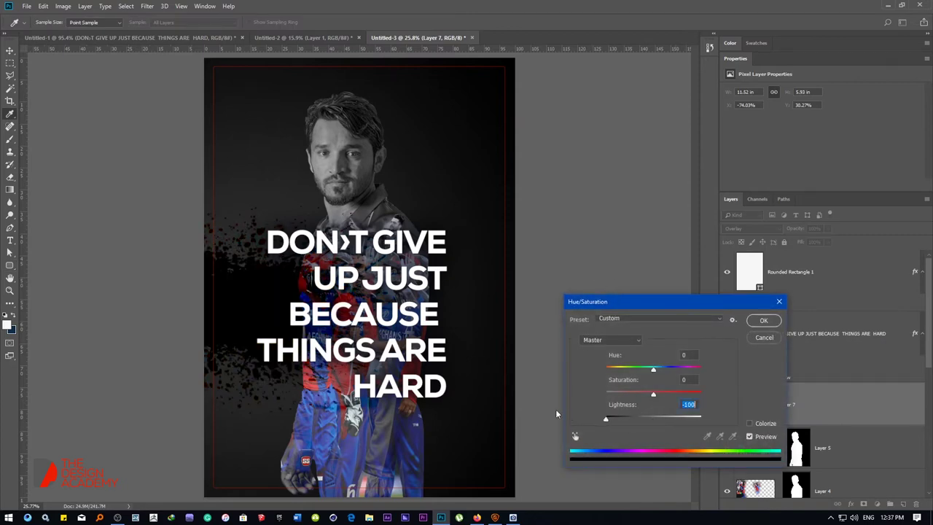
pyautogui.press('Return')
pyautogui.press('v')
pyautogui.moveTo(314, 293); pyautogui.dragTo(409, 288)
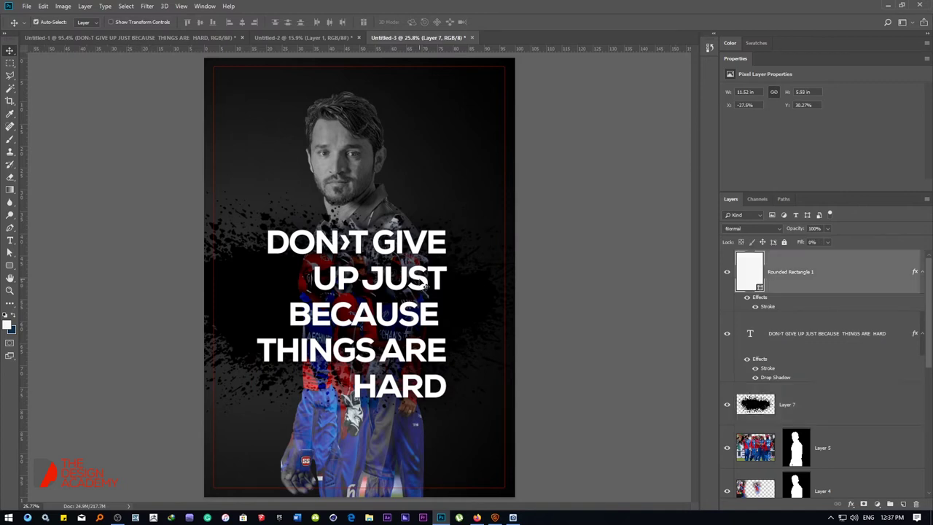
# Move the quote text slightly lower and reposition the Layer 4 team photo on the figure.
pyautogui.click(419, 288)
pyautogui.moveTo(430, 294); pyautogui.dragTo(468, 303)
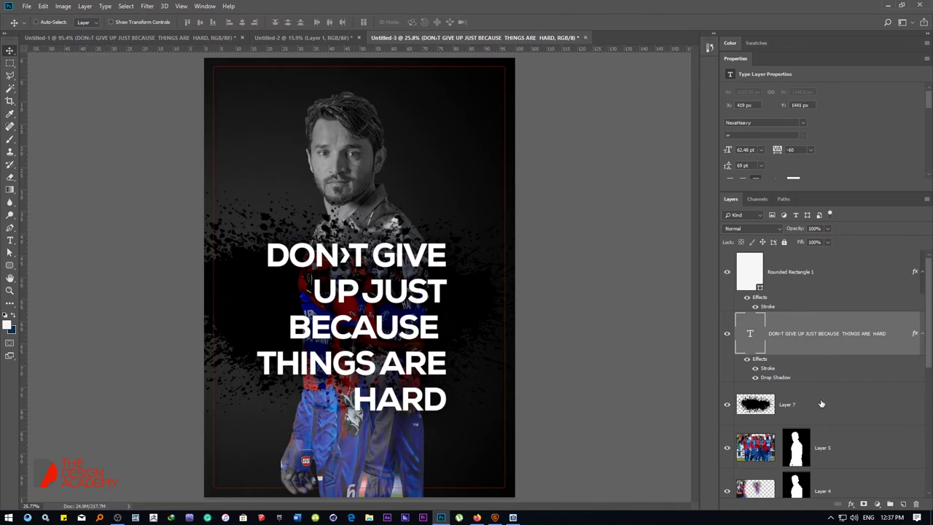
pyautogui.scroll(-3, 821, 403)
pyautogui.click(821, 369)
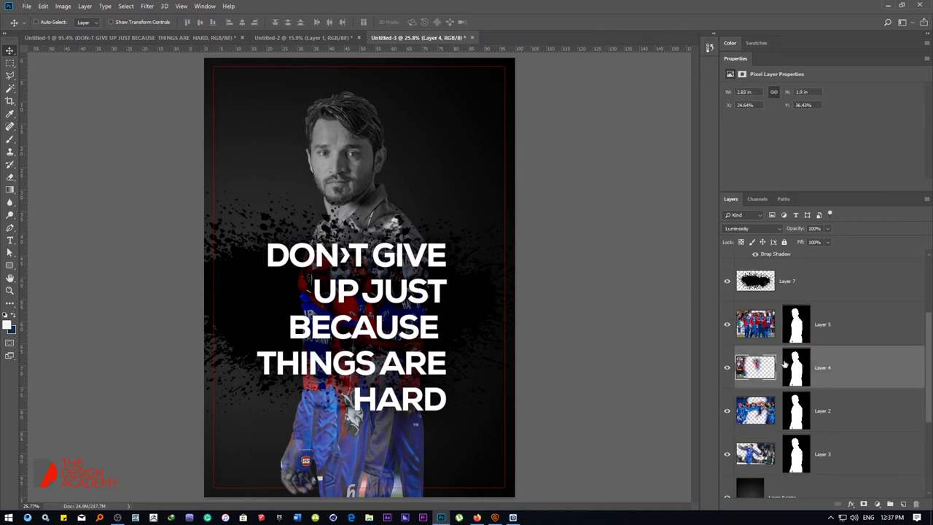
pyautogui.moveTo(364, 240)
pyautogui.mouseDown()
pyautogui.moveTo(343, 251)
pyautogui.moveTo(352, 254)
pyautogui.mouseUp()
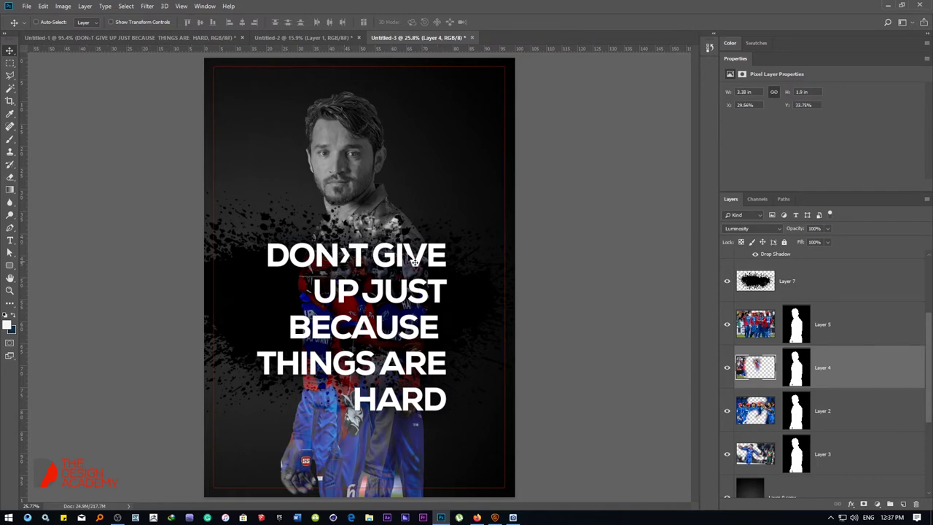
# Fade the black splatter Layer 7 to 40% opacity.
pyautogui.click(761, 289)
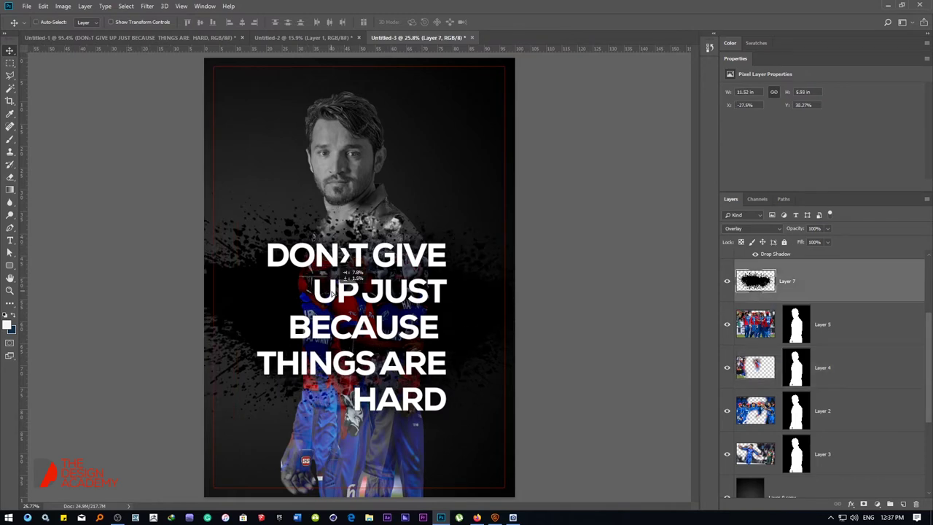
pyautogui.press('4')
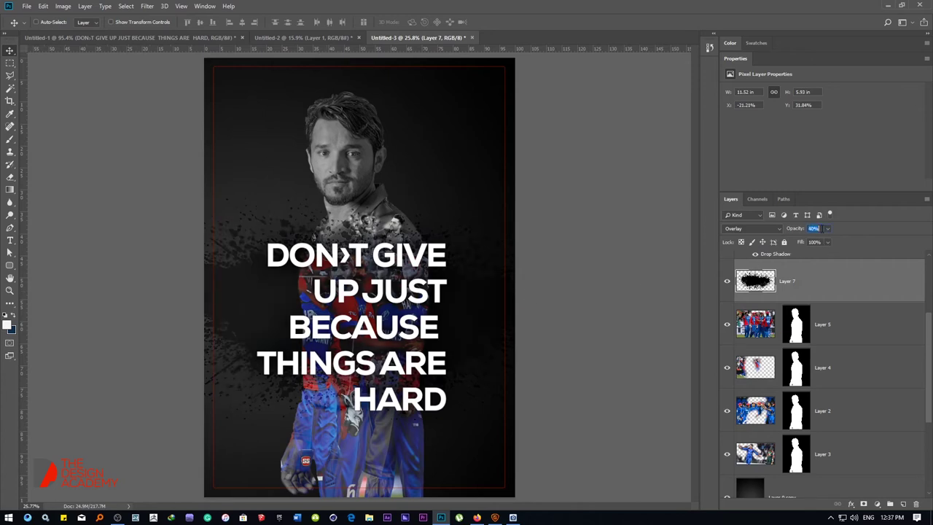
pyautogui.hotkey('ctrl', '-')
pyautogui.hotkey('ctrl', '0')
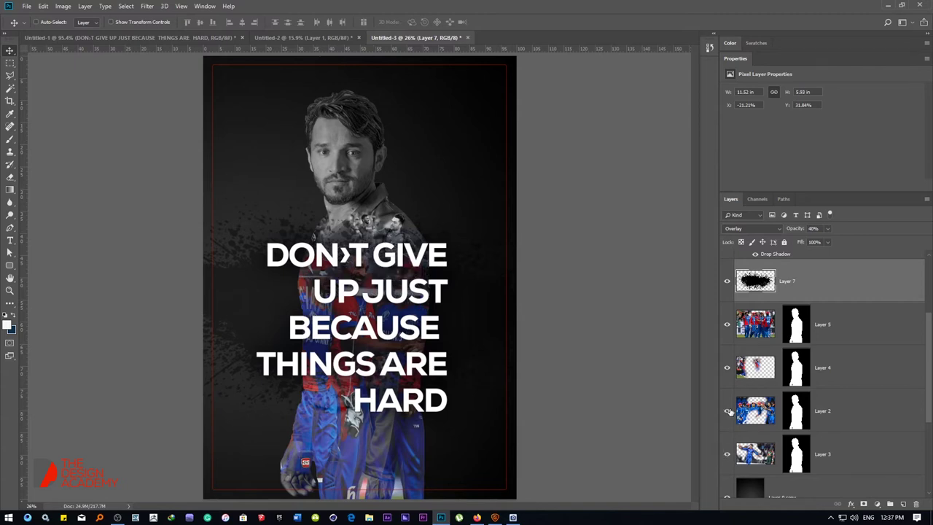
# Erase the Layer 5 blue overlay from the player's hand and the area below the word HARD.
pyautogui.click(727, 324)
pyautogui.click(727, 325)
pyautogui.press('e')
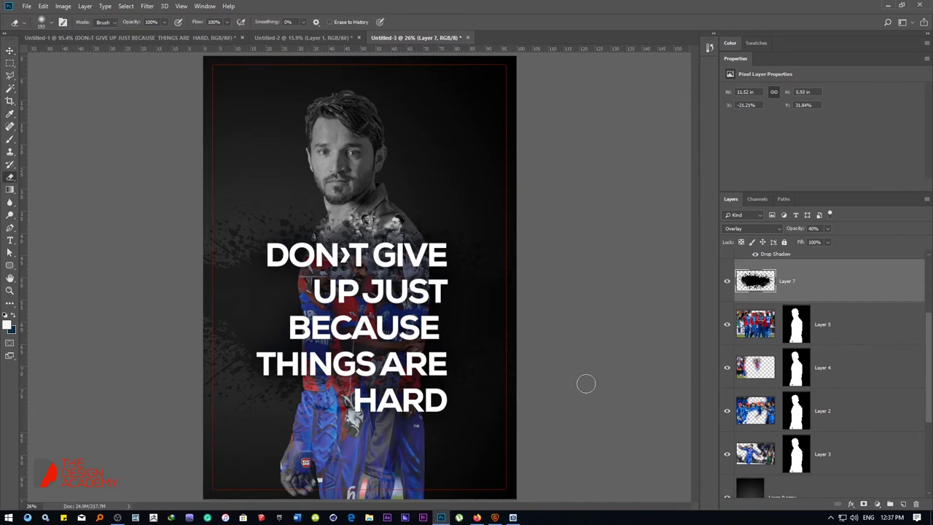
pyautogui.hotkey('alt', '[')
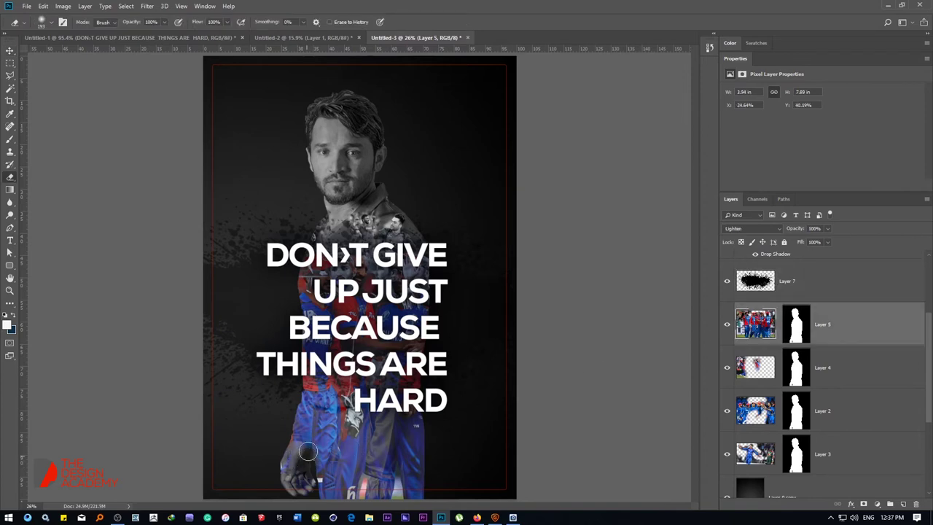
pyautogui.moveTo(292, 431); pyautogui.dragTo(387, 483)
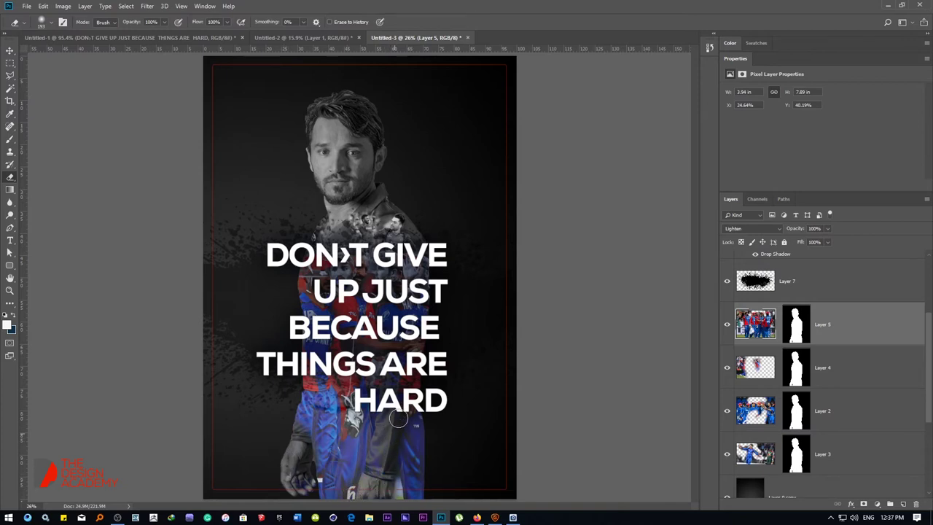
pyautogui.moveTo(389, 442); pyautogui.dragTo(350, 484)
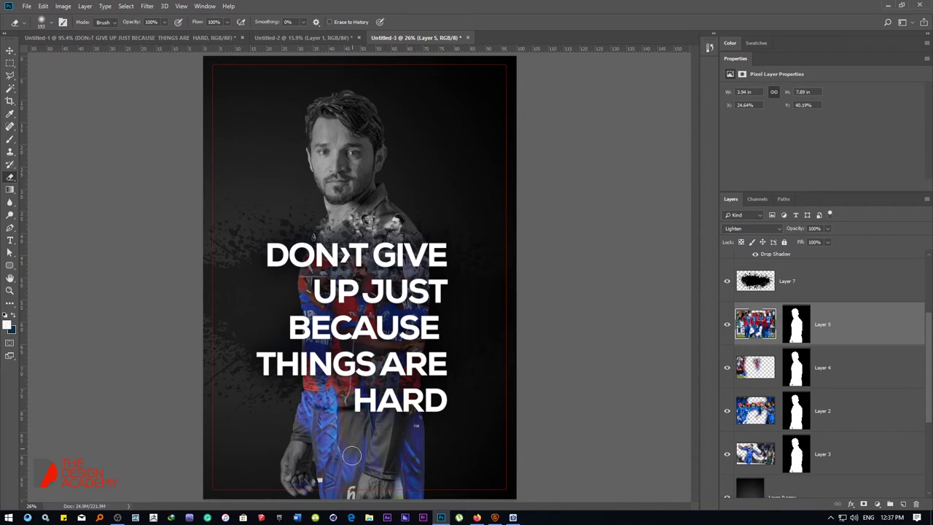
pyautogui.keyDown('alt'); pyautogui.click(390, 275); pyautogui.keyUp('alt')
pyautogui.rightClick(366, 267)
pyautogui.click(367, 265)
pyautogui.scroll(-3, 821, 380)
pyautogui.scroll(-2, 822, 380)
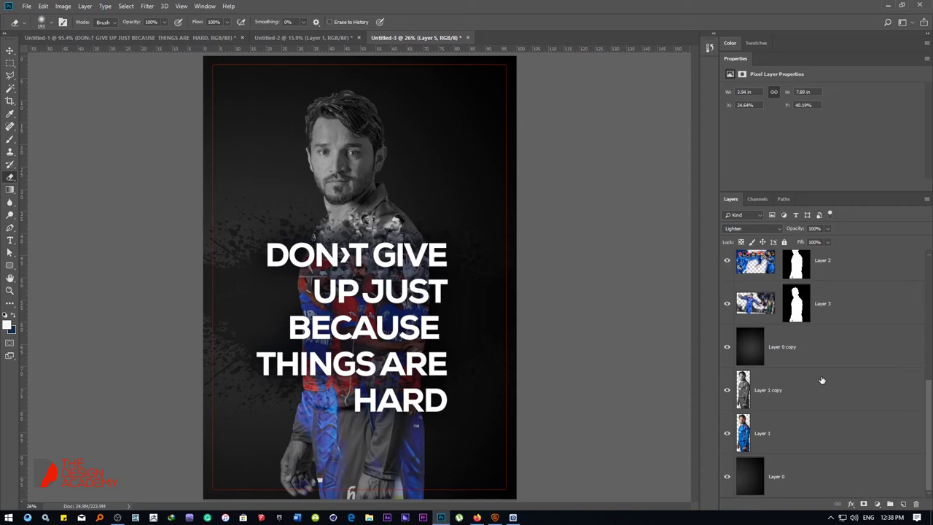
pyautogui.click(815, 388)
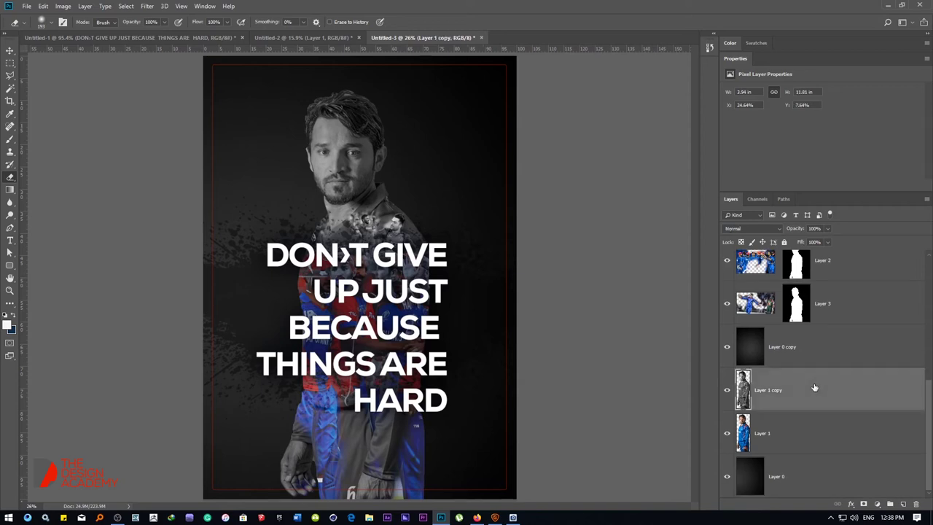
# In Firefox, close the splash tabs and show image results for Afghan Cricket.
pyautogui.hotkey('alt', 'Tab')
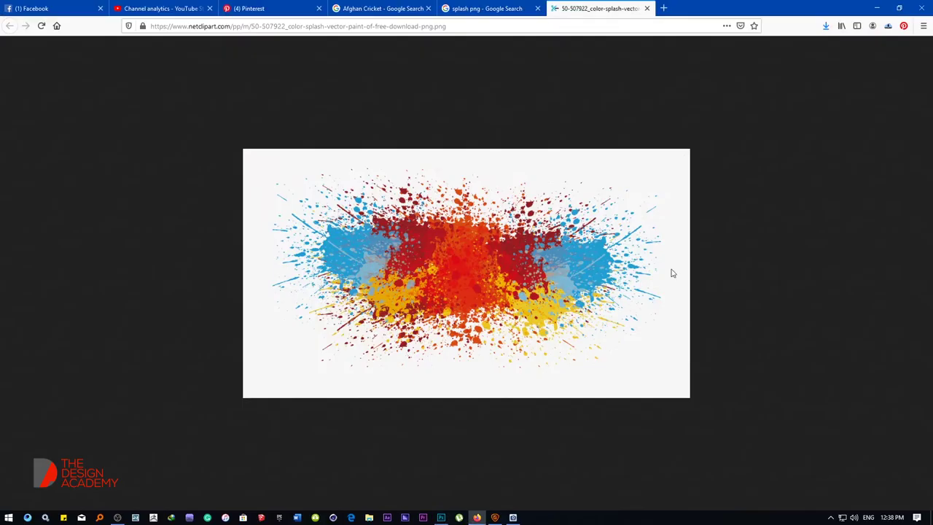
pyautogui.middleClick(574, 5)
pyautogui.scroll(-2, 477, 90)
pyautogui.scroll(-4, 477, 234)
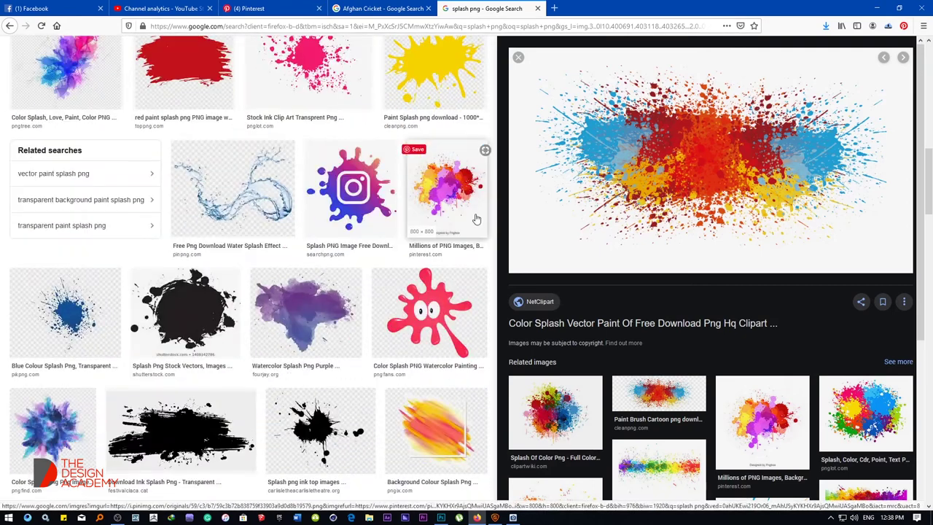
pyautogui.click(387, 8)
pyautogui.middleClick(467, 7)
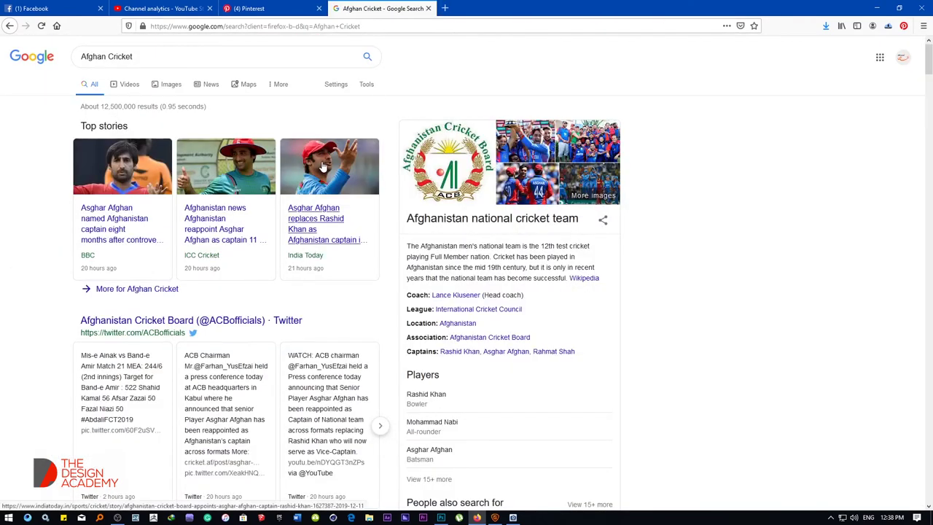
pyautogui.click(122, 86)
pyautogui.click(156, 89)
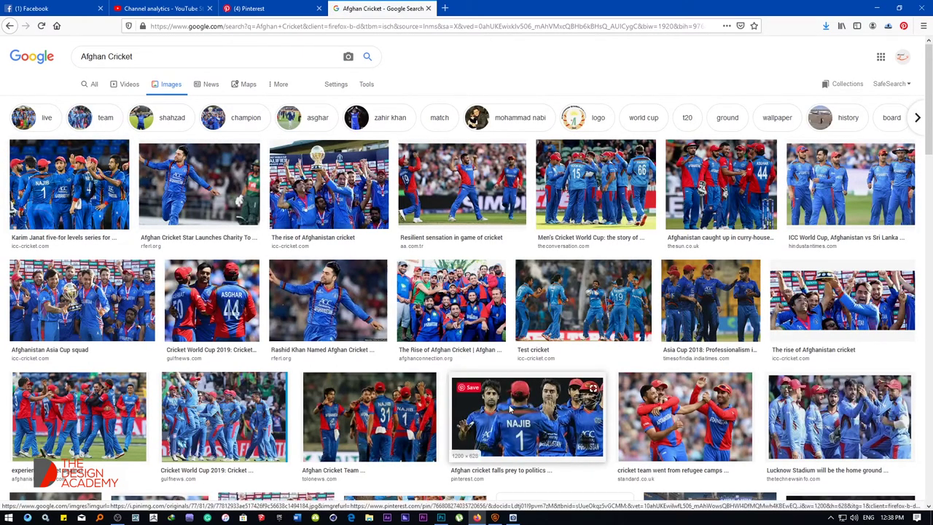
# Open the players-celebrating photo at full size, copy it, and paste it into the poster.
pyautogui.click(474, 386)
pyautogui.rightClick(585, 145)
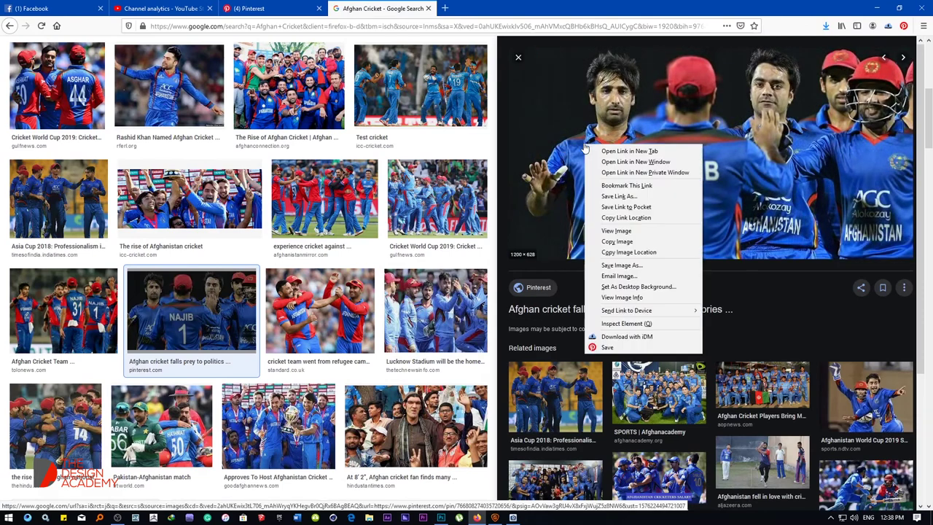
pyautogui.click(616, 231)
pyautogui.rightClick(501, 232)
pyautogui.press('Escape')
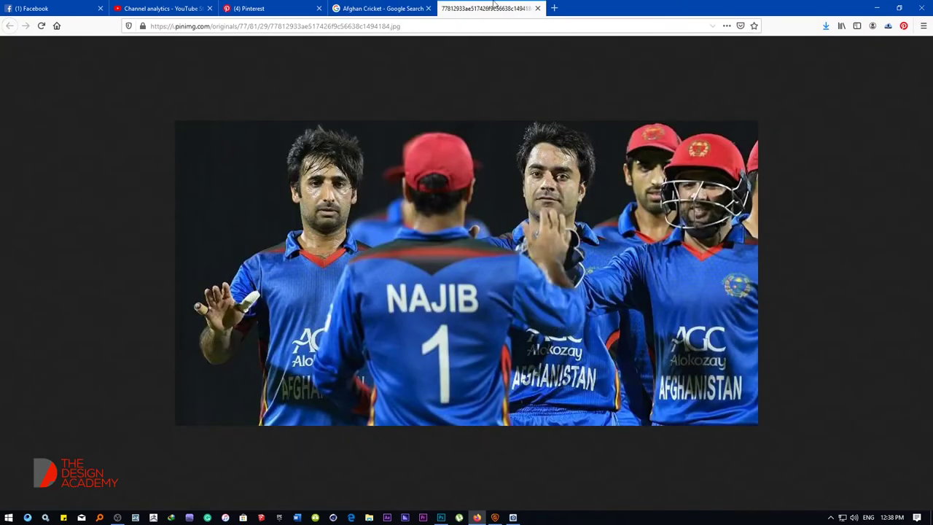
pyautogui.hotkey('ctrl', 'w')
pyautogui.hotkey('alt', 'Tab')
pyautogui.hotkey('ctrl', 'v')
# Enlarge the pasted team photo across the poster, move it up, and place it below the player portrait.
pyautogui.hotkey('ctrl', 't')
pyautogui.moveTo(436, 243); pyautogui.dragTo(562, 163)
pyautogui.press('Return')
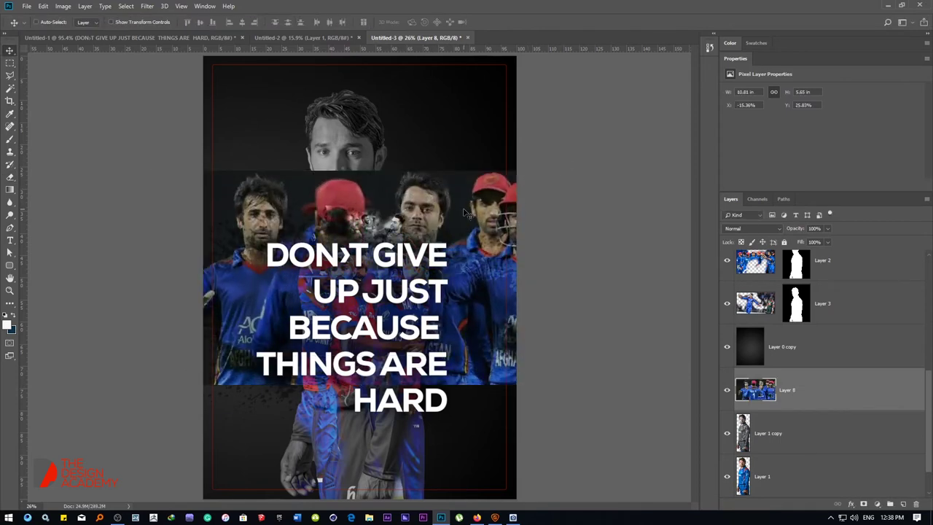
pyautogui.moveTo(462, 210); pyautogui.dragTo(459, 156)
pyautogui.moveTo(757, 390); pyautogui.dragTo(756, 496)
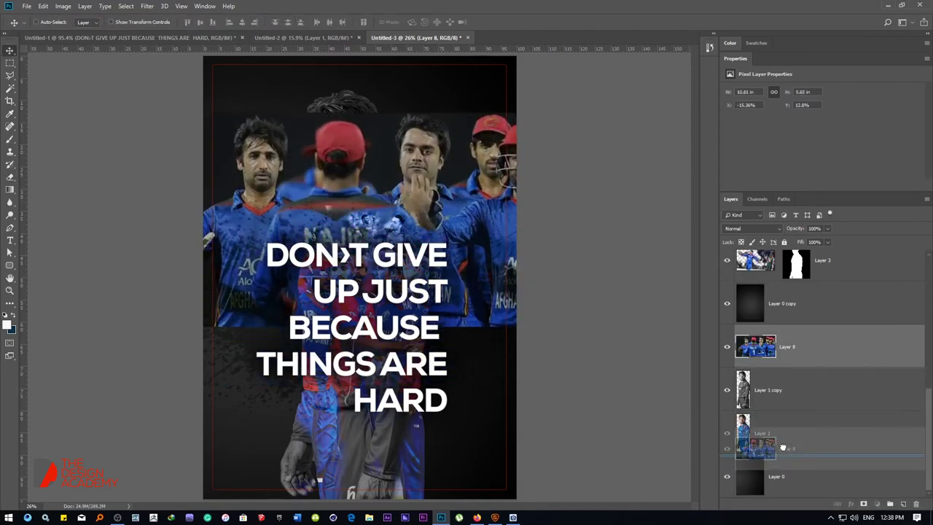
# Softly erase the bottom of the team photo with a 511 px eraser and fade it.
pyautogui.press('e')
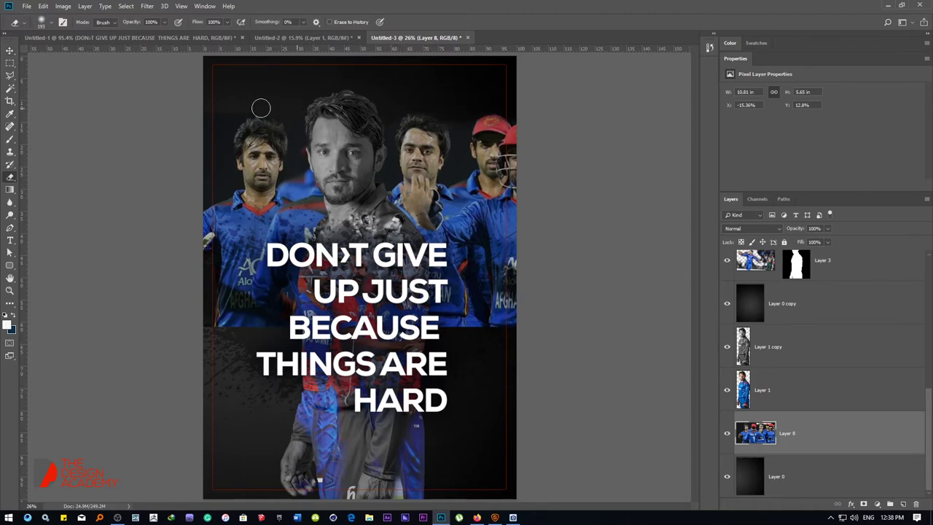
pyautogui.rightClick(245, 226)
pyautogui.click(345, 249)
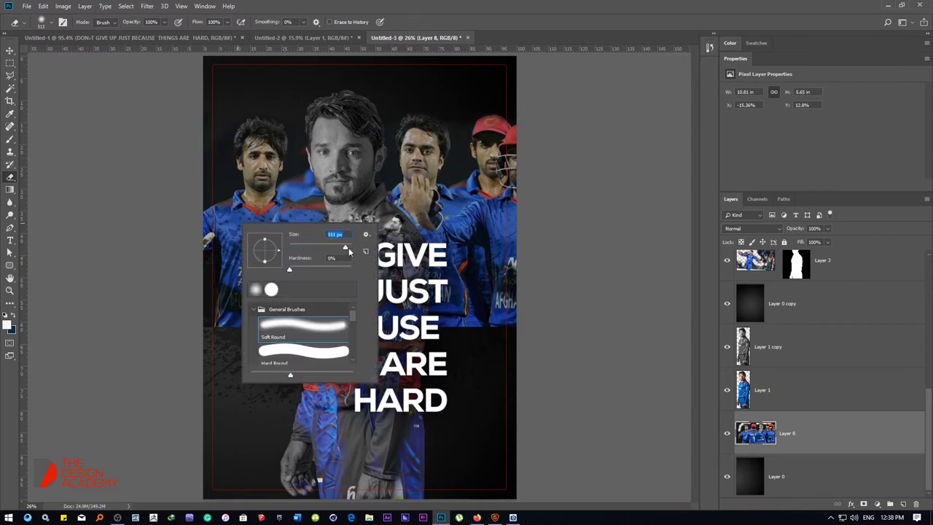
pyautogui.click(198, 344)
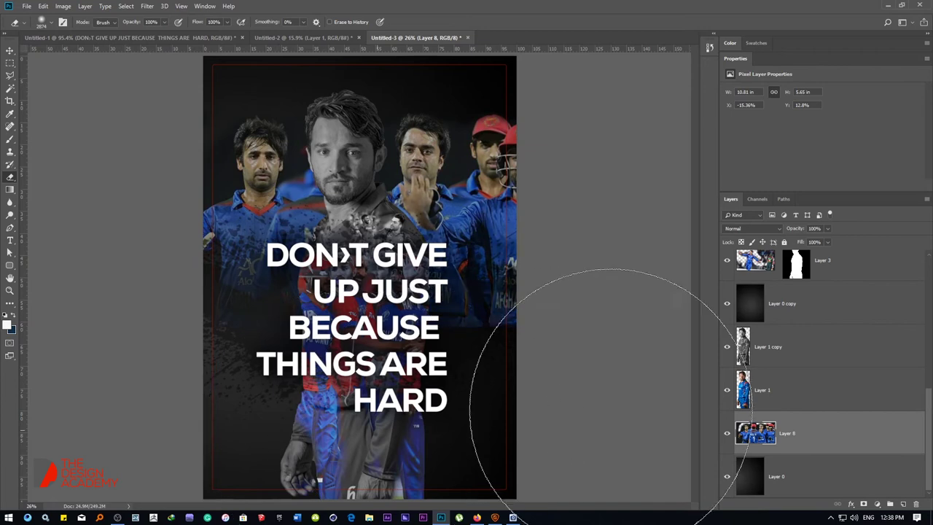
pyautogui.moveTo(612, 410); pyautogui.dragTo(219, 423)
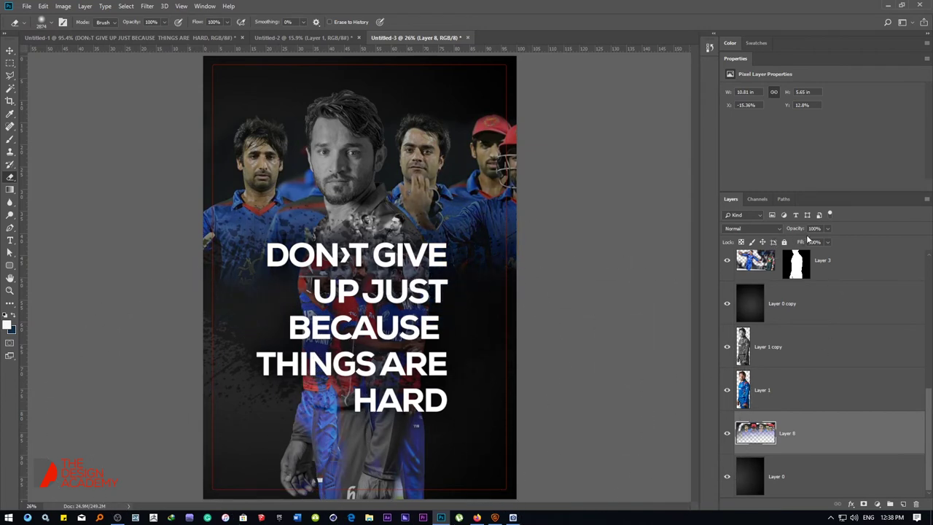
pyautogui.write('6080')
pyautogui.click(817, 373)
pyautogui.click(795, 353)
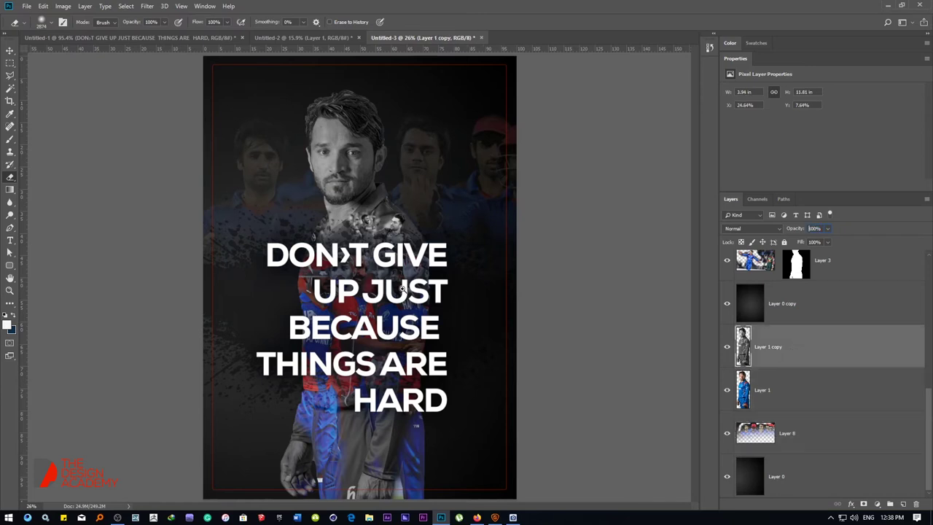
pyautogui.hotkey('ctrl', '-')
pyautogui.hotkey('ctrl', '-')
pyautogui.rightClick(376, 279)
pyautogui.click(385, 282)
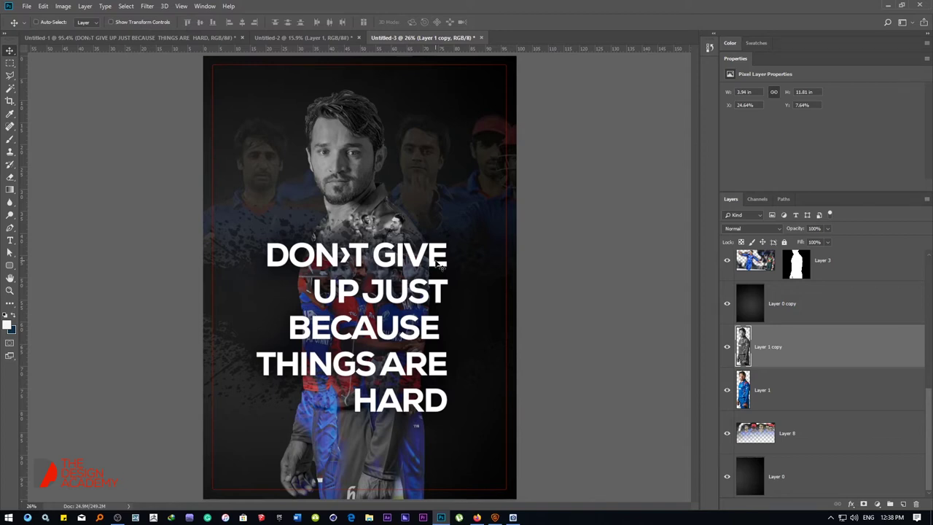
# Preview the poster full-screen without rulers, return to the fitted normal view, and begin Save As.
pyautogui.press('f')
pyautogui.press('f')
pyautogui.hotkey('ctrl', 'r')
pyautogui.rightClick(432, 248)
pyautogui.click(444, 255)
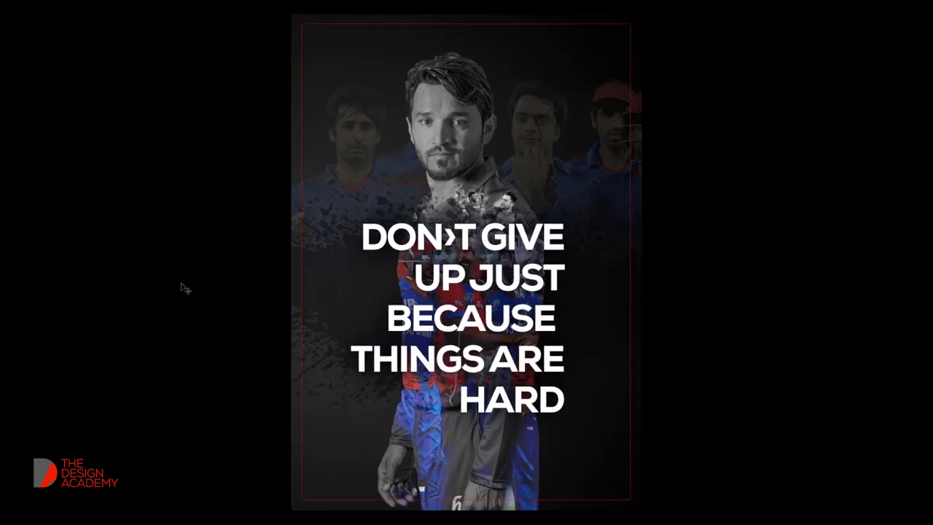
pyautogui.press('f')
pyautogui.hotkey('ctrl', '0')
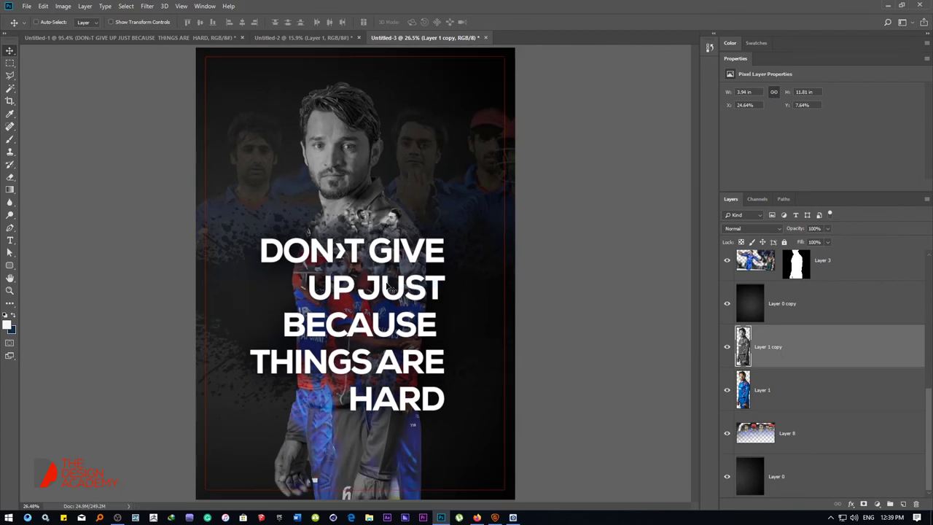
pyautogui.hotkey('ctrl', 's')
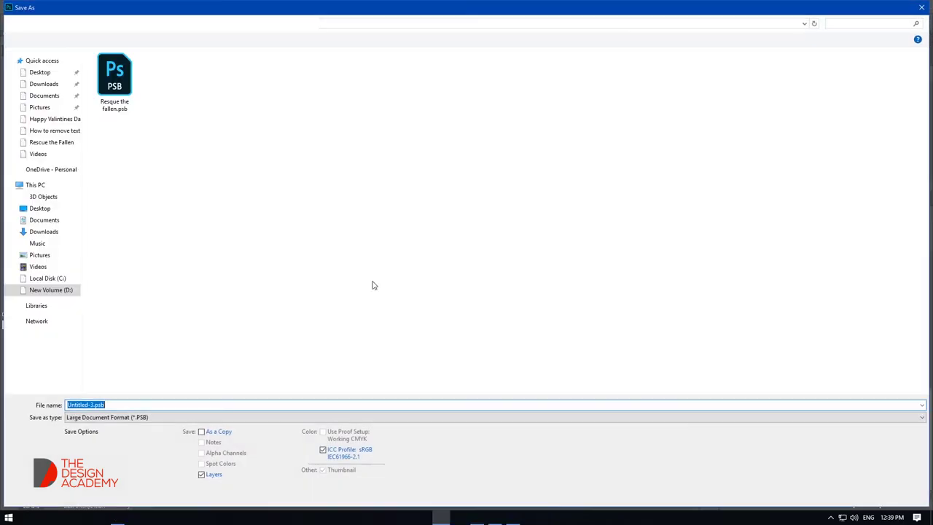
# Save the poster as Heroes.psd in Photoshop PSD format inside Desktop > Heroes never down.
pyautogui.click(55, 78)
pyautogui.doubleClick(159, 122)
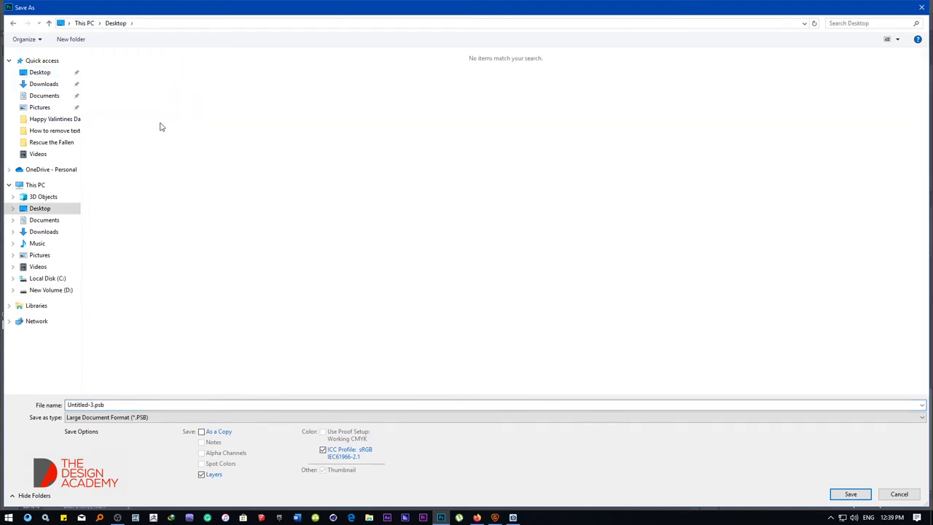
pyautogui.click(117, 420)
pyautogui.click(109, 257)
pyautogui.click(121, 403)
pyautogui.press('BackSpace')
pyautogui.write('Heroes')
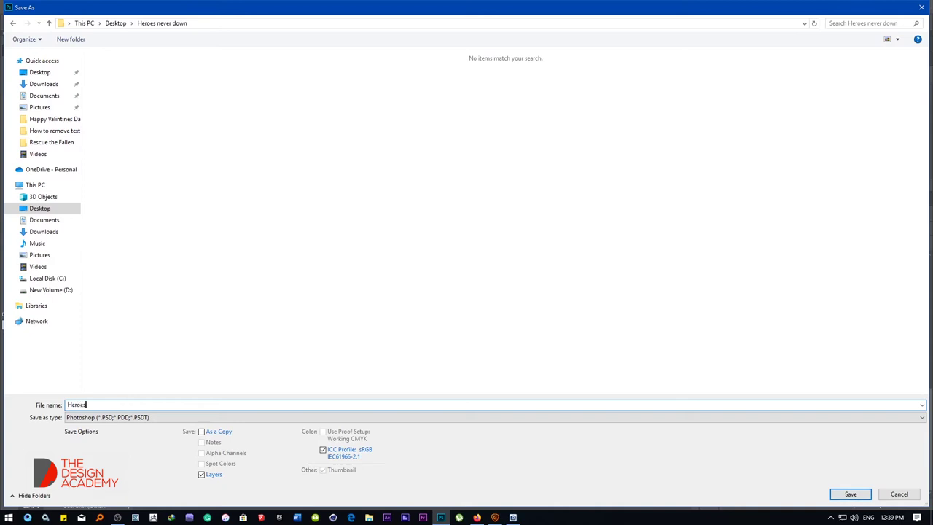
pyautogui.press('Return')
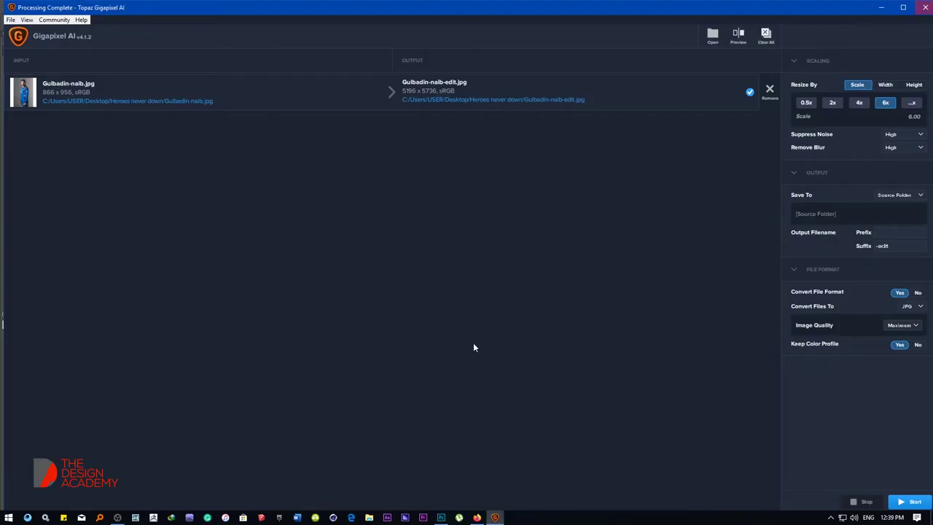
# Close Gigapixel, switch to Firefox, and check the Facebook notifications before reloading the home page.
pyautogui.click(920, 7)
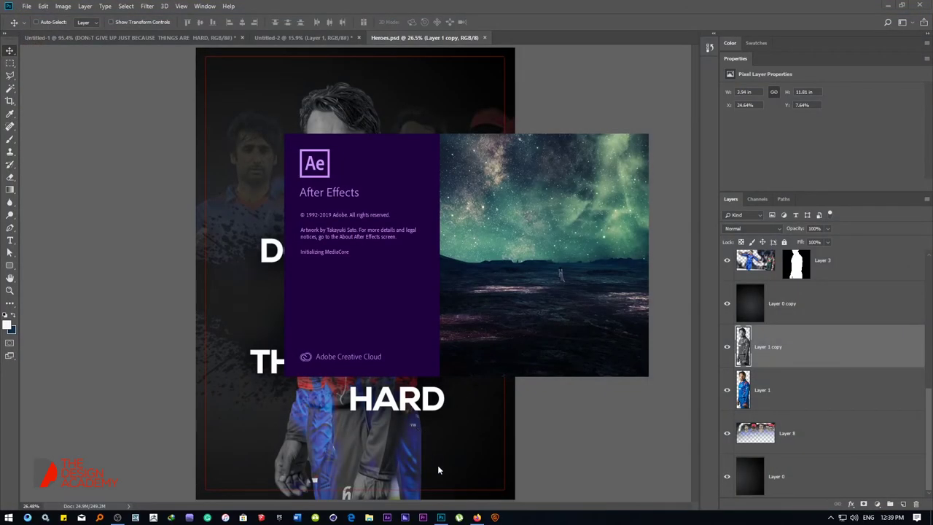
pyautogui.click(478, 518)
pyautogui.click(44, 8)
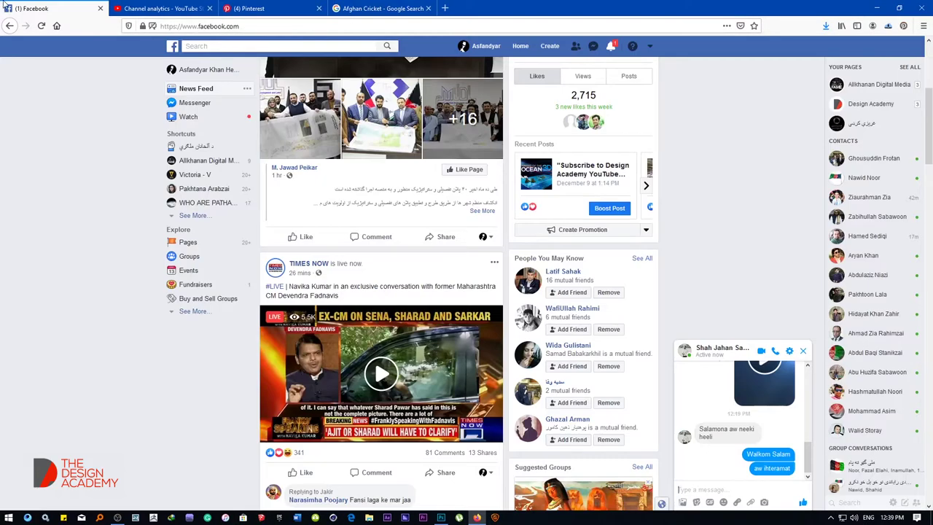
pyautogui.click(611, 46)
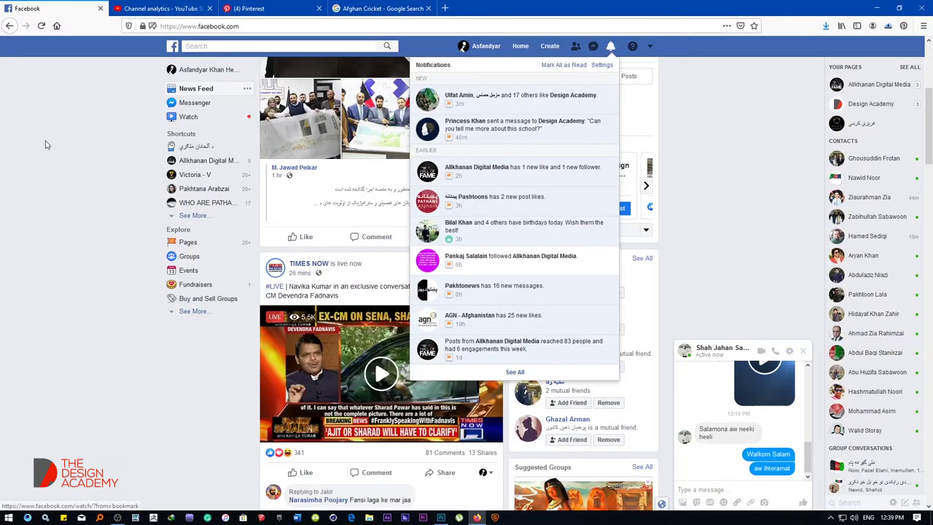
pyautogui.click(94, 151)
pyautogui.click(42, 25)
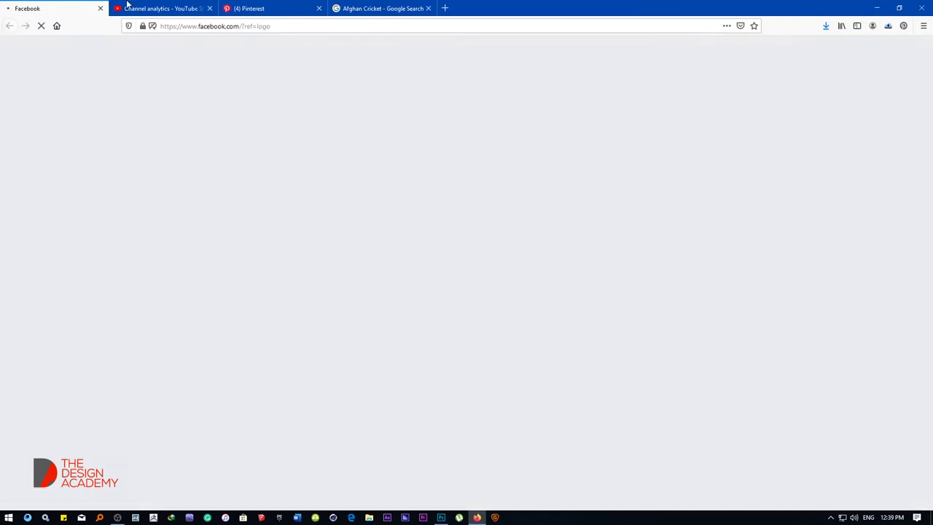
# Show the impressions graph in the YouTube Studio channel analytics and scroll through the reach data.
pyautogui.click(161, 8)
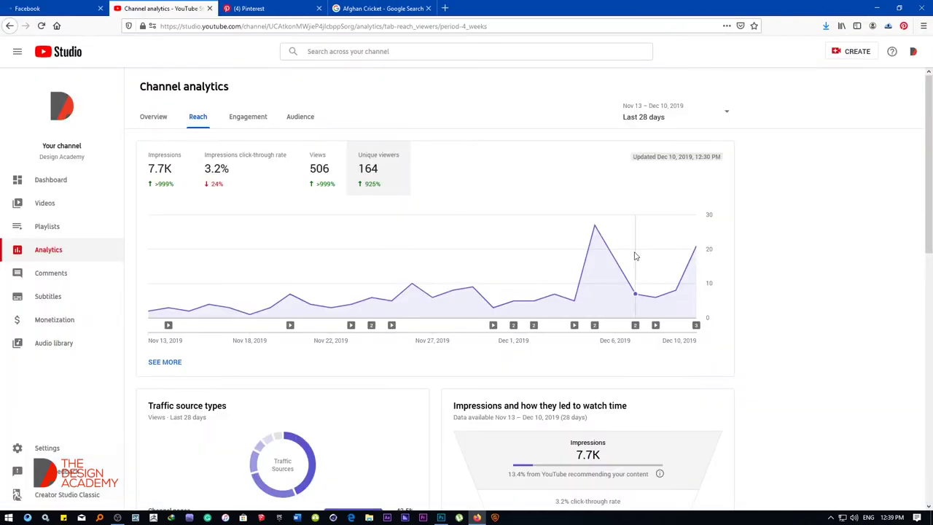
pyautogui.click(171, 162)
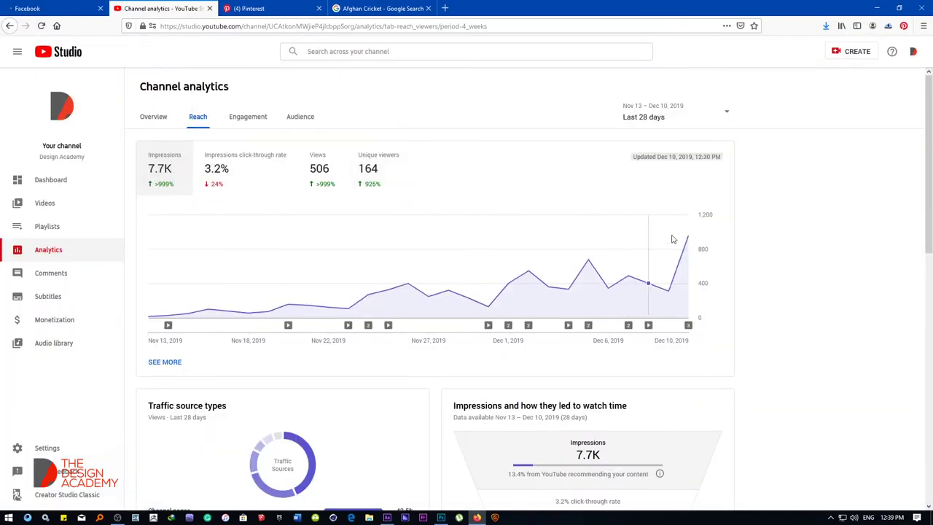
pyautogui.moveTo(689, 239)
pyautogui.scroll(-5, 597, 215)
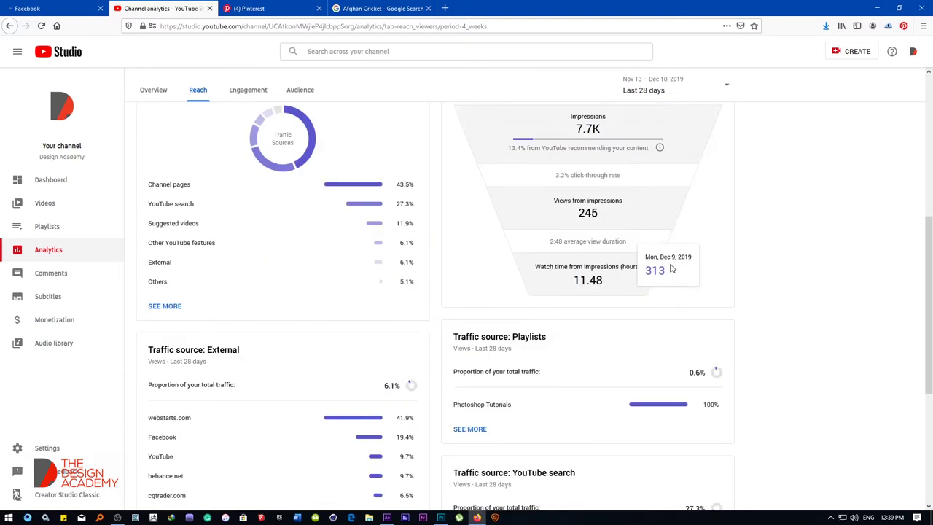
pyautogui.scroll(3, 589, 261)
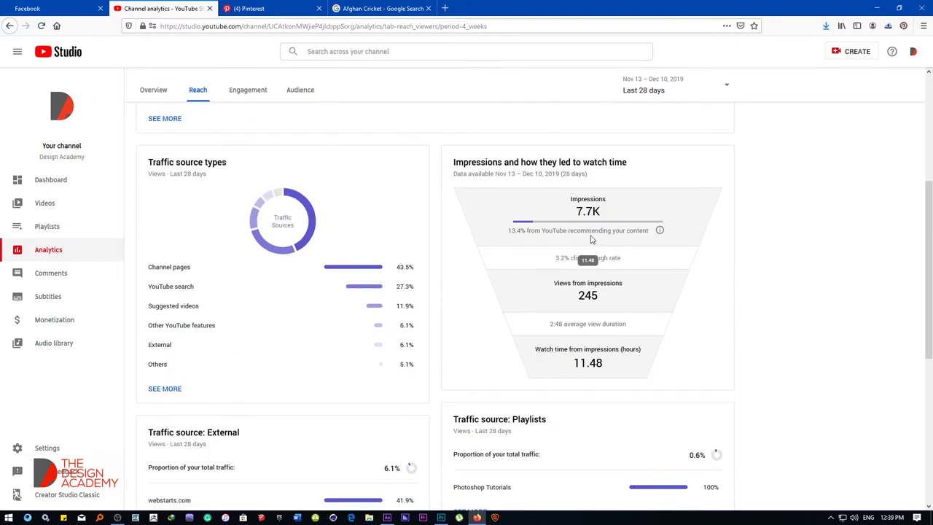
# Glance at the Pinterest quote and Afghan Cricket image search, then return to YouTube analytics.
pyautogui.click(244, 7)
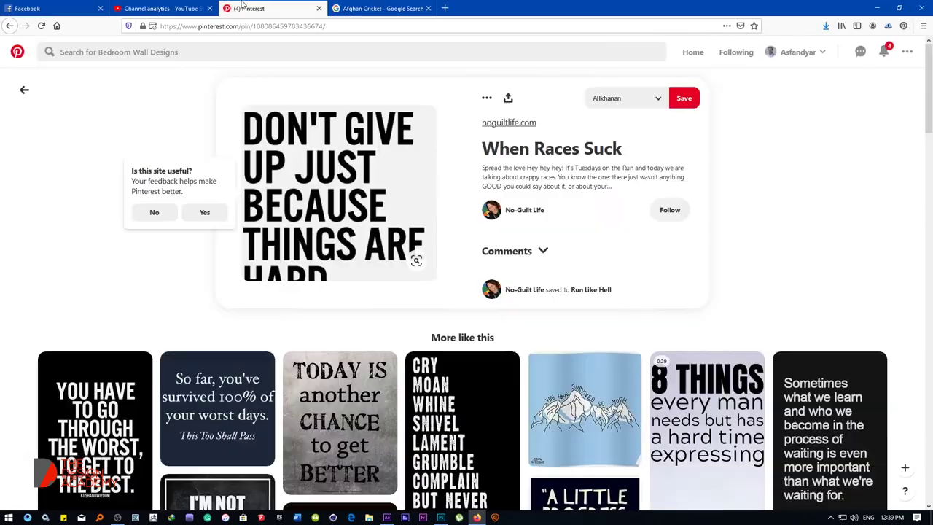
pyautogui.click(377, 6)
pyautogui.click(281, 7)
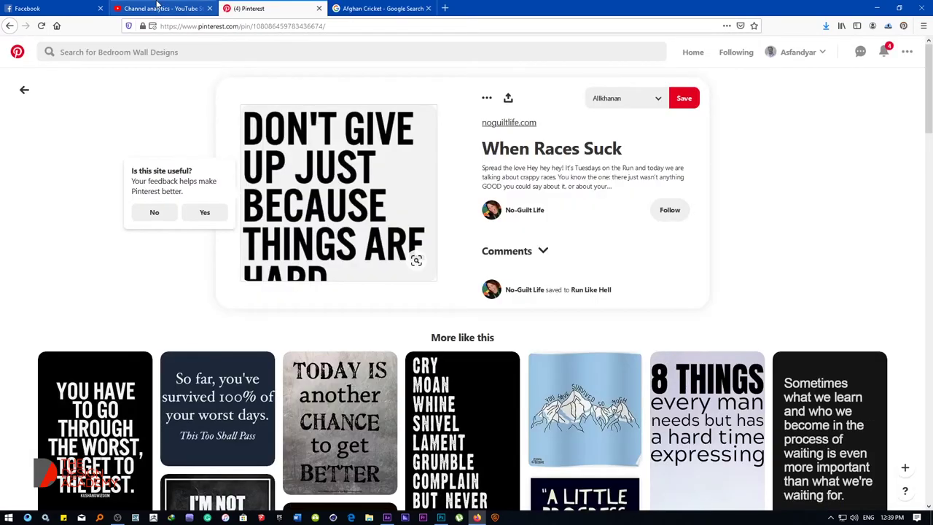
pyautogui.click(164, 8)
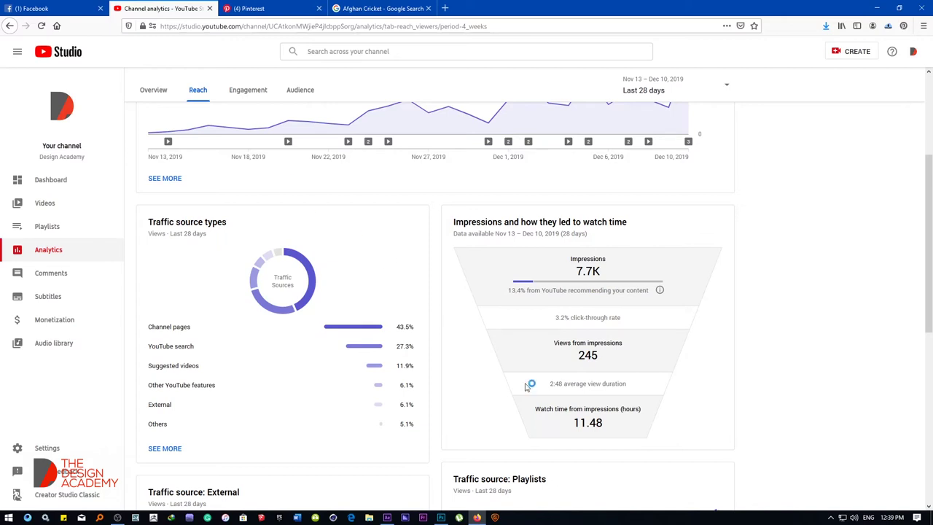
# Start a fresh After Effects project, cancelling the New Composition settings.
pyautogui.click(389, 518)
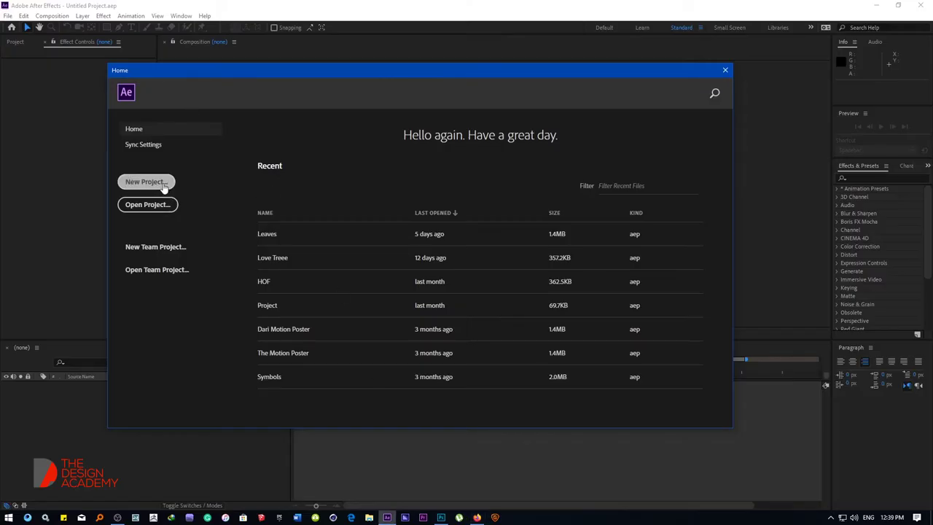
pyautogui.click(146, 182)
pyautogui.click(429, 195)
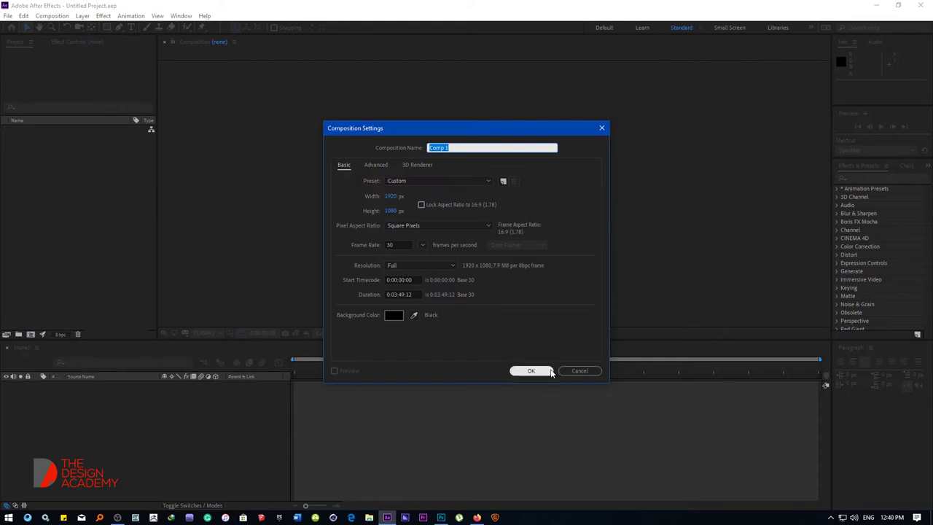
pyautogui.click(580, 370)
# Import Desktop > Heroes never down > Heroes.psd as Composition – Retain Layer Sizes.
pyautogui.doubleClick(61, 186)
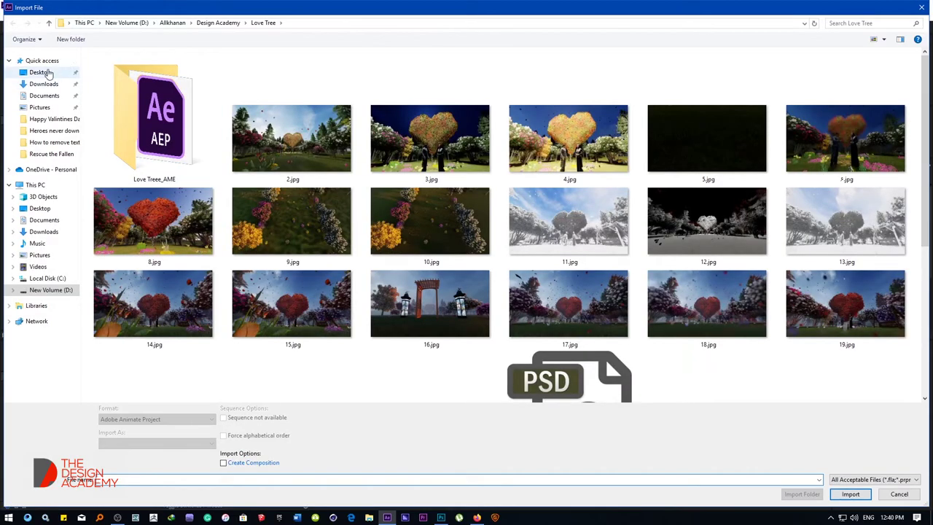
pyautogui.click(40, 72)
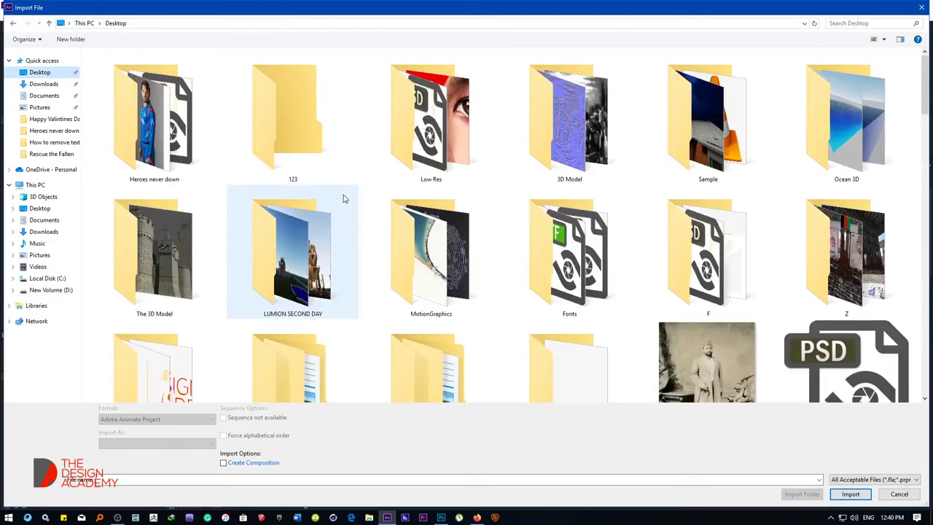
pyautogui.doubleClick(119, 125)
pyautogui.doubleClick(421, 153)
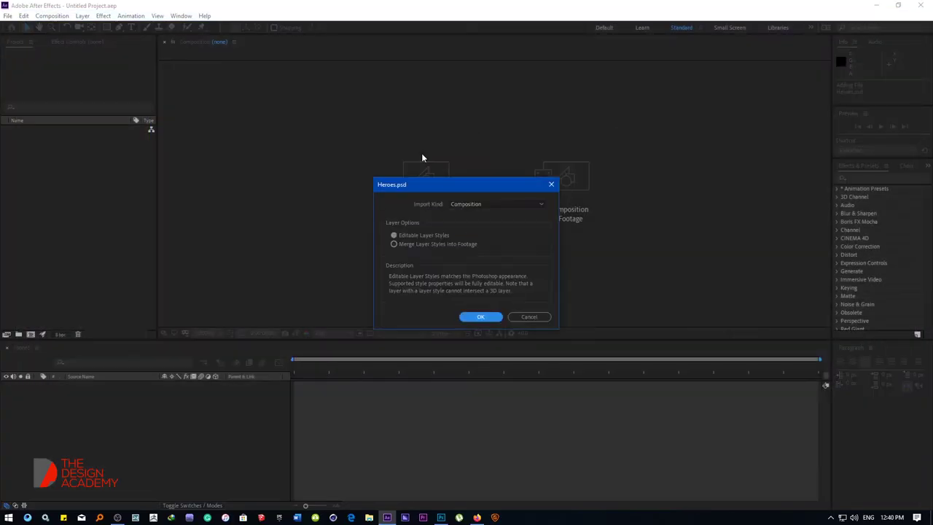
pyautogui.click(485, 206)
pyautogui.click(493, 236)
pyautogui.click(490, 318)
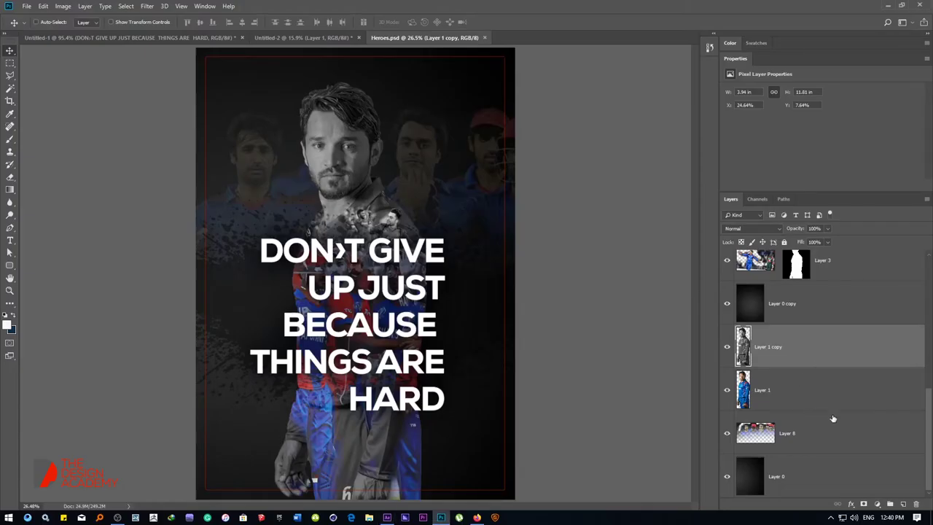
pyautogui.scroll(3, 834, 418)
pyautogui.scroll(3, 834, 418)
pyautogui.scroll(1, 834, 416)
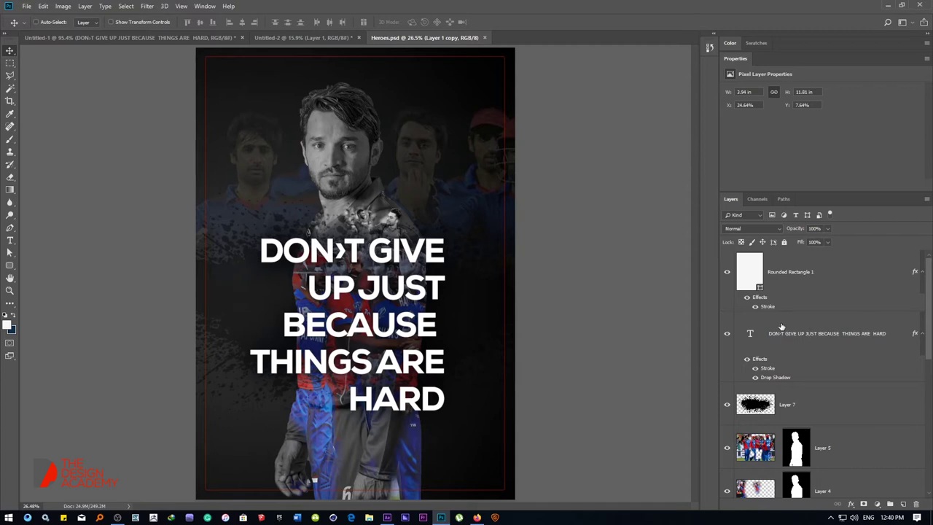
# Open the Heroes composition, fit the whole poster in the viewer, and open Photoshop's Image Size.
pyautogui.click(387, 517)
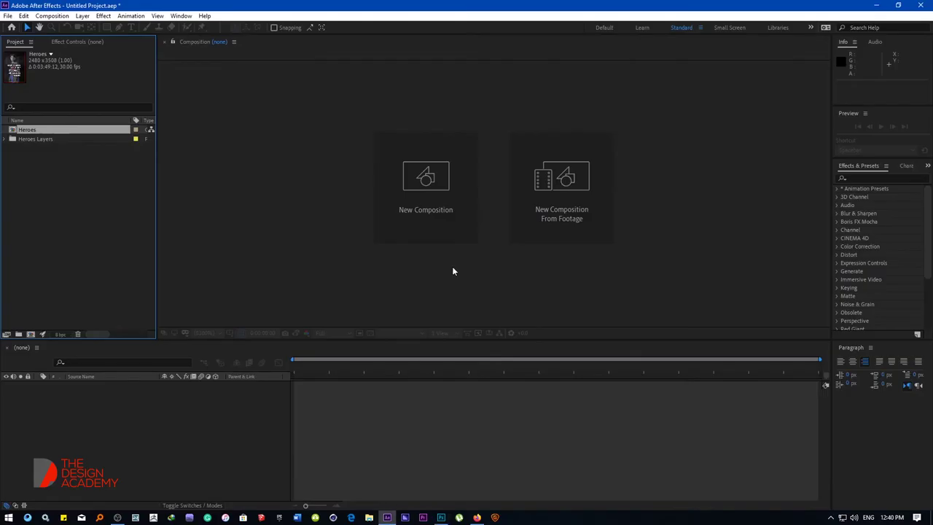
pyautogui.doubleClick(23, 130)
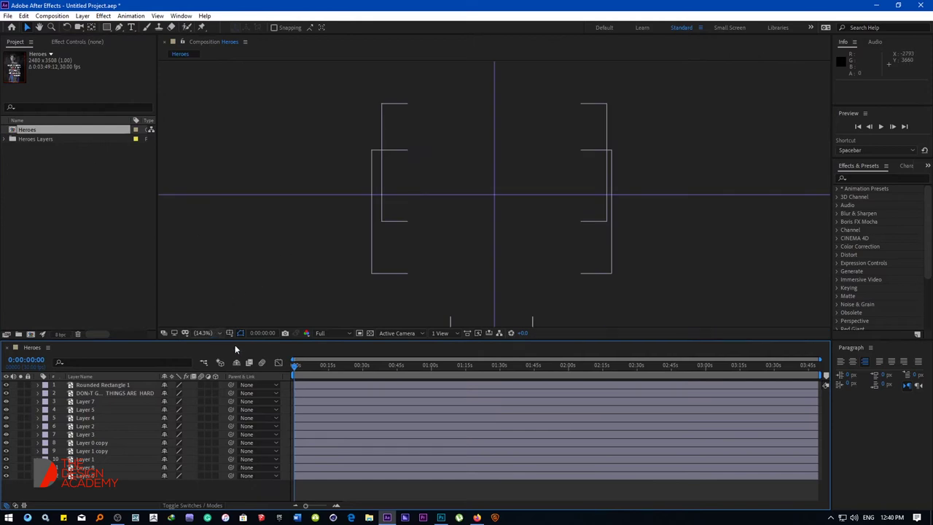
pyautogui.click(218, 333)
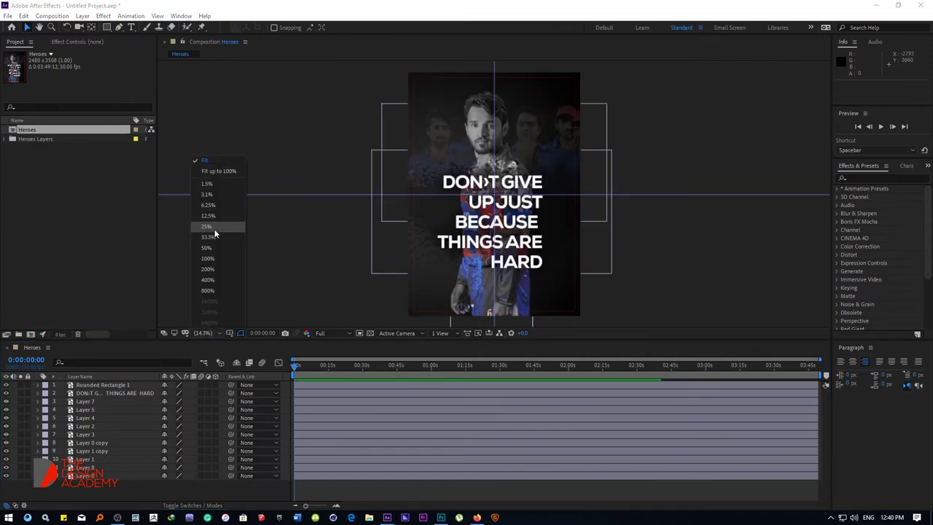
pyautogui.click(208, 184)
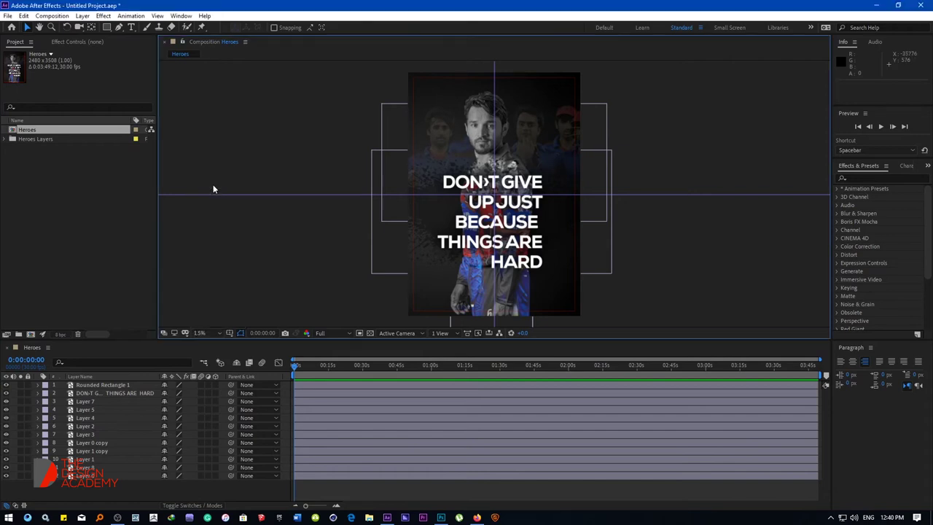
pyautogui.click(204, 334)
pyautogui.click(214, 160)
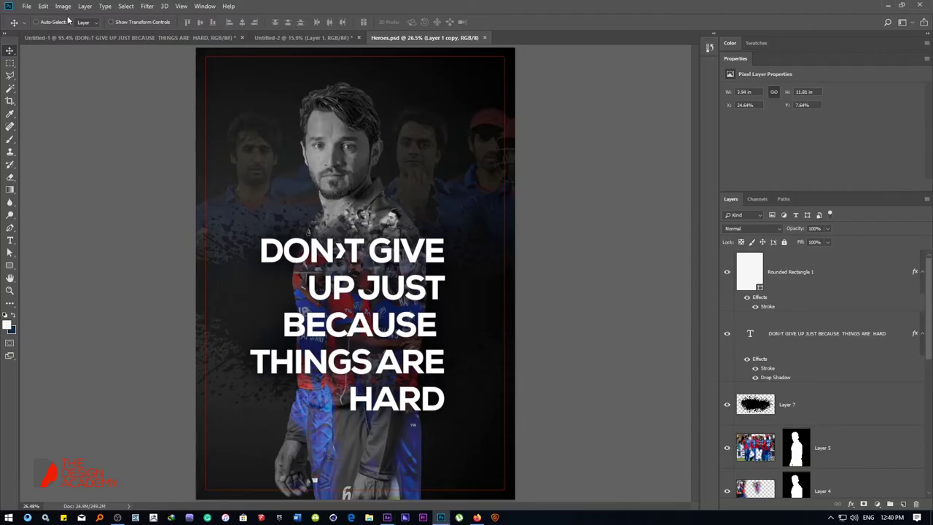
pyautogui.click(62, 6)
pyautogui.click(80, 77)
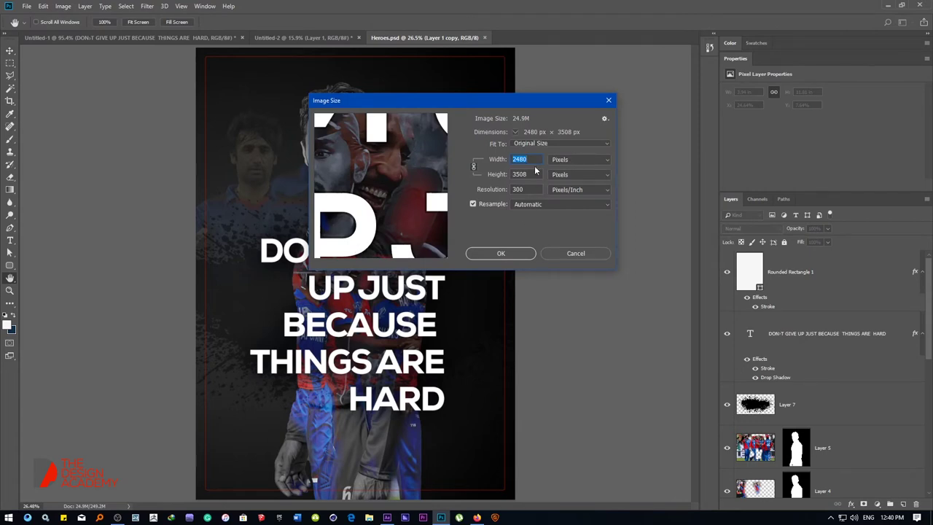
# Resize the poster to a 1920 px height and save it as For Compositing.psd.
pyautogui.write('1920')
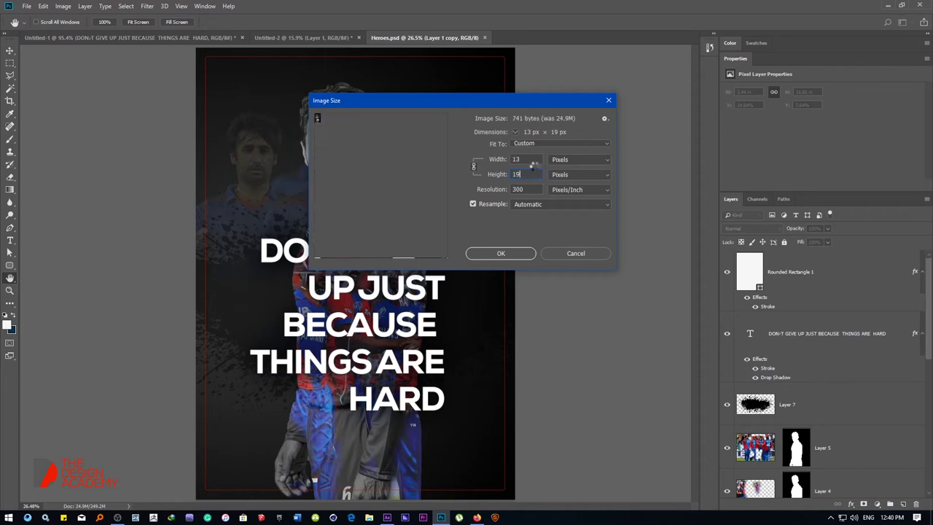
pyautogui.press('Return')
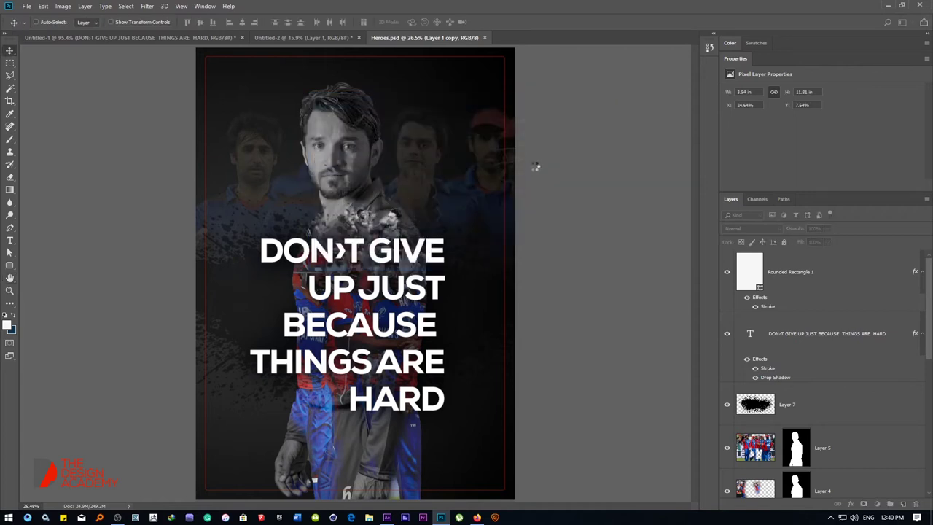
pyautogui.hotkey('ctrl', 'shift', 's')
pyautogui.write('For Compositing')
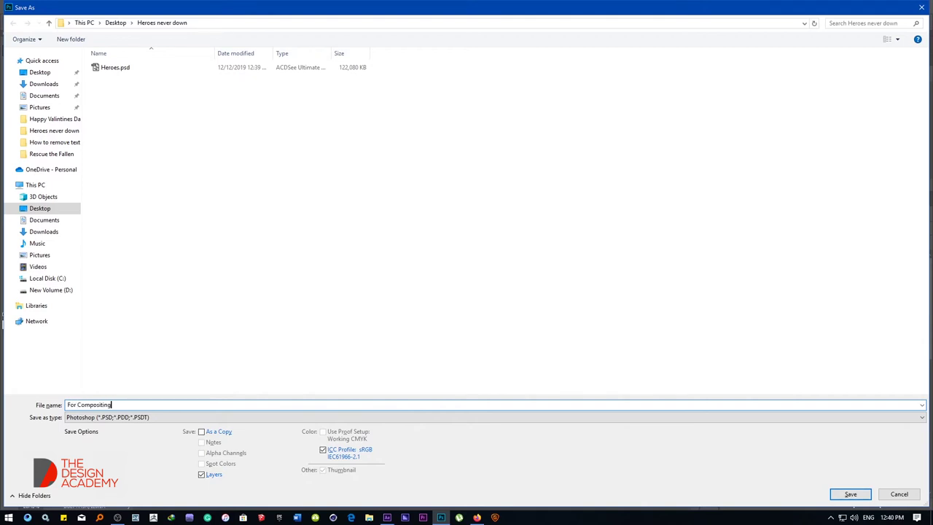
pyautogui.press('Return')
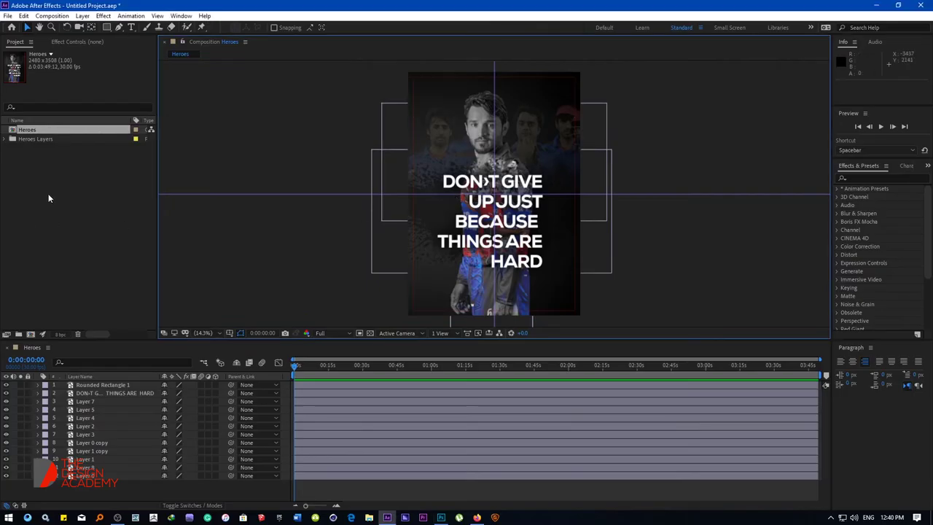
# Delete the old Heroes items, then import For Compositing.psd as a composition and open it.
pyautogui.moveTo(49, 198); pyautogui.dragTo(3, 126)
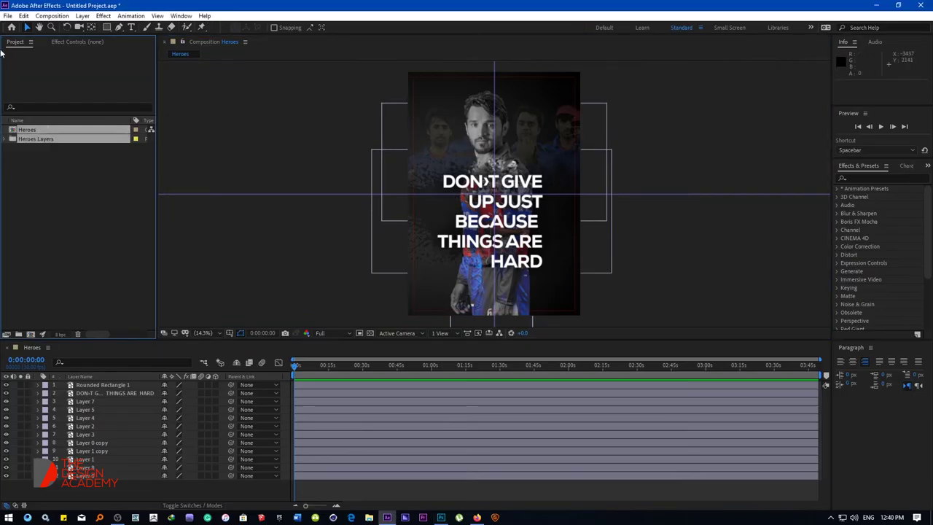
pyautogui.press('Delete')
pyautogui.press('Return')
pyautogui.doubleClick(60, 232)
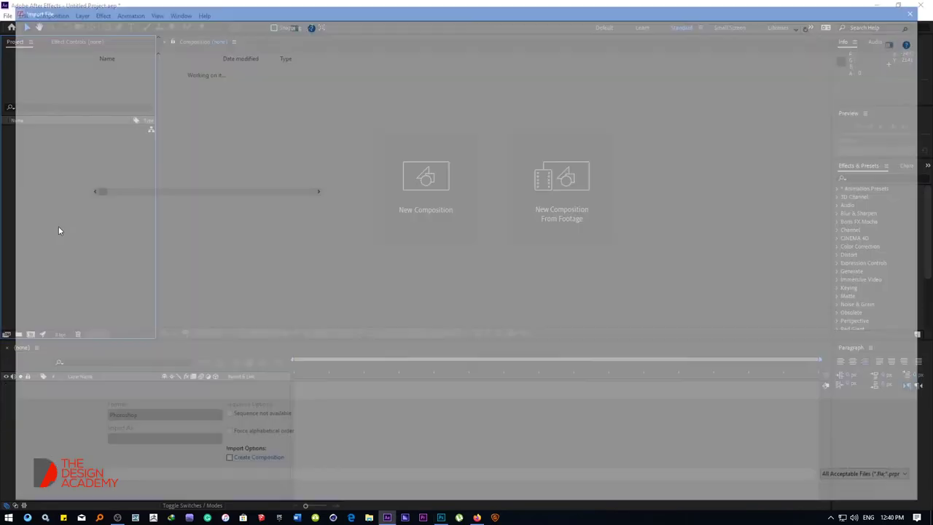
pyautogui.doubleClick(123, 67)
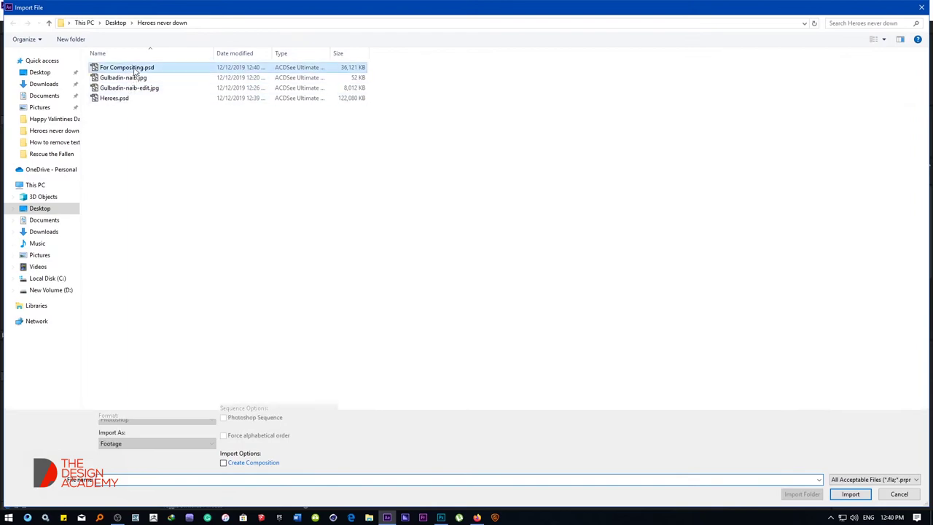
pyautogui.click(475, 317)
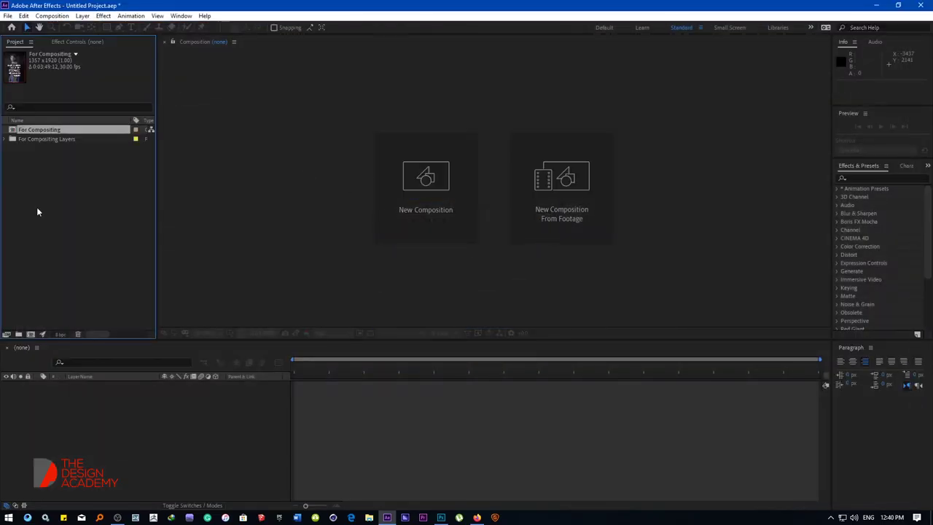
pyautogui.doubleClick(13, 131)
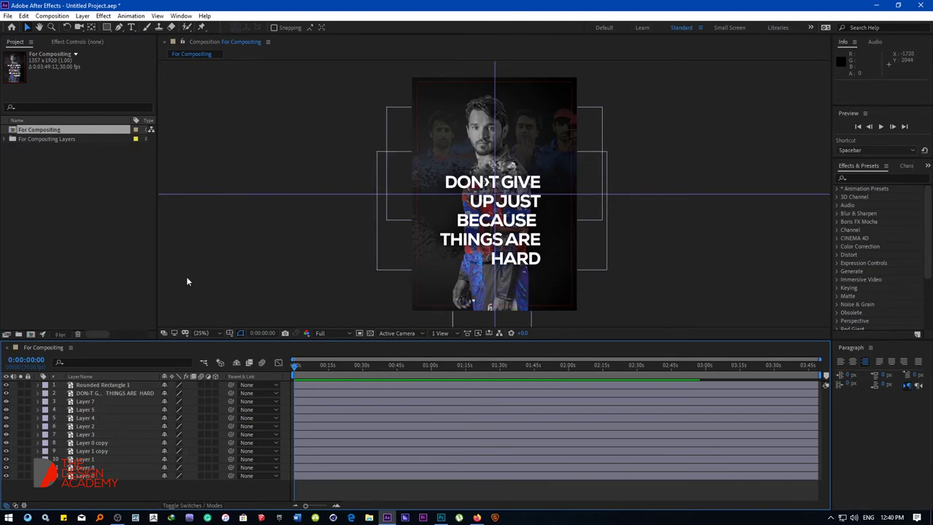
# Add a new Camera 1 layer using a lens preset.
pyautogui.click(83, 15)
pyautogui.moveTo(88, 26)
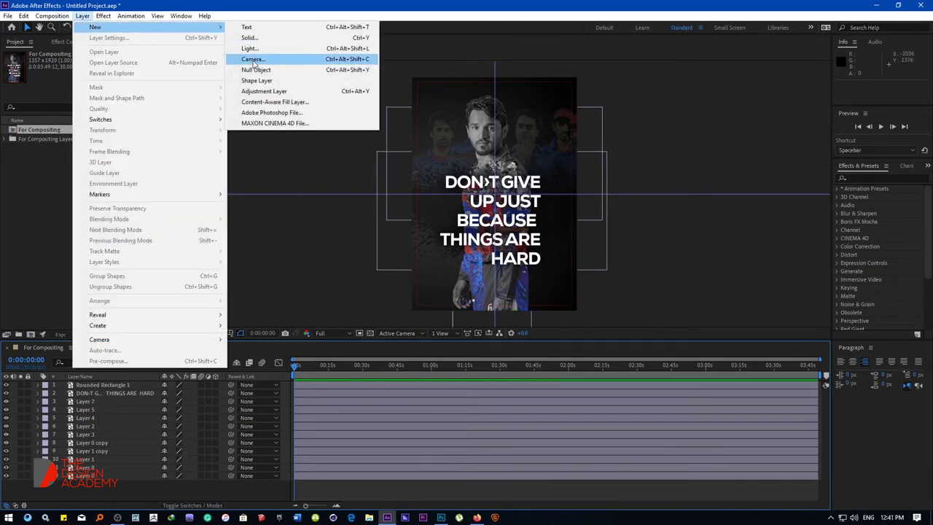
pyautogui.click(256, 60)
pyautogui.click(280, 290)
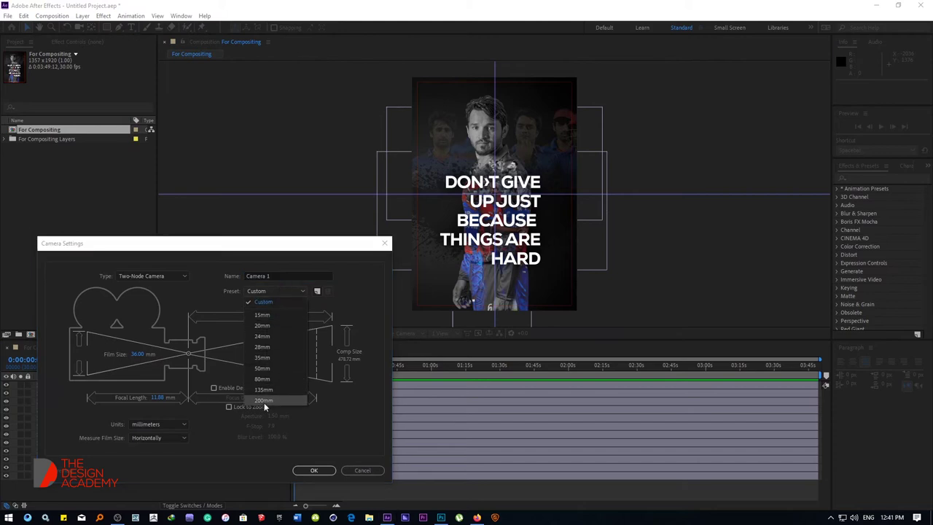
pyautogui.click(266, 316)
pyautogui.click(325, 469)
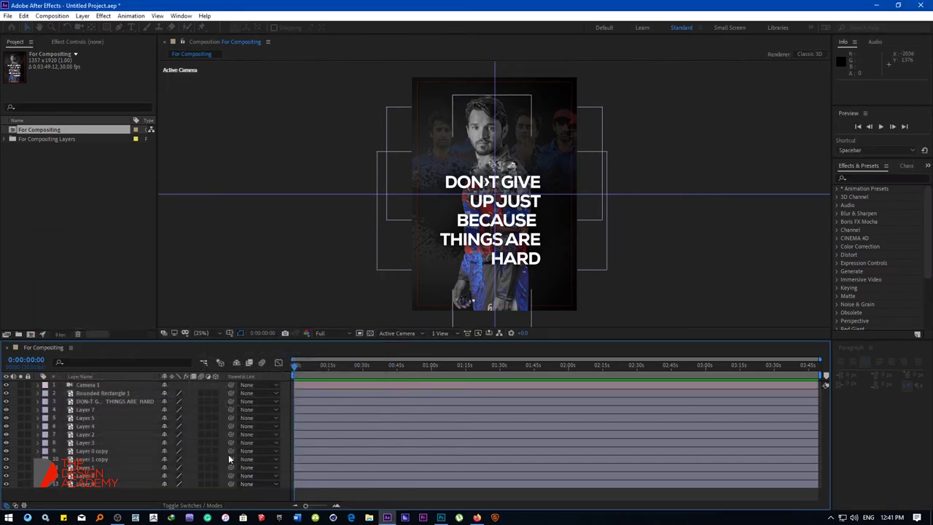
# View the 3D scene from Custom View 3, then return to the Selection tool.
pyautogui.click(79, 27)
pyautogui.click(408, 335)
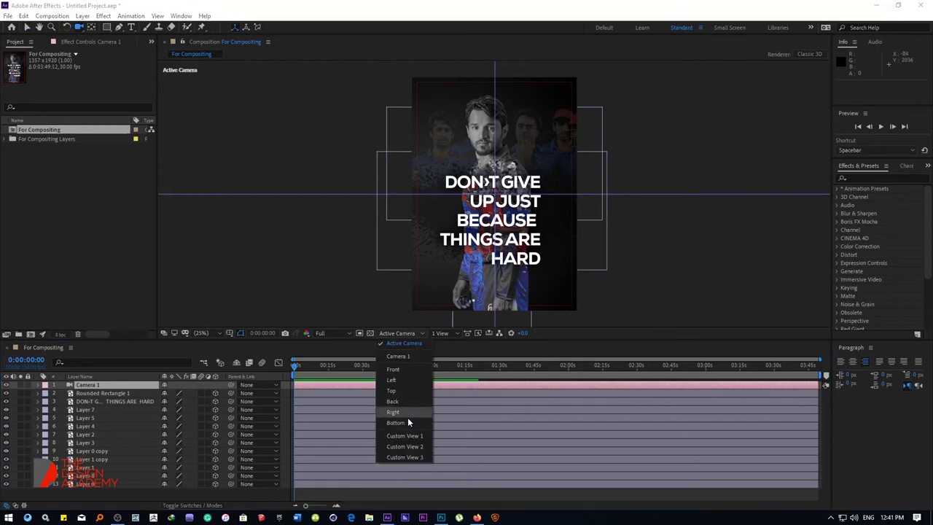
pyautogui.click(405, 458)
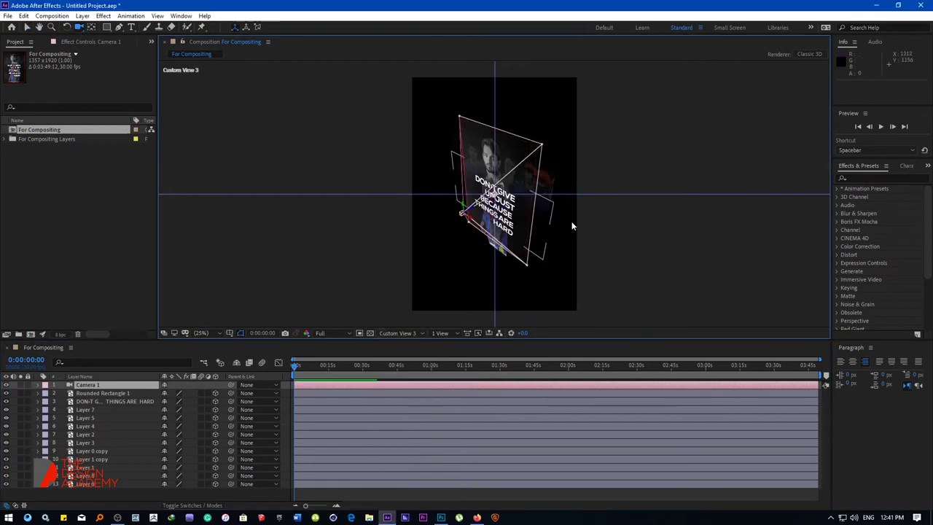
pyautogui.press('v')
pyautogui.click(557, 243)
# View the poster at 100%, hide the Rounded Rectangle 1 layer, and select the text layer.
pyautogui.click(106, 393)
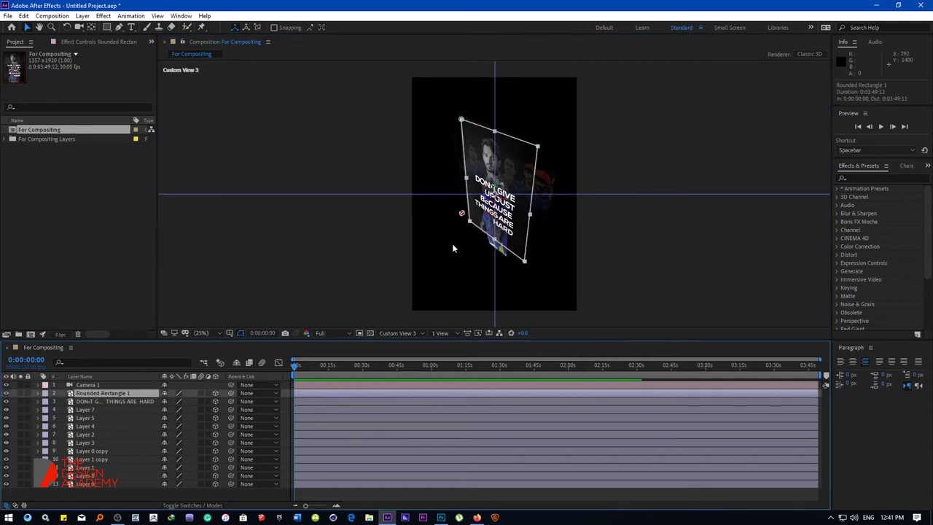
pyautogui.press('/')
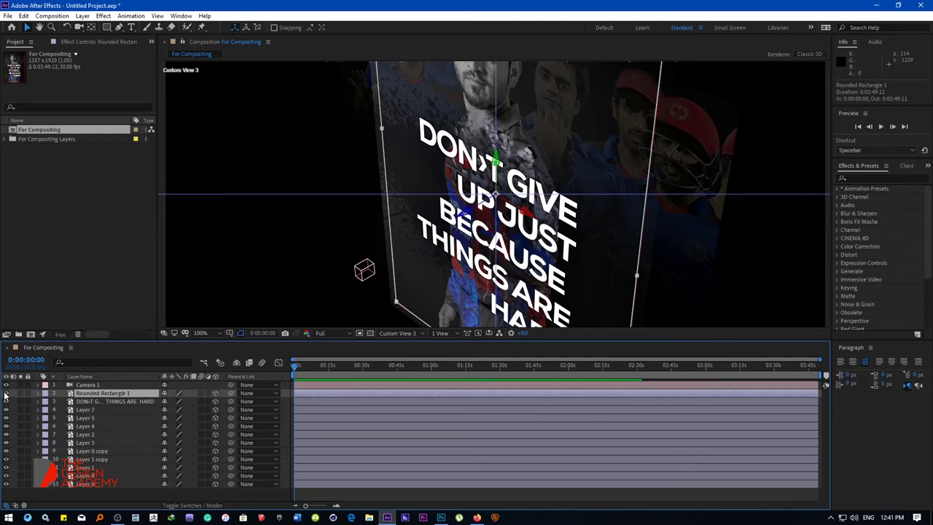
pyautogui.click(6, 394)
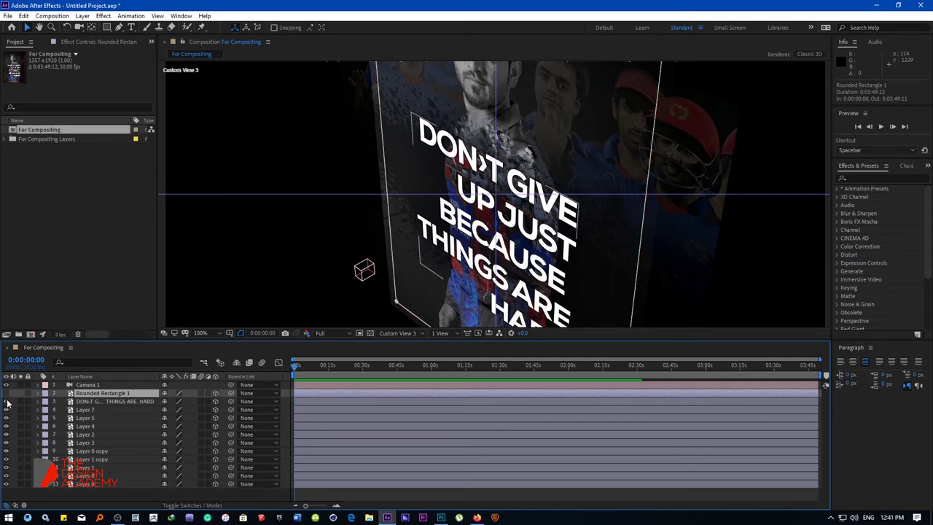
pyautogui.click(77, 401)
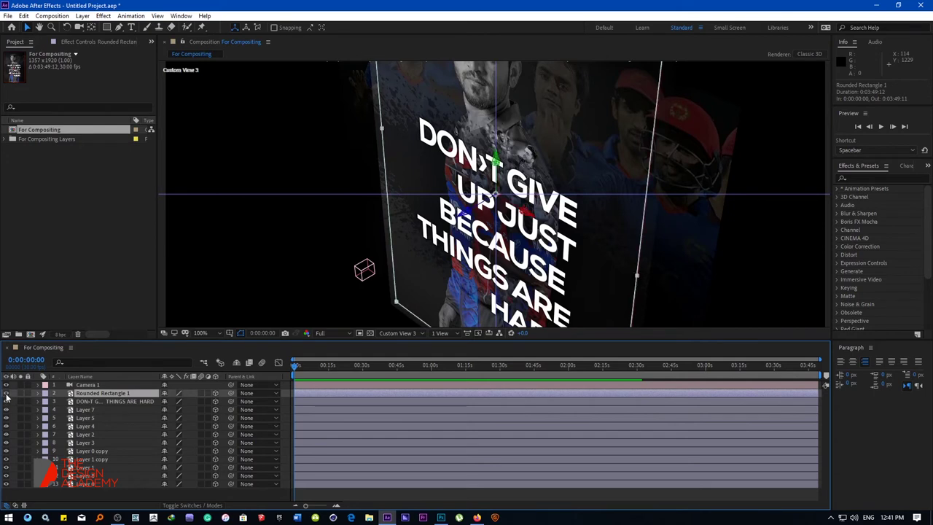
pyautogui.click(85, 417)
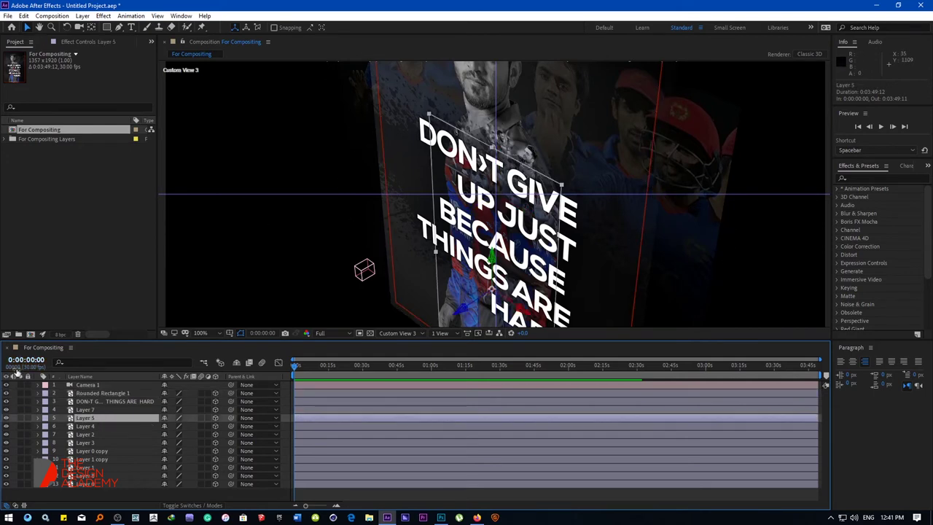
pyautogui.click(81, 402)
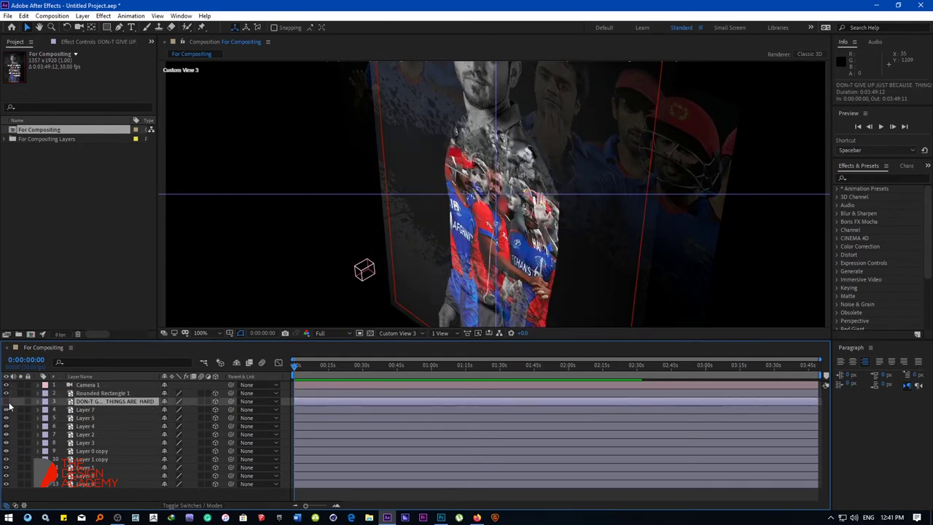
# Browse the text layer's context-menu options and open the layer alone, then return to the composition.
pyautogui.rightClick(92, 406)
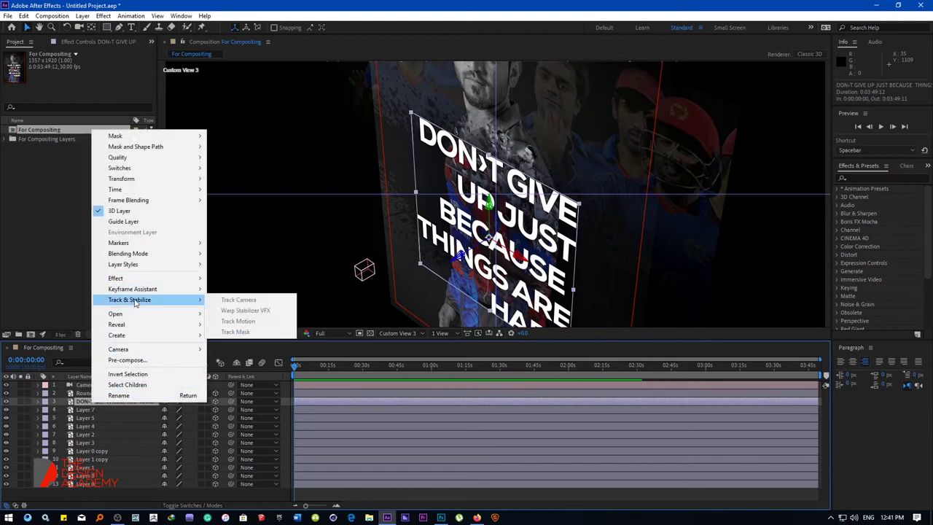
pyautogui.moveTo(135, 279)
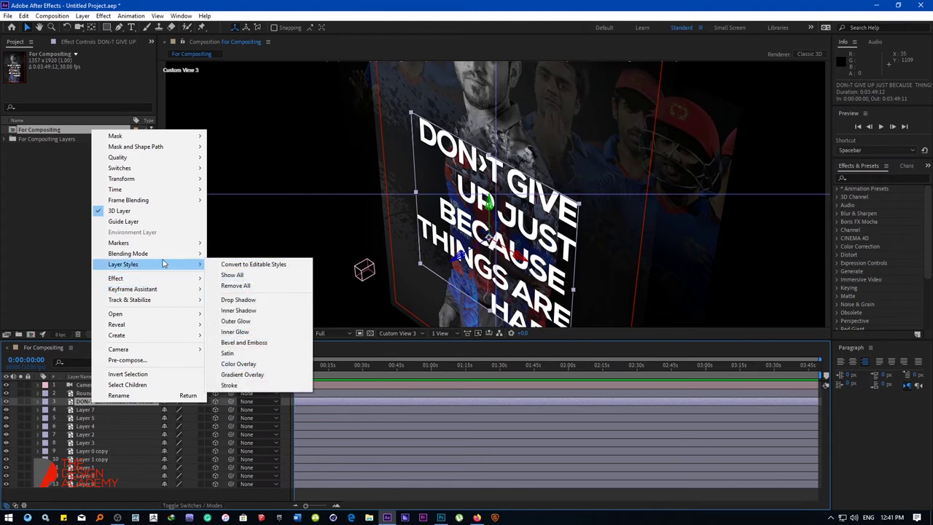
pyautogui.click(216, 267)
pyautogui.rightClick(92, 406)
pyautogui.click(89, 407)
pyautogui.rightClick(89, 406)
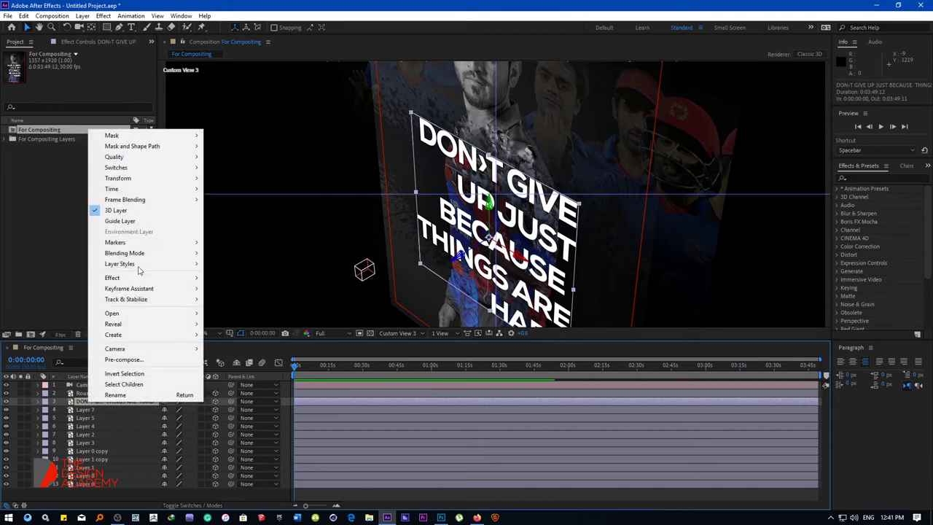
pyautogui.moveTo(137, 204)
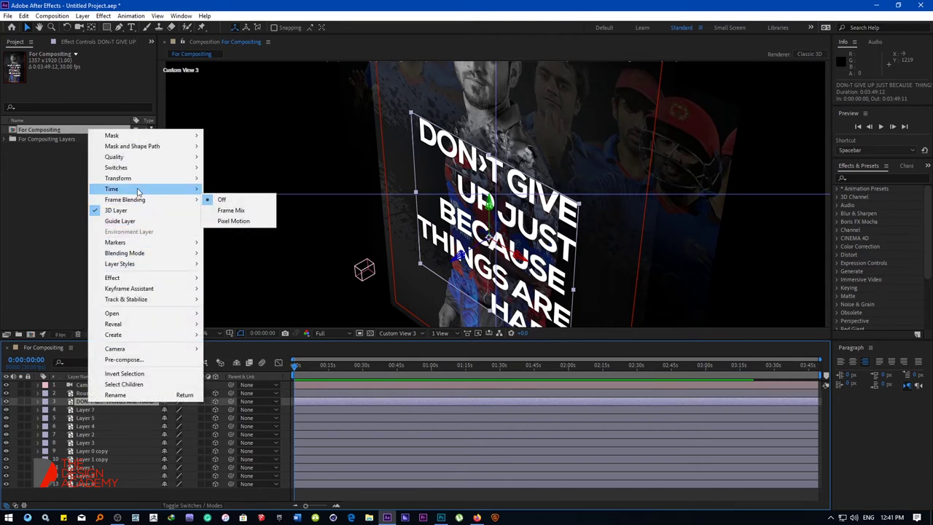
pyautogui.moveTo(143, 265)
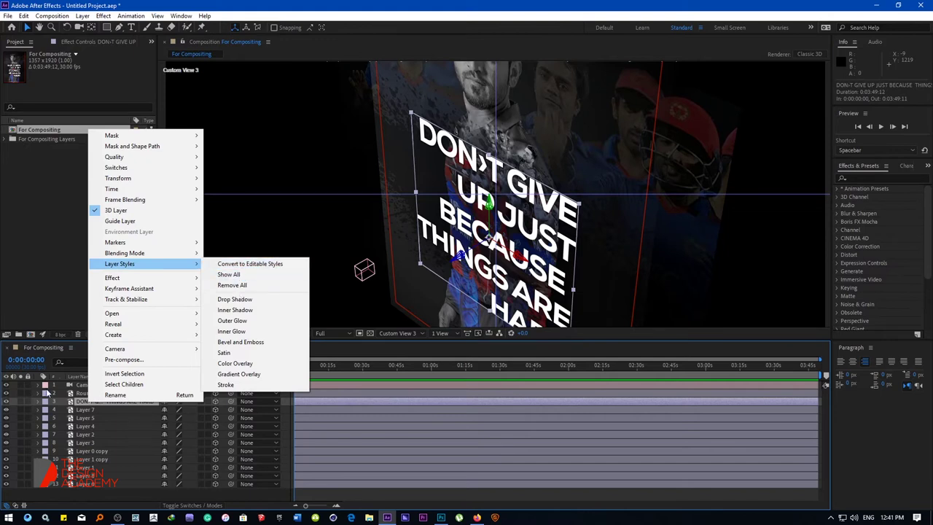
pyautogui.click(71, 403)
pyautogui.doubleClick(86, 405)
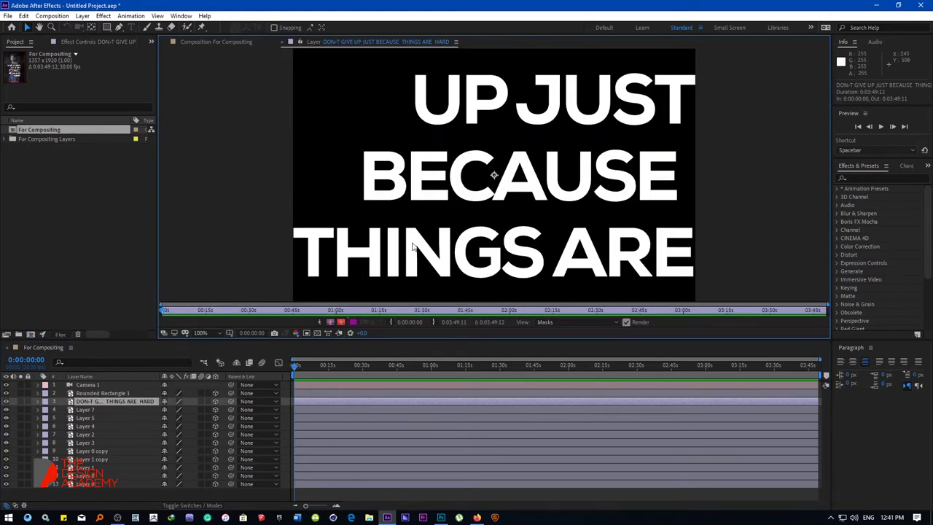
pyautogui.click(193, 41)
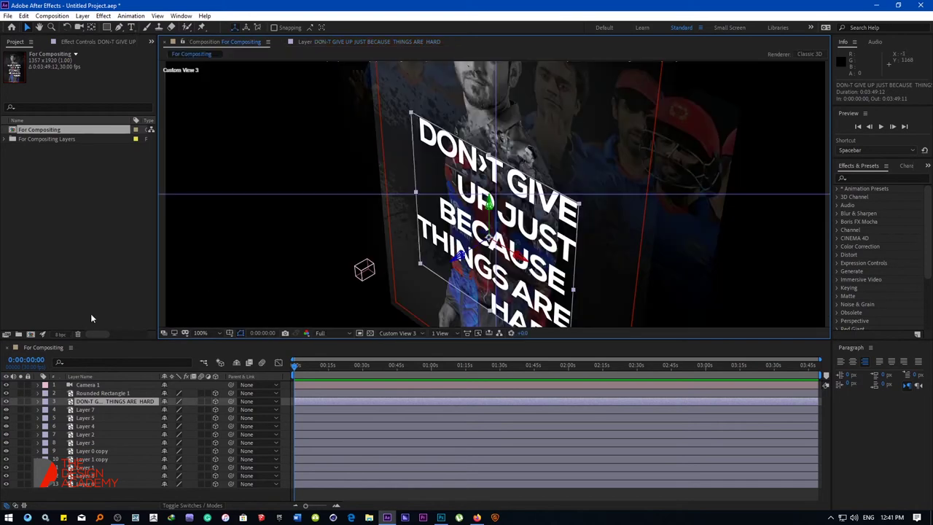
# Convert the text layer's imported layer styles to editable styles via Layer > Layer Styles.
pyautogui.click(89, 15)
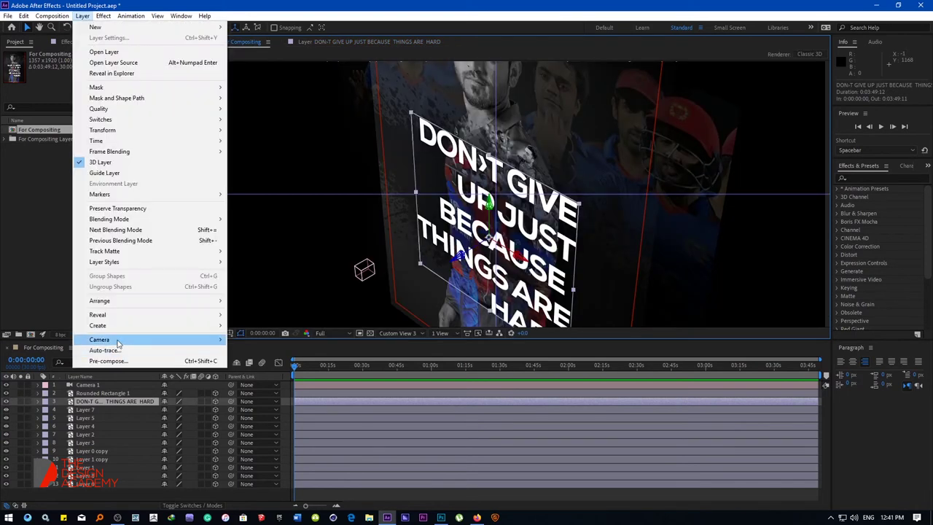
pyautogui.moveTo(120, 339)
pyautogui.moveTo(134, 263)
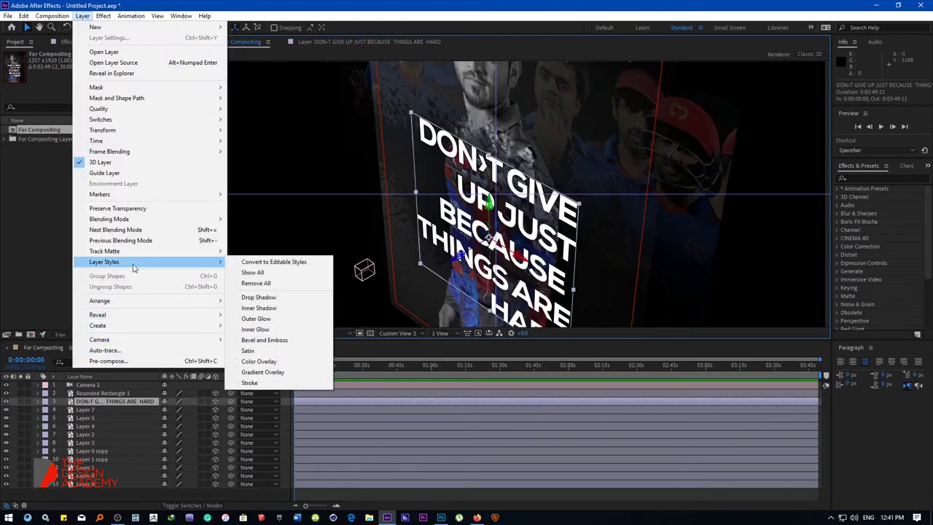
pyautogui.click(275, 262)
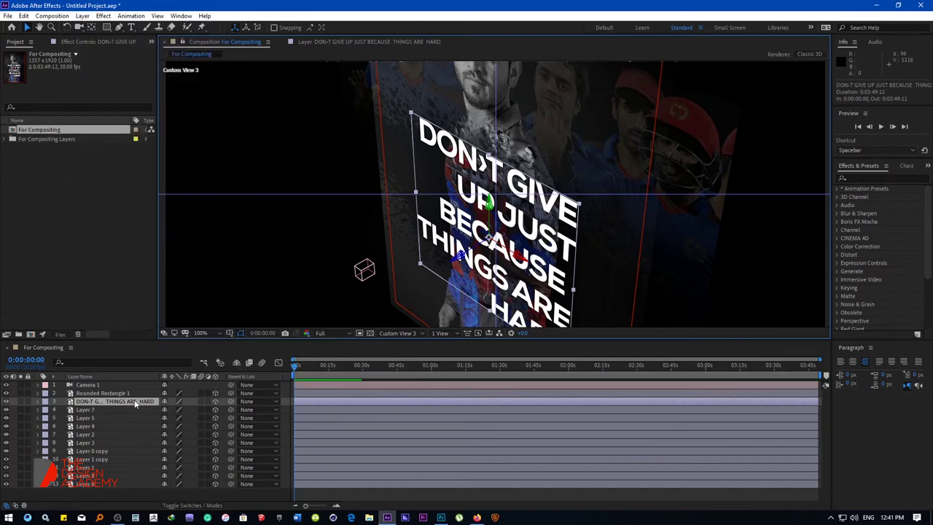
pyautogui.hotkey('ctrl', 'e')
# Commit and save the text edit in Photoshop, then restore DON'T GIVE UP as editable type in After Effects.
pyautogui.doubleClick(376, 268)
pyautogui.hotkey('ctrl', 'Return')
pyautogui.hotkey('ctrl', 's')
pyautogui.hotkey('alt', 'Tab')
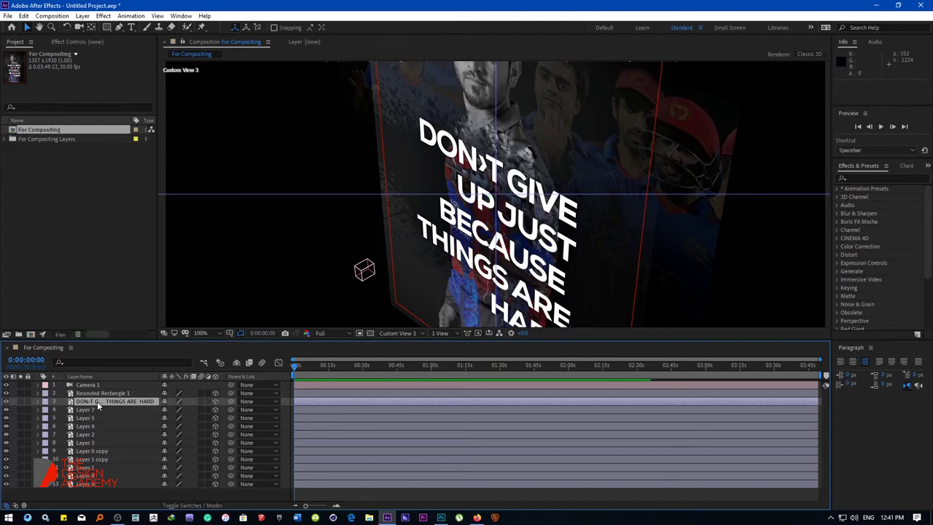
pyautogui.press('Delete')
pyautogui.hotkey('ctrl', 't')
pyautogui.click(319, 149)
pyautogui.hotkey('ctrl', 'z')
pyautogui.hotkey('ctrl', 'z')
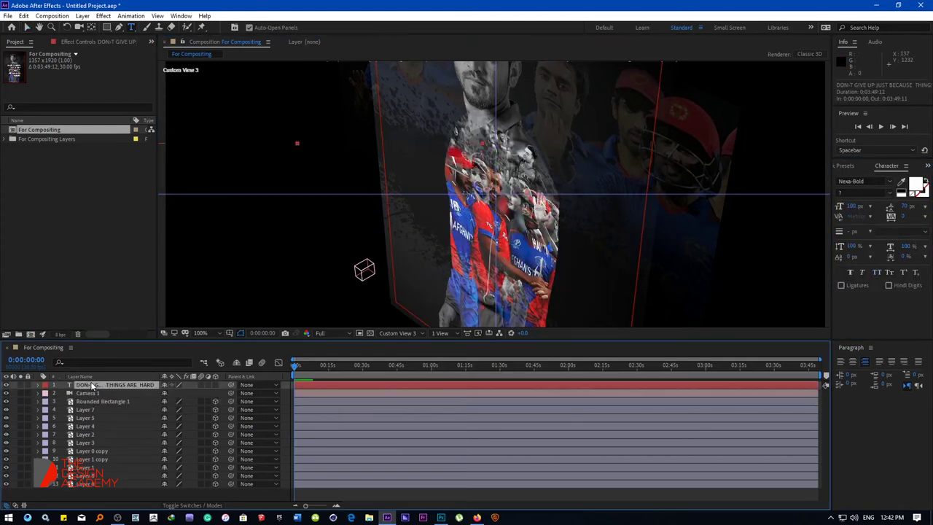
# Shift the slogan text to the right and place Camera 1 just above the text layer.
pyautogui.press('v')
pyautogui.moveTo(430, 183); pyautogui.dragTo(504, 185)
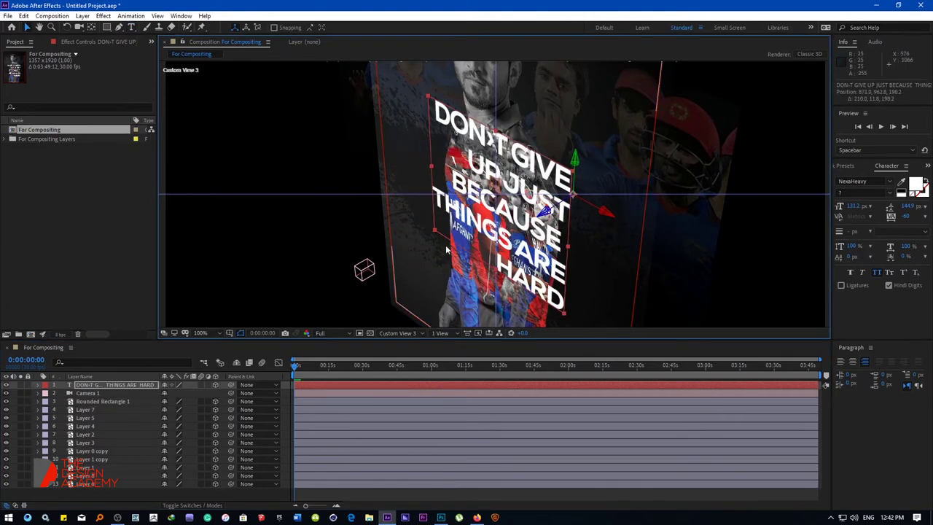
pyautogui.moveTo(98, 385); pyautogui.dragTo(93, 398)
pyautogui.click(93, 409)
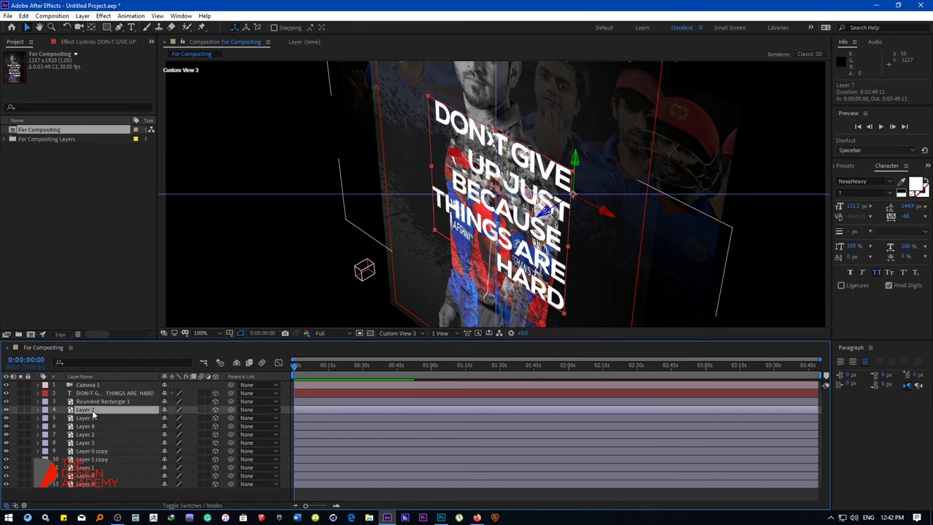
# Check what Layer 7 contains and rename it Splash.
pyautogui.click(6, 409)
pyautogui.click(6, 410)
pyautogui.click(6, 409)
pyautogui.click(6, 410)
pyautogui.rightClick(86, 410)
pyautogui.click(108, 398)
pyautogui.write('Splash')
pyautogui.press('Return')
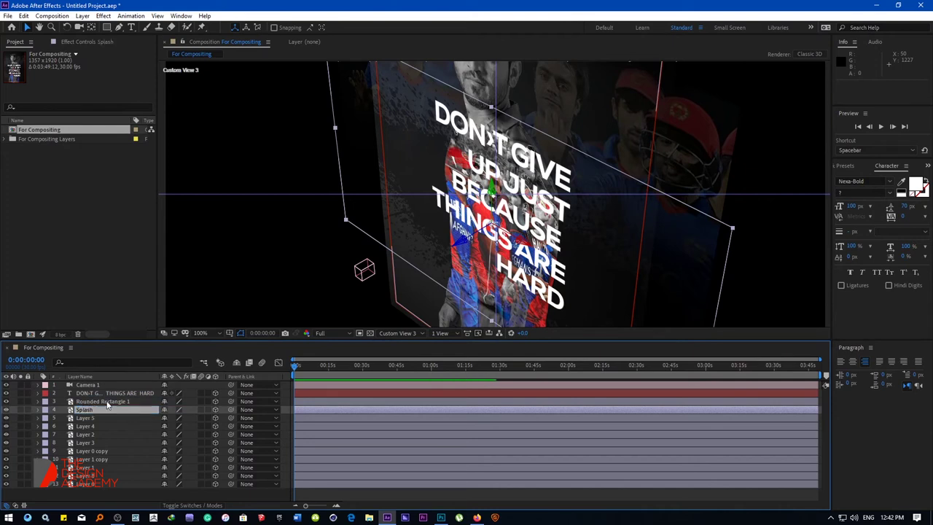
# Rename the red-jersey Layer 5 and Layer 4 to Players.
pyautogui.click(8, 422)
pyautogui.click(7, 421)
pyautogui.click(7, 421)
pyautogui.click(7, 420)
pyautogui.rightClick(85, 417)
pyautogui.click(123, 413)
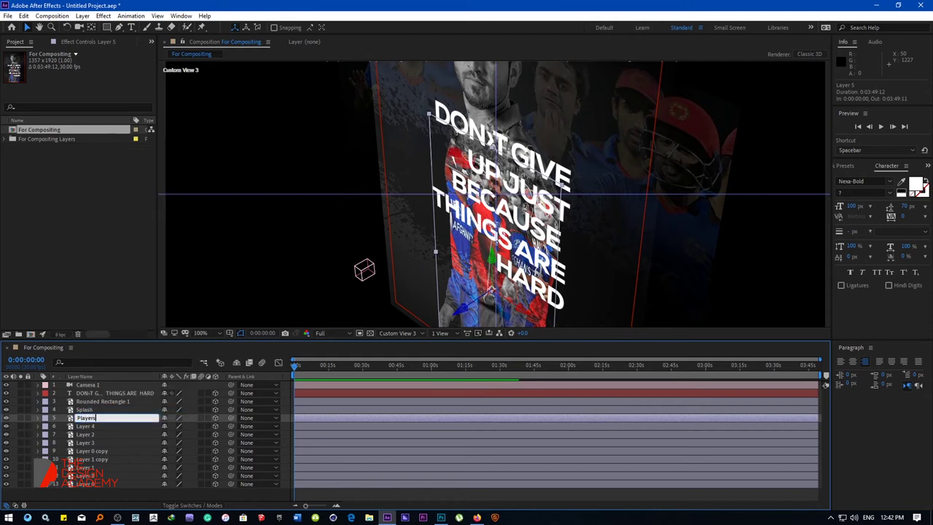
pyautogui.press('Return')
pyautogui.click(16, 429)
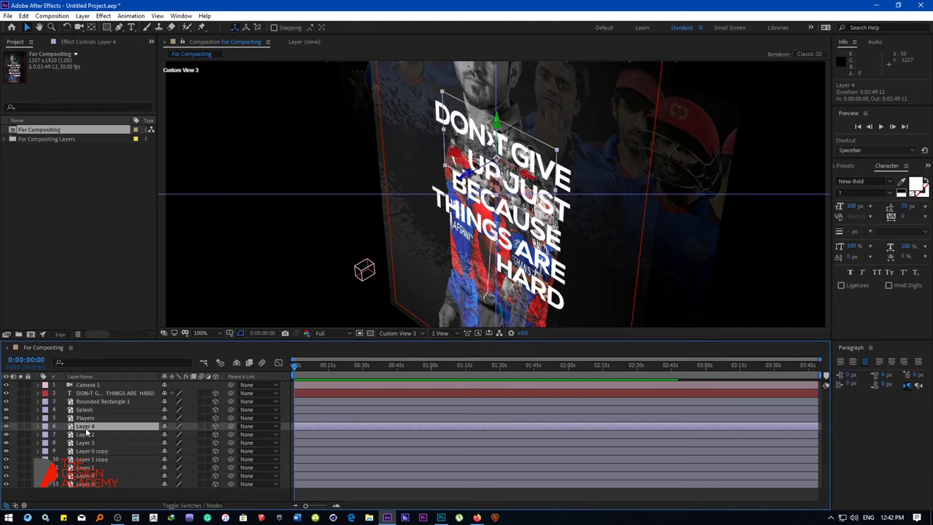
pyautogui.press('Return')
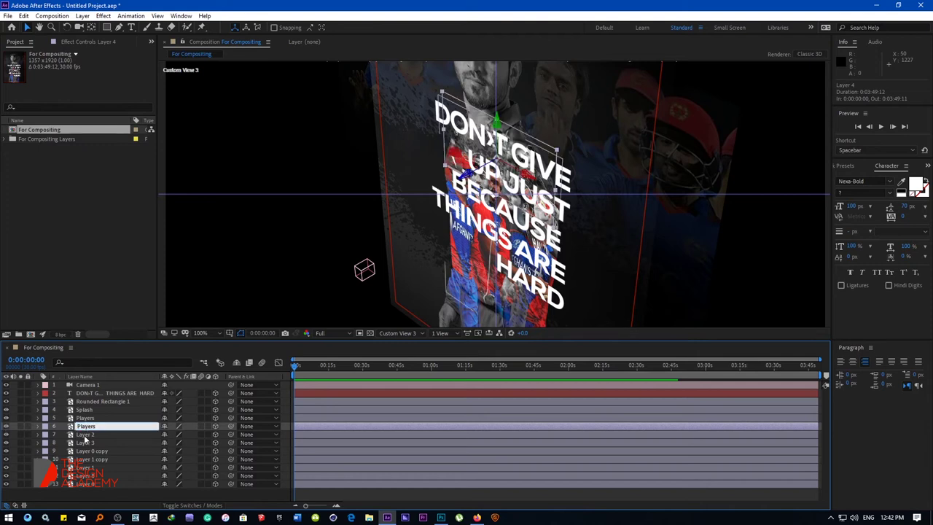
pyautogui.press('Return')
# Rename Layers 2, 3, 0 copy and 1 copy to Players as well.
pyautogui.click(43, 435)
pyautogui.press('Return')
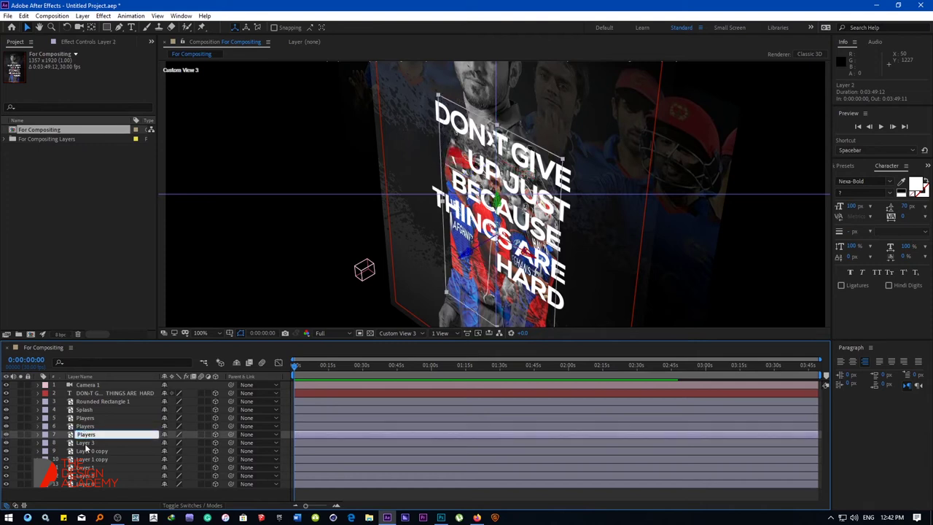
pyautogui.click(43, 443)
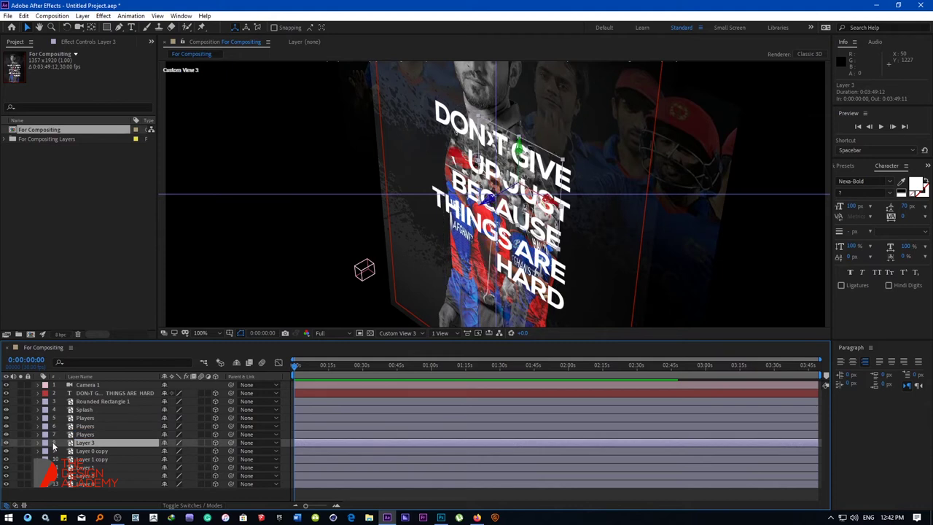
pyautogui.write('Players')
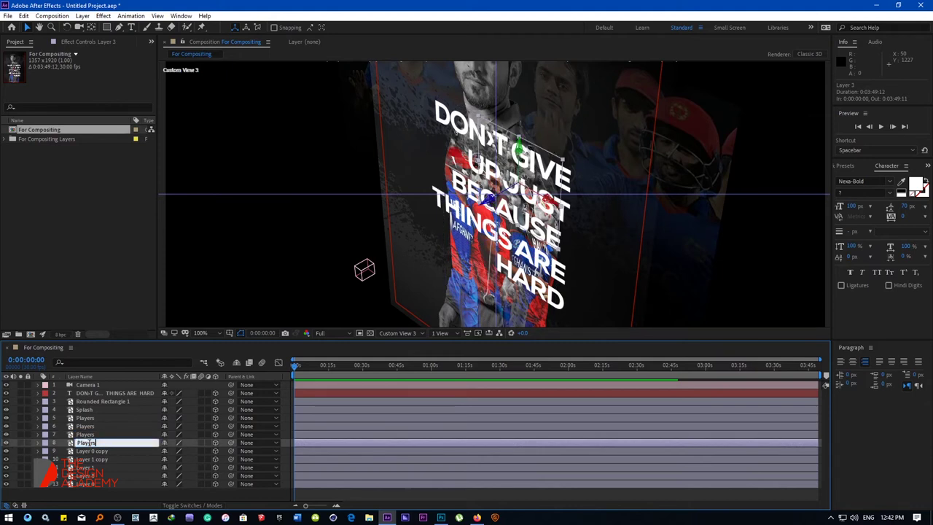
pyautogui.click(84, 452)
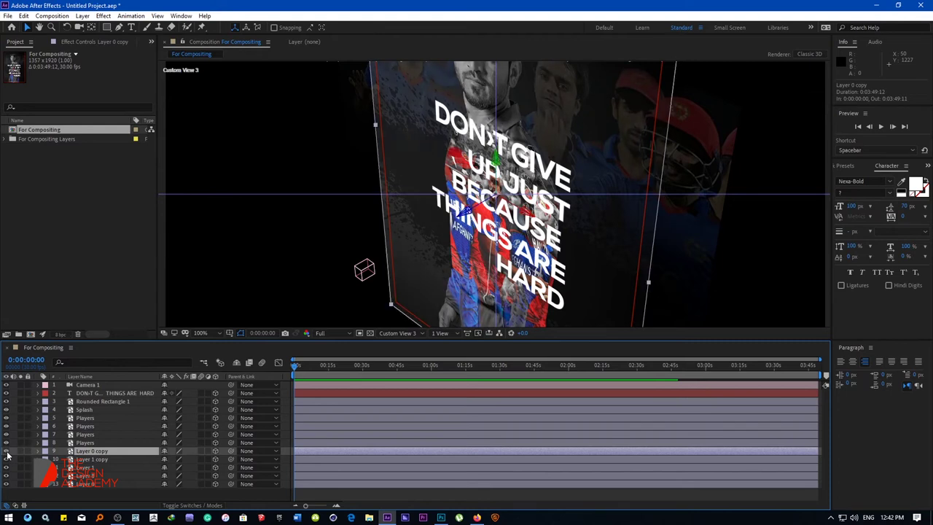
pyautogui.click(78, 461)
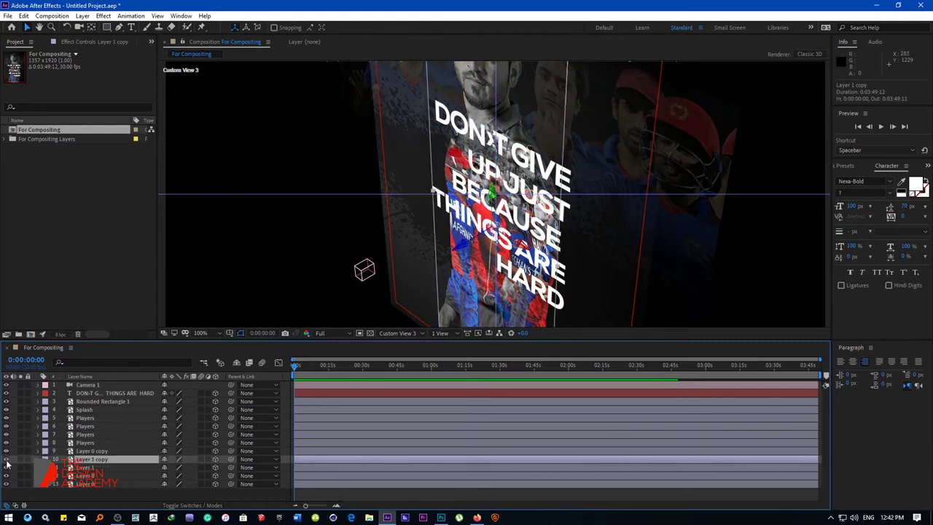
pyautogui.press('Return')
pyautogui.write('Players')
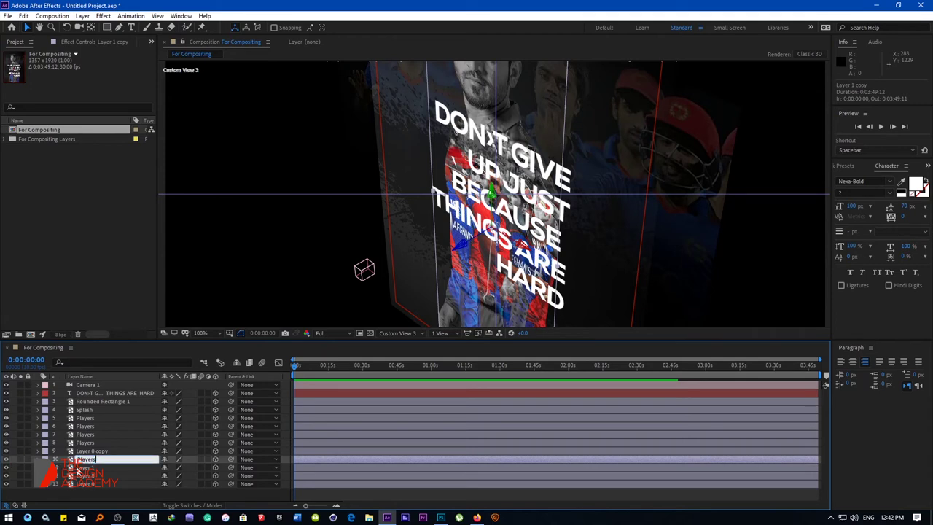
pyautogui.click(78, 469)
# Identify the faded players image layer (Layer 8) and rename it BG_PLAYERS.
pyautogui.click(6, 471)
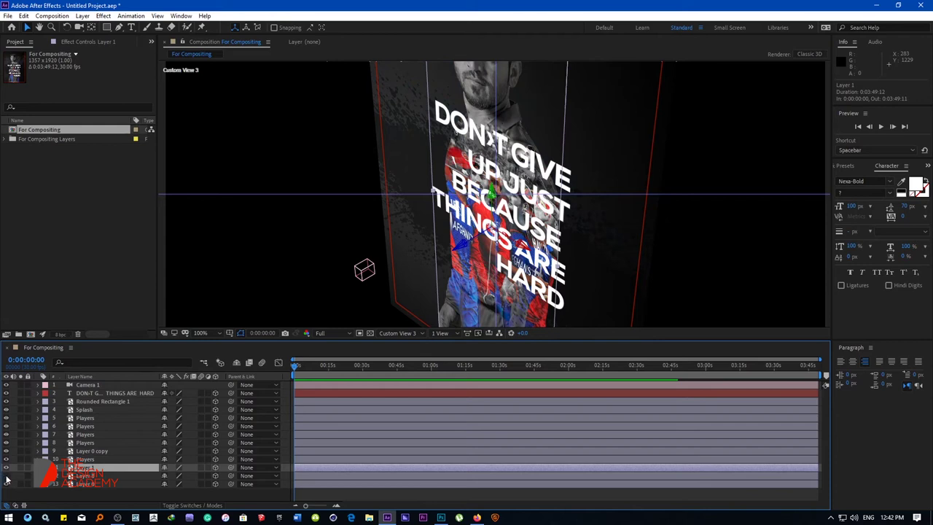
pyautogui.click(5, 476)
pyautogui.click(86, 476)
pyautogui.press('Return')
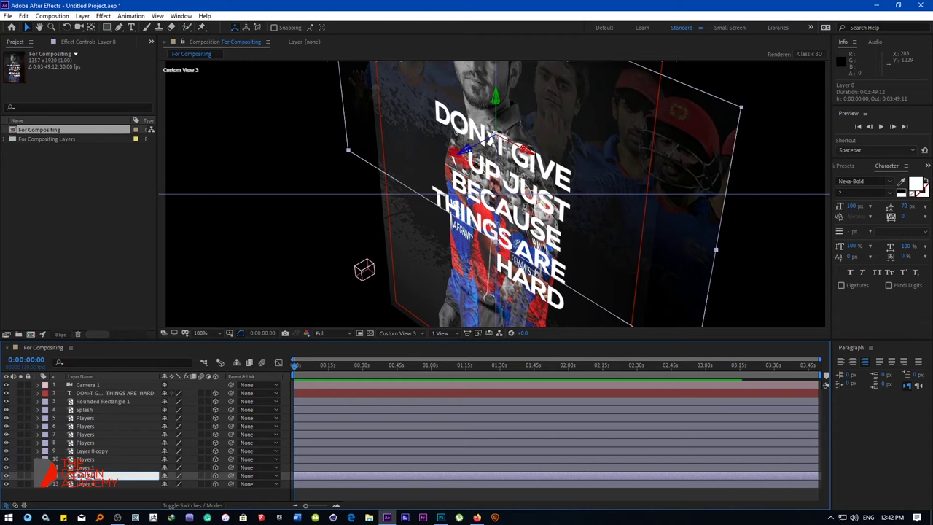
pyautogui.press('Return')
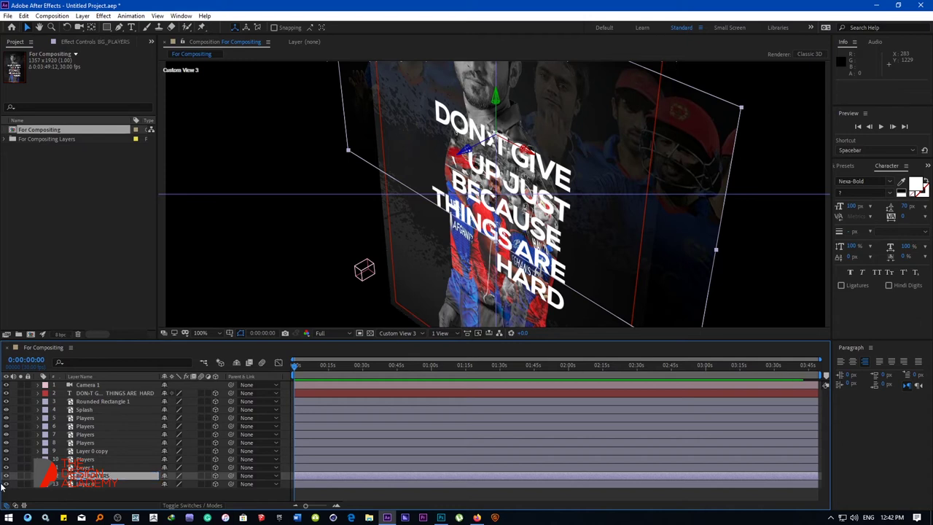
# Toggle the bottom textured layer's visibility to identify it, leaving it hidden.
pyautogui.click(6, 485)
pyautogui.click(7, 485)
pyautogui.click(7, 485)
pyautogui.click(6, 485)
pyautogui.click(6, 485)
pyautogui.click(6, 485)
pyautogui.scroll(-3, 414, 167)
pyautogui.scroll(-1, 414, 168)
# Fit the composition in view at Quarter resolution, looking through Camera 1.
pyautogui.click(414, 171)
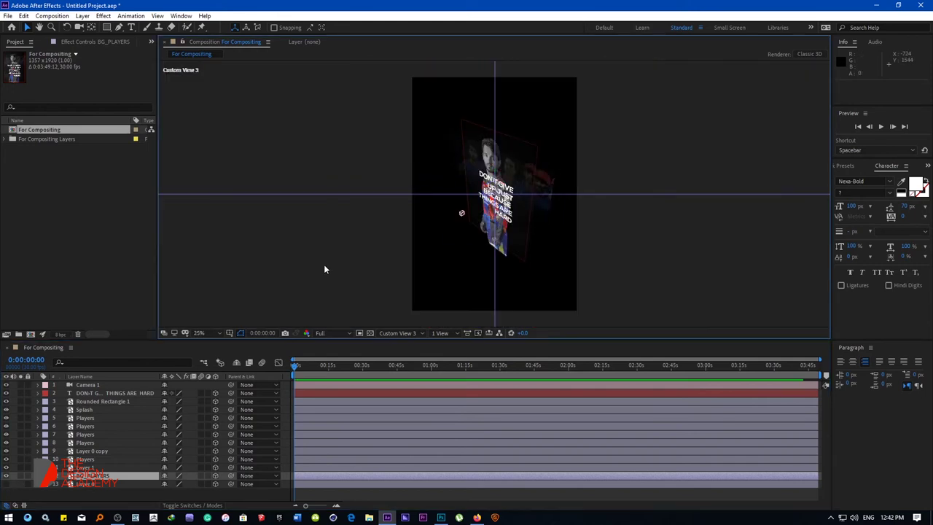
pyautogui.click(206, 336)
pyautogui.click(209, 156)
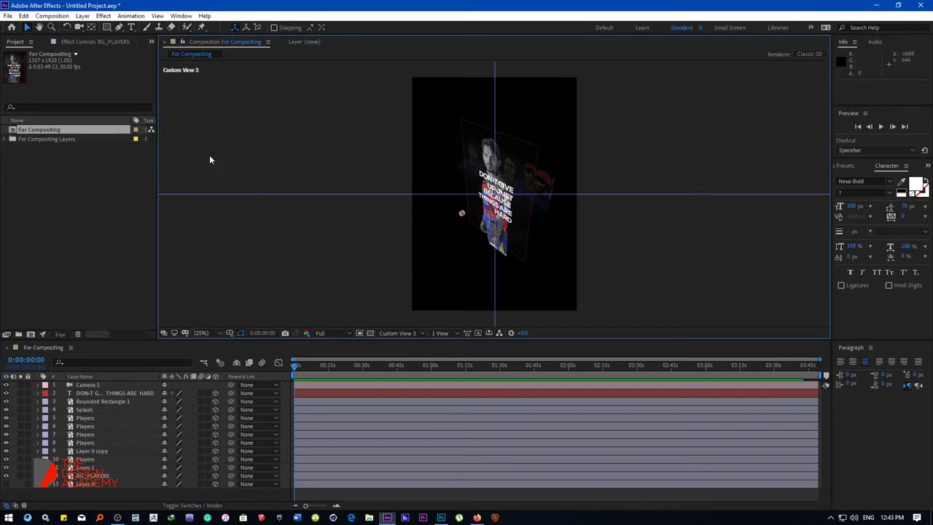
pyautogui.click(332, 340)
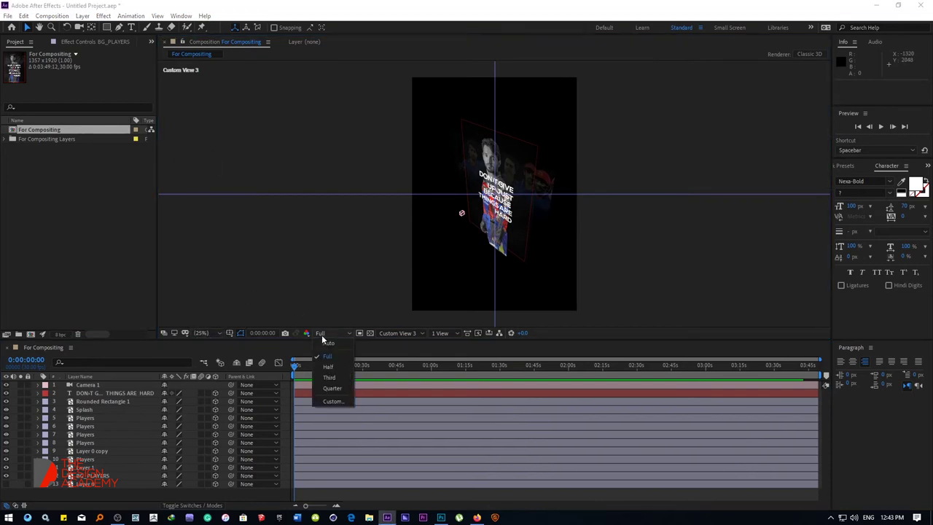
pyautogui.click(337, 380)
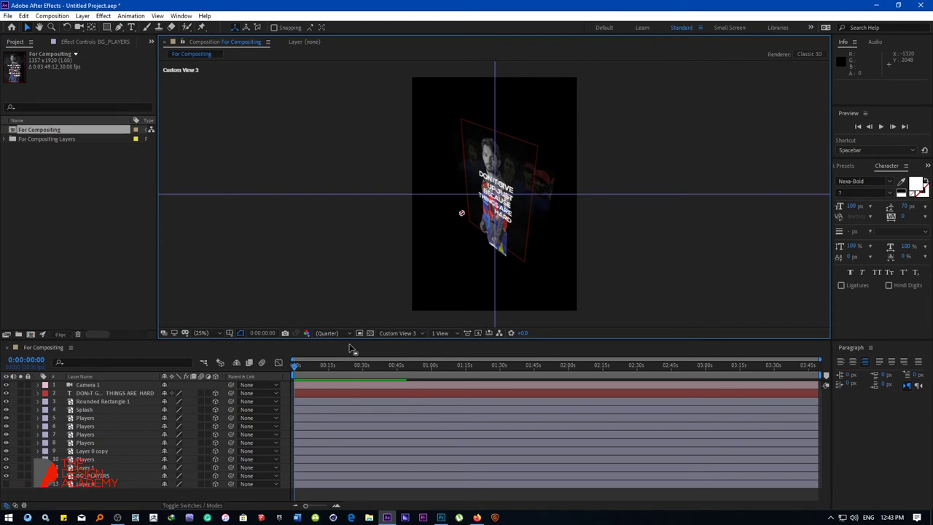
pyautogui.click(398, 333)
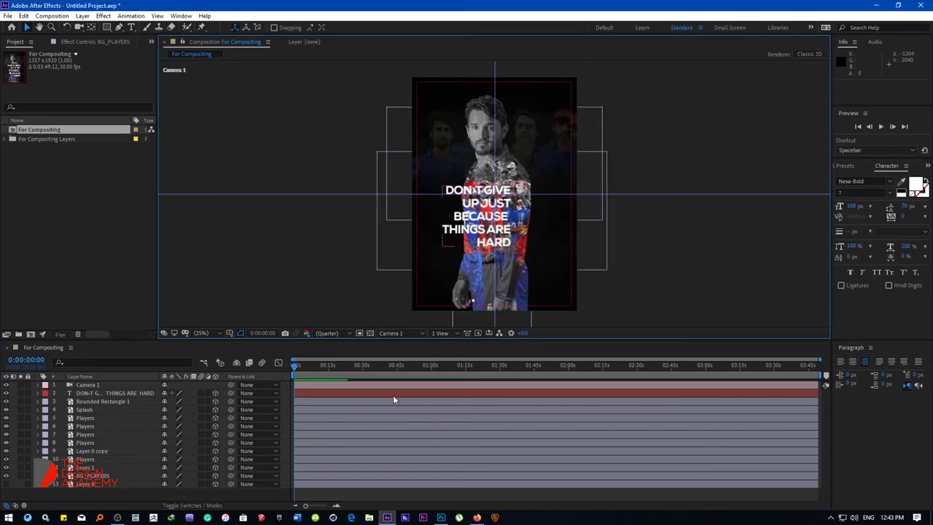
# Keyframe Camera 1's position and rotations and shift those keyframes to about 0:14.
pyautogui.click(38, 385)
pyautogui.click(45, 394)
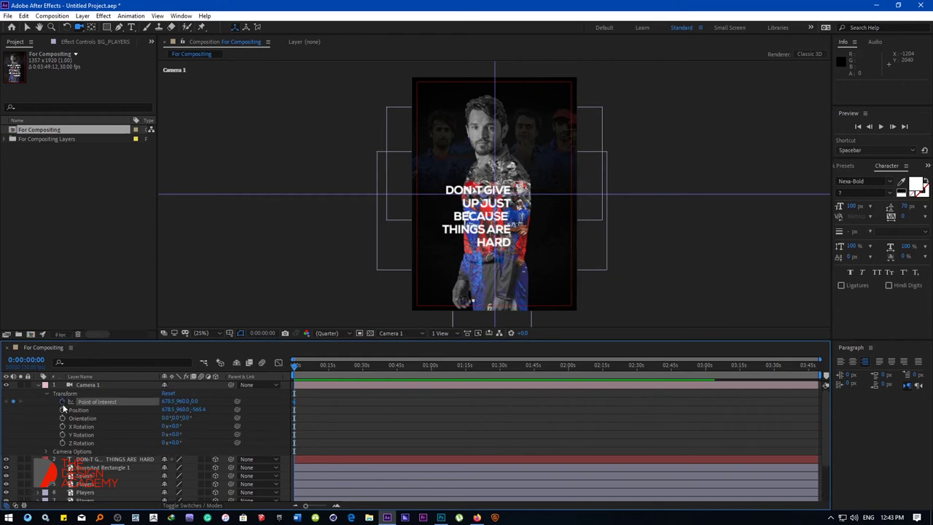
pyautogui.moveTo(63, 410); pyautogui.dragTo(63, 443)
pyautogui.moveTo(295, 404); pyautogui.dragTo(327, 403)
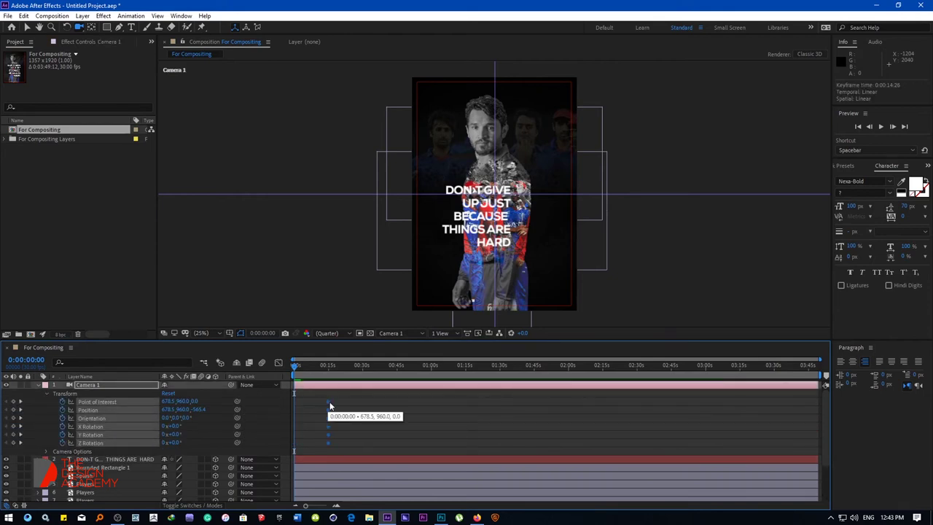
# End the work area at 0:00:16:17 and trim the composition to it.
pyautogui.moveTo(336, 369); pyautogui.dragTo(332, 371)
pyautogui.press('n')
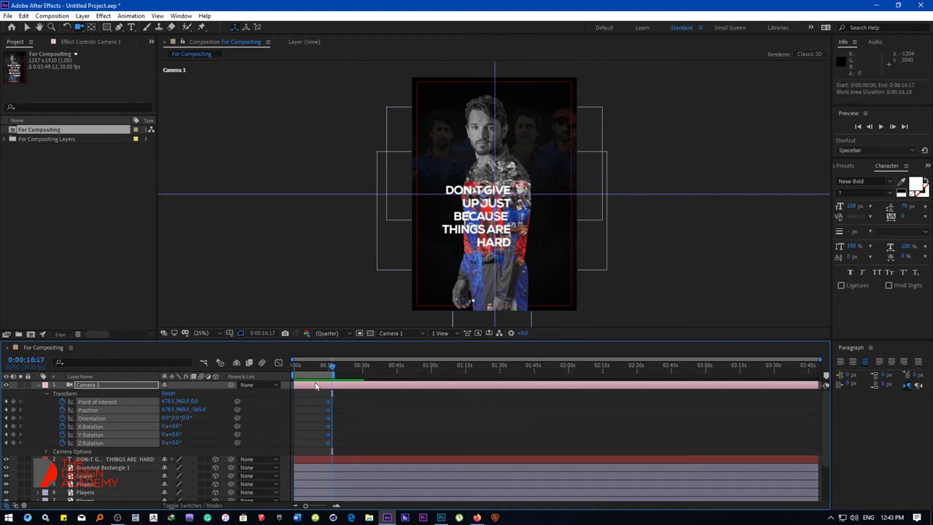
pyautogui.rightClick(315, 374)
pyautogui.click(343, 413)
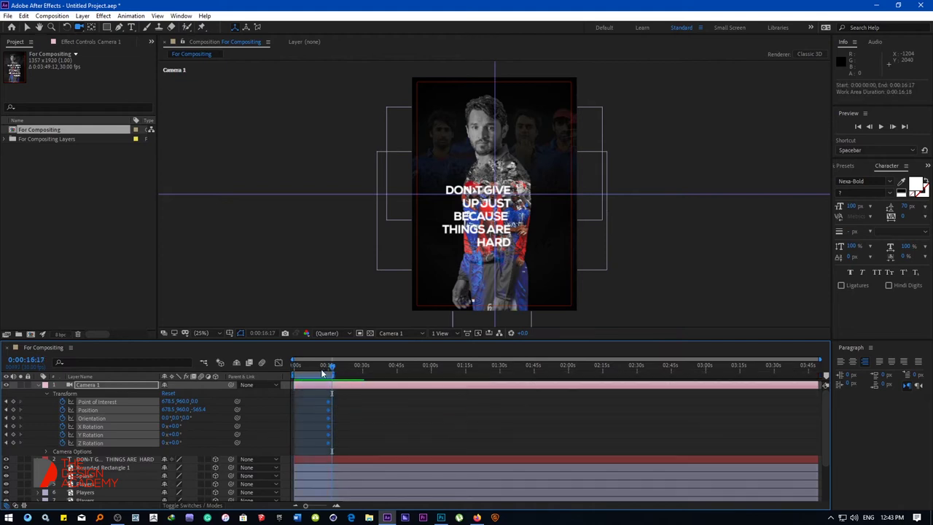
pyautogui.press('Home')
pyautogui.rightClick(305, 377)
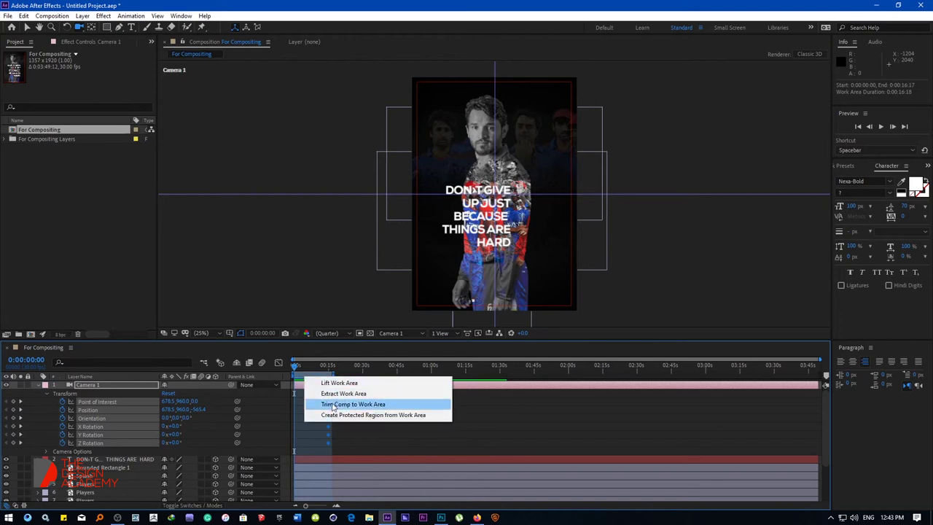
pyautogui.click(332, 404)
pyautogui.click(383, 366)
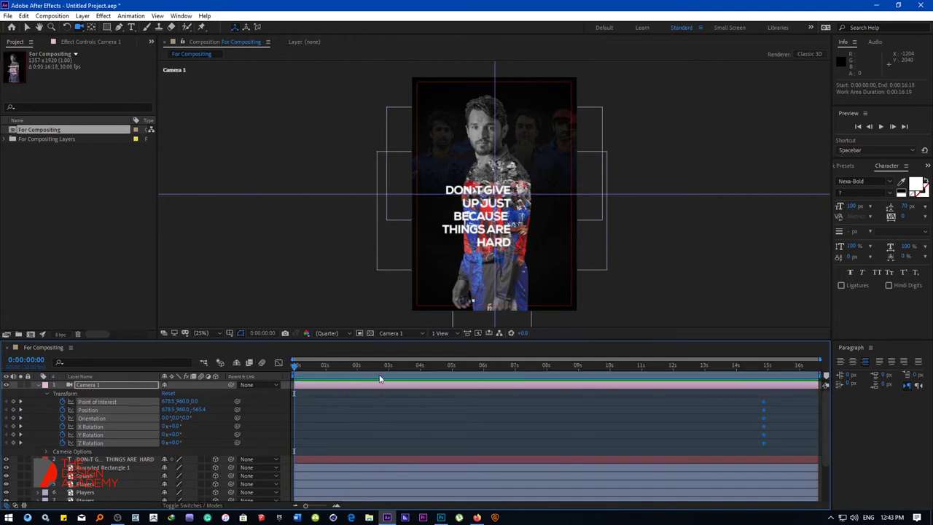
# Select Camera 1's keyframes at 15s.
pyautogui.rightClick(820, 376)
pyautogui.click(350, 459)
pyautogui.click(363, 366)
pyautogui.click(359, 431)
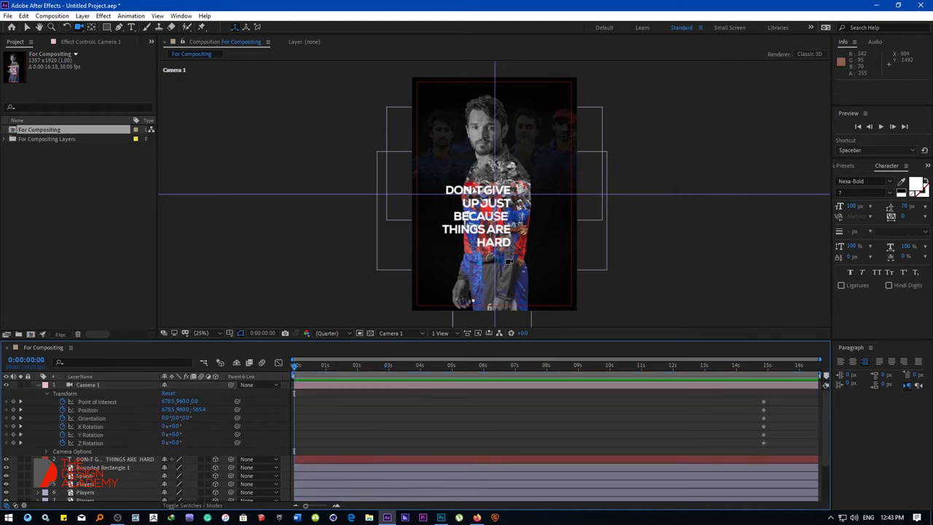
pyautogui.moveTo(757, 412); pyautogui.dragTo(770, 442)
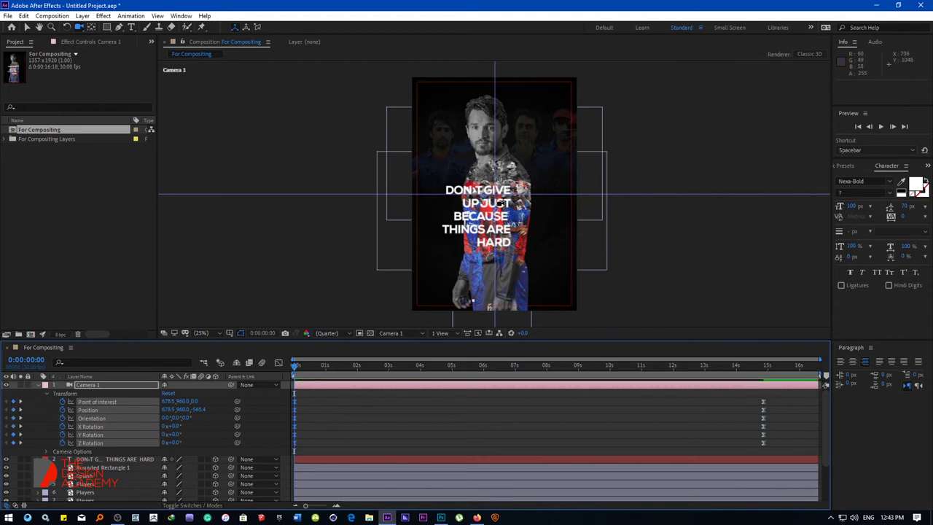
# Dolly Camera 1 in and track it sideways and up, to position 763.6, 783.4, -83.2.
pyautogui.scroll(3, 496, 193)
pyautogui.scroll(2, 495, 195)
pyautogui.scroll(3, 496, 196)
pyautogui.scroll(3, 497, 191)
pyautogui.scroll(3, 497, 186)
pyautogui.scroll(3, 499, 176)
pyautogui.scroll(2, 498, 176)
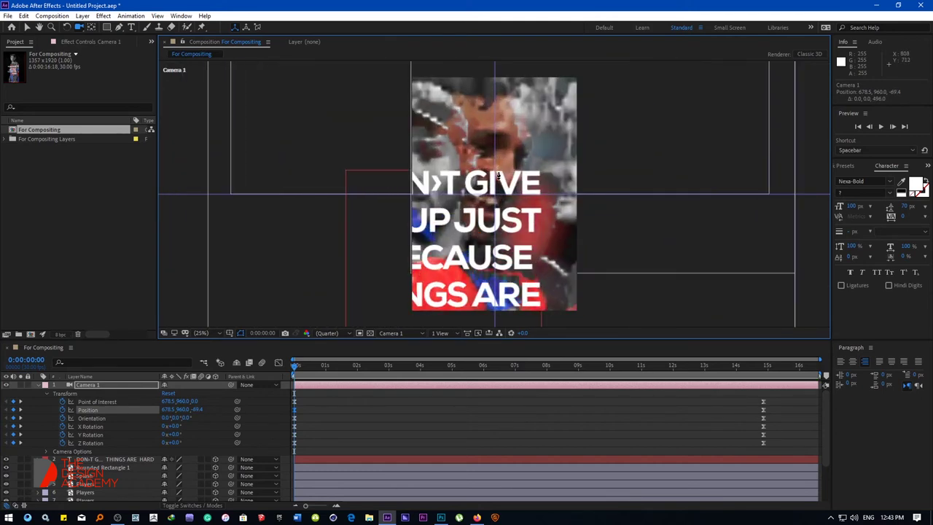
pyautogui.moveTo(499, 176)
pyautogui.mouseDown()
pyautogui.moveTo(363, 310)
pyautogui.moveTo(447, 347)
pyautogui.mouseUp()
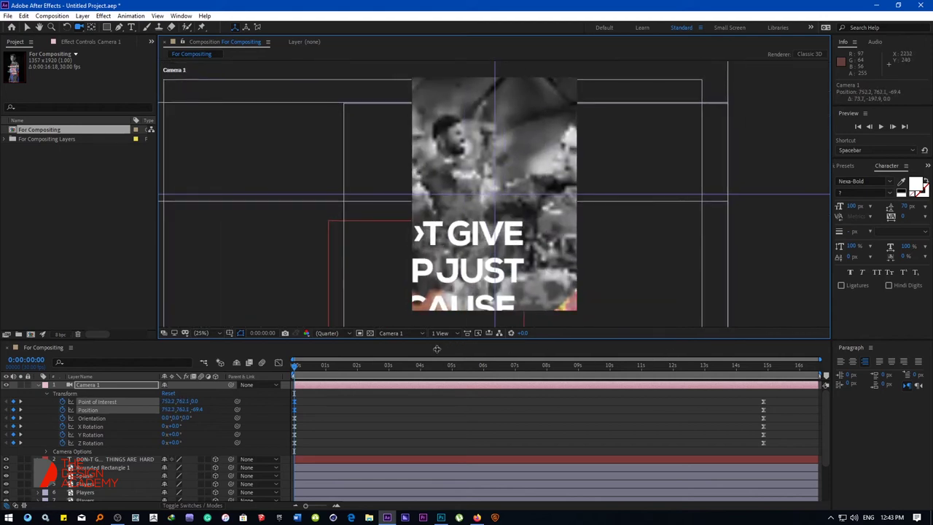
pyautogui.scroll(-2, 472, 216)
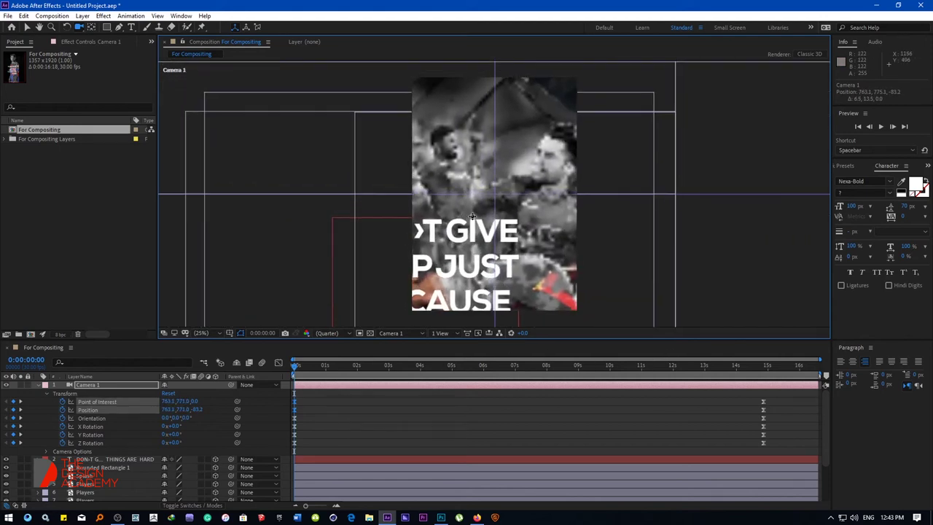
pyautogui.moveTo(473, 216); pyautogui.dragTo(473, 211)
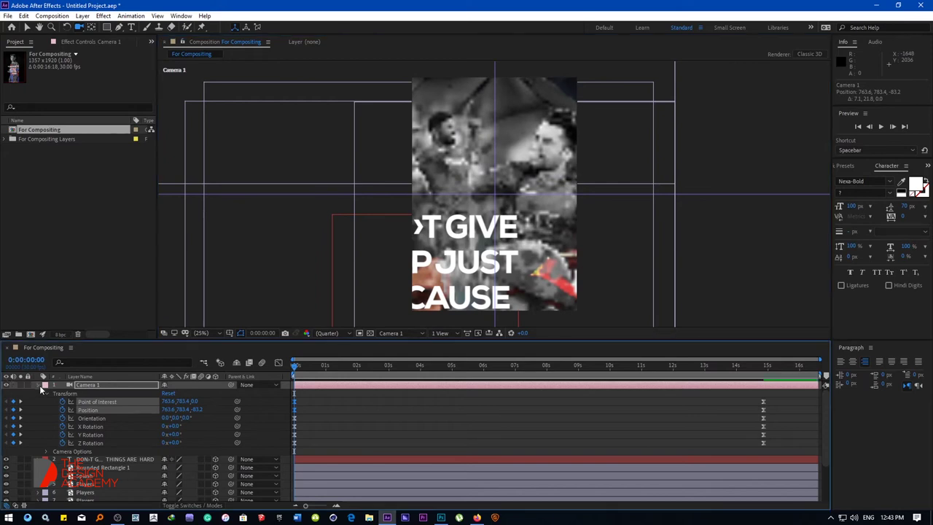
pyautogui.click(38, 385)
pyautogui.click(88, 387)
# Ease Camera 1's keyframes near 15s by stretching their influence in the speed graph.
pyautogui.press('u')
pyautogui.moveTo(760, 396); pyautogui.dragTo(769, 443)
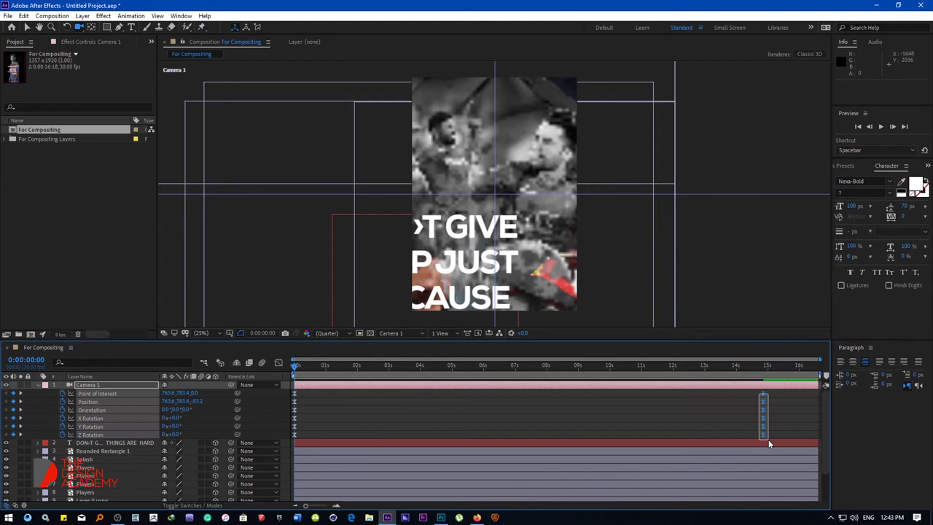
pyautogui.click(278, 363)
pyautogui.moveTo(689, 472); pyautogui.dragTo(399, 482)
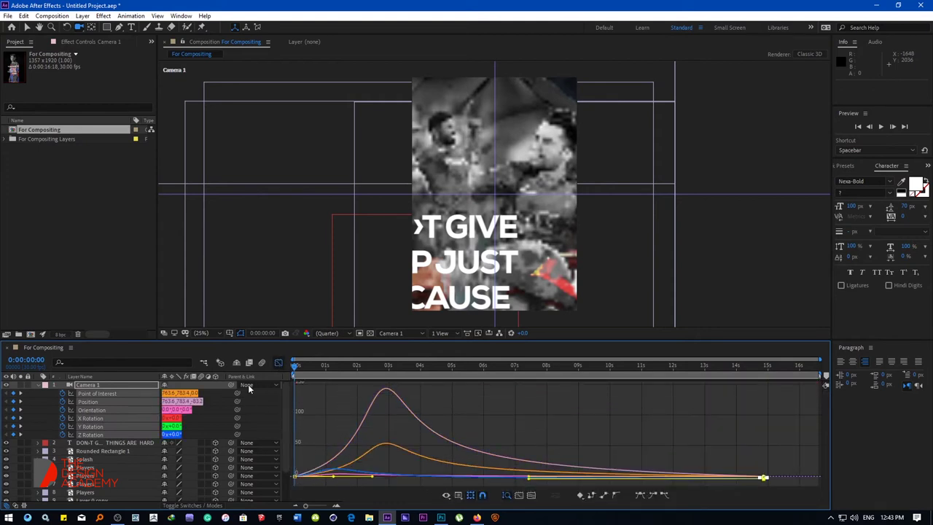
pyautogui.click(277, 363)
# Preview the camera pull-back, then select the 0s keyframes.
pyautogui.press('space')
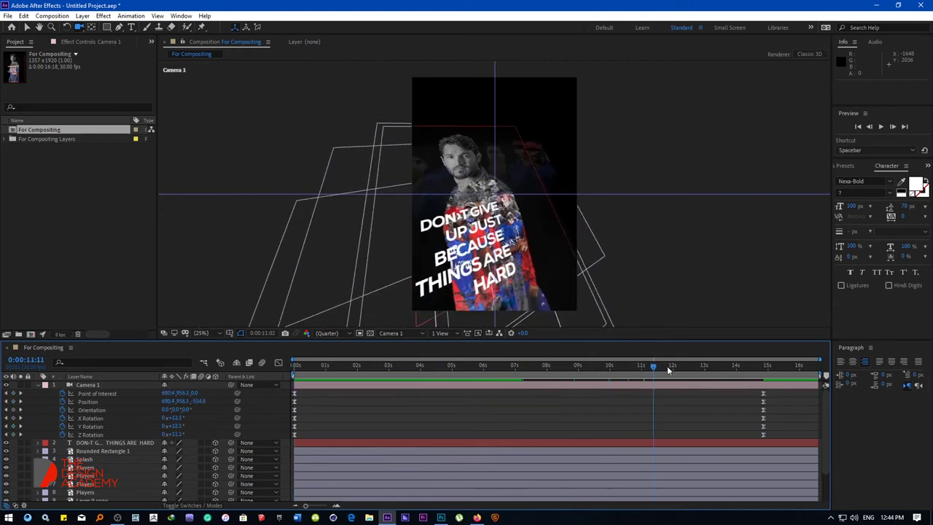
pyautogui.press('space')
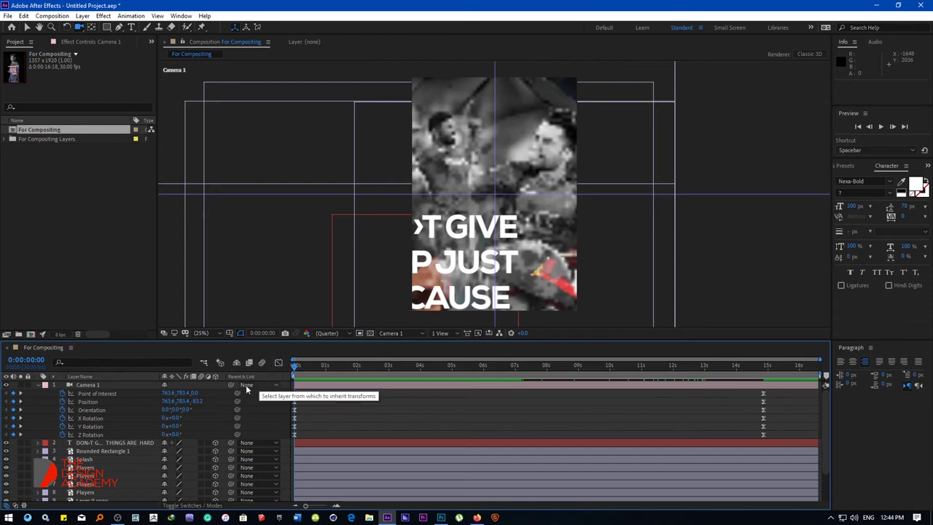
pyautogui.moveTo(318, 392); pyautogui.dragTo(250, 436)
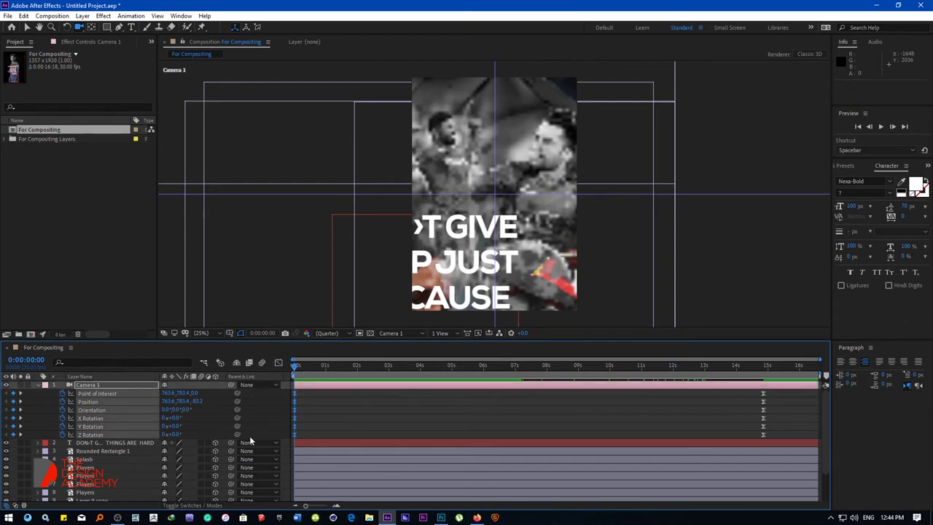
# Delete Camera 1's existing transform keyframes at 0s and near 15s.
pyautogui.click(103, 385)
pyautogui.press('u')
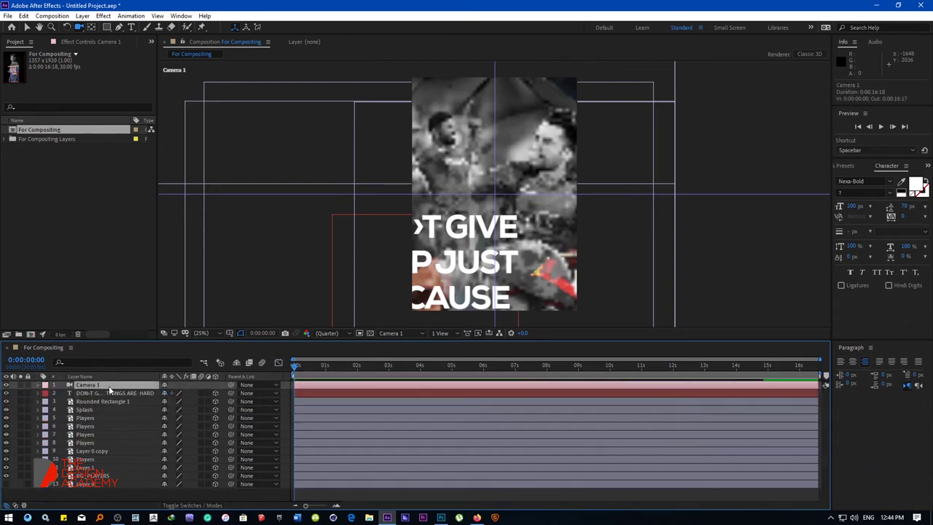
pyautogui.press('u')
pyautogui.click(44, 385)
pyautogui.click(43, 385)
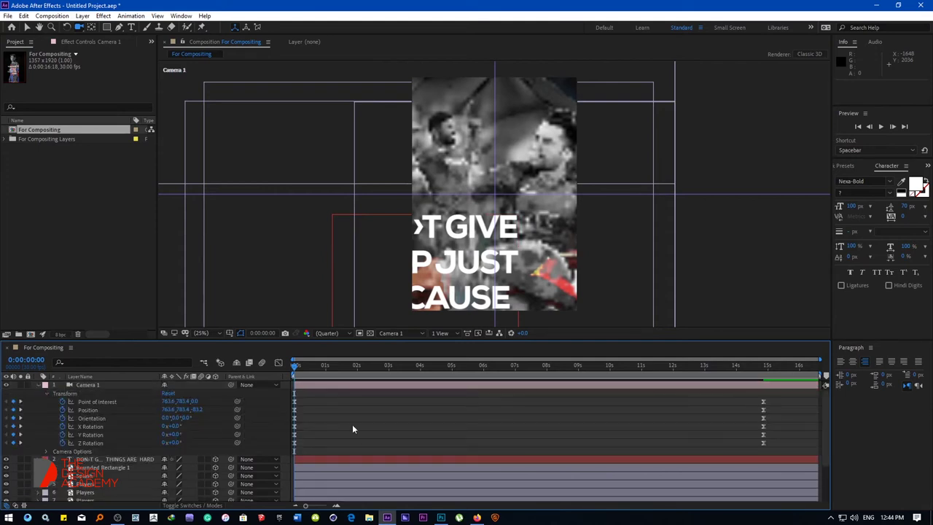
pyautogui.moveTo(289, 421); pyautogui.dragTo(270, 454)
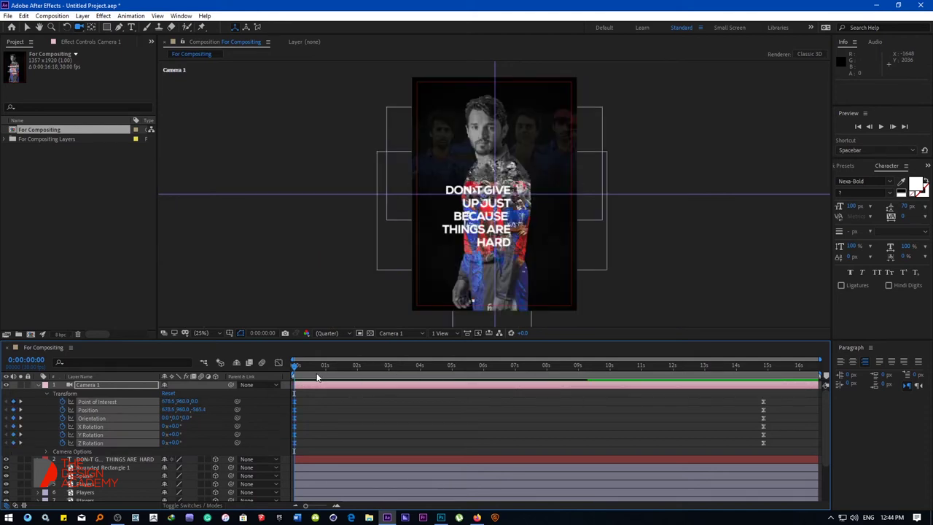
pyautogui.moveTo(296, 406)
pyautogui.moveTo(298, 380); pyautogui.dragTo(703, 400)
pyautogui.moveTo(315, 398); pyautogui.dragTo(247, 444)
pyautogui.press('Delete')
pyautogui.moveTo(686, 398); pyautogui.dragTo(809, 448)
pyautogui.press('Delete')
# Keyframe all six camera transform properties at 0:00:14:15, then return to the start.
pyautogui.moveTo(737, 369); pyautogui.dragTo(753, 370)
pyautogui.click(62, 402)
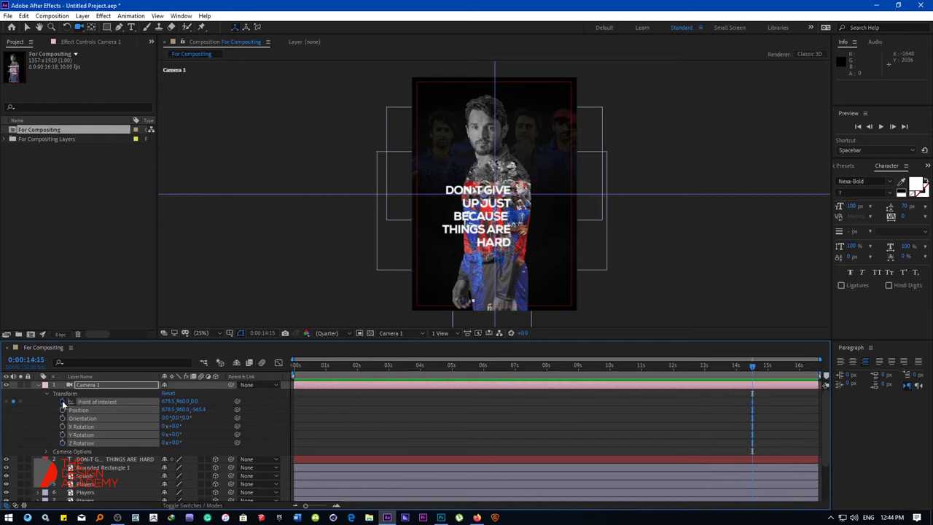
pyautogui.press('Home')
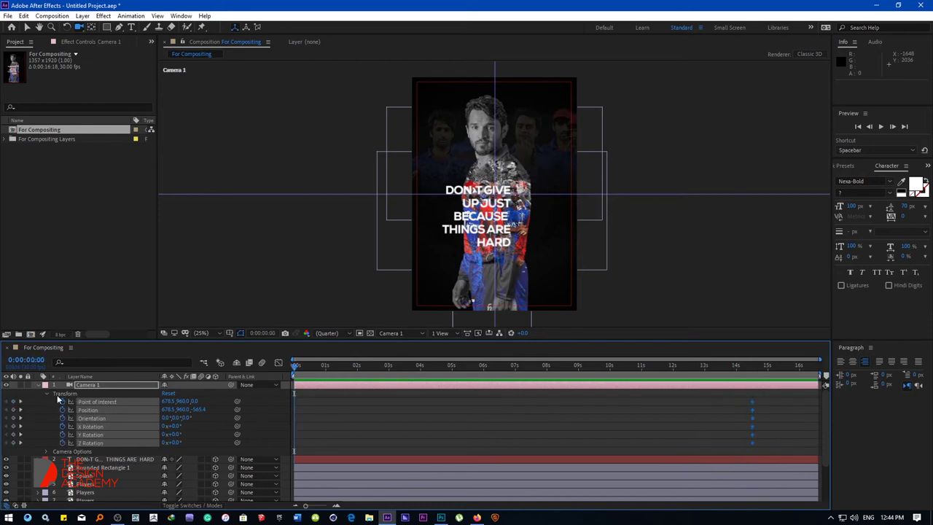
pyautogui.click(45, 394)
pyautogui.click(48, 395)
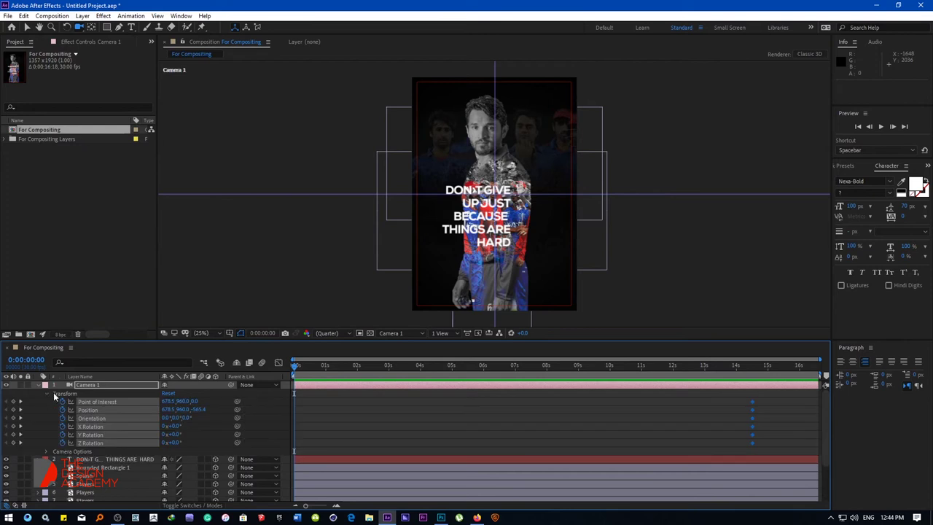
# Review Camera 1's settings (Two-Node, 15mm preset) and keep them unchanged.
pyautogui.click(83, 16)
pyautogui.click(88, 38)
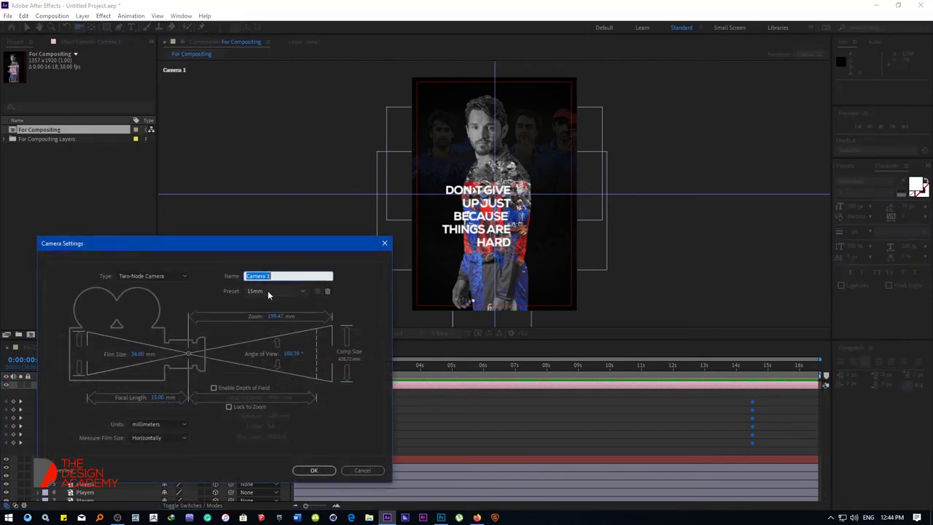
pyautogui.click(315, 470)
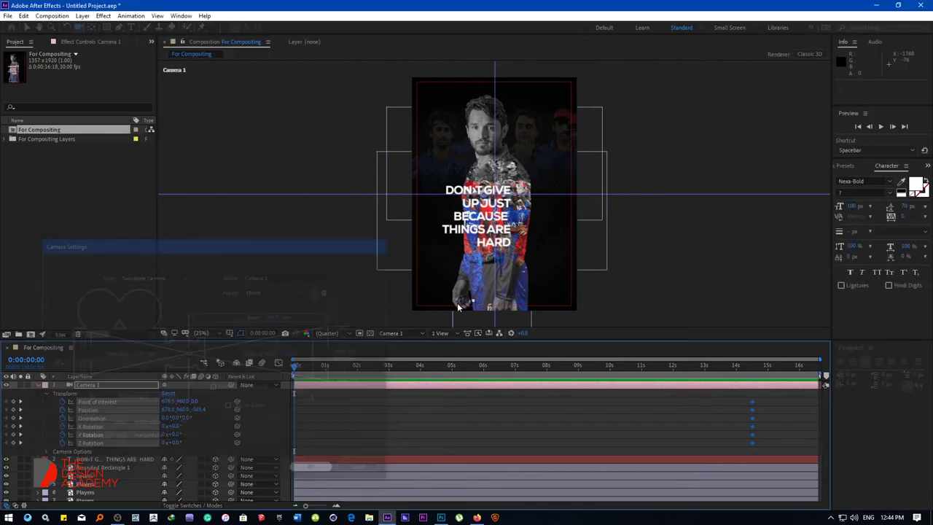
# At 0s, dolly the camera in tight on the slogan to 678.5, 960.0, -57.4.
pyautogui.moveTo(483, 216); pyautogui.dragTo(446, 261)
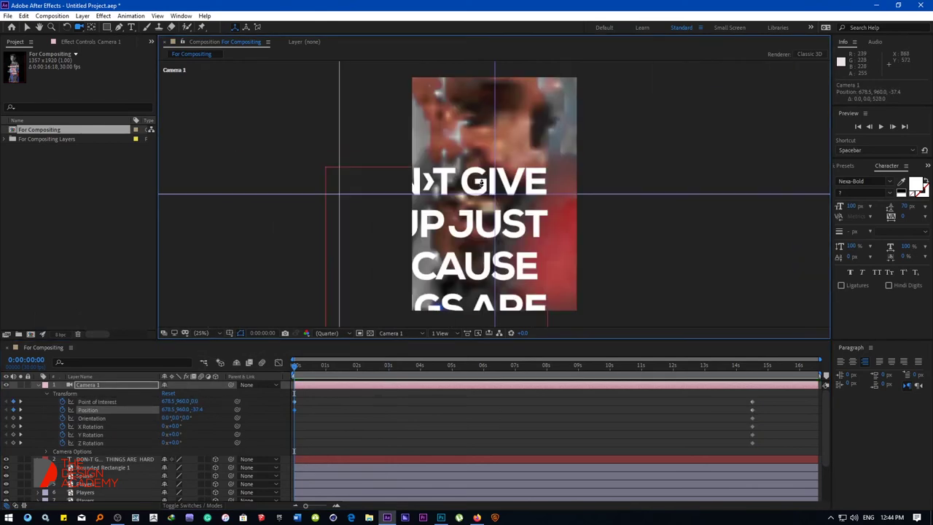
pyautogui.moveTo(295, 368)
pyautogui.mouseDown()
pyautogui.moveTo(716, 378)
pyautogui.moveTo(764, 443)
pyautogui.mouseUp()
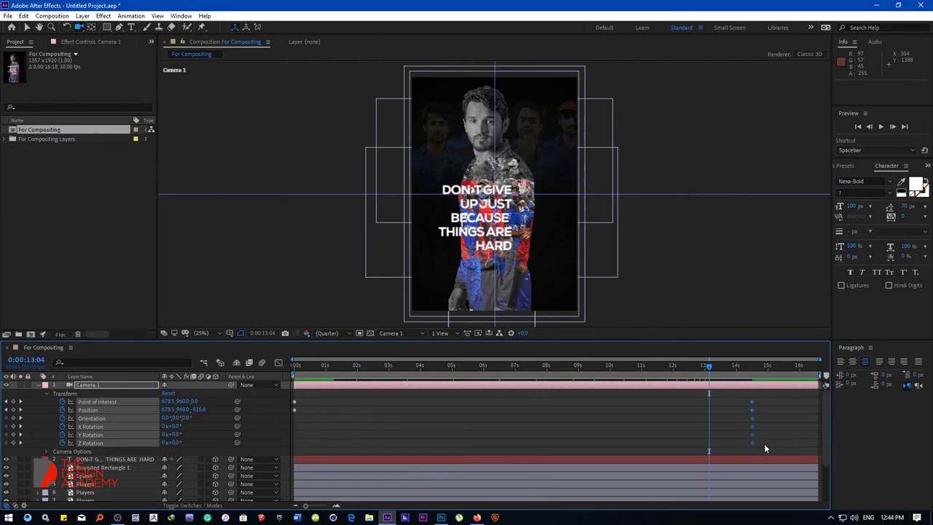
pyautogui.click(7, 410)
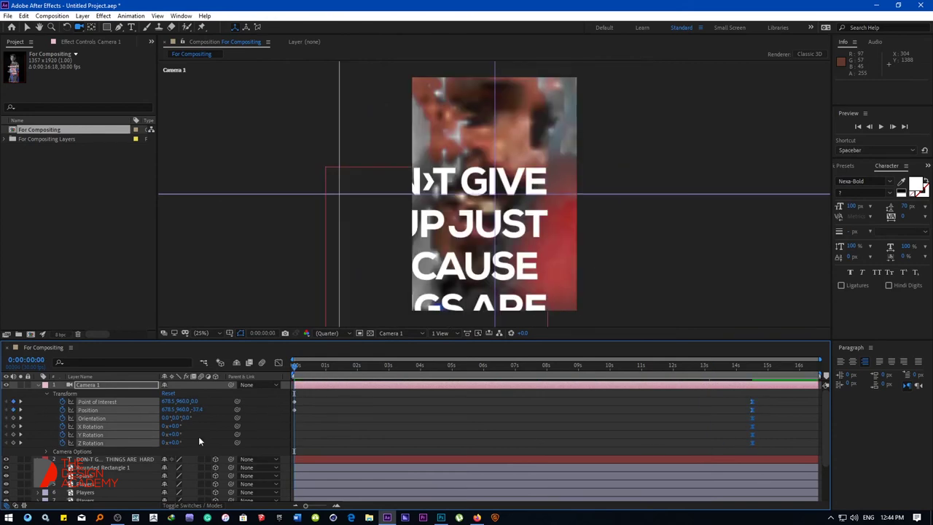
# Preview the current camera pull-back from the start of the composition.
pyautogui.click(25, 446)
pyautogui.click(20, 443)
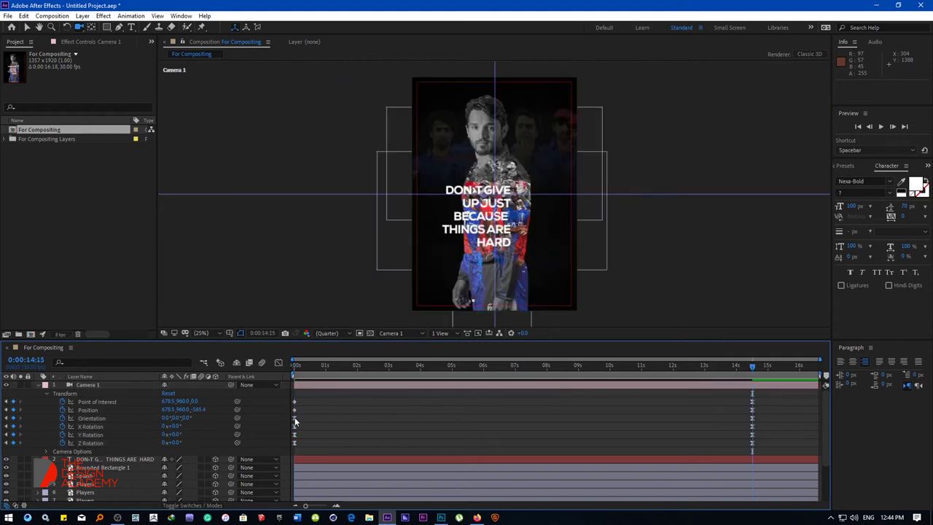
pyautogui.moveTo(296, 422); pyautogui.dragTo(329, 367)
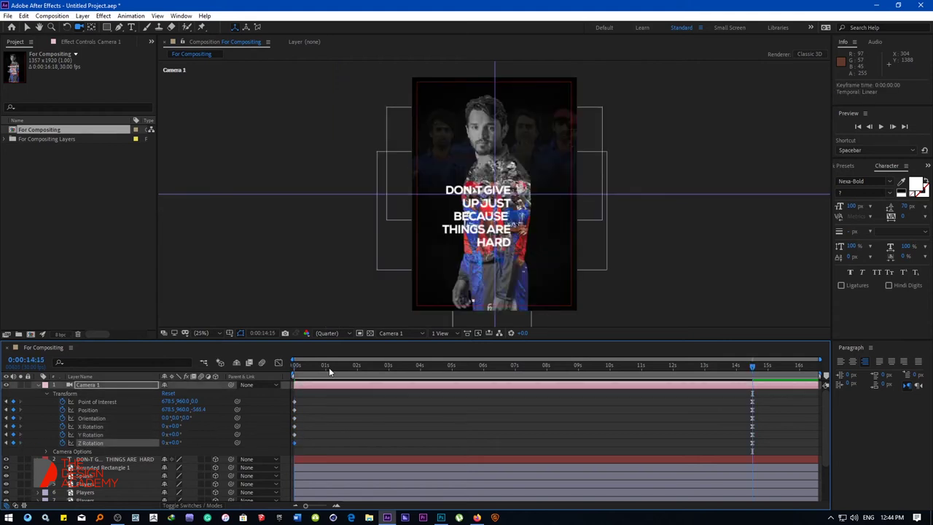
pyautogui.press('Home')
pyautogui.press('space')
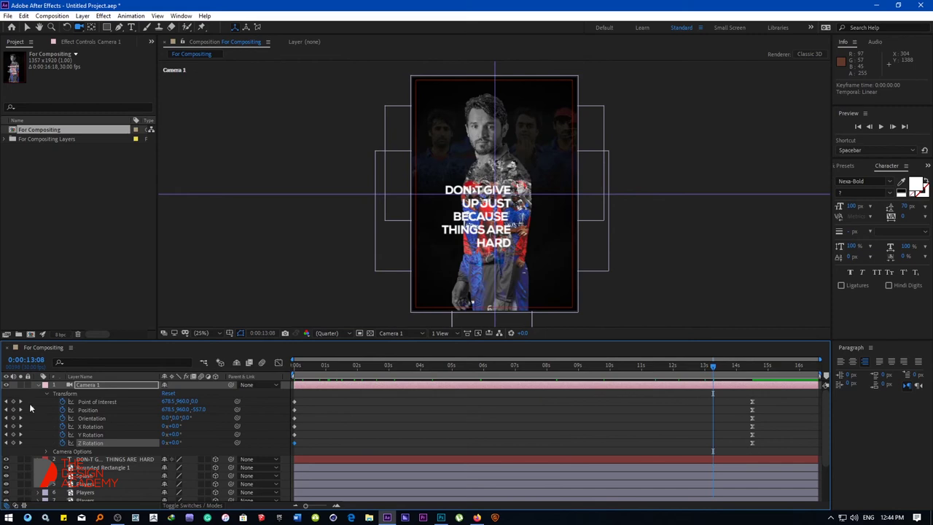
pyautogui.click(21, 401)
# Stretch the influence into the 0:00:14:15 keyframes, then preview the eased move from the start.
pyautogui.click(278, 363)
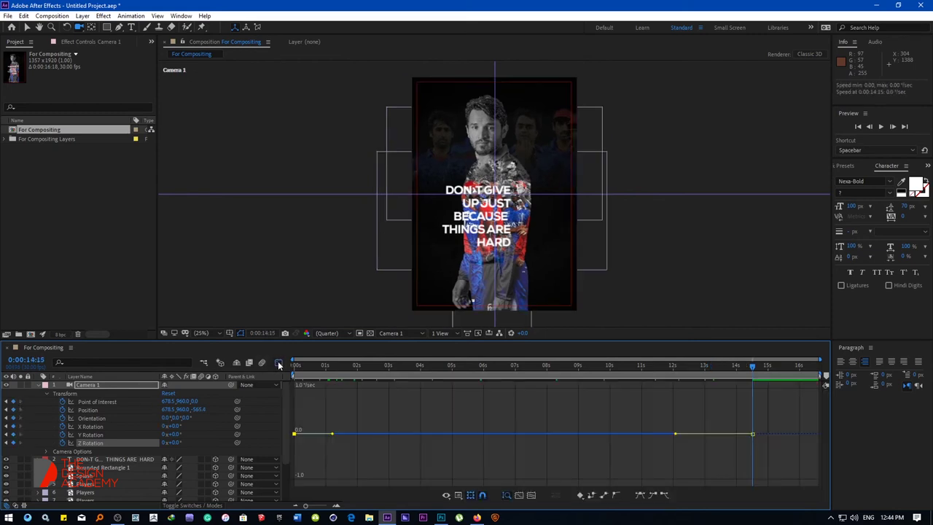
pyautogui.click(277, 363)
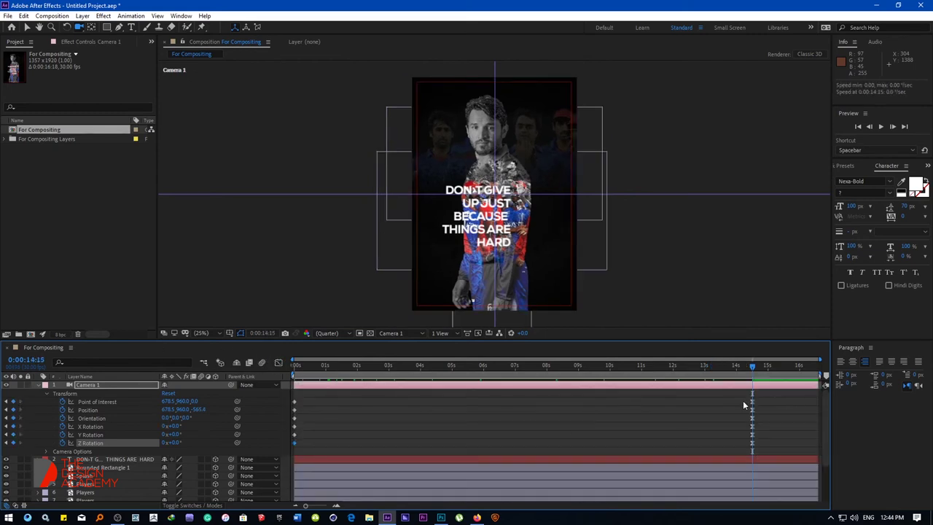
pyautogui.moveTo(744, 392); pyautogui.dragTo(765, 450)
pyautogui.click(278, 363)
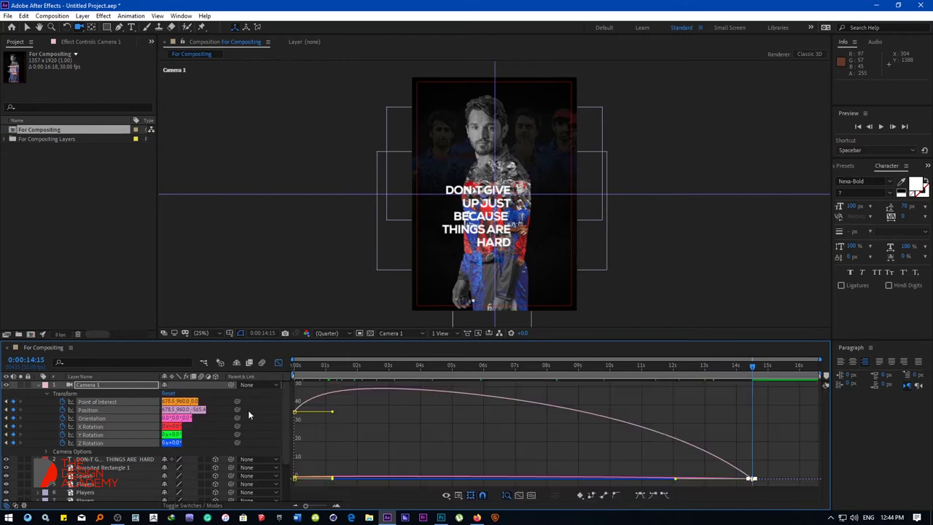
pyautogui.moveTo(677, 481); pyautogui.dragTo(318, 478)
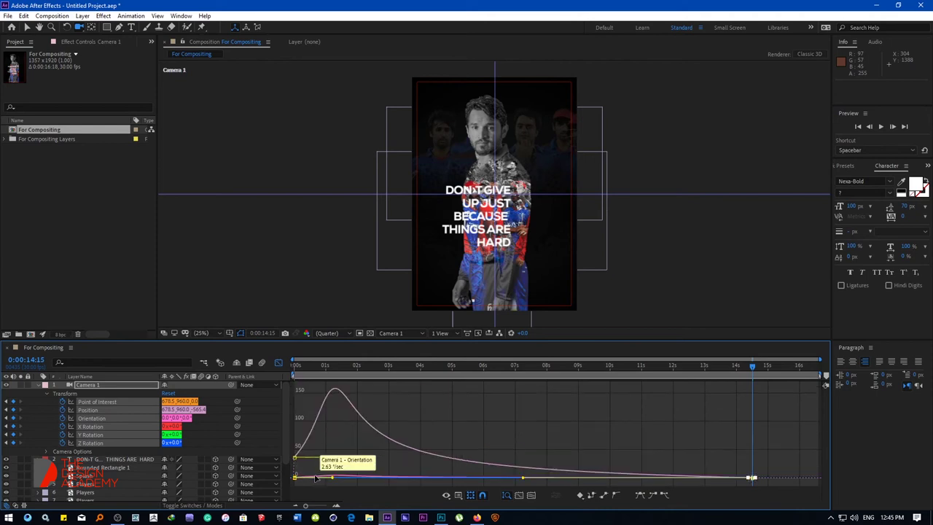
pyautogui.click(278, 363)
pyautogui.press('Home')
pyautogui.press('space')
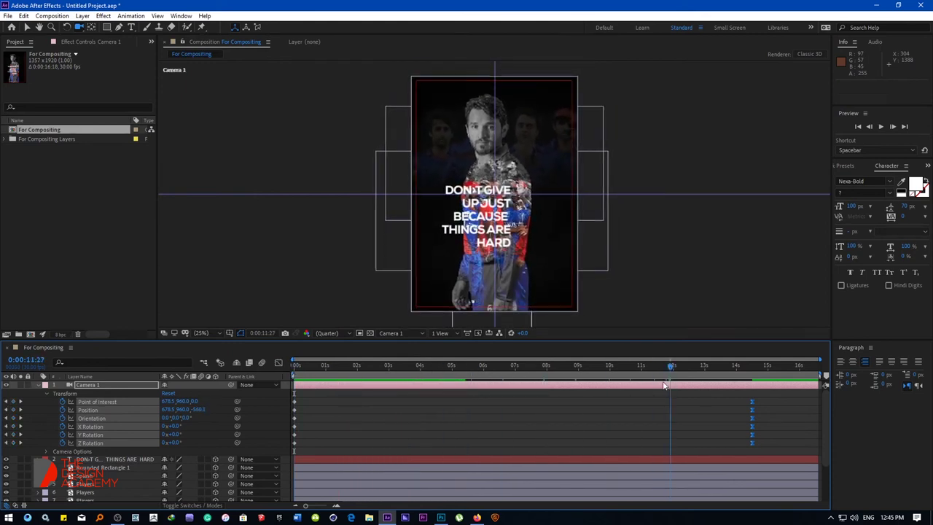
pyautogui.press('space')
# Set Camera 1's Depth of Field to On with an aperture of 88.6 pixels.
pyautogui.click(38, 386)
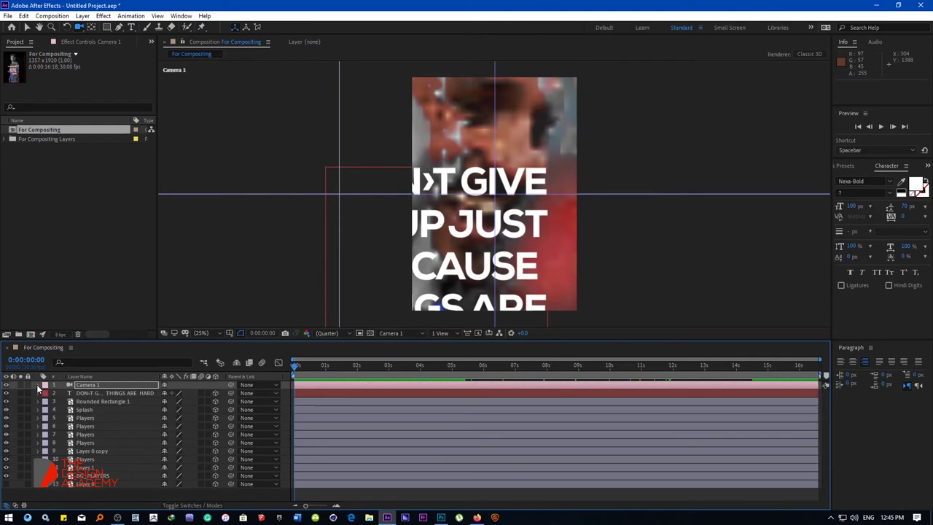
pyautogui.click(327, 333)
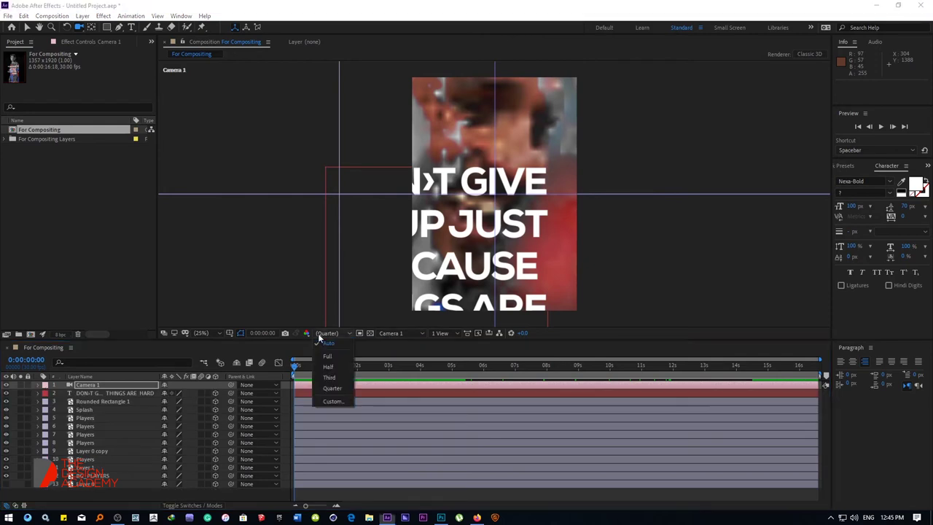
pyautogui.click(42, 390)
pyautogui.click(39, 386)
pyautogui.click(46, 393)
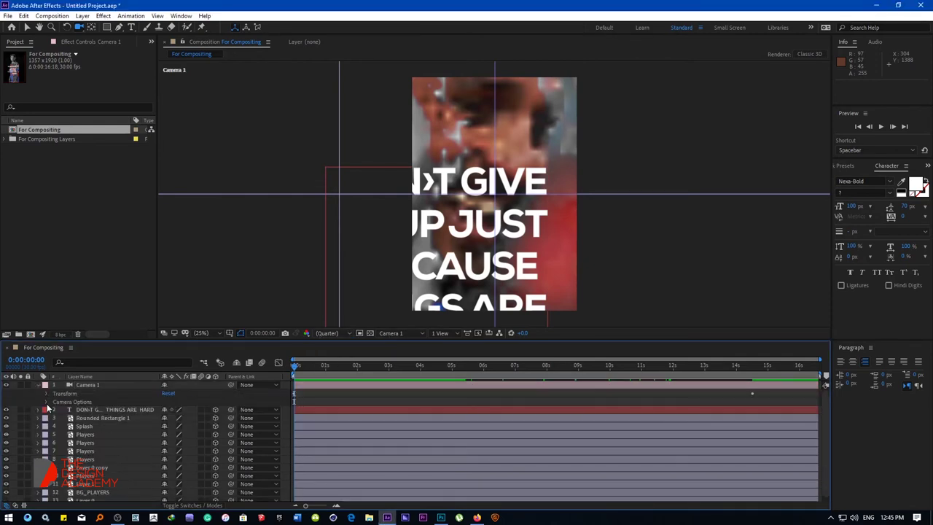
pyautogui.click(46, 402)
pyautogui.click(166, 406)
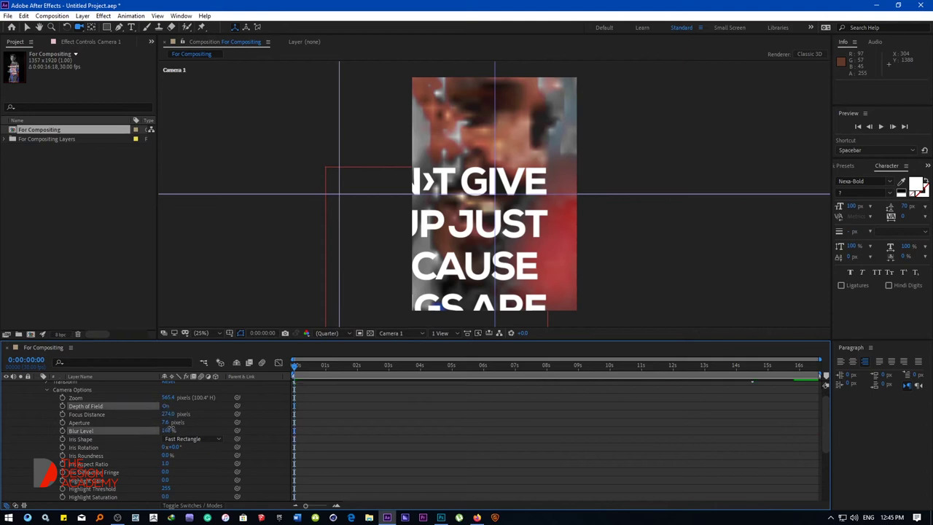
pyautogui.moveTo(167, 422); pyautogui.dragTo(205, 422)
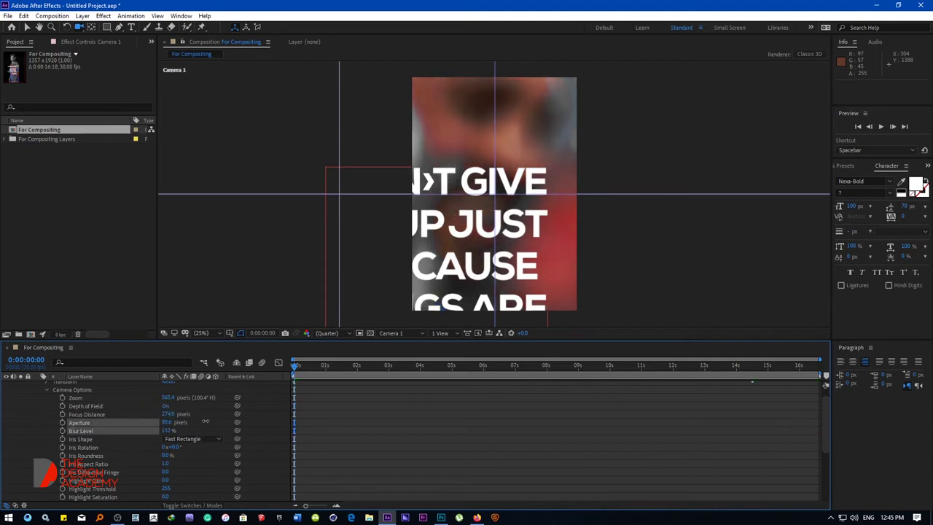
pyautogui.click(45, 388)
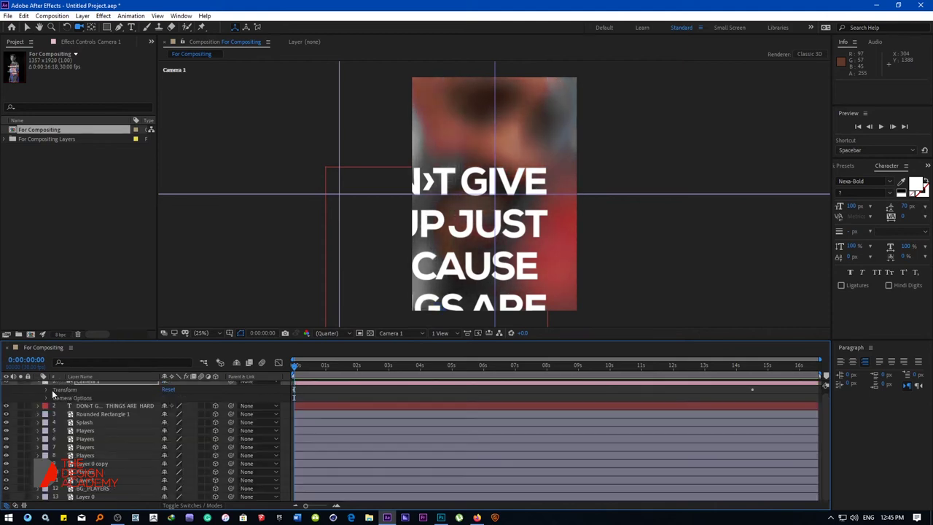
pyautogui.scroll(1, 53, 395)
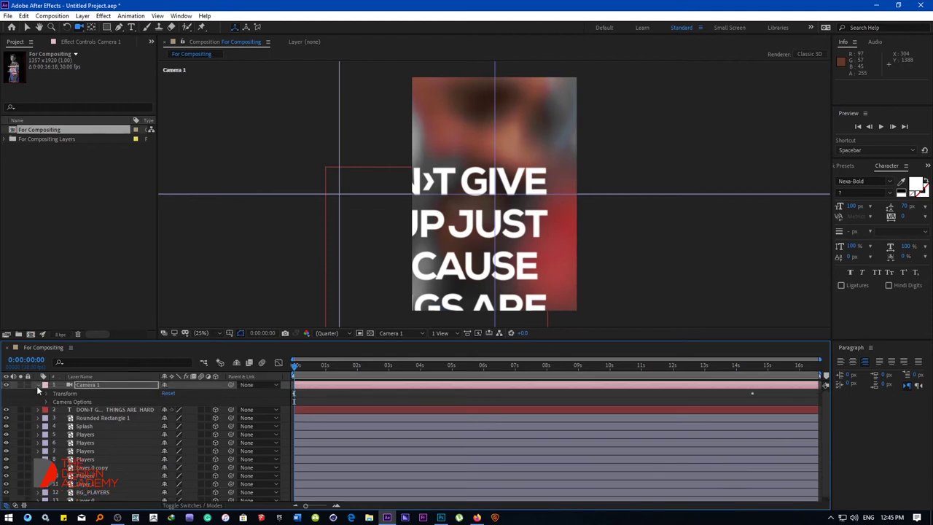
# Collapse the camera layer and view the scene from Custom View 3.
pyautogui.click(38, 387)
pyautogui.click(403, 333)
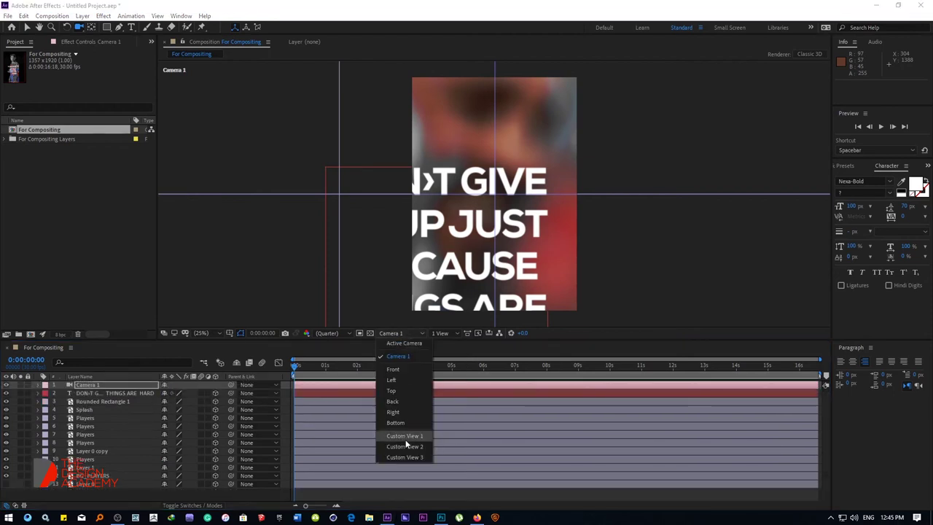
pyautogui.click(405, 443)
pyautogui.click(403, 333)
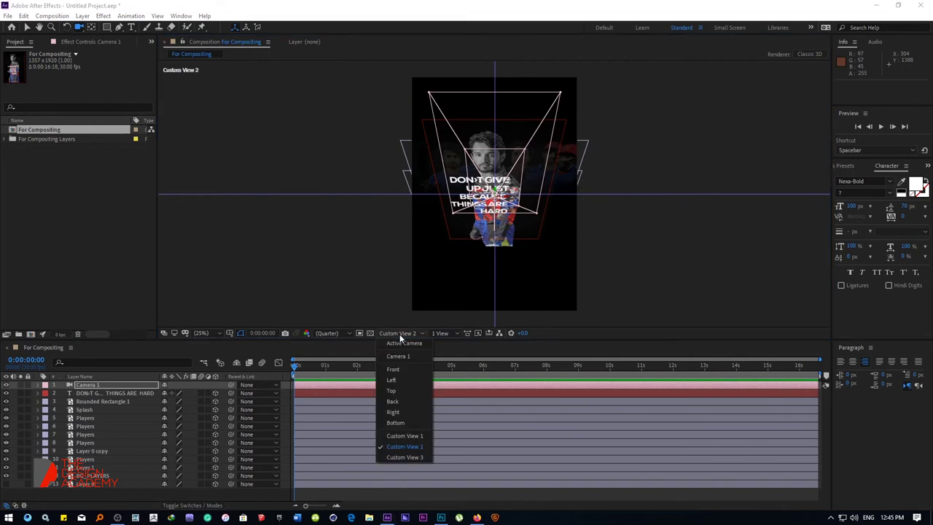
pyautogui.click(407, 452)
# Push the BG_PLAYERS layer back and to the right in 3D depth.
pyautogui.press('v')
pyautogui.click(560, 225)
pyautogui.scroll(1, 560, 225)
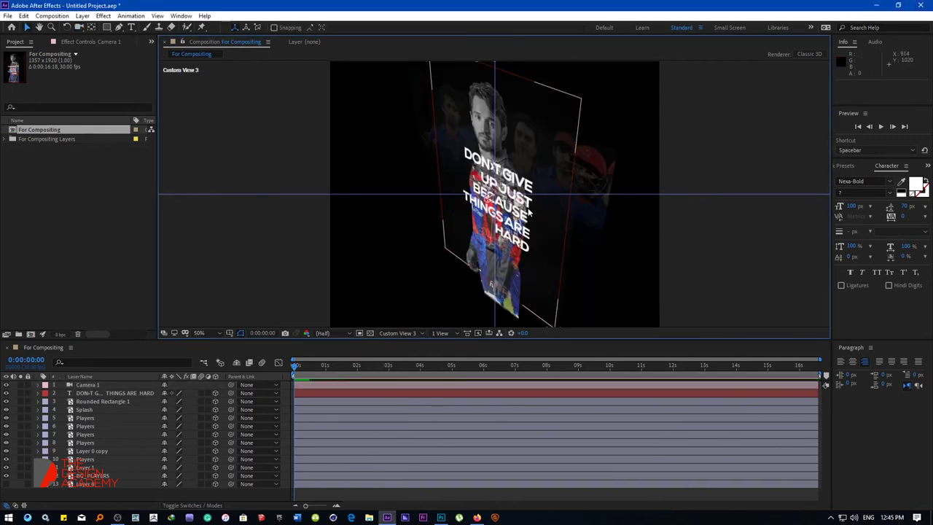
pyautogui.click(113, 476)
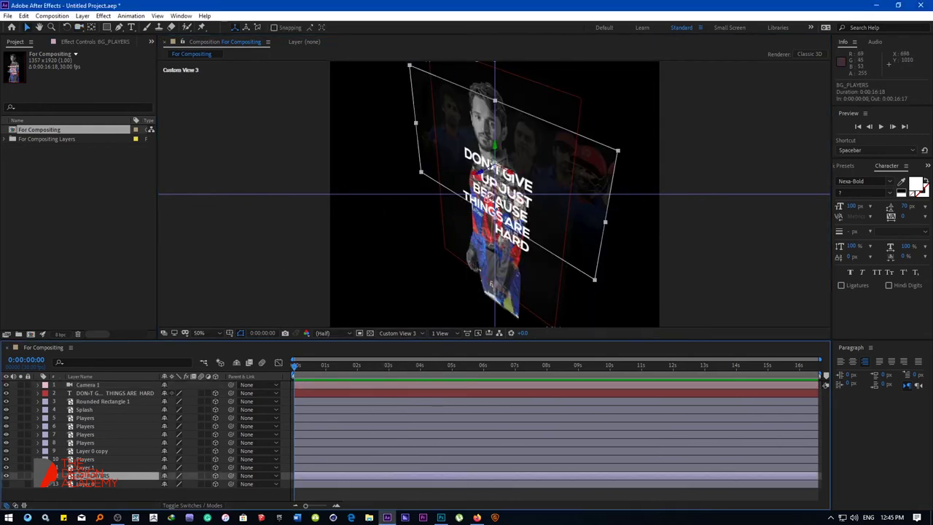
pyautogui.moveTo(484, 178); pyautogui.dragTo(422, 255)
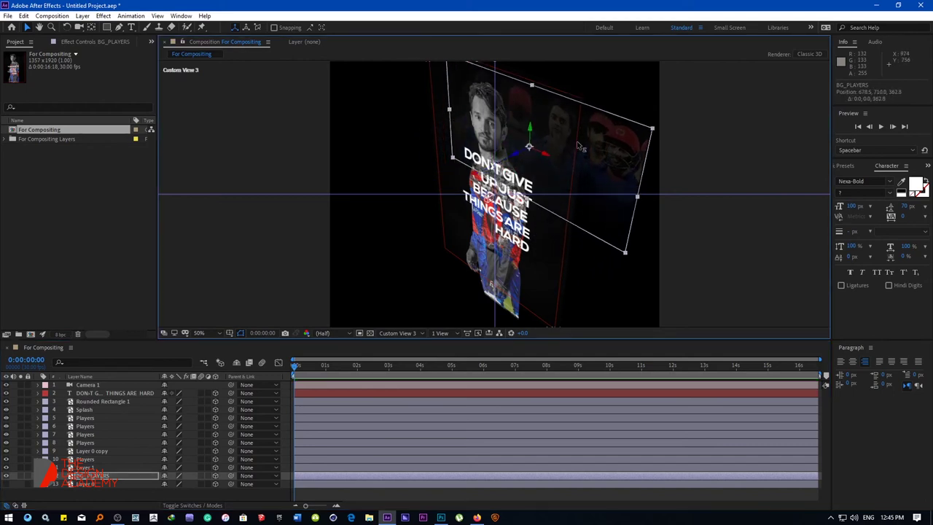
# Shift Layer 1 in depth, then delete Layer 1.
pyautogui.hotkey('ctrl', 'Up')
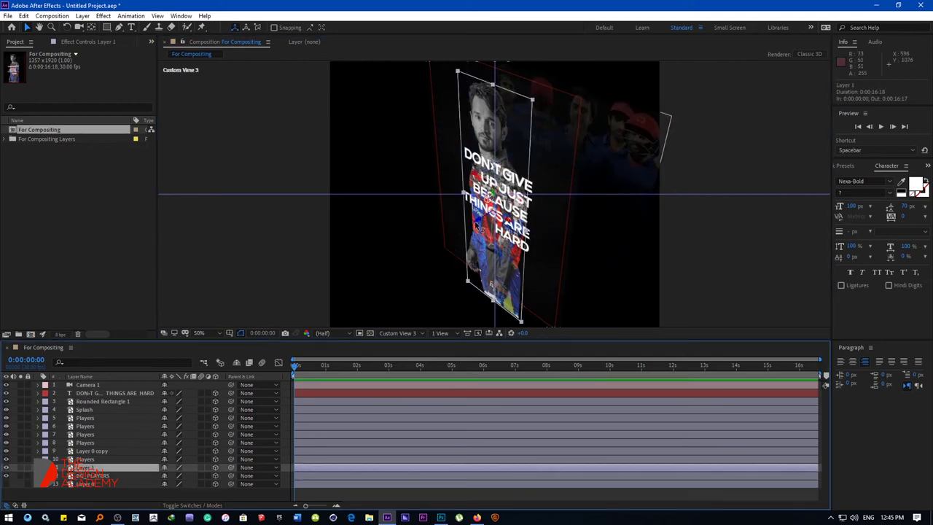
pyautogui.moveTo(501, 219); pyautogui.dragTo(490, 195)
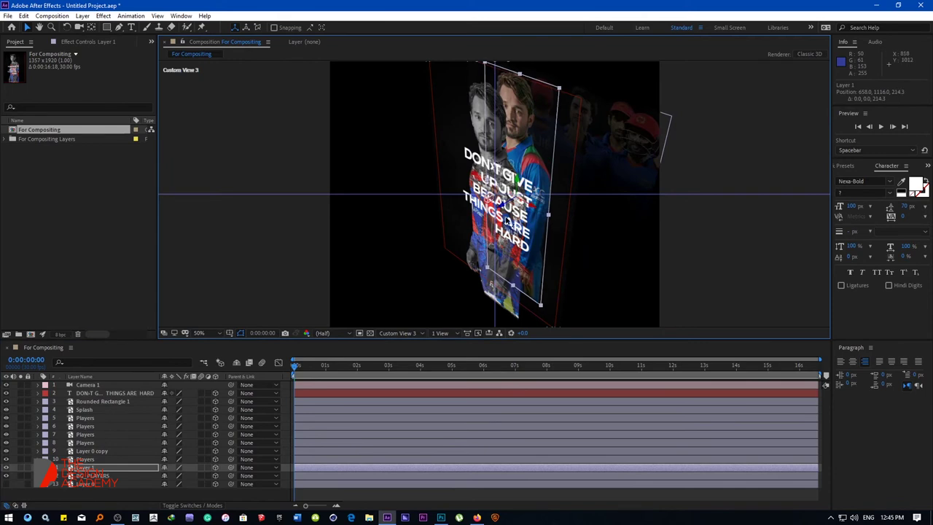
pyautogui.moveTo(474, 234); pyautogui.dragTo(555, 201)
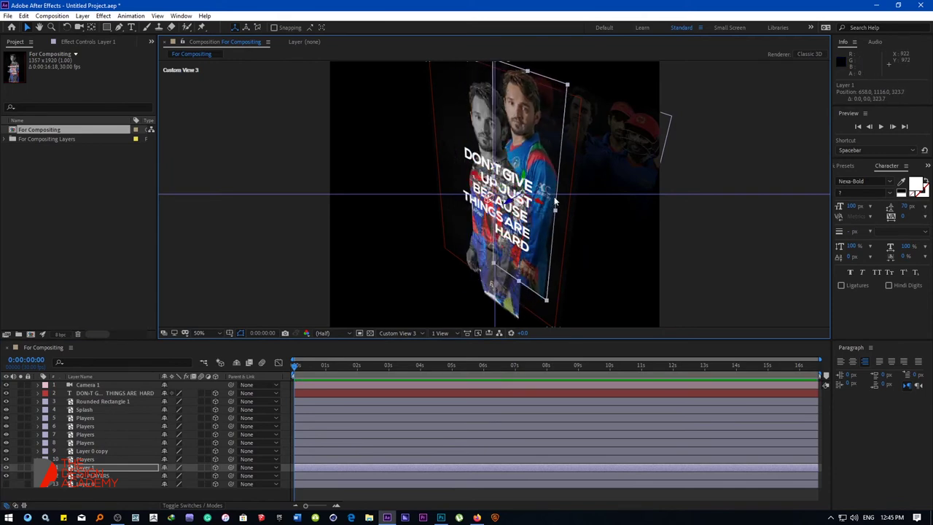
pyautogui.press('Delete')
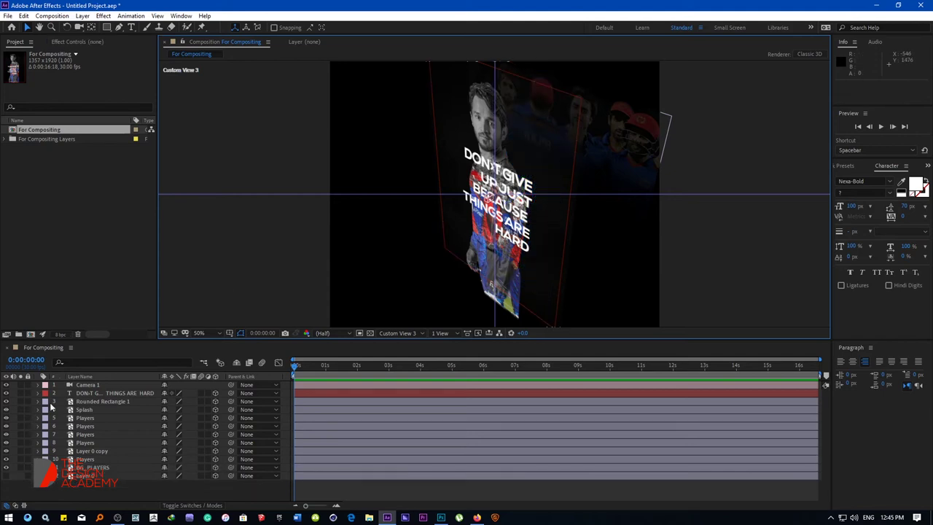
# Move layers 5 through 10 together right and up, undoing a Players-only move.
pyautogui.click(88, 462)
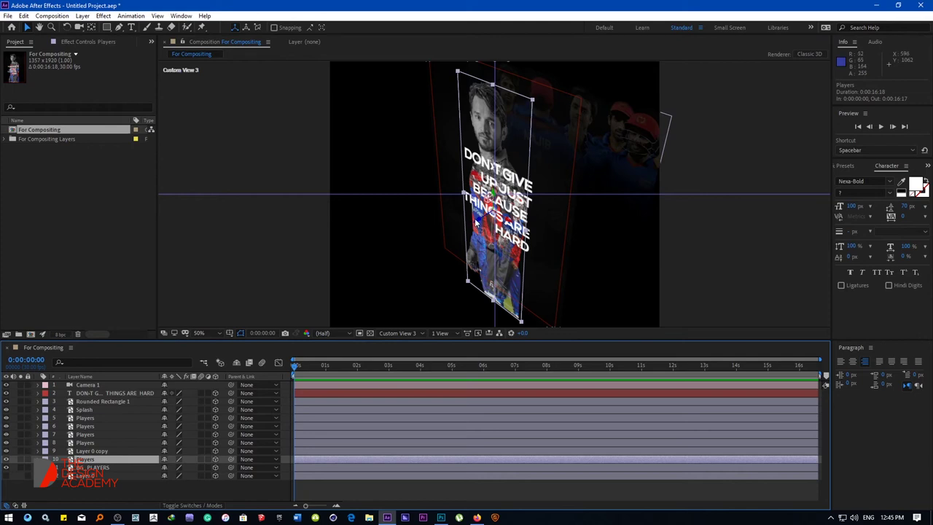
pyautogui.moveTo(479, 223); pyautogui.dragTo(527, 188)
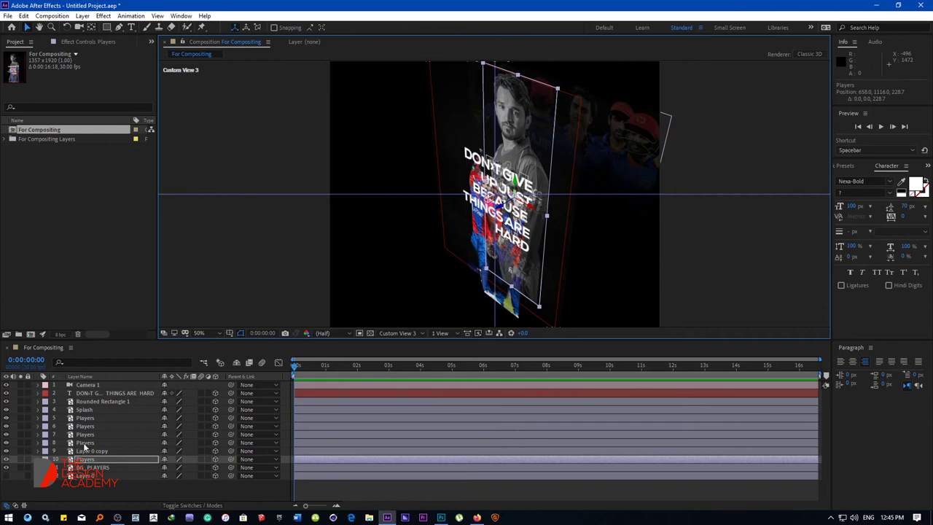
pyautogui.hotkey('ctrl', 'z')
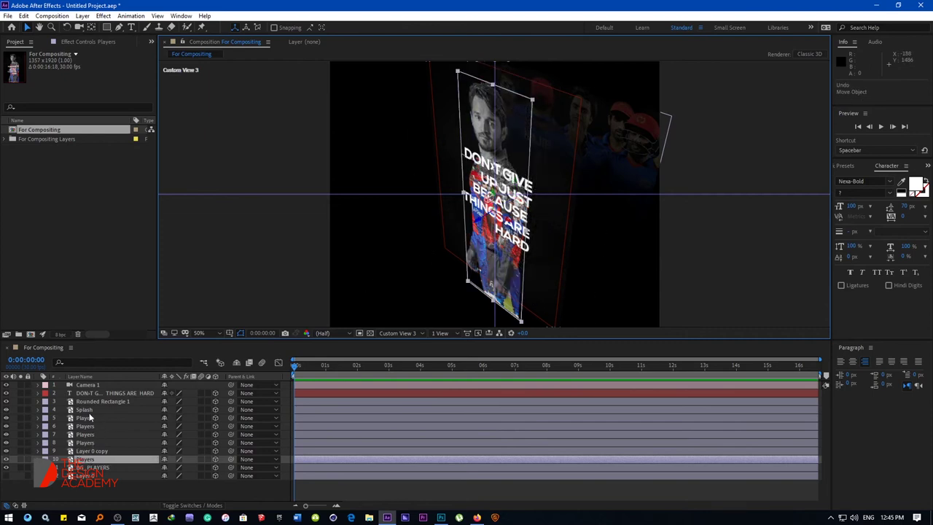
pyautogui.keyDown('shift'); pyautogui.click(96, 414); pyautogui.keyUp('shift')
pyautogui.moveTo(483, 253); pyautogui.dragTo(530, 234)
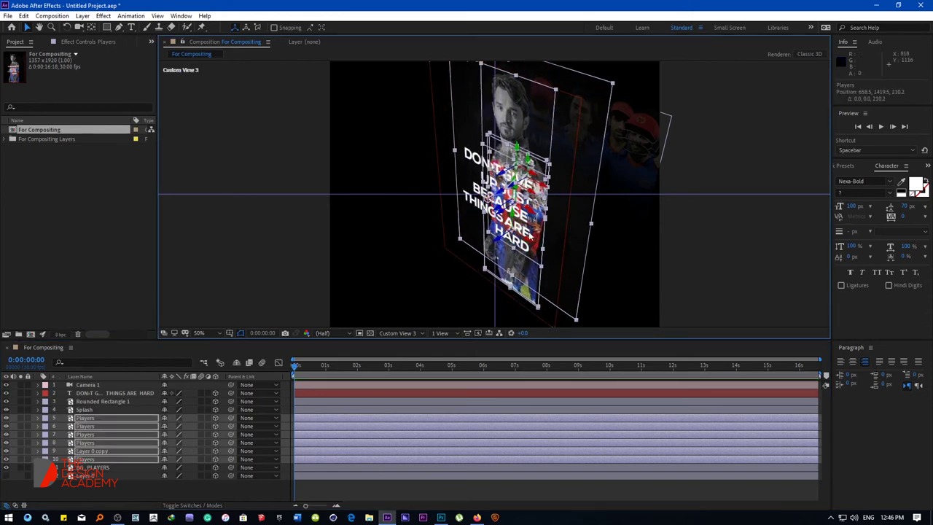
# Scale Splash to 161% and reposition it and Rounded Rectangle 1 up and right.
pyautogui.click(95, 410)
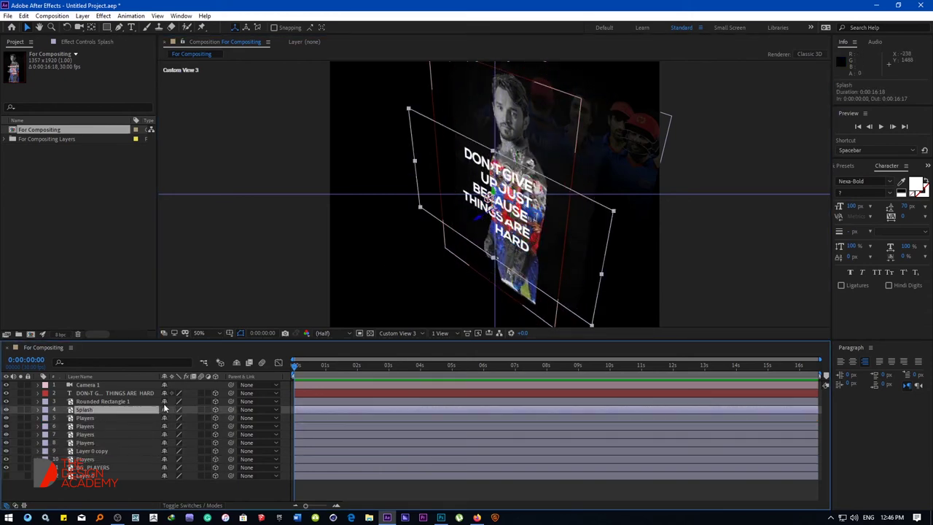
pyautogui.press('s')
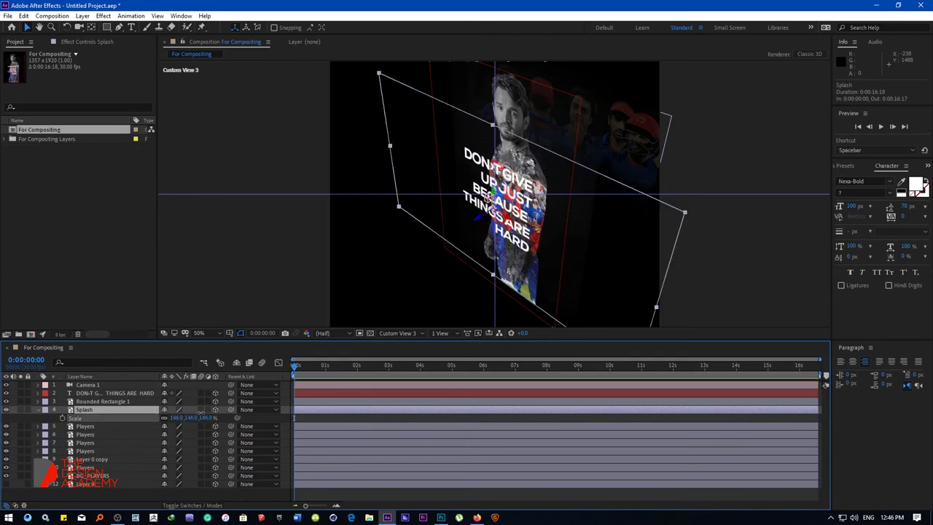
pyautogui.moveTo(177, 418); pyautogui.dragTo(222, 418)
pyautogui.moveTo(479, 222); pyautogui.dragTo(554, 182)
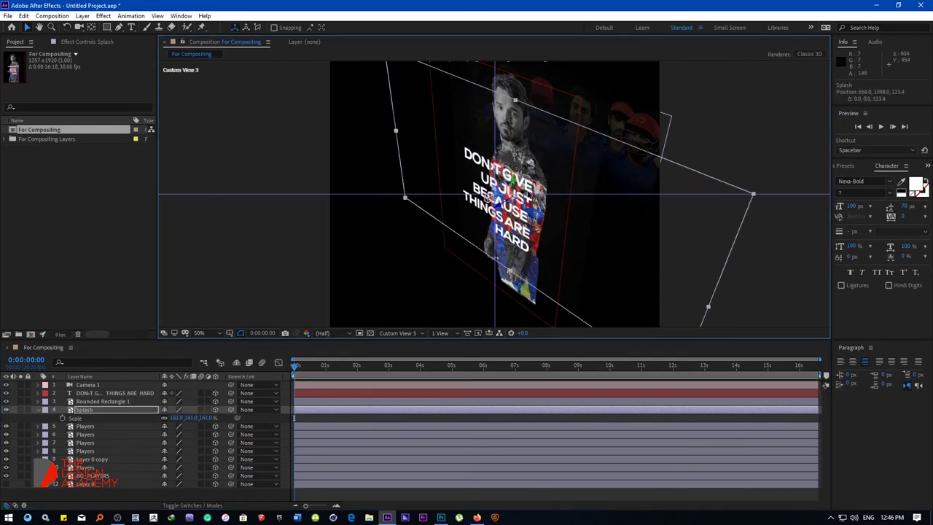
pyautogui.click(102, 401)
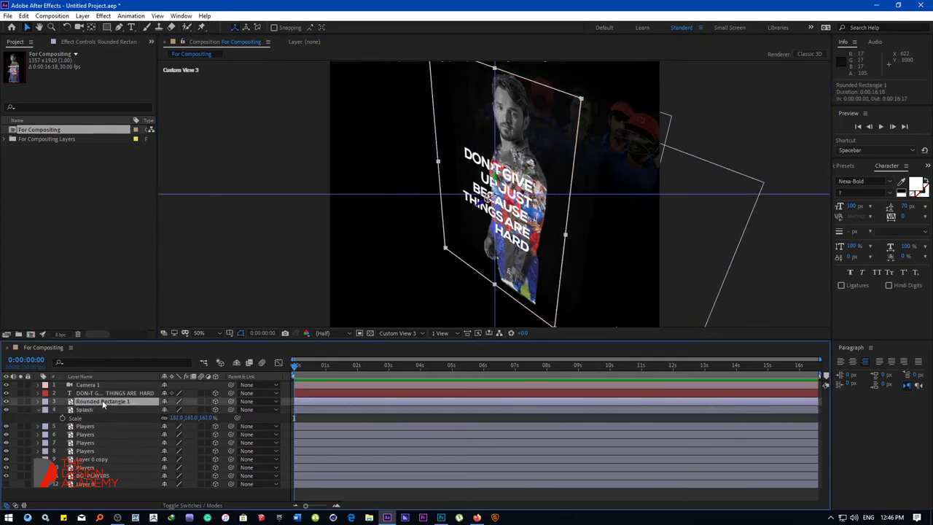
pyautogui.moveTo(480, 203); pyautogui.dragTo(566, 183)
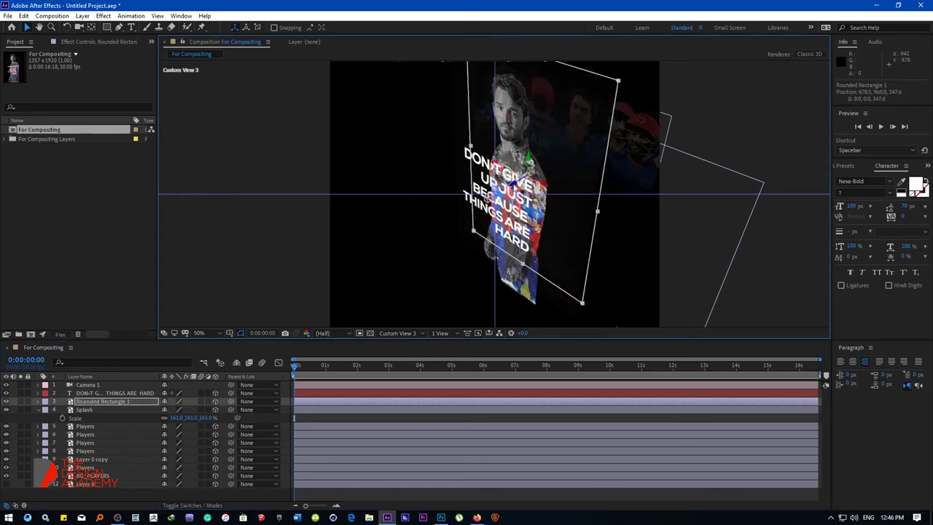
pyautogui.click(110, 393)
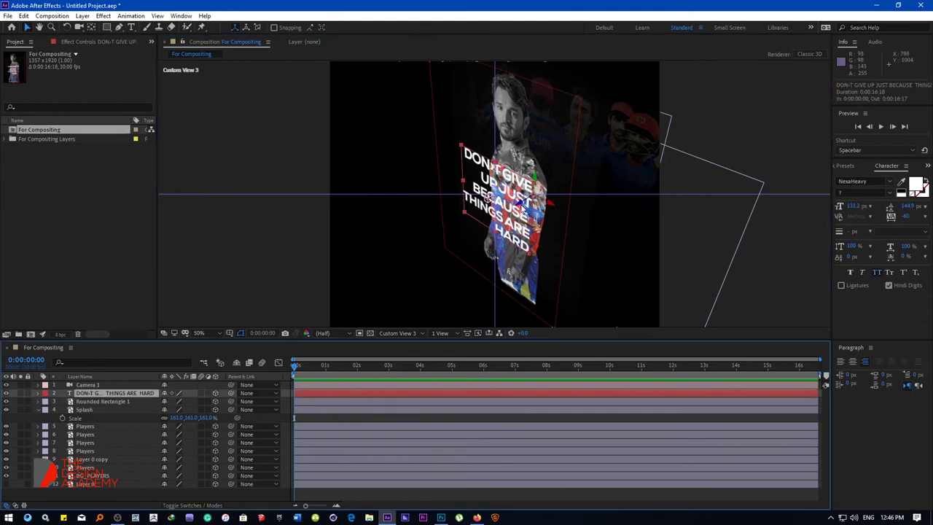
# Move the DON'T GIVE UP text up and right and set its Position Z to -368.
pyautogui.moveTo(522, 208)
pyautogui.mouseDown()
pyautogui.moveTo(607, 149)
pyautogui.moveTo(555, 162)
pyautogui.mouseUp()
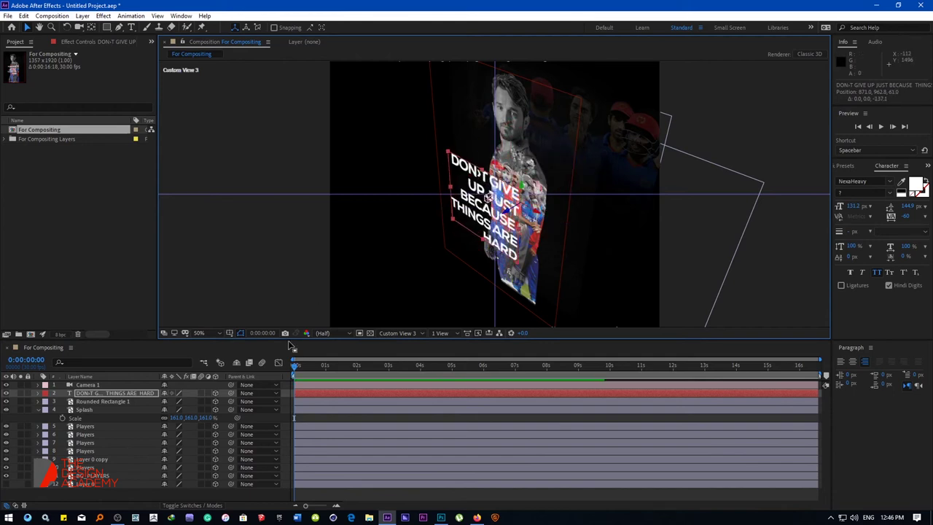
pyautogui.click(39, 411)
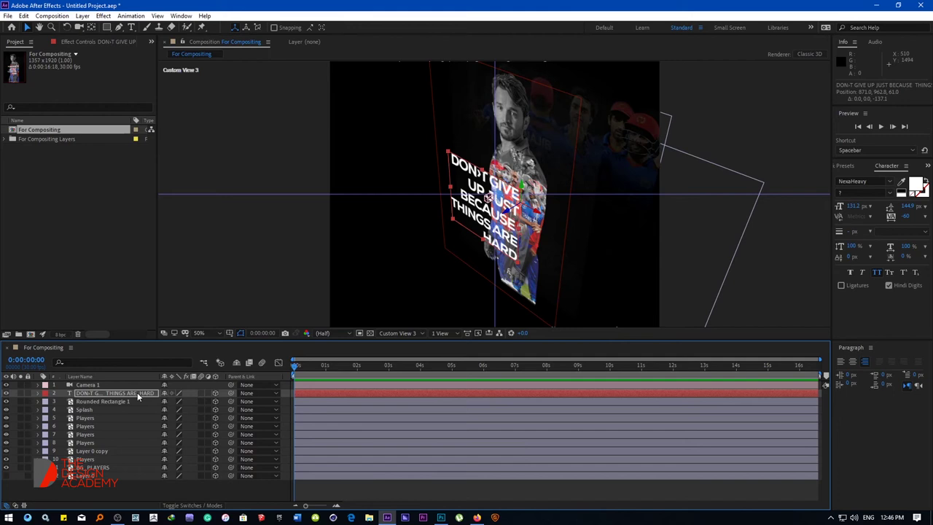
pyautogui.press('p')
pyautogui.moveTo(199, 401); pyautogui.dragTo(154, 401)
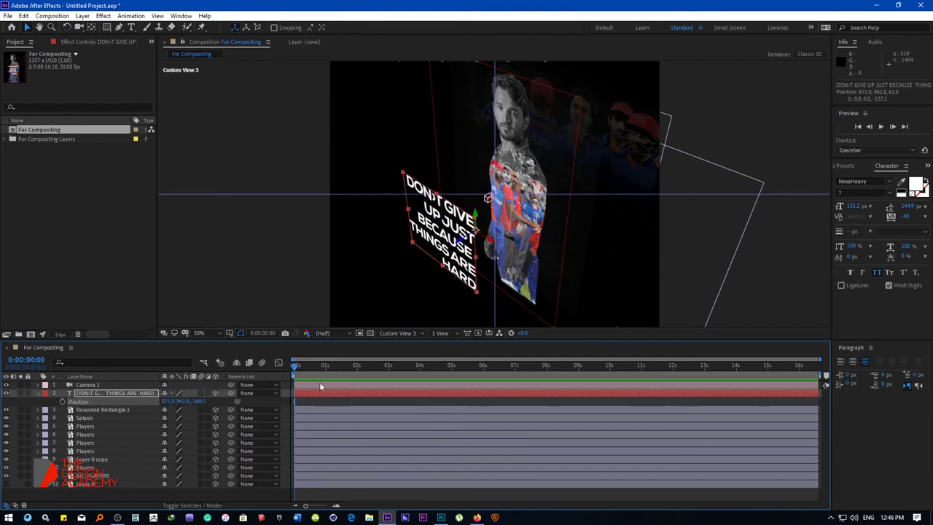
pyautogui.click(333, 333)
# Switch the 3D view to Camera 1, drop resolution to Quarter, and play a preview.
pyautogui.click(336, 346)
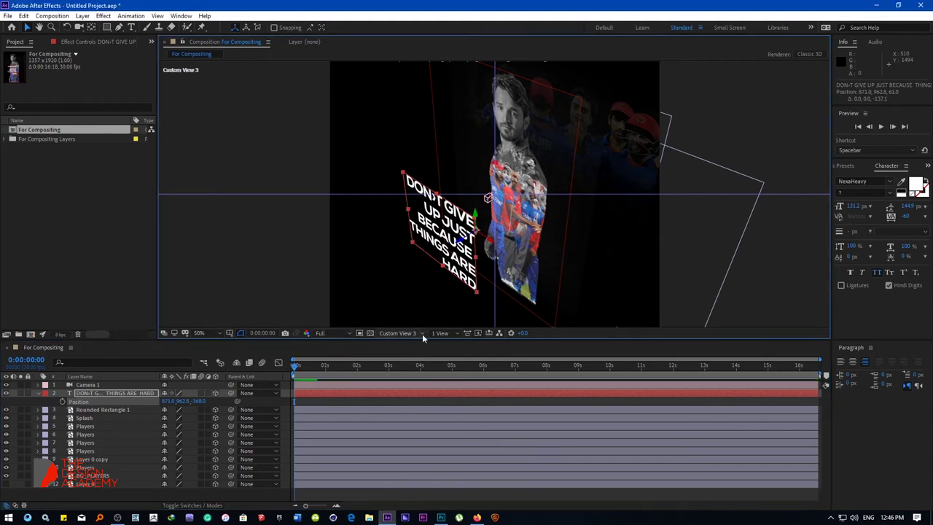
pyautogui.click(436, 333)
pyautogui.click(409, 335)
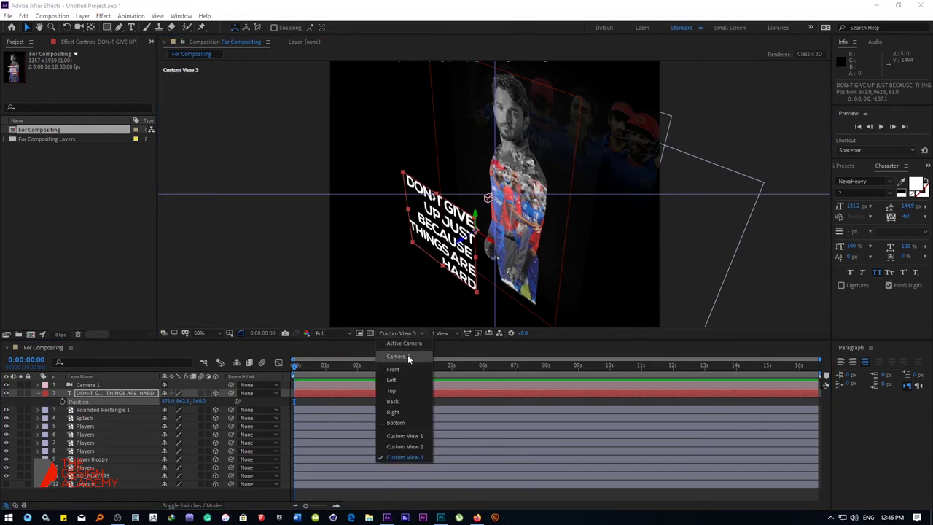
pyautogui.click(407, 344)
pyautogui.click(408, 333)
pyautogui.click(404, 357)
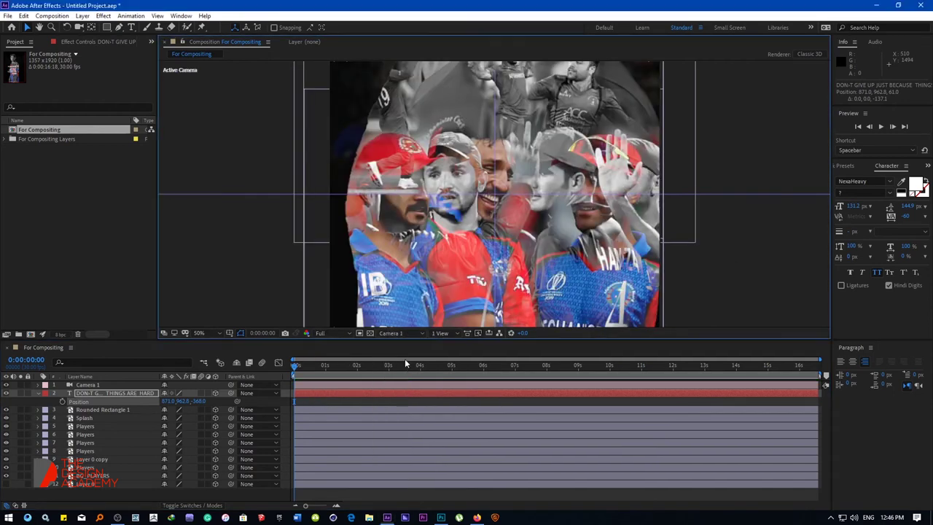
pyautogui.click(329, 334)
pyautogui.click(332, 390)
pyautogui.press('space')
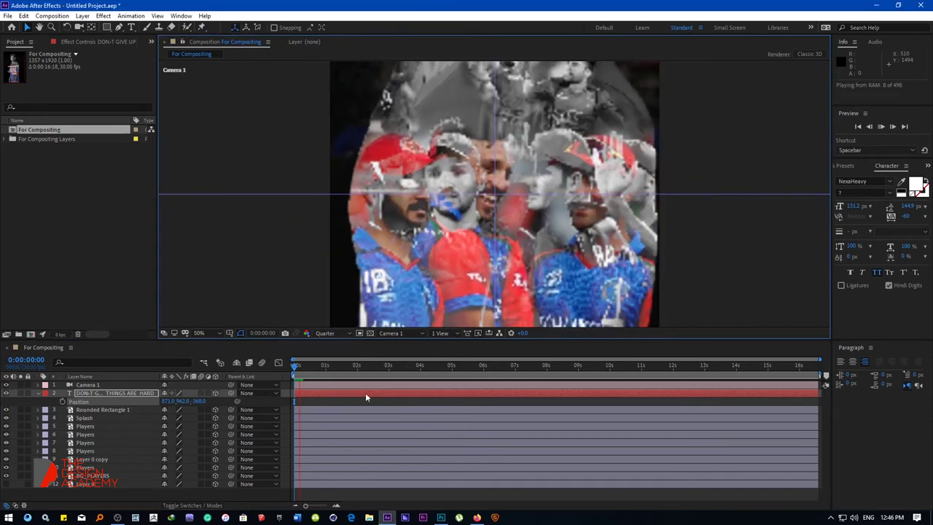
# Scrub near the end and dolly Camera 1 back to frame the whole slogan.
pyautogui.moveTo(375, 368); pyautogui.dragTo(818, 368)
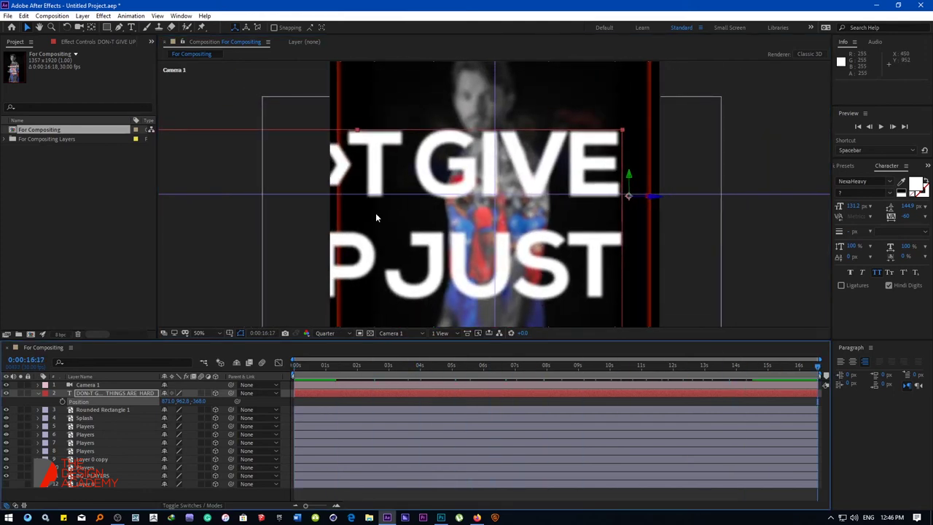
pyautogui.click(38, 393)
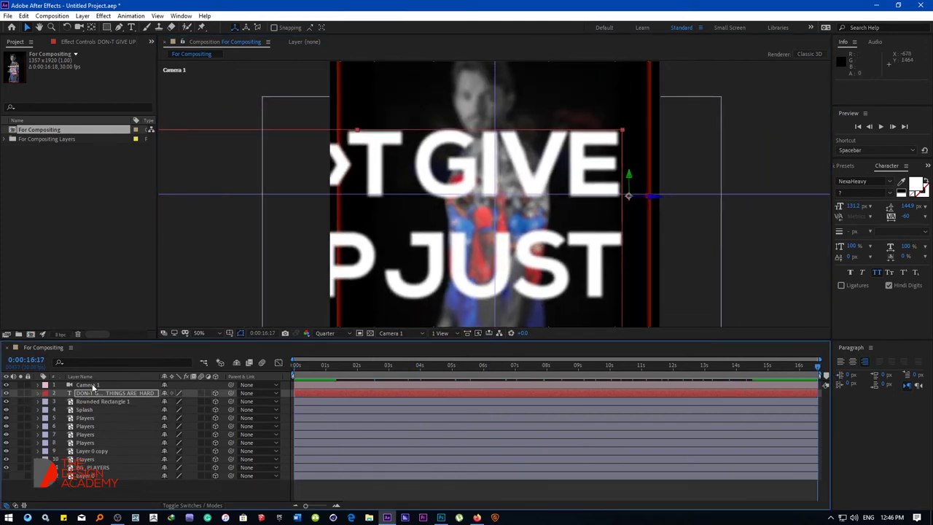
pyautogui.click(44, 385)
pyautogui.click(79, 28)
pyautogui.moveTo(453, 182)
pyautogui.mouseDown()
pyautogui.moveTo(454, 257)
pyautogui.moveTo(460, 229)
pyautogui.mouseUp()
# Fit the composition in the viewer and shrink the slogan text inside the red frame.
pyautogui.click(200, 333)
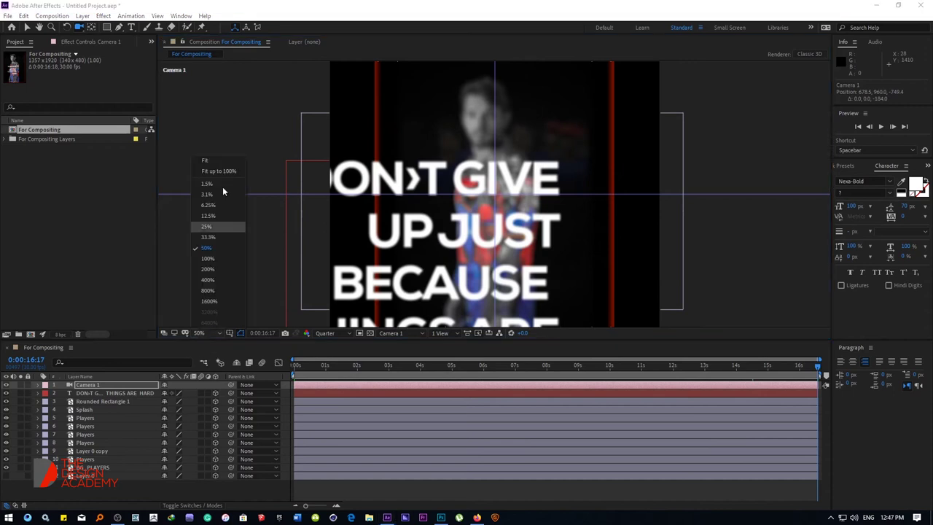
pyautogui.click(218, 161)
pyautogui.moveTo(495, 223)
pyautogui.mouseDown()
pyautogui.moveTo(495, 211)
pyautogui.moveTo(495, 230)
pyautogui.mouseUp()
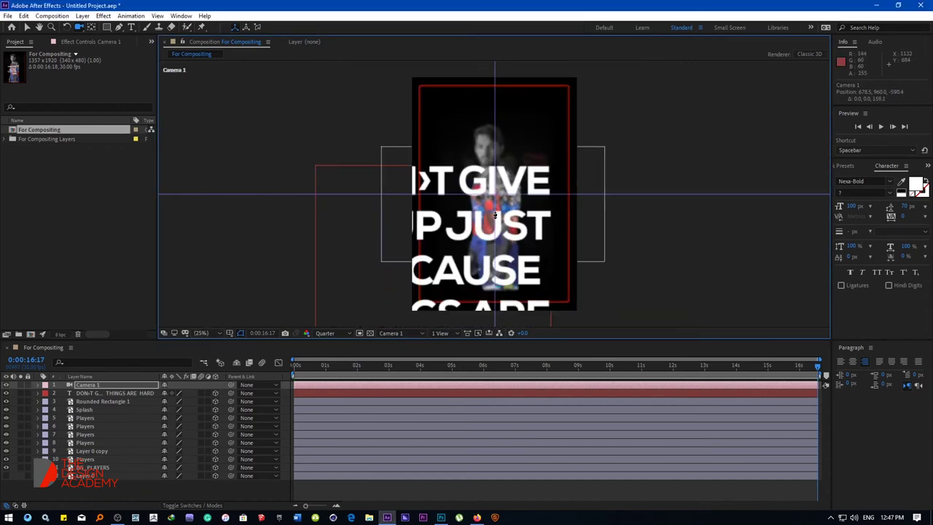
pyautogui.click(82, 394)
pyautogui.moveTo(319, 267)
pyautogui.mouseDown()
pyautogui.moveTo(456, 241)
pyautogui.moveTo(471, 228)
pyautogui.mouseUp()
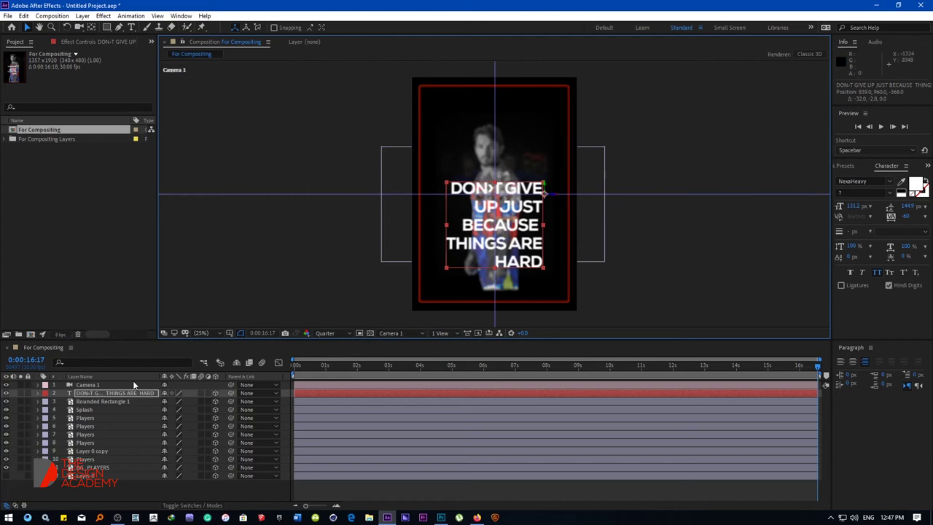
# Dolly the camera toward the text and set the text position to 839, 960, -195.
pyautogui.click(78, 27)
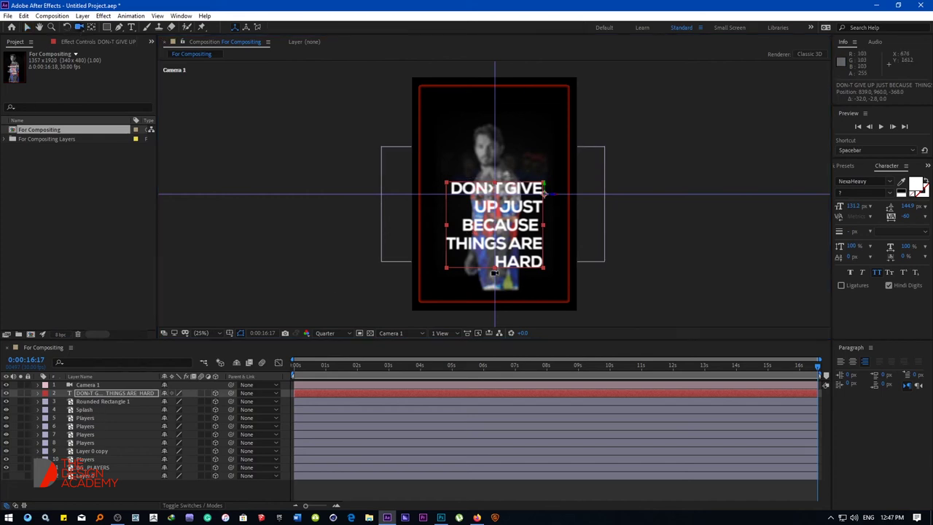
pyautogui.moveTo(495, 274); pyautogui.dragTo(492, 226)
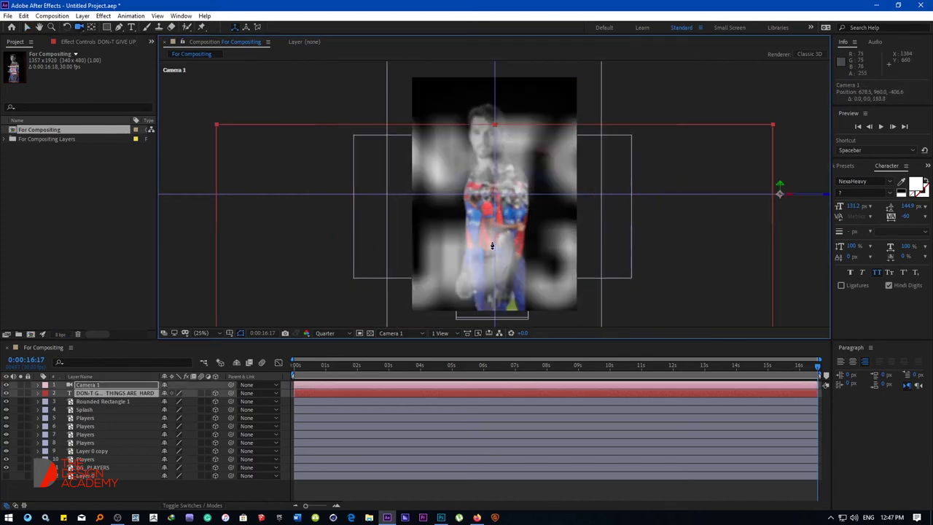
pyautogui.click(103, 393)
pyautogui.press('p')
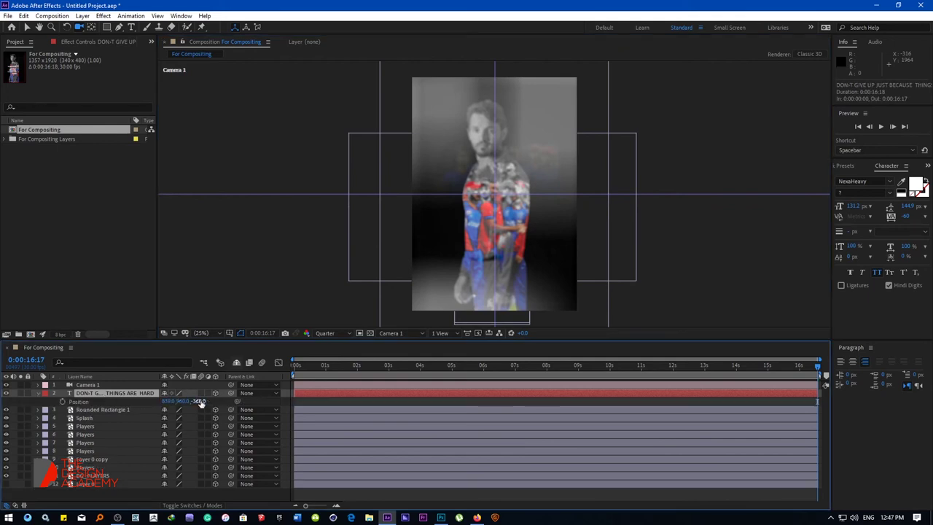
pyautogui.moveTo(196, 401)
pyautogui.mouseDown()
pyautogui.moveTo(342, 406)
pyautogui.moveTo(306, 408)
pyautogui.mouseUp()
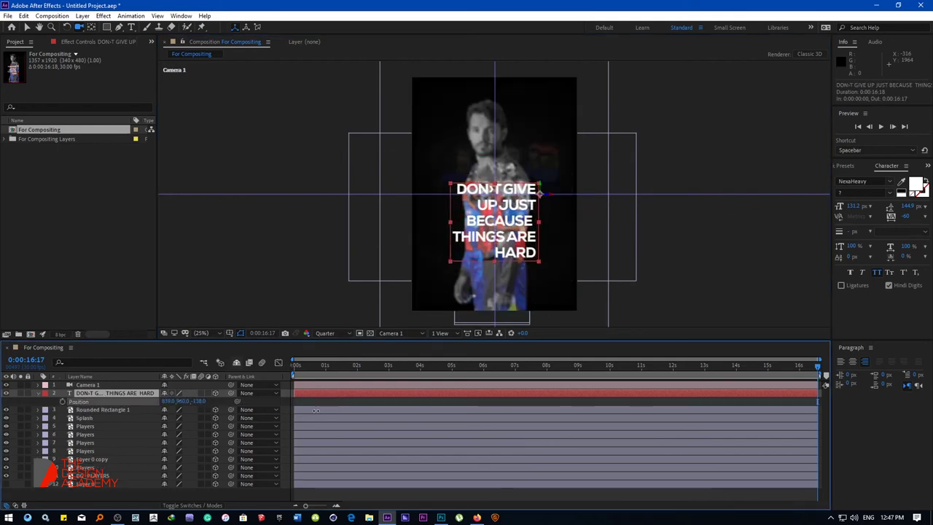
# Enlarge BG_PLAYERS to 160% and return to the start of the timeline.
pyautogui.click(93, 477)
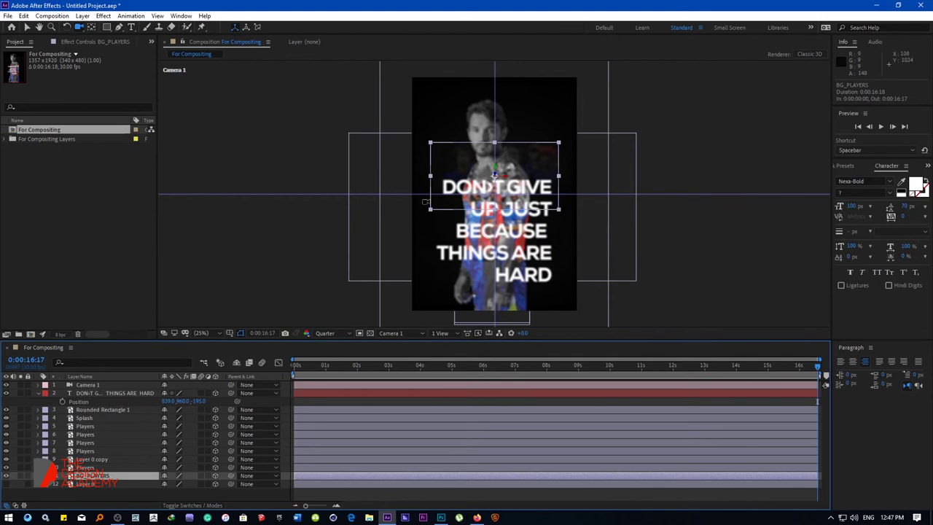
pyautogui.moveTo(431, 177); pyautogui.dragTo(393, 176)
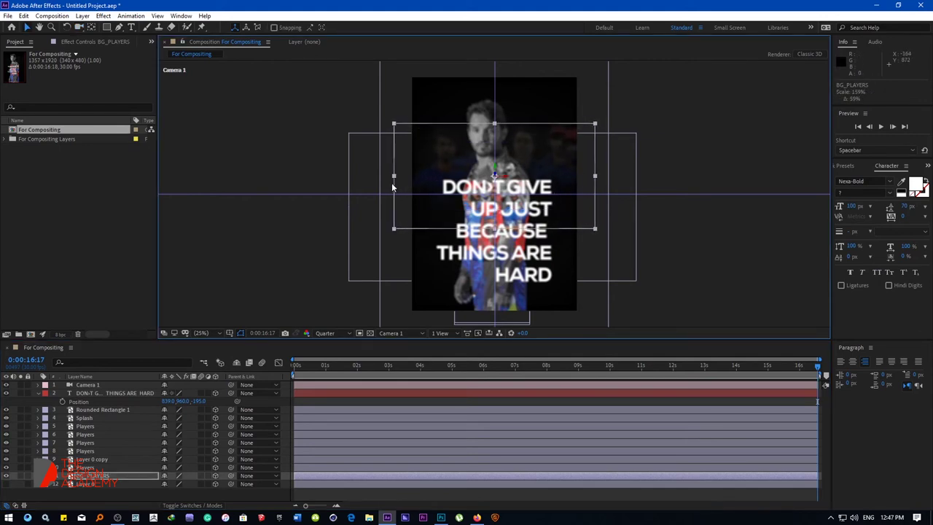
pyautogui.click(295, 367)
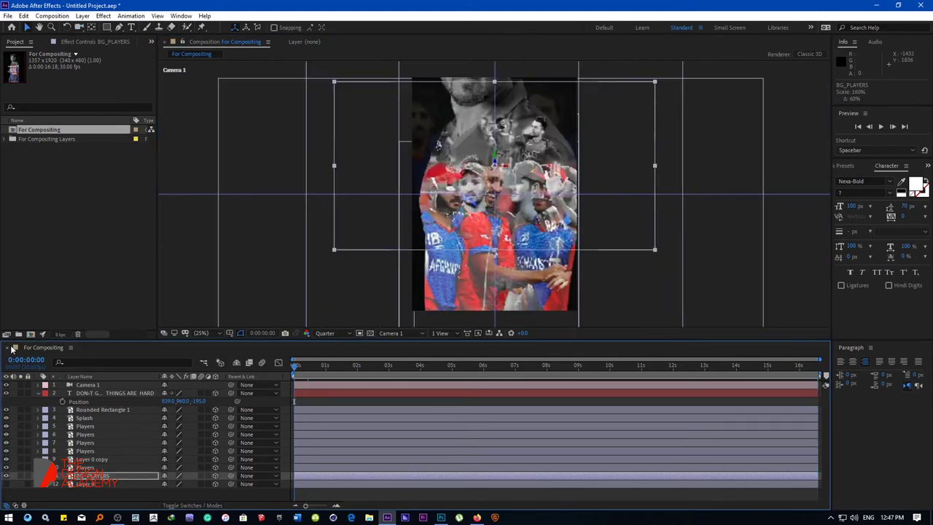
# Orbit Camera 1 to an angled view of the scene and fit the composition in the viewer.
pyautogui.press('space')
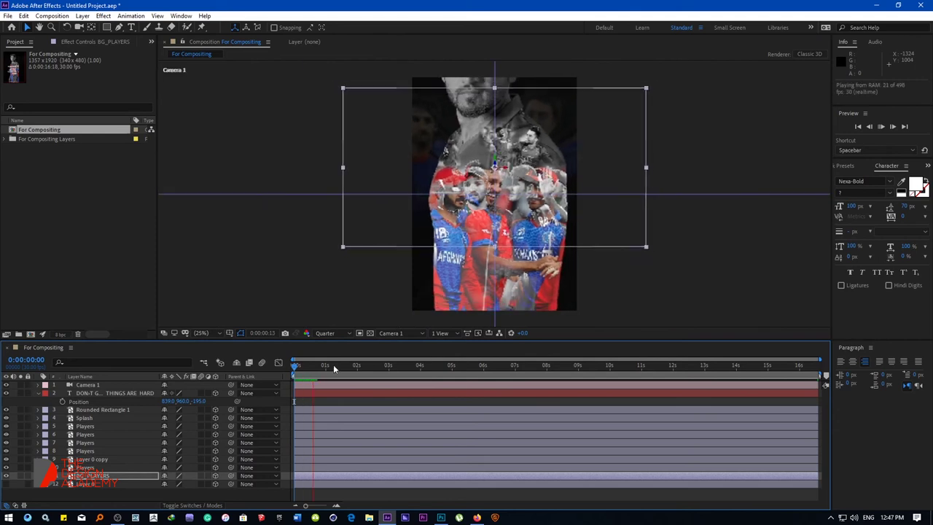
pyautogui.click(81, 28)
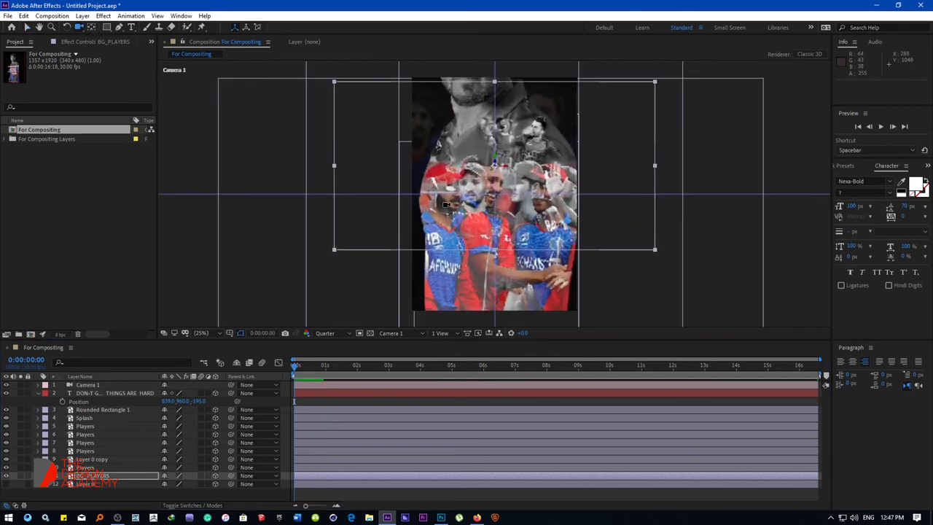
pyautogui.moveTo(451, 204); pyautogui.dragTo(448, 204)
pyautogui.press('F2')
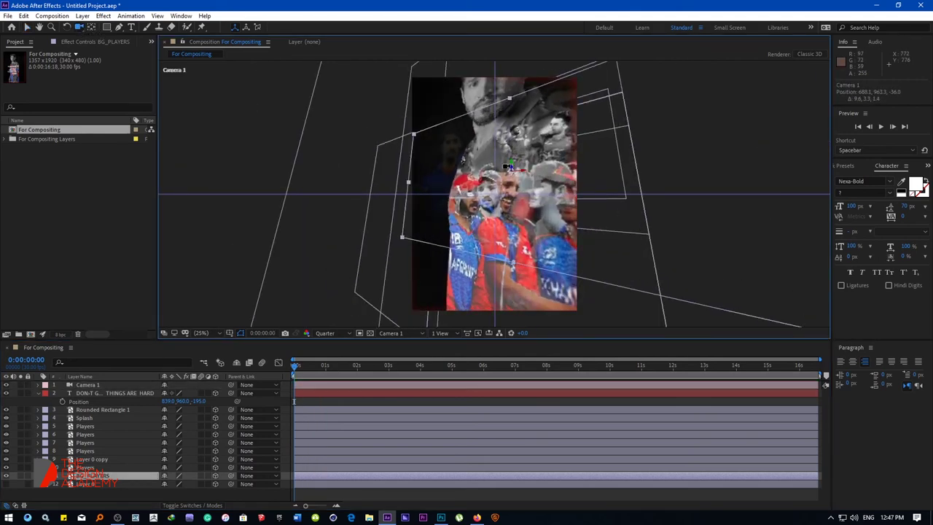
pyautogui.moveTo(495, 150)
pyautogui.mouseDown()
pyautogui.moveTo(294, 187)
pyautogui.moveTo(555, 204)
pyautogui.moveTo(623, 220)
pyautogui.moveTo(481, 153)
pyautogui.mouseUp()
pyautogui.scroll(2, 598, 212)
pyautogui.scroll(-2, 480, 151)
pyautogui.click(199, 332)
pyautogui.click(213, 155)
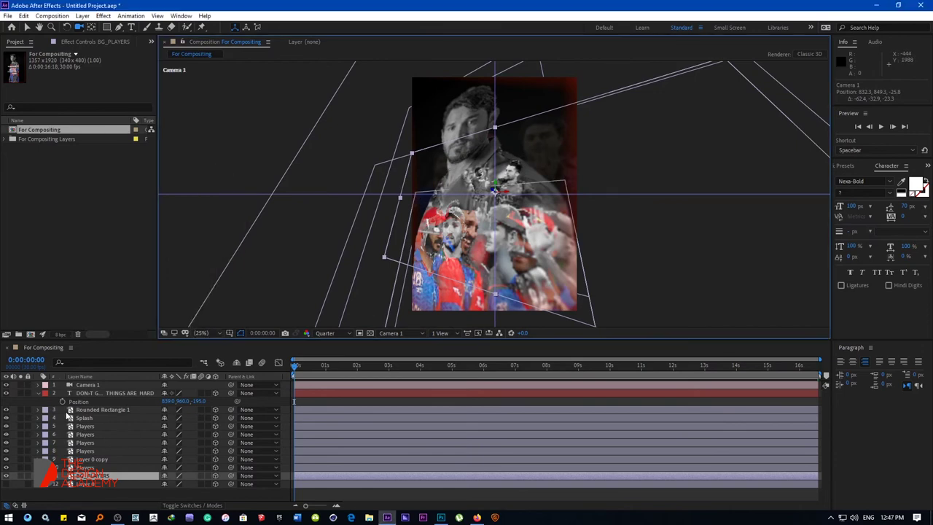
# Make the Rounded Rectangle 1 red border visible again.
pyautogui.click(38, 393)
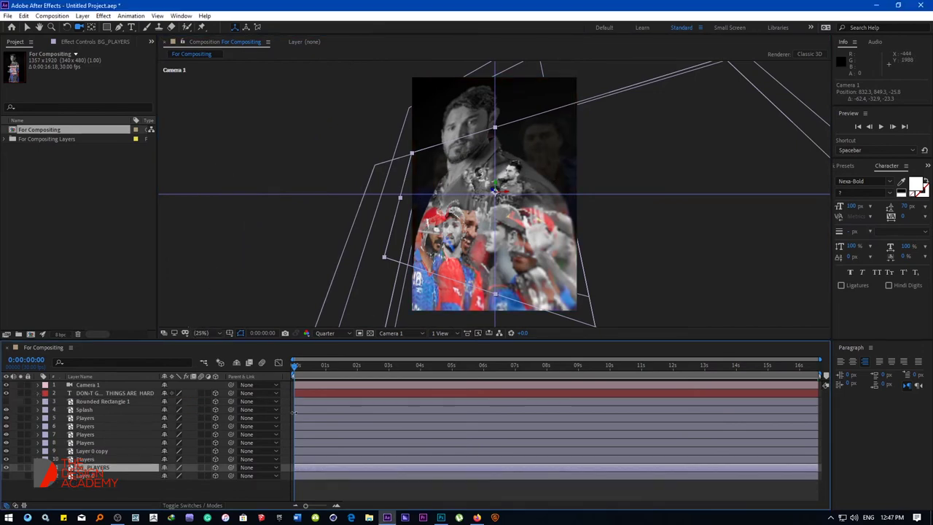
pyautogui.click(9, 400)
pyautogui.click(103, 401)
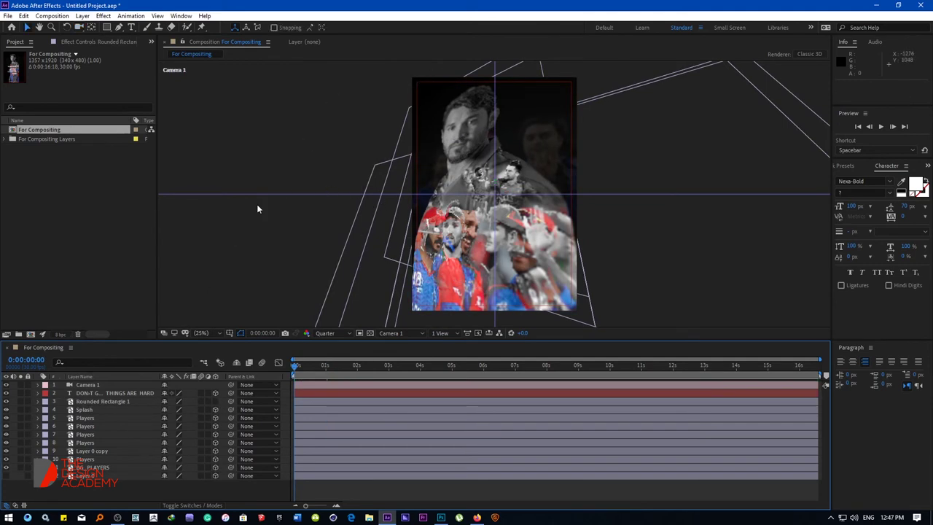
pyautogui.click(87, 384)
# Add a new Null object layer, Null 1.
pyautogui.click(82, 15)
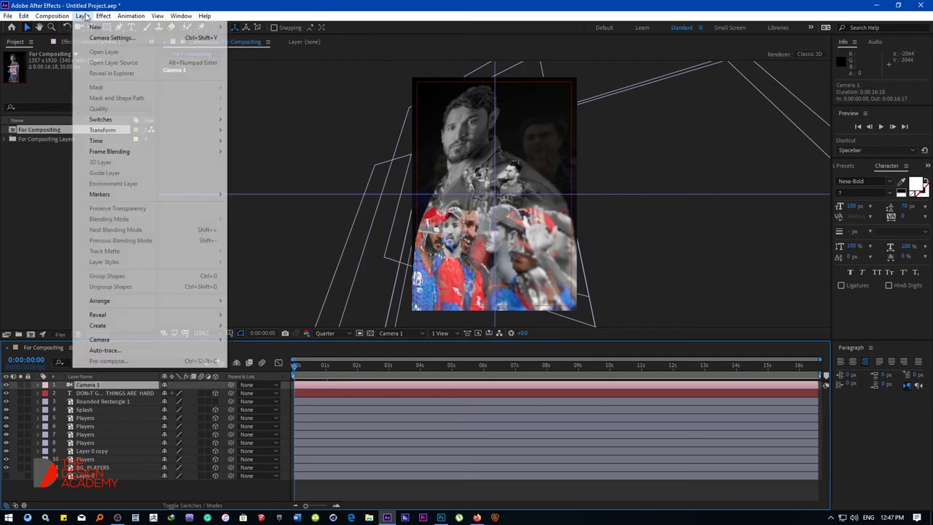
pyautogui.moveTo(95, 27)
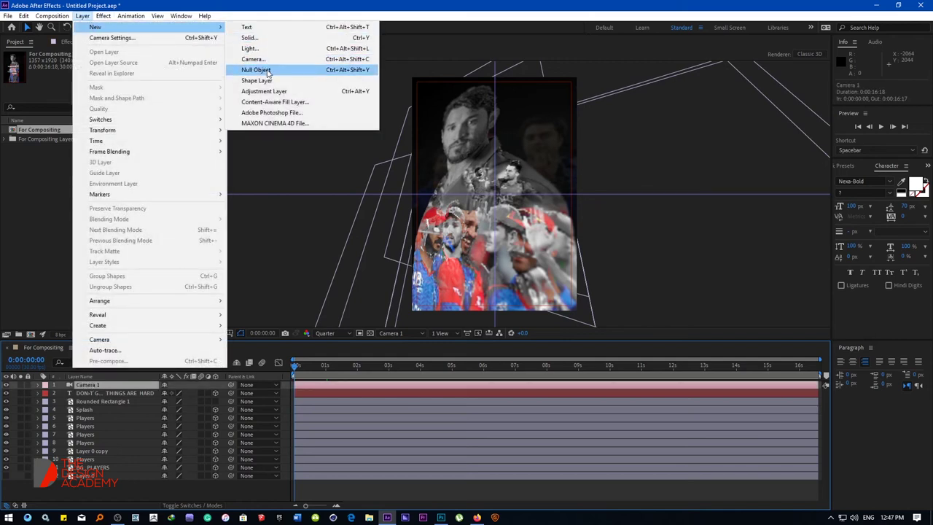
pyautogui.click(306, 69)
# Link Camera 1's focus distance to Null 1 via Layer > Camera.
pyautogui.keyDown('ctrl'); pyautogui.click(97, 394); pyautogui.keyUp('ctrl')
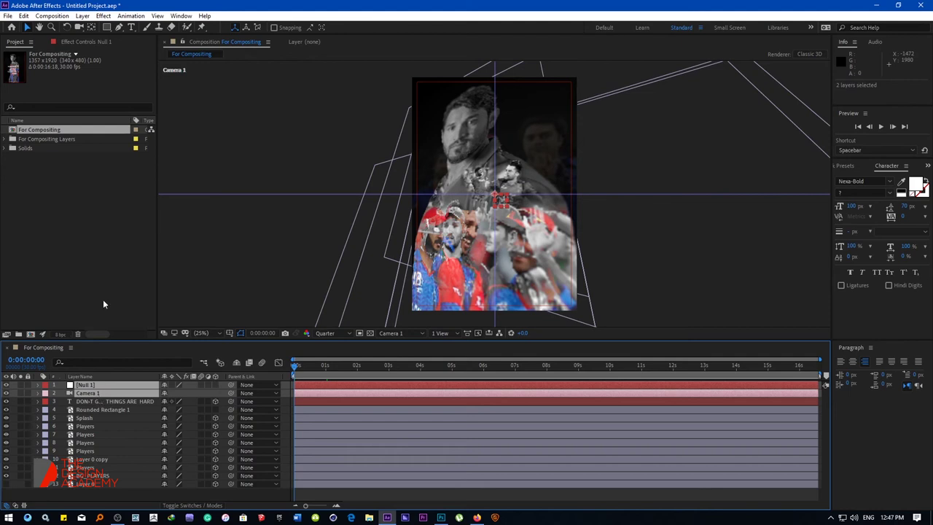
pyautogui.click(91, 16)
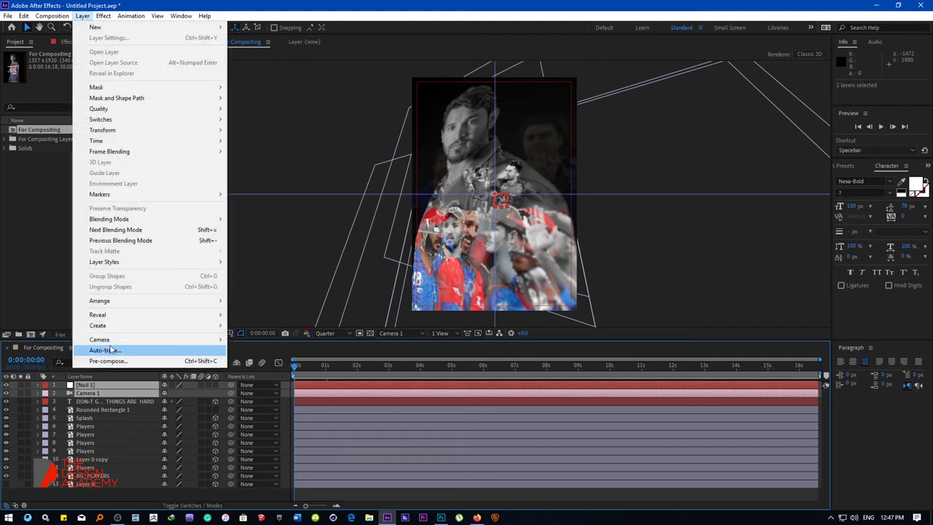
pyautogui.moveTo(114, 340)
pyautogui.click(283, 376)
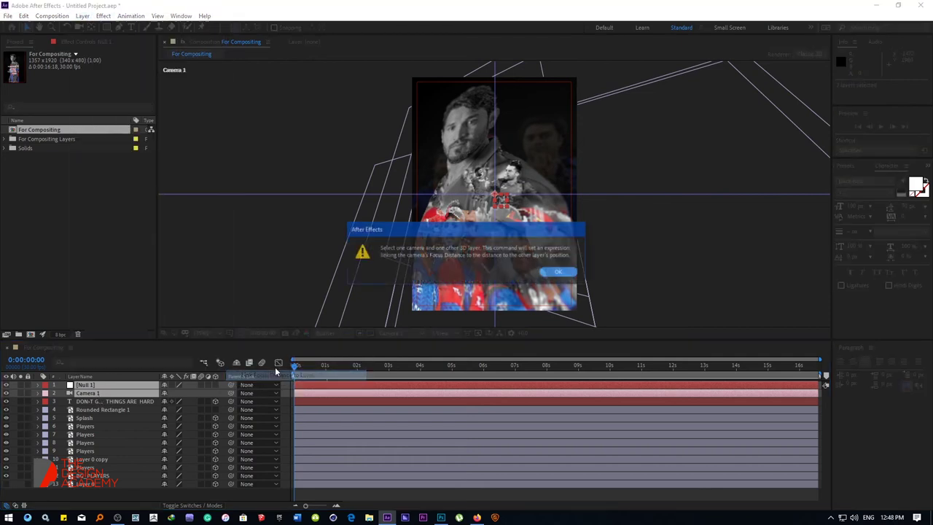
pyautogui.click(557, 271)
pyautogui.click(83, 15)
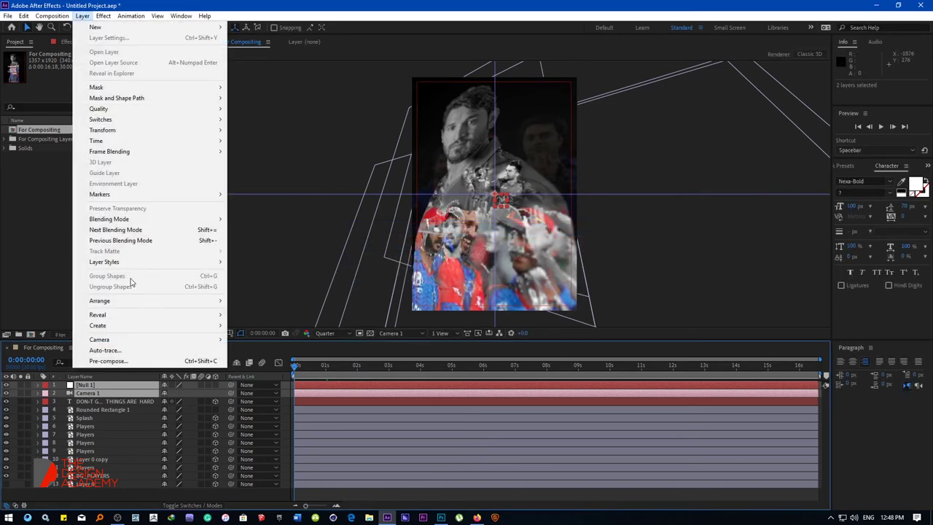
pyautogui.moveTo(113, 339)
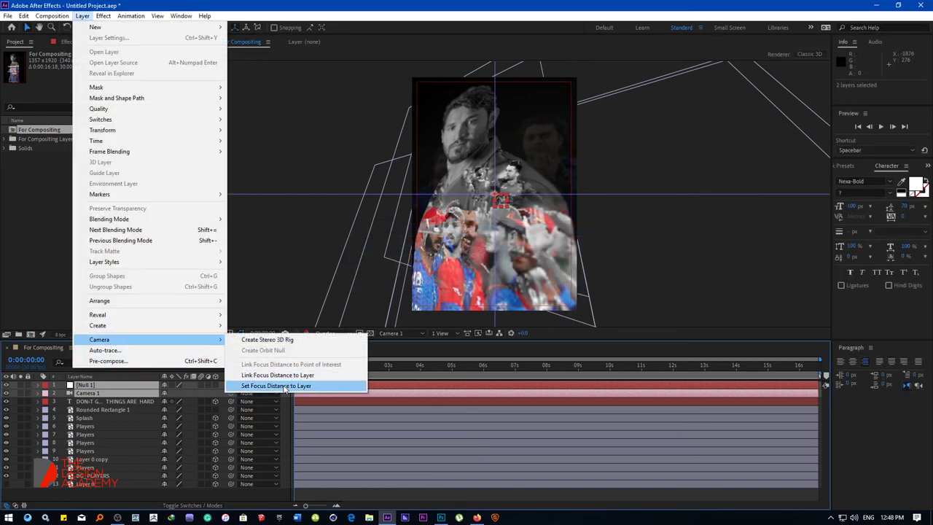
pyautogui.click(283, 386)
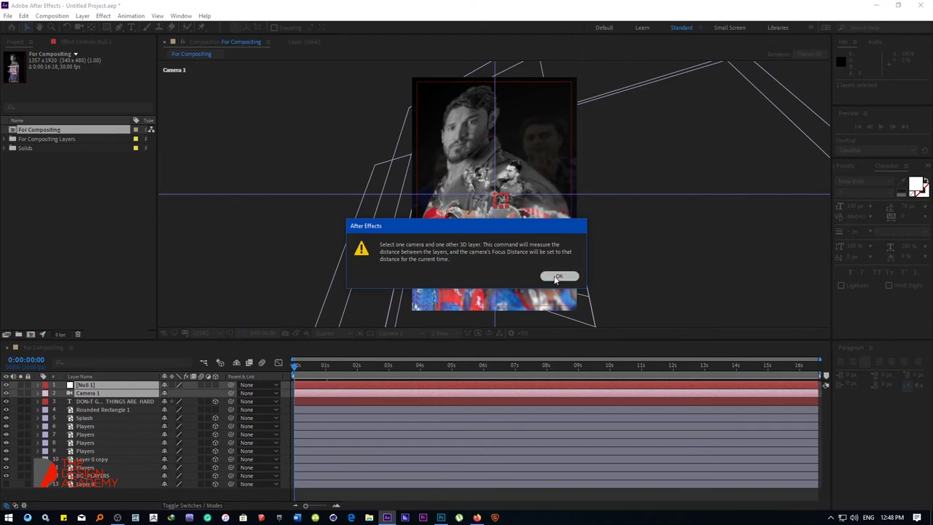
pyautogui.click(557, 277)
pyautogui.click(82, 16)
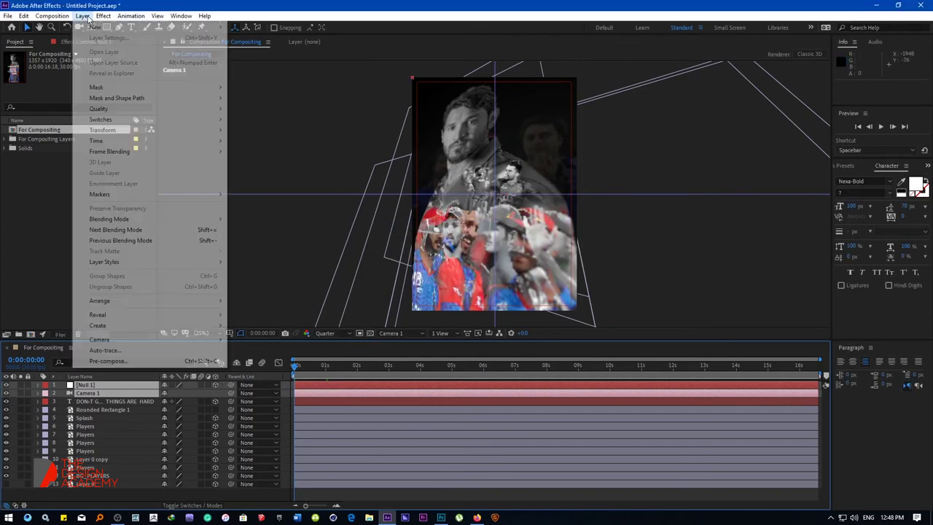
pyautogui.moveTo(102, 339)
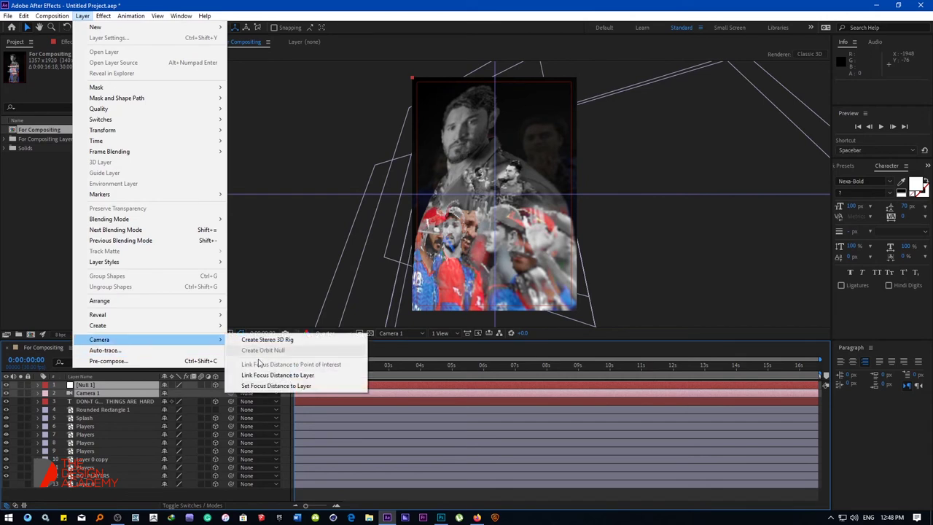
pyautogui.click(292, 375)
# Set Null 1's Position Z to 644 and add a Position keyframe at 0s.
pyautogui.click(101, 403)
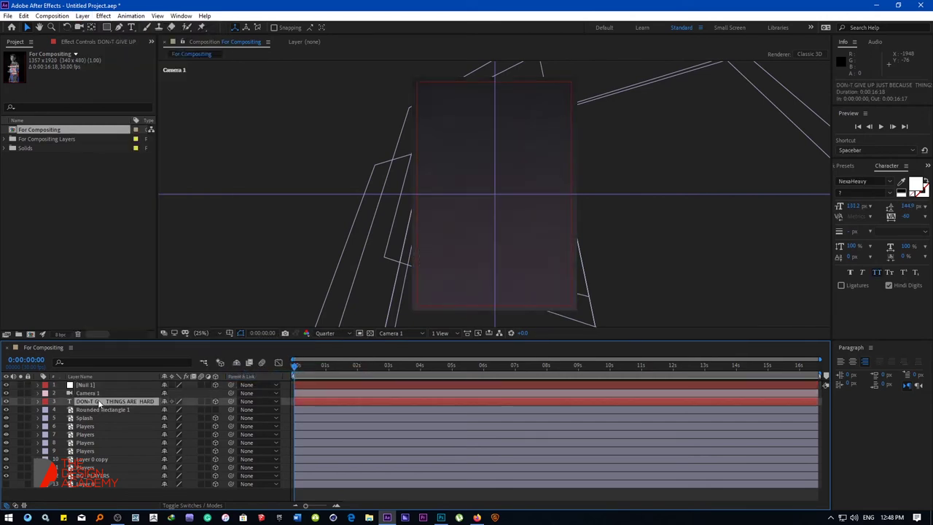
pyautogui.click(97, 385)
pyautogui.press('p')
pyautogui.moveTo(194, 393)
pyautogui.mouseDown()
pyautogui.moveTo(262, 409)
pyautogui.moveTo(440, 385)
pyautogui.mouseUp()
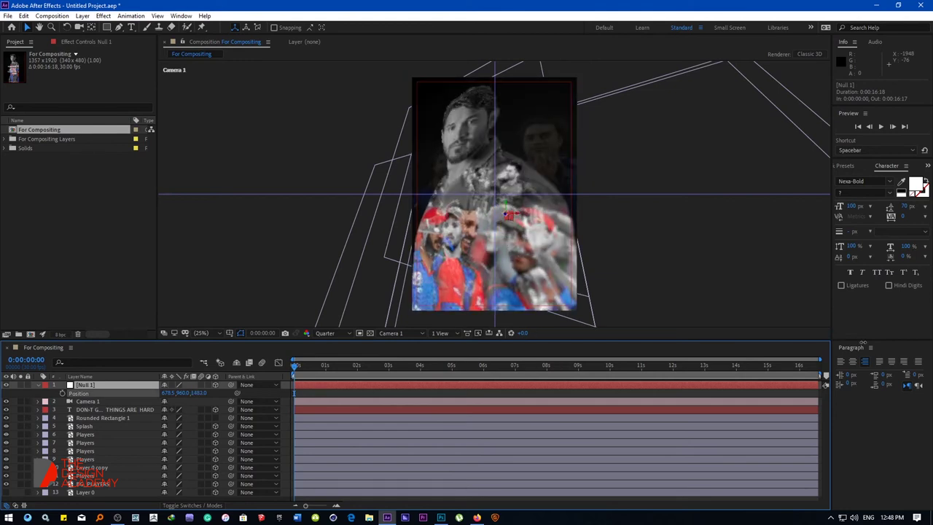
pyautogui.moveTo(387, 370)
pyautogui.mouseDown()
pyautogui.moveTo(312, 392)
pyautogui.moveTo(457, 363)
pyautogui.mouseUp()
pyautogui.click(62, 393)
pyautogui.press('pagedown')
pyautogui.press('pagedown')
pyautogui.press('pagedown')
# At Camera 1's 14:15 keyframe, shift Null 1's depth to change the focus blur.
pyautogui.click(85, 402)
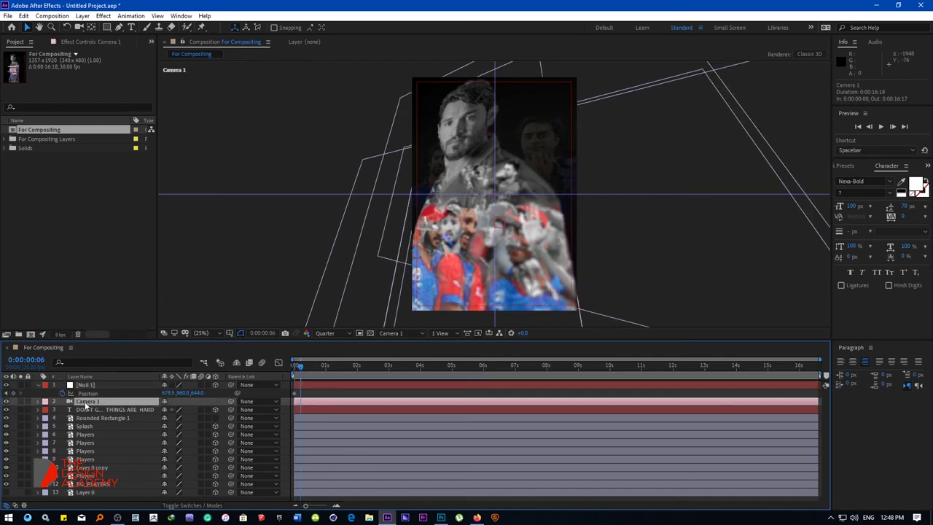
pyautogui.press('u')
pyautogui.click(20, 411)
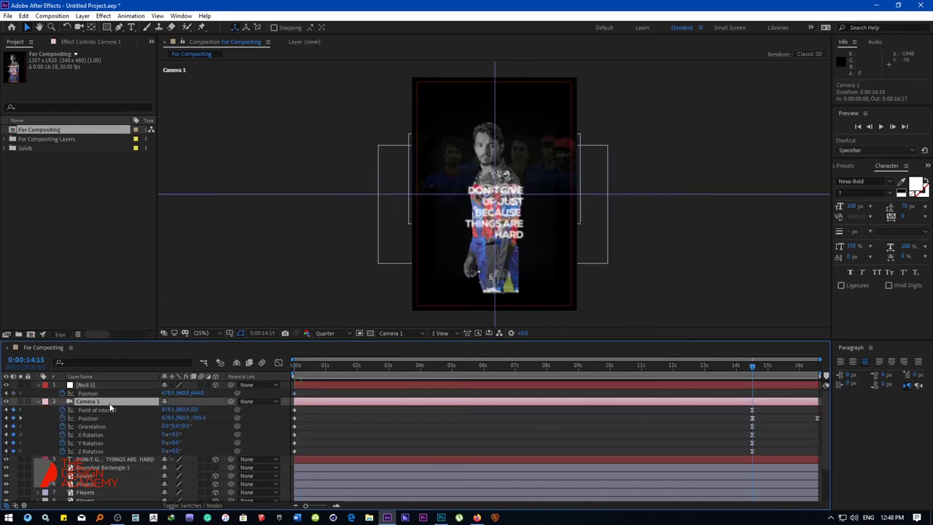
pyautogui.moveTo(197, 395)
pyautogui.mouseDown()
pyautogui.moveTo(157, 399)
pyautogui.moveTo(177, 394)
pyautogui.mouseUp()
pyautogui.click(110, 384)
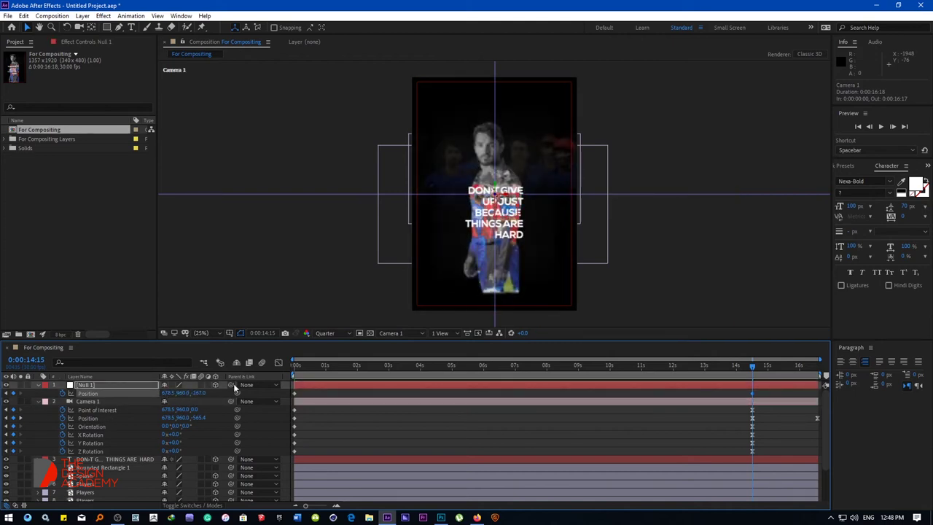
pyautogui.moveTo(202, 393); pyautogui.dragTo(199, 393)
# Delete the extra camera keyframe near 16s, dolly closer, and refocus Null 1 to Z -199.
pyautogui.click(80, 402)
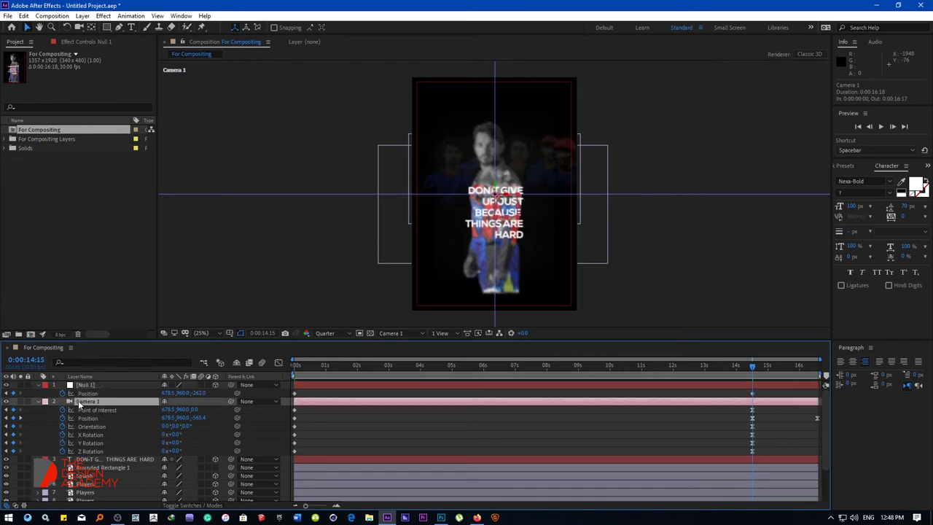
pyautogui.click(77, 28)
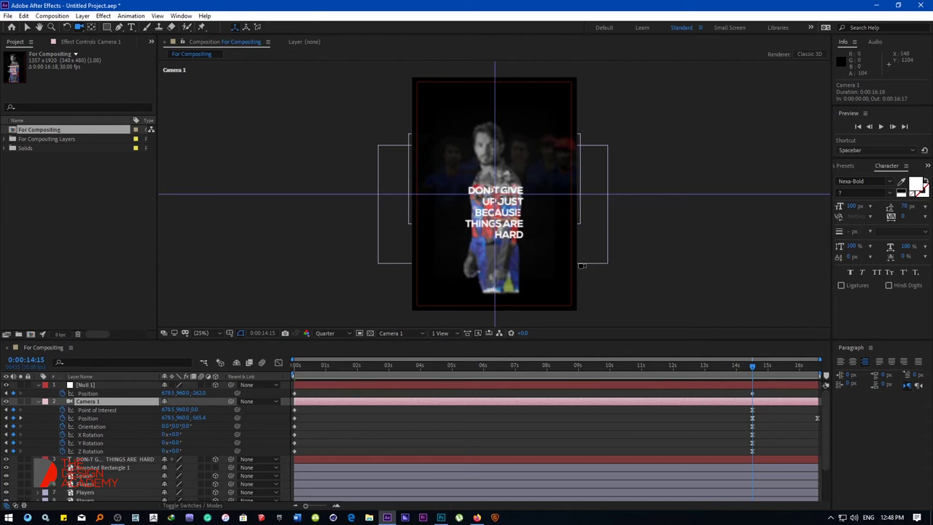
pyautogui.moveTo(785, 434); pyautogui.dragTo(820, 413)
pyautogui.press('Delete')
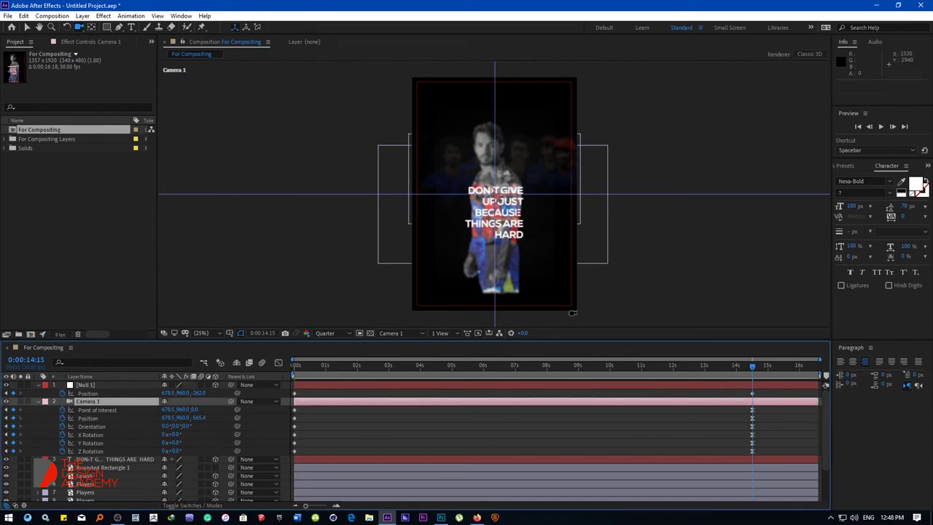
pyautogui.moveTo(514, 219); pyautogui.dragTo(514, 205)
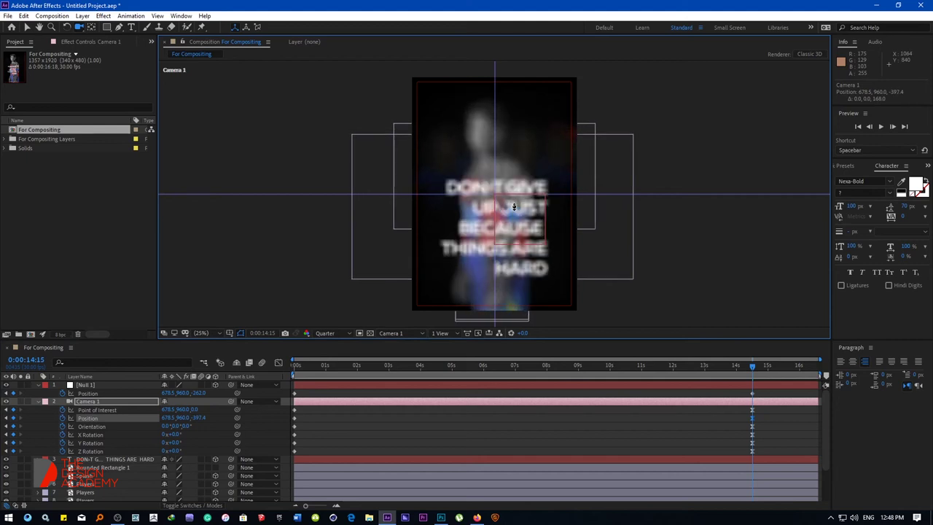
pyautogui.click(88, 386)
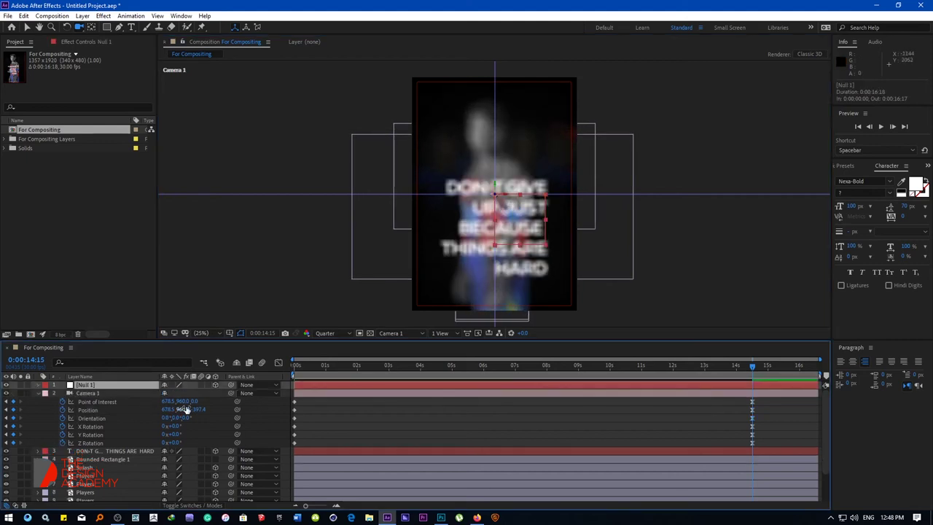
pyautogui.moveTo(189, 393); pyautogui.dragTo(218, 386)
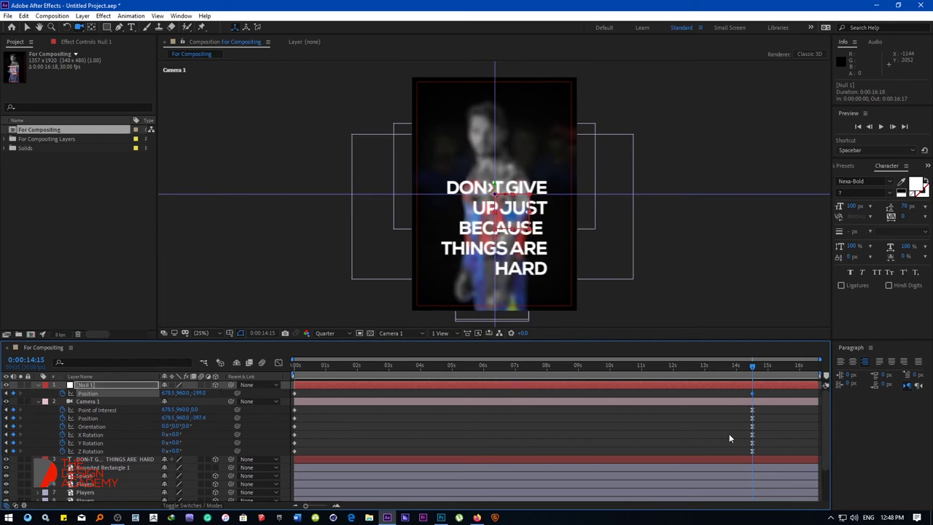
pyautogui.press('space')
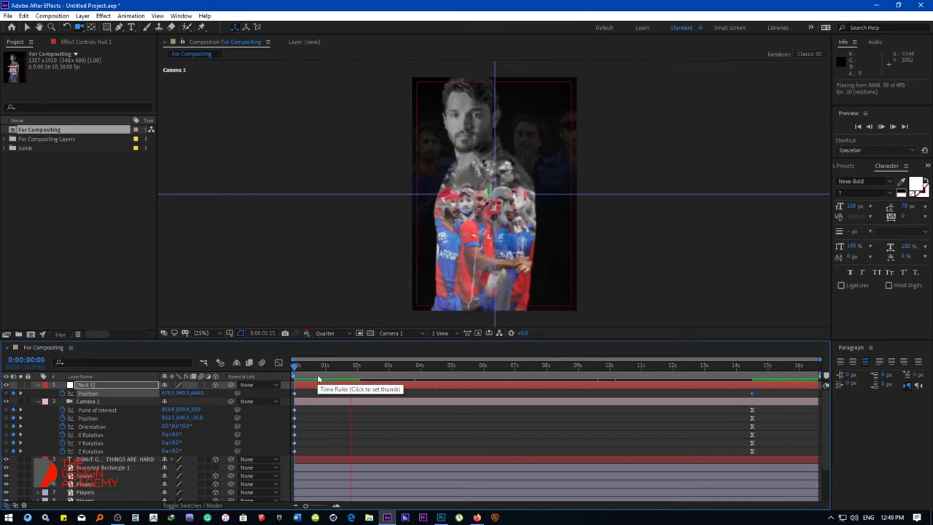
# Reframe Camera 1's opening view at frame 0.
pyautogui.press('space')
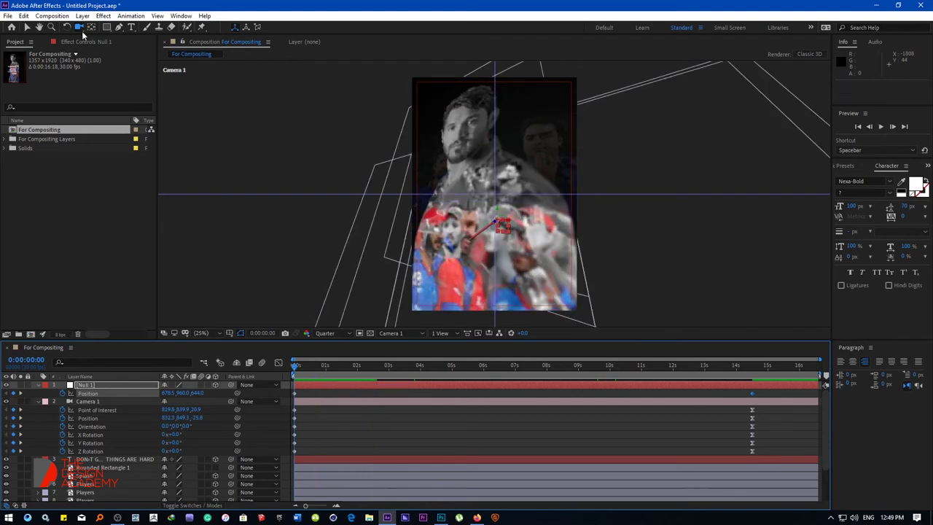
pyautogui.moveTo(500, 154)
pyautogui.mouseDown()
pyautogui.moveTo(510, 137)
pyautogui.moveTo(471, 204)
pyautogui.moveTo(682, 212)
pyautogui.mouseUp()
pyautogui.moveTo(518, 187); pyautogui.dragTo(517, 191)
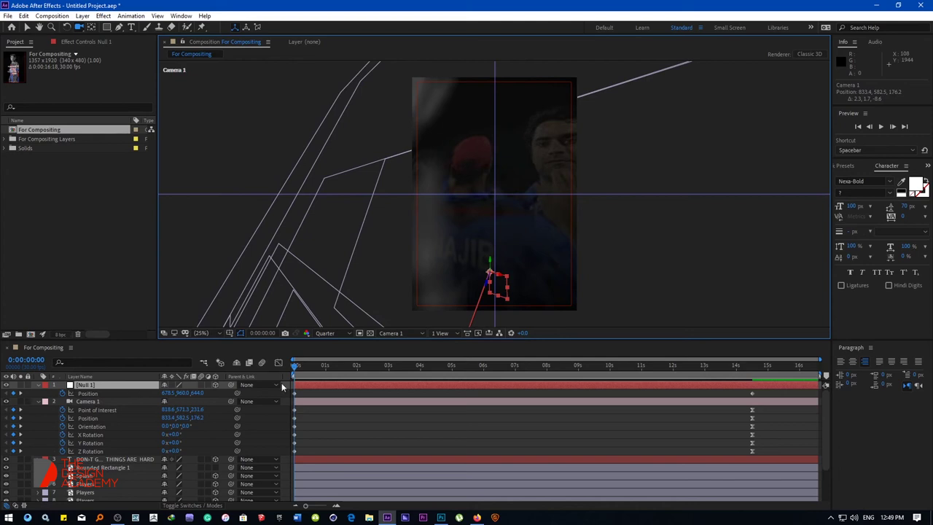
# Drag Camera 1's end keyframes back to about 4 seconds and preview.
pyautogui.click(39, 386)
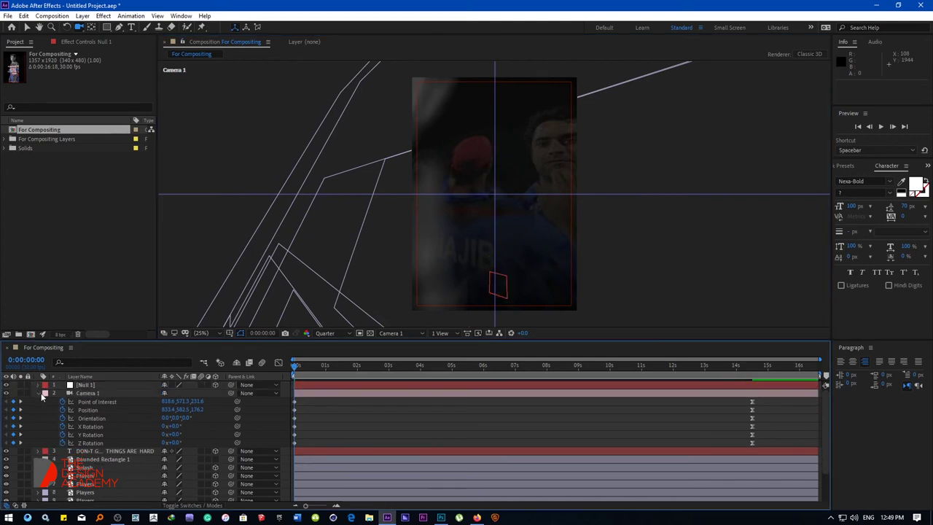
pyautogui.click(38, 394)
pyautogui.click(78, 394)
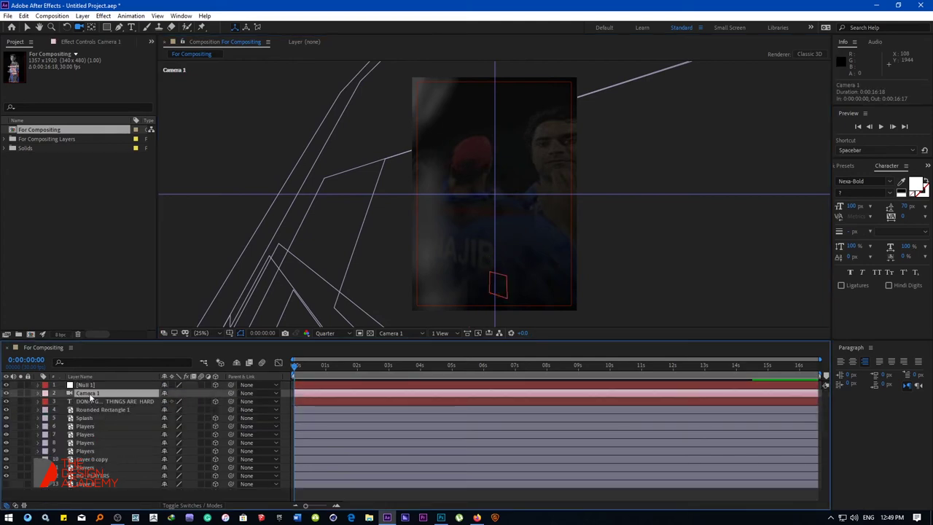
pyautogui.press('u')
pyautogui.moveTo(737, 399)
pyautogui.mouseDown()
pyautogui.moveTo(758, 443)
pyautogui.moveTo(424, 438)
pyautogui.mouseUp()
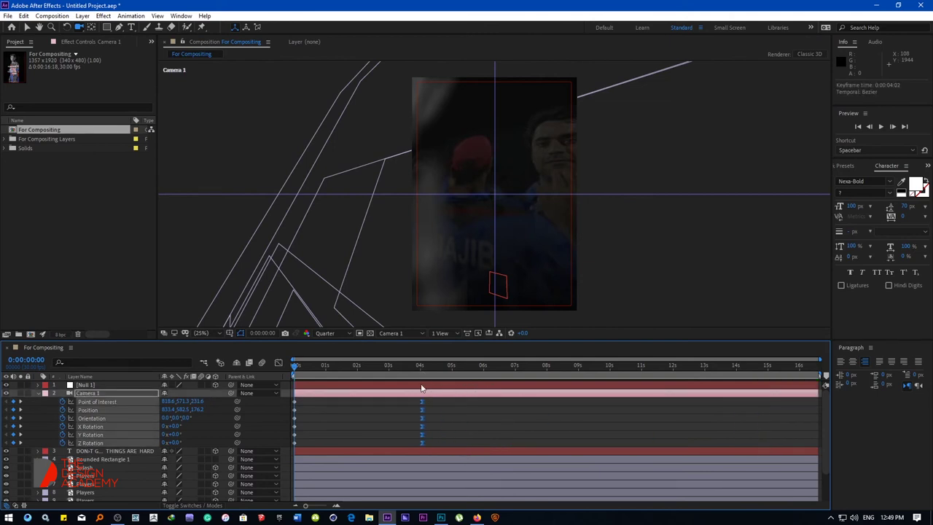
pyautogui.click(459, 430)
pyautogui.press('space')
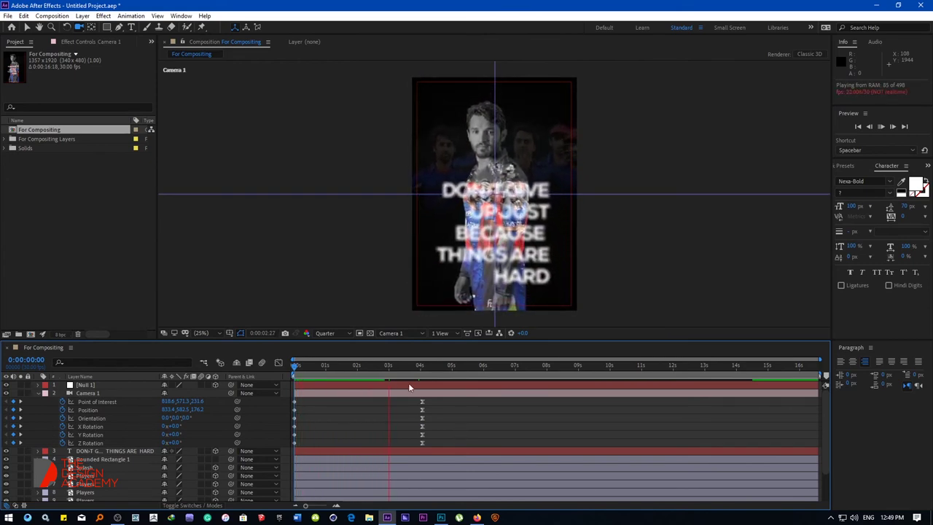
# Shift the camera's end keyframes to about 2 seconds and check the text at 0:00:01:18.
pyautogui.click(381, 366)
pyautogui.moveTo(417, 400)
pyautogui.mouseDown()
pyautogui.moveTo(431, 447)
pyautogui.moveTo(366, 440)
pyautogui.mouseUp()
pyautogui.press('space')
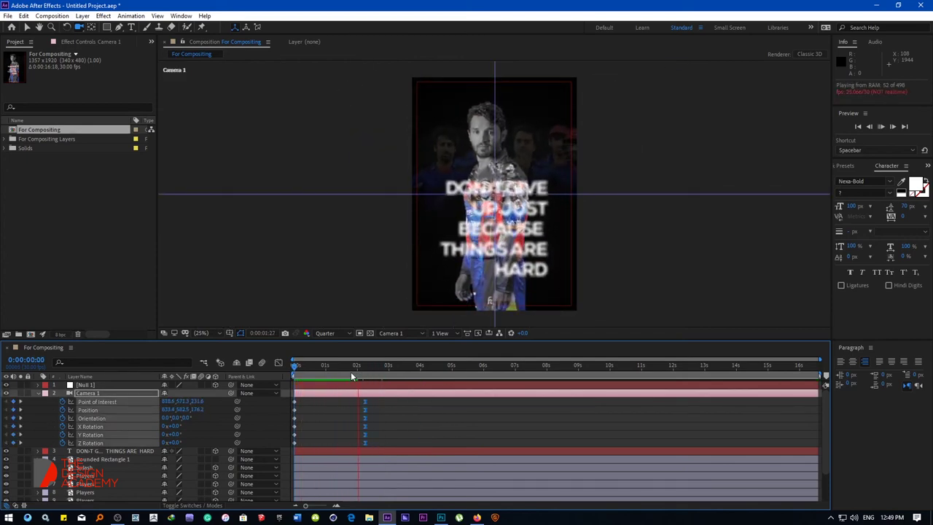
pyautogui.press('space')
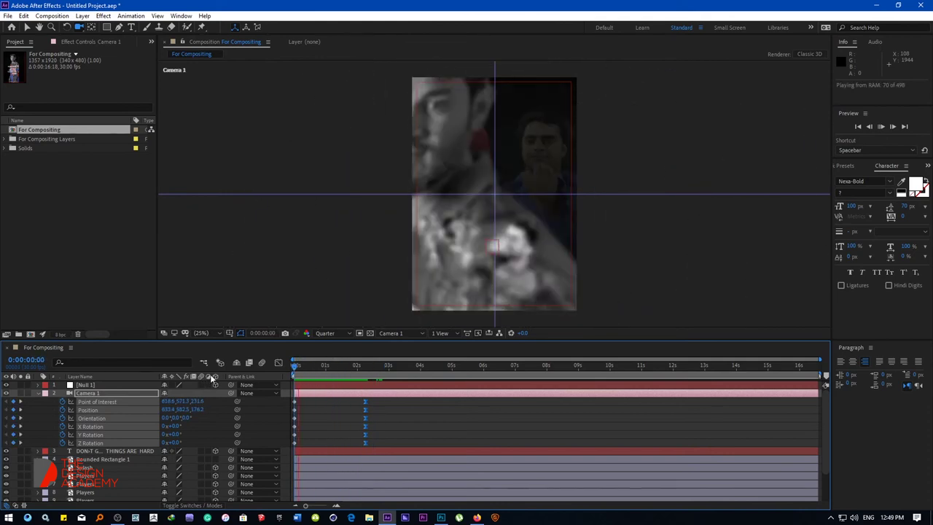
pyautogui.moveTo(299, 370); pyautogui.dragTo(345, 373)
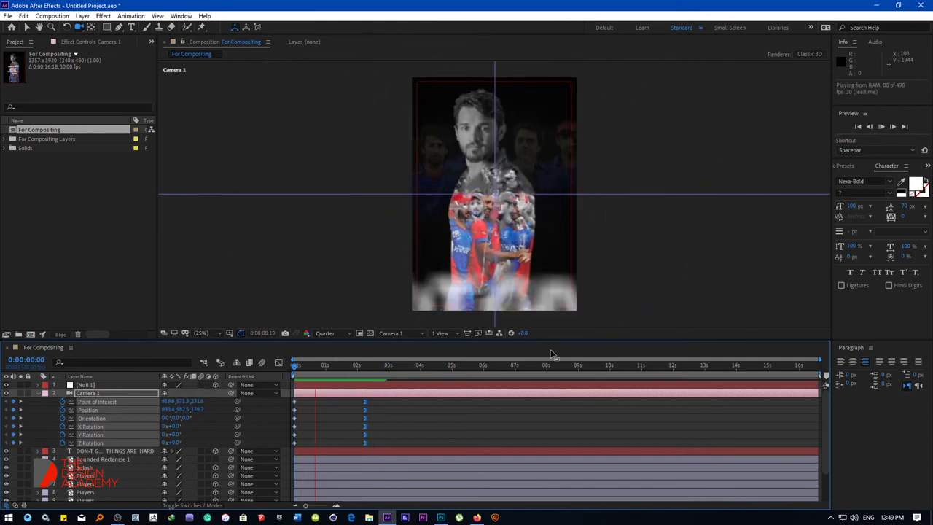
pyautogui.click(43, 394)
# Enable motion blur for the composition and its layers, then preview.
pyautogui.click(39, 394)
pyautogui.click(38, 393)
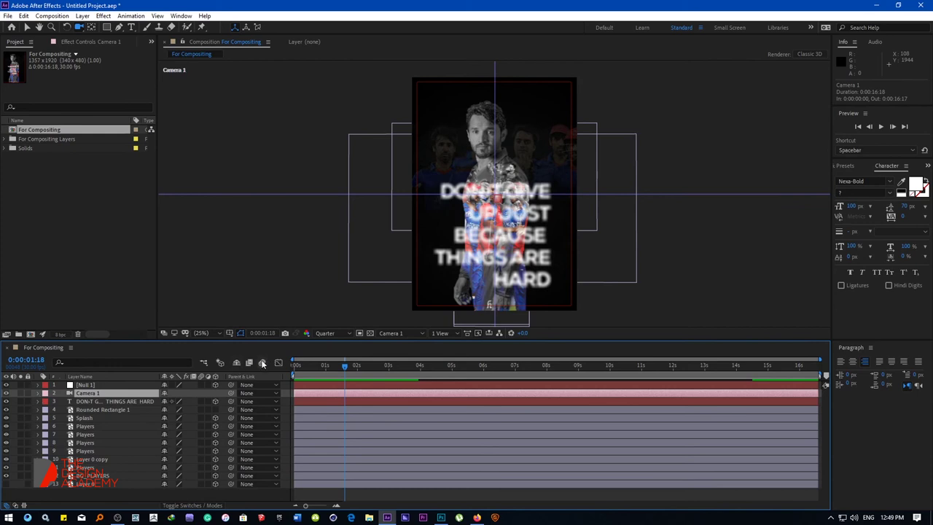
pyautogui.click(213, 414)
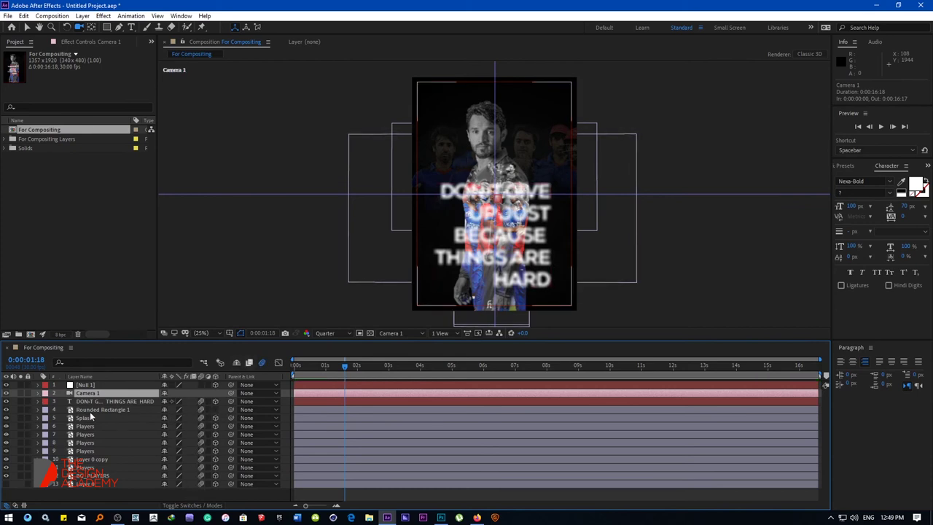
pyautogui.click(201, 413)
pyautogui.press('space')
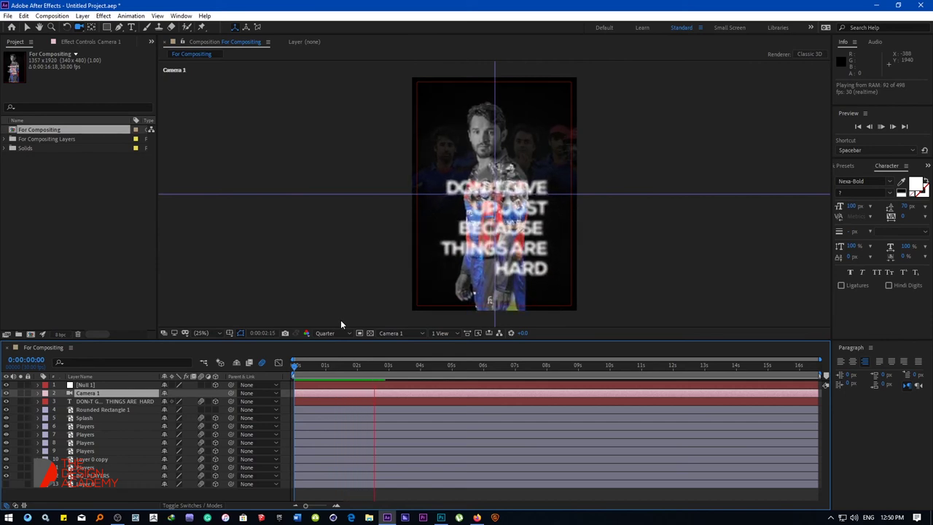
pyautogui.press('space')
# Move Null 1's last Position keyframe from about 14s to about 2s.
pyautogui.click(91, 385)
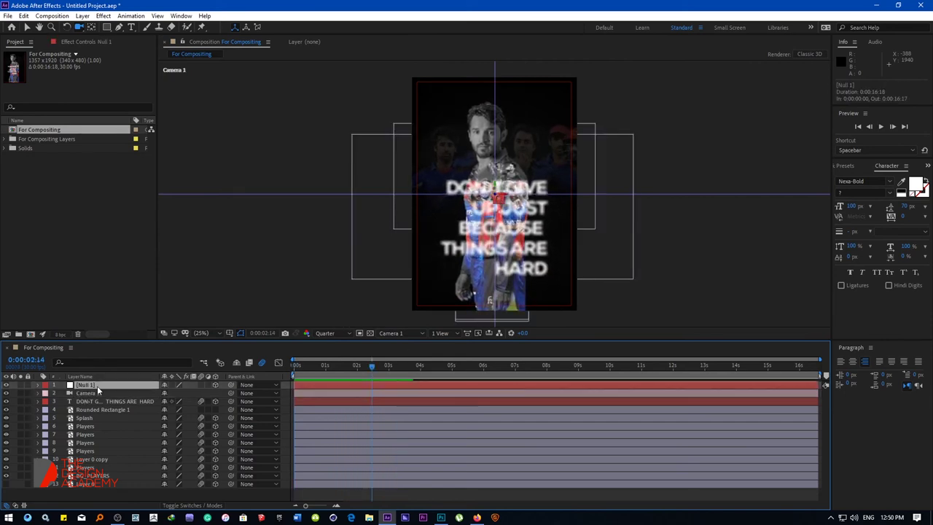
pyautogui.press('p')
pyautogui.moveTo(753, 394); pyautogui.dragTo(366, 396)
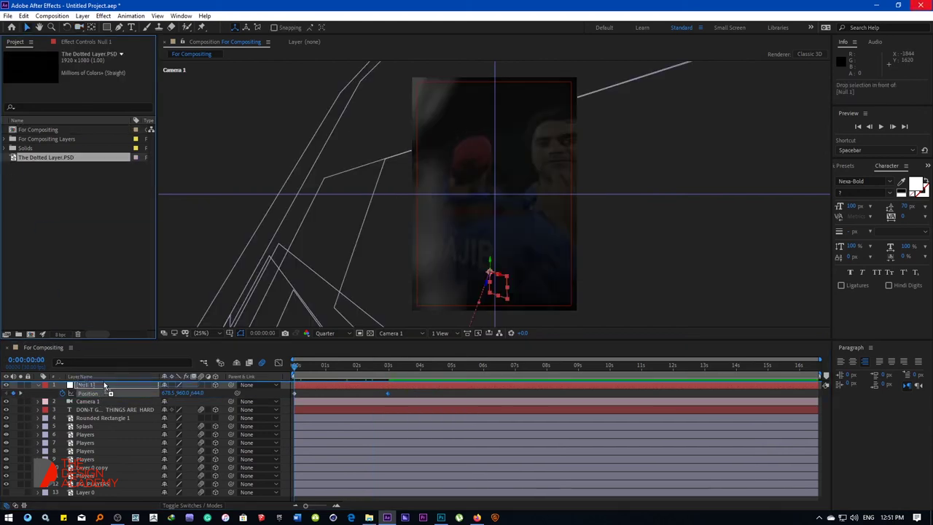
# Add The Dotted Layer.PSD to the comp, rotated 90° and scaled to 127%.
pyautogui.moveTo(34, 156); pyautogui.dragTo(104, 382)
pyautogui.click(67, 26)
pyautogui.moveTo(467, 285); pyautogui.dragTo(433, 272)
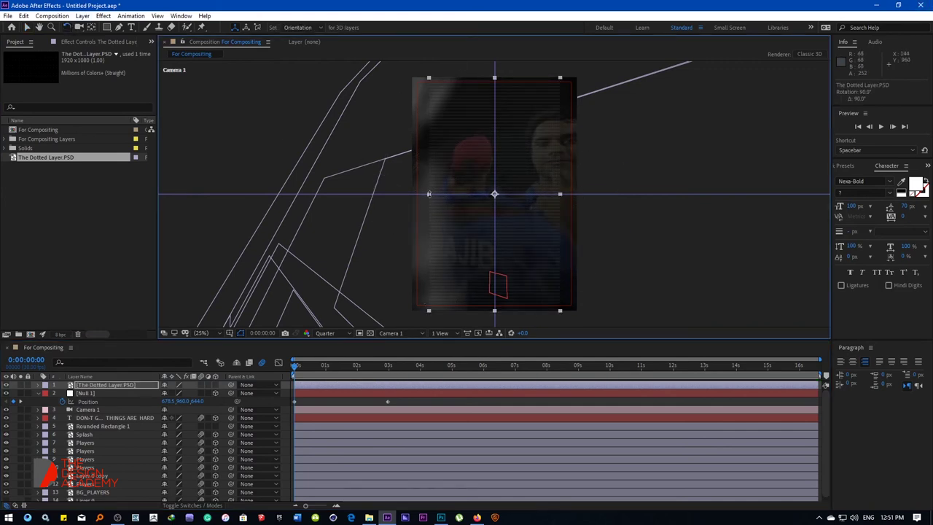
pyautogui.moveTo(429, 193); pyautogui.dragTo(463, 32)
pyautogui.moveTo(429, 194); pyautogui.dragTo(412, 194)
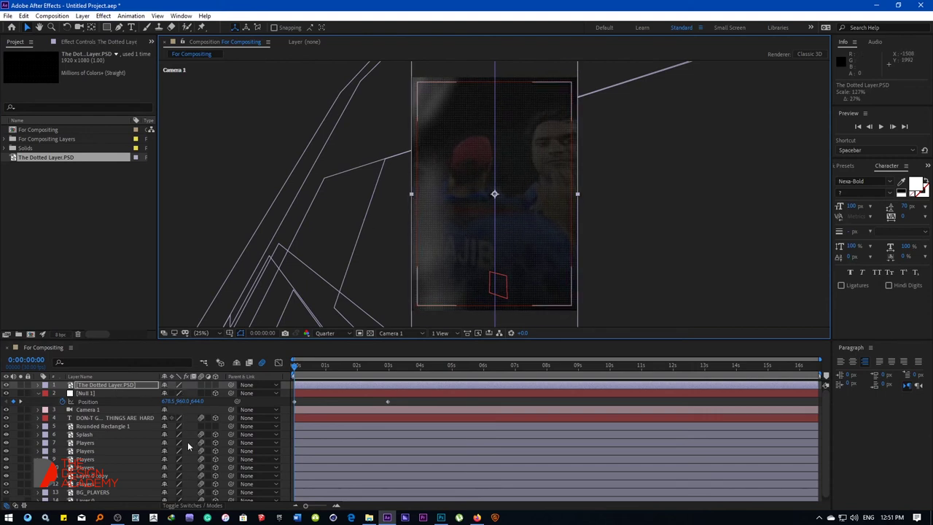
# Set the dotted layer's blend mode to Overlay and place it below the DON'T GIVE UP text.
pyautogui.click(195, 505)
pyautogui.click(180, 388)
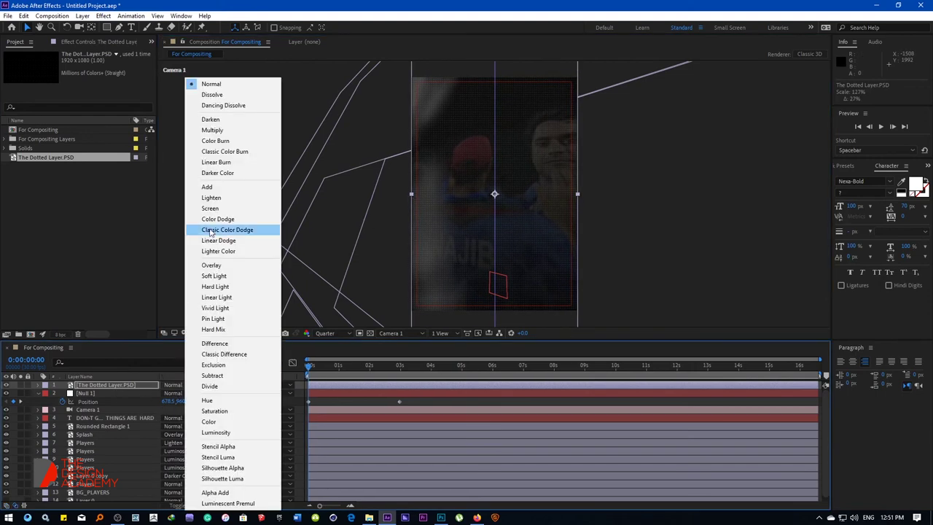
pyautogui.click(211, 267)
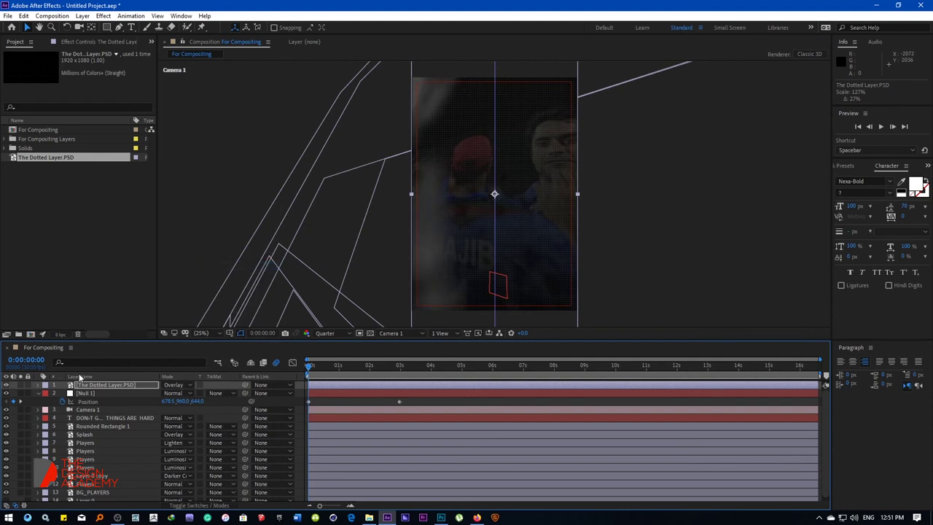
pyautogui.click(40, 393)
pyautogui.moveTo(106, 384); pyautogui.dragTo(95, 413)
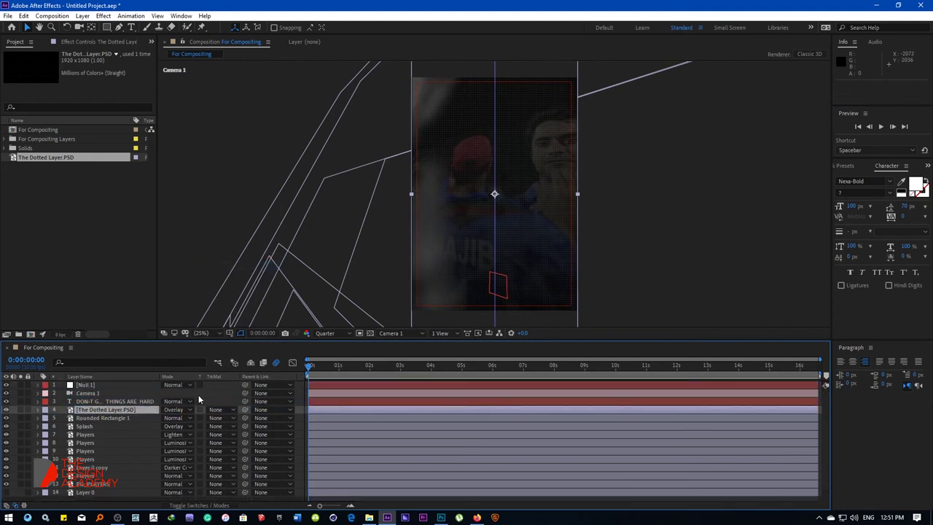
# Preview at Full resolution and jump to 9:17 where the text shows.
pyautogui.click(324, 333)
pyautogui.click(329, 355)
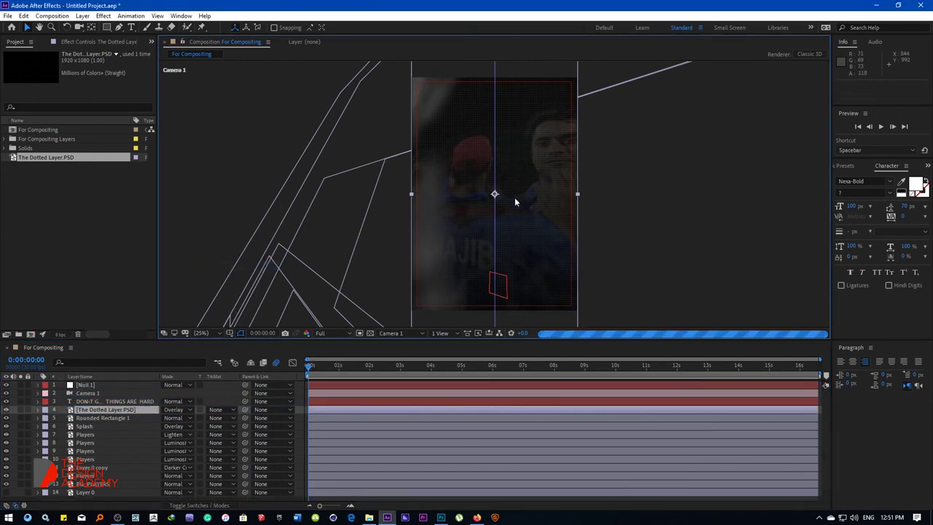
pyautogui.press('.')
pyautogui.press(',')
pyautogui.click(603, 374)
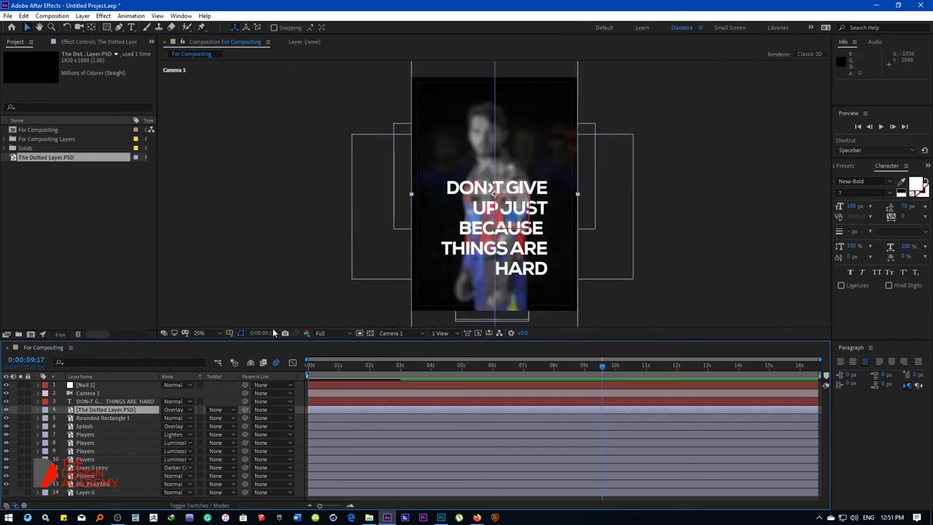
# Fit the composition in the viewer and select the DON'T GIVE UP text layer.
pyautogui.click(211, 334)
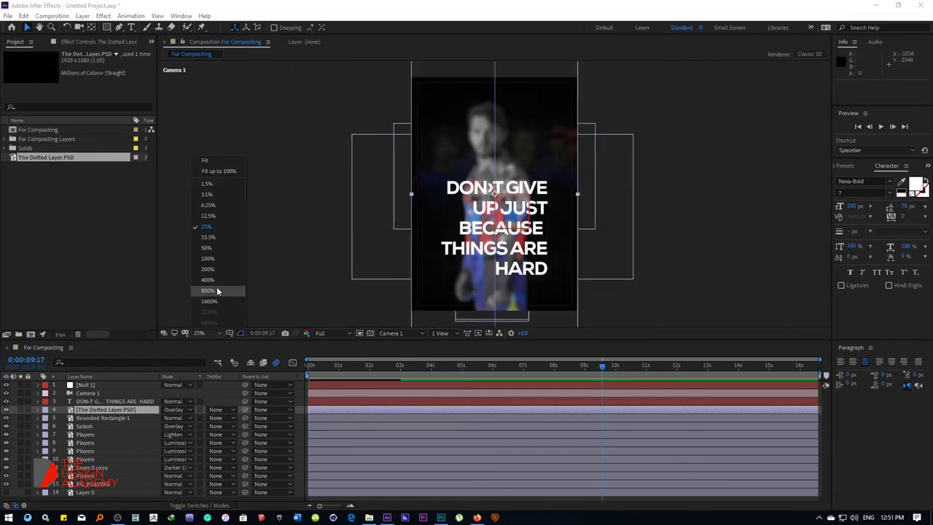
pyautogui.click(213, 170)
pyautogui.doubleClick(100, 403)
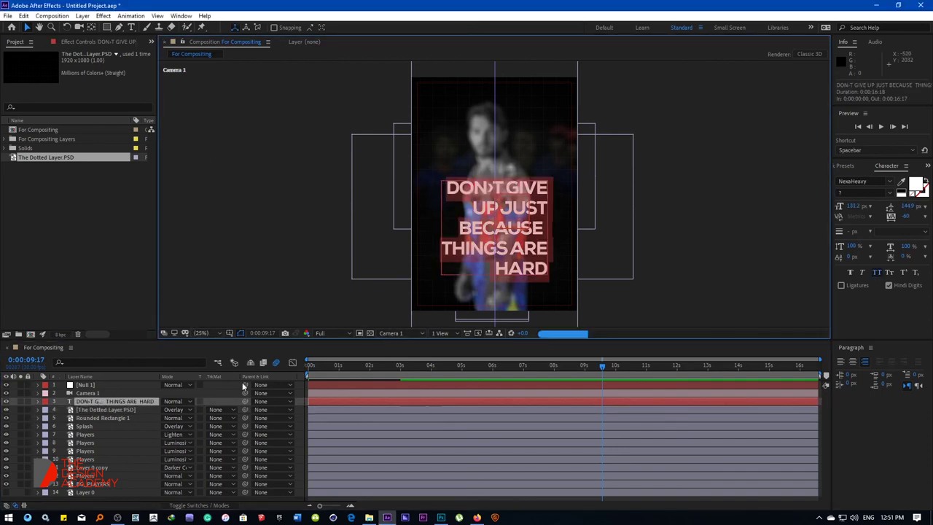
# Apply the Animation Presets > Text > Animate In > Fade Up Lines preset to the text layer.
pyautogui.click(855, 166)
pyautogui.click(857, 176)
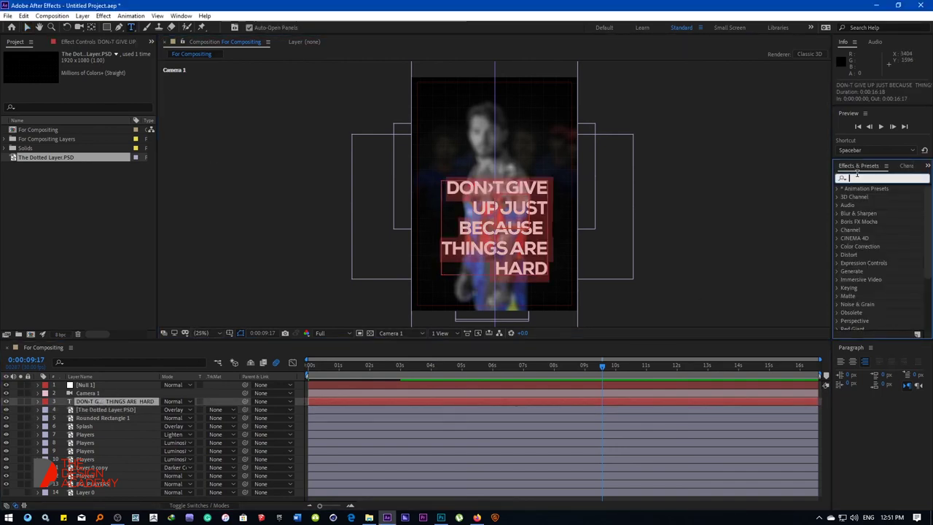
pyautogui.click(838, 192)
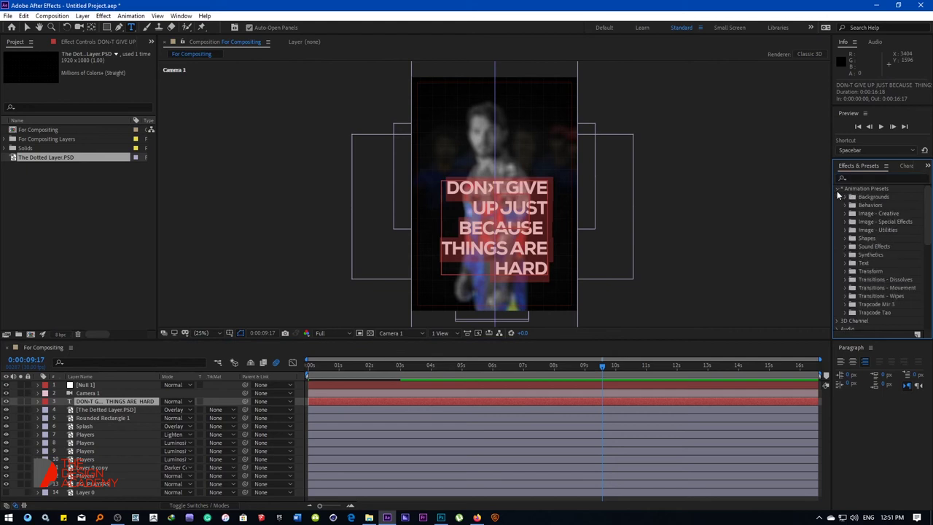
pyautogui.click(847, 264)
pyautogui.scroll(-5, 875, 284)
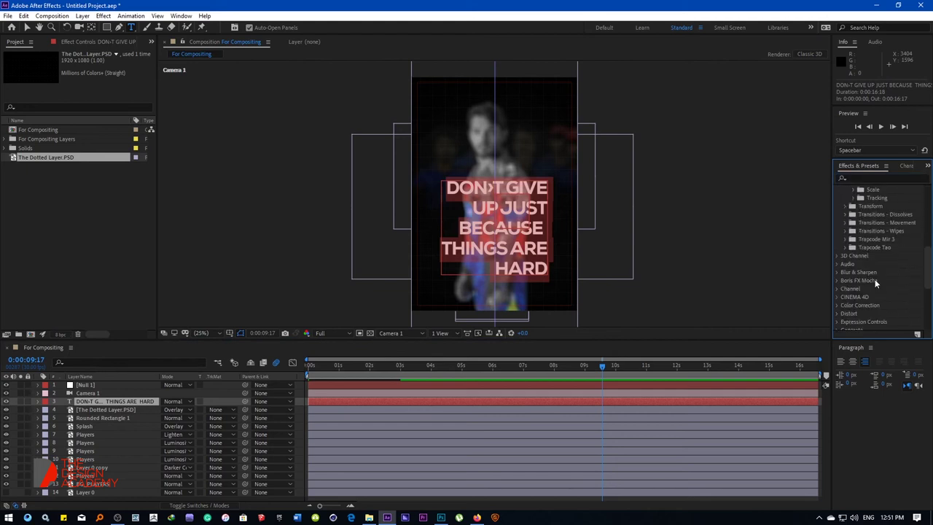
pyautogui.moveTo(929, 271); pyautogui.dragTo(931, 255)
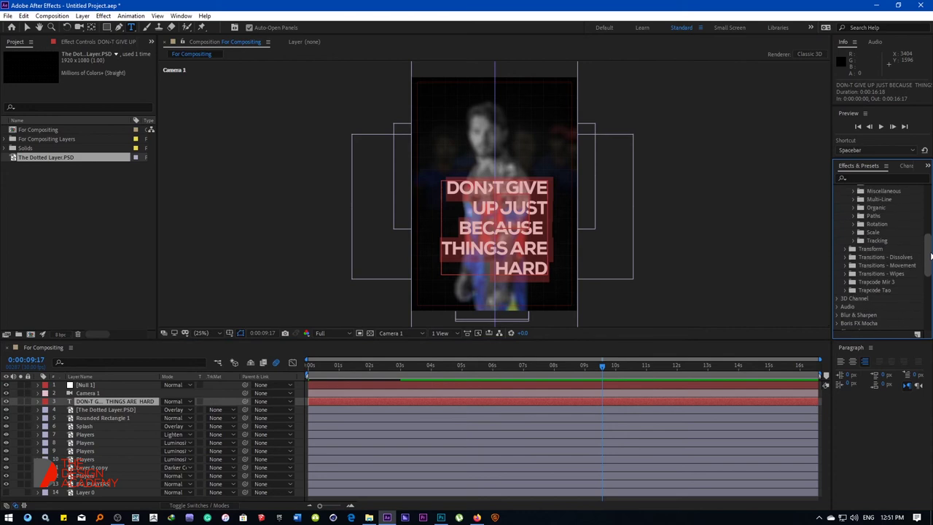
pyautogui.moveTo(926, 270); pyautogui.dragTo(930, 240)
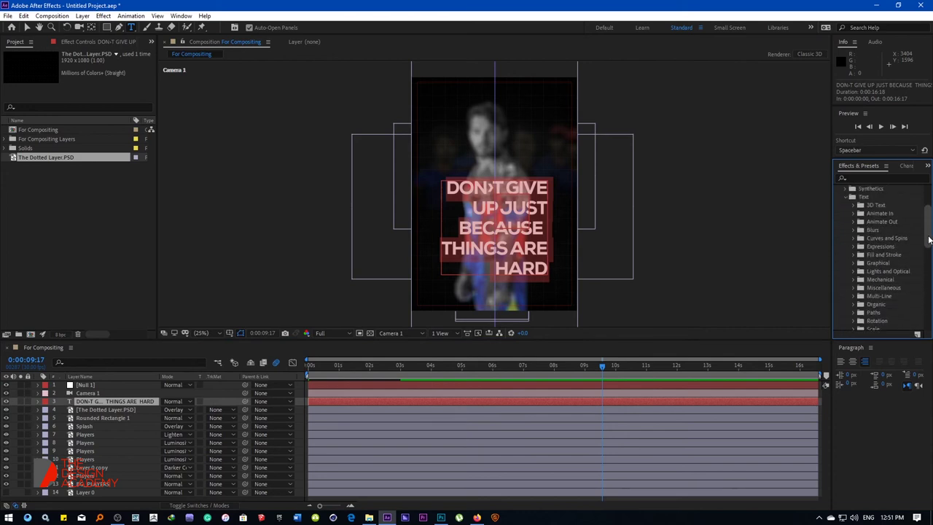
pyautogui.click(853, 214)
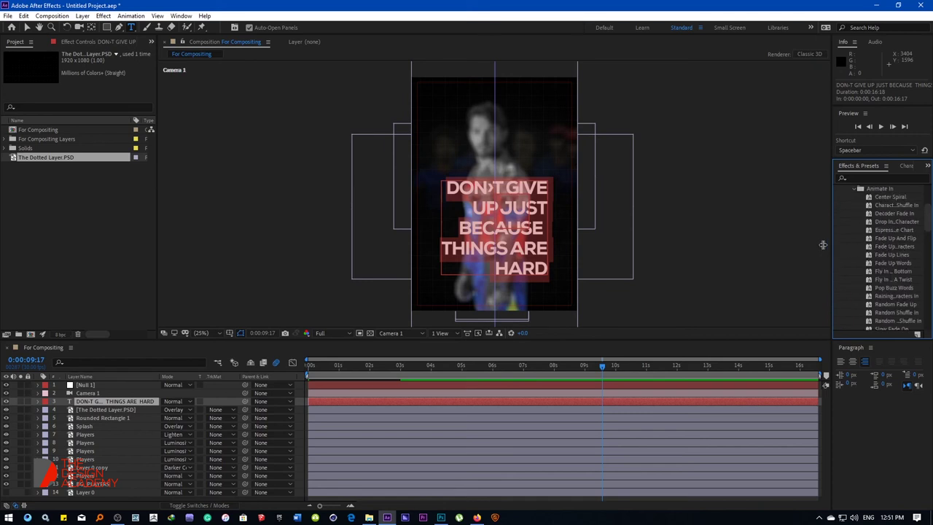
pyautogui.moveTo(823, 245); pyautogui.dragTo(777, 244)
pyautogui.moveTo(839, 255); pyautogui.dragTo(552, 98)
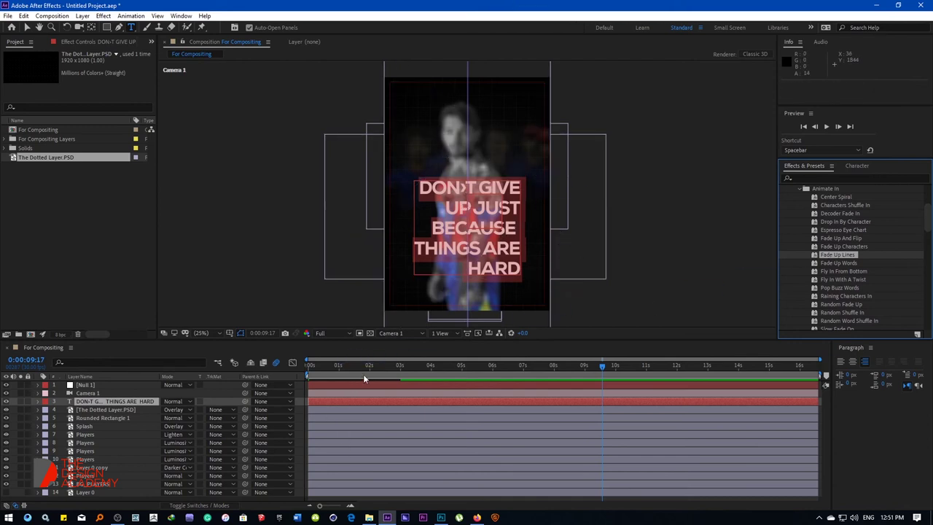
# Set preview resolution to Quarter and play the text animation from the start.
pyautogui.moveTo(366, 366); pyautogui.dragTo(380, 366)
pyautogui.click(332, 333)
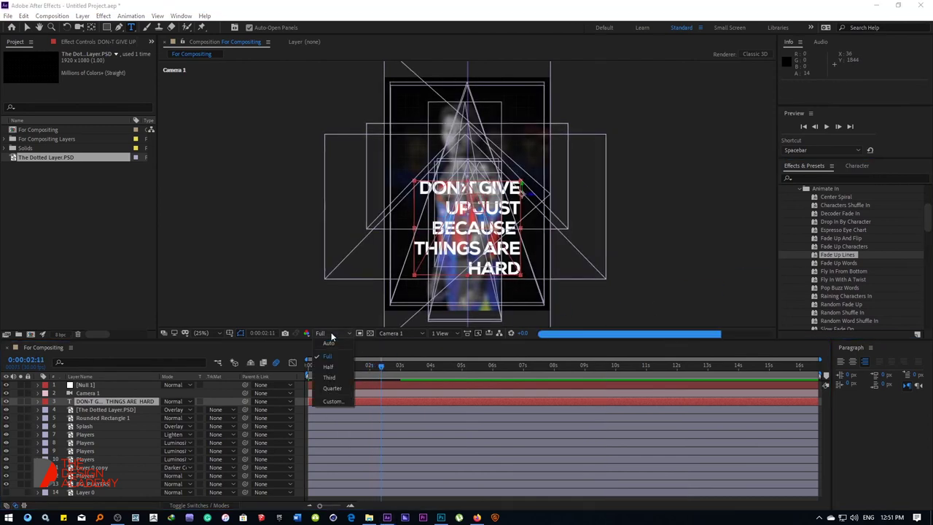
pyautogui.click(332, 387)
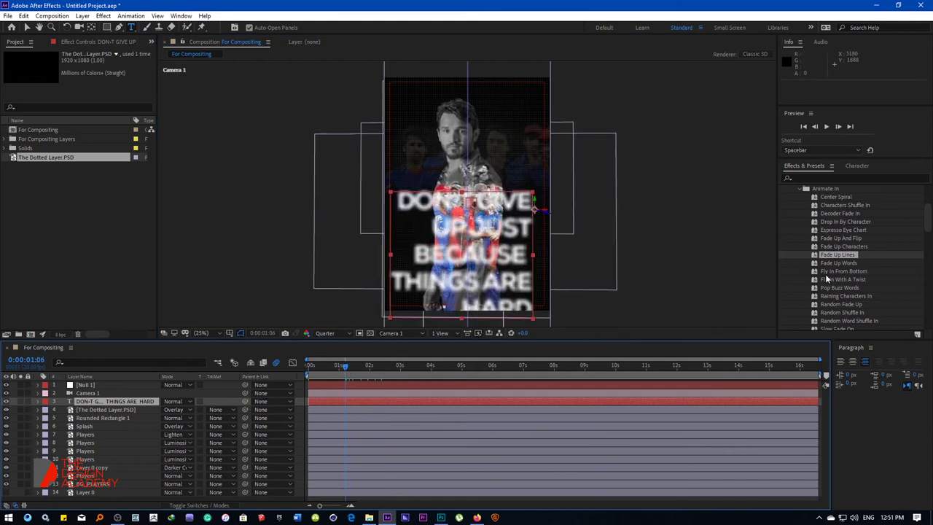
pyautogui.moveTo(843, 257); pyautogui.dragTo(366, 400)
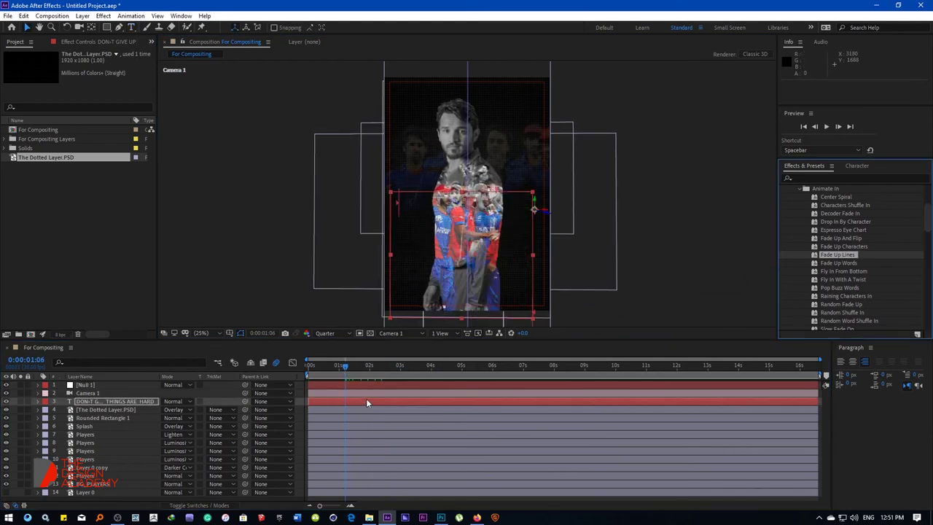
pyautogui.click(271, 267)
pyautogui.press('space')
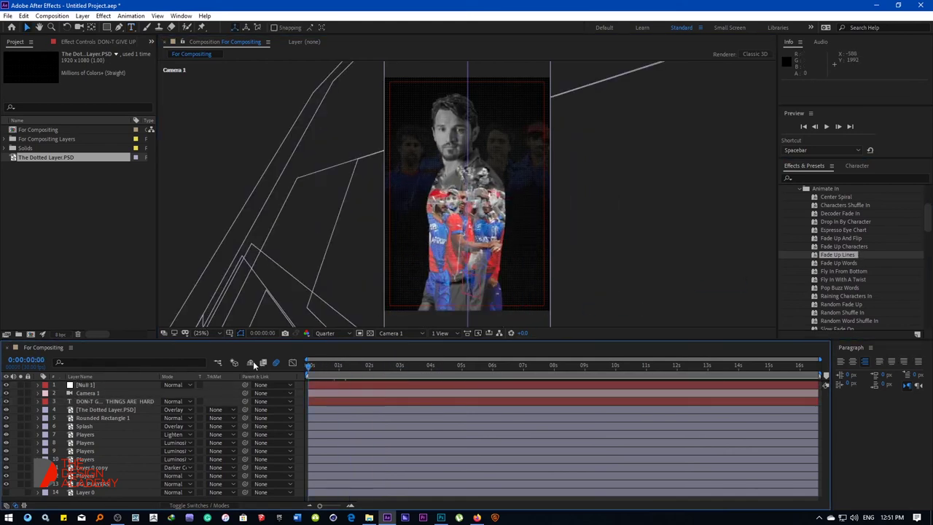
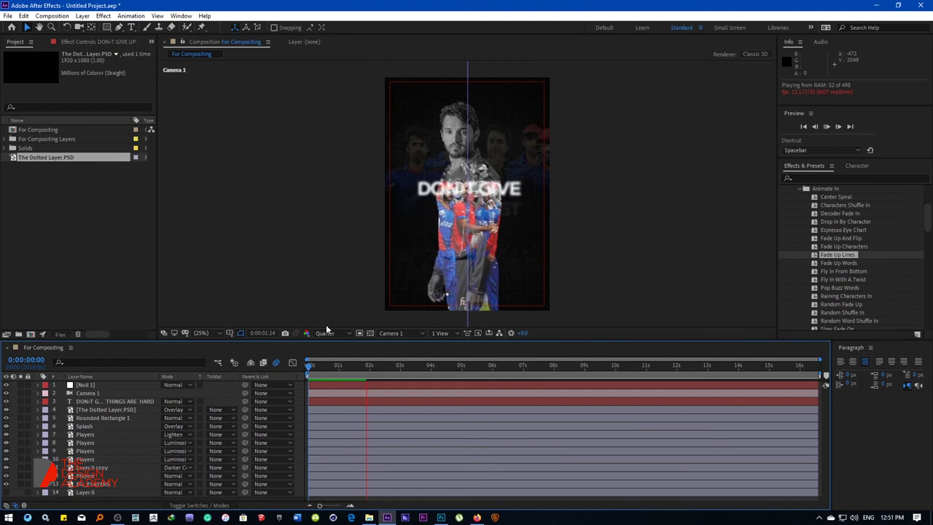
# Move the headline's final Range Selector Start keyframe earlier to 1:29 and preview the quicker reveal.
pyautogui.click(370, 374)
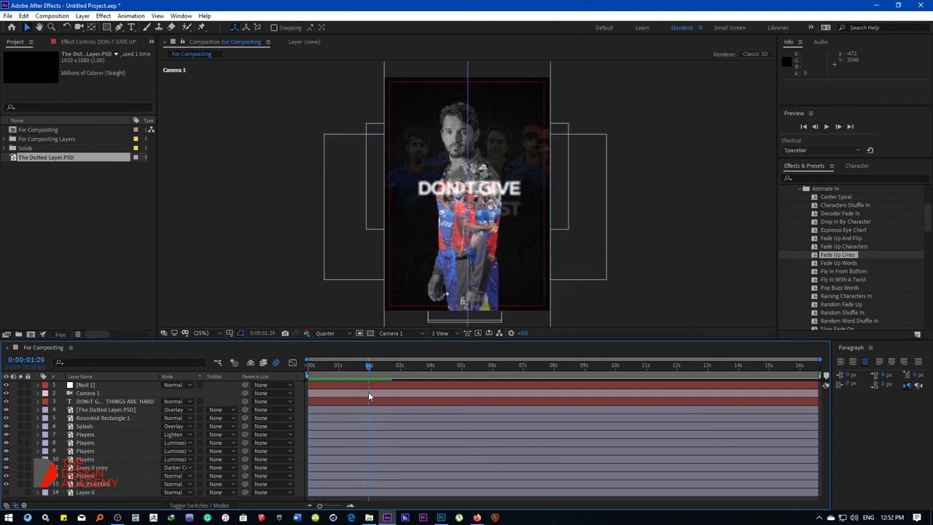
pyautogui.click(368, 400)
pyautogui.press('u')
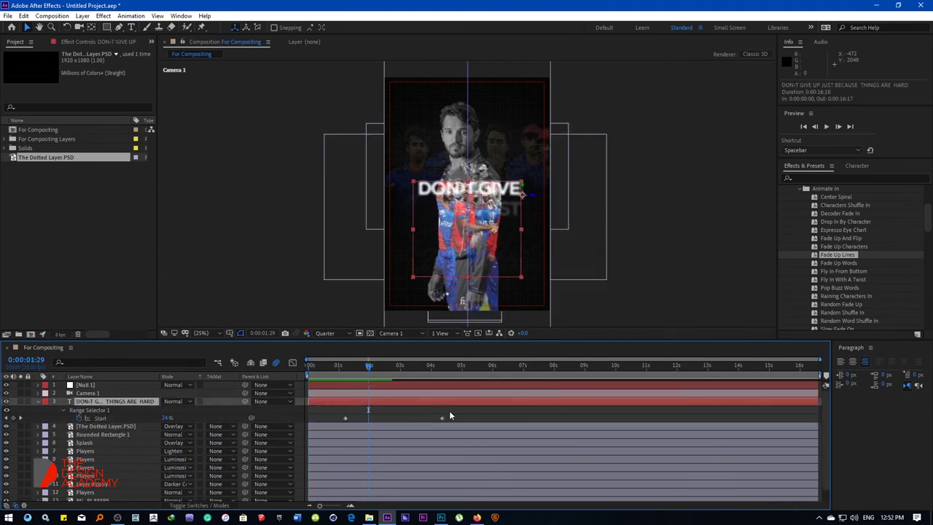
pyautogui.moveTo(443, 418); pyautogui.dragTo(368, 420)
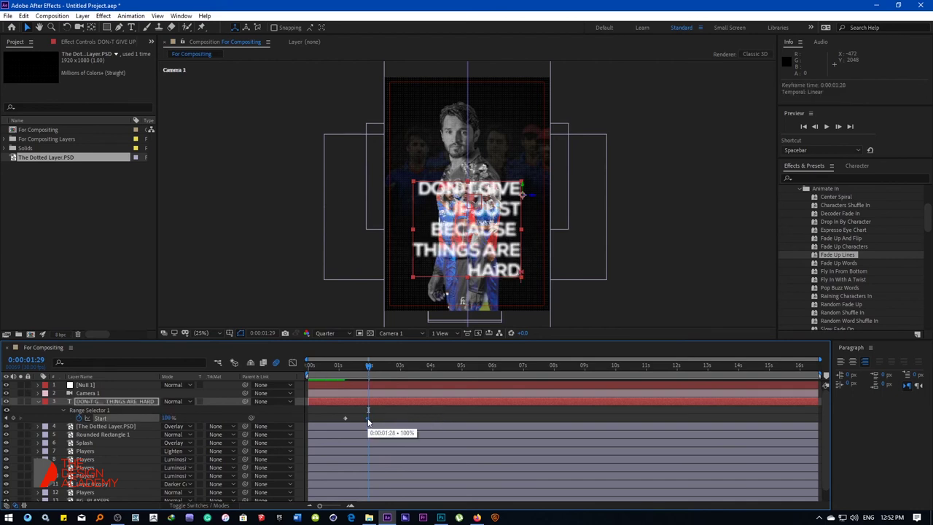
pyautogui.press('space')
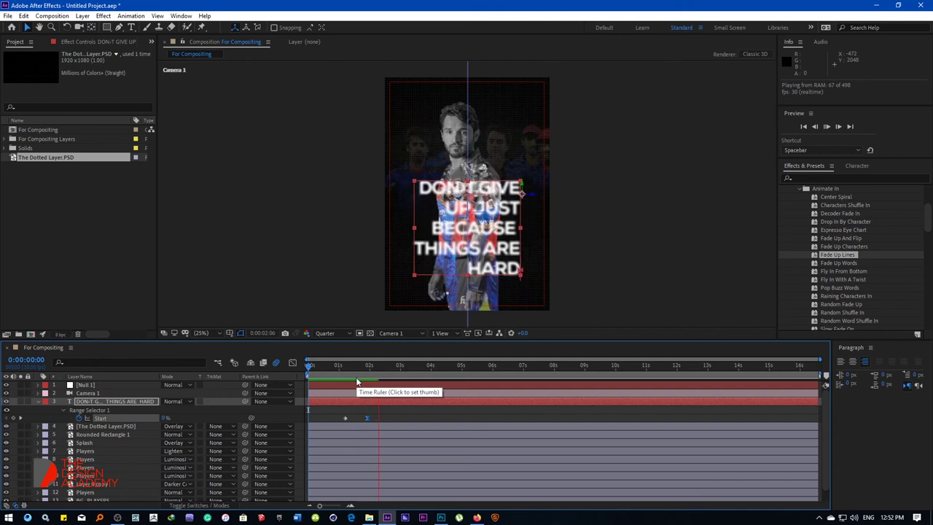
# Move Null 1's later Position keyframe back to 1:17, then return to the composition start.
pyautogui.click(397, 378)
pyautogui.click(95, 386)
pyautogui.hotkey('alt', 'shift', 'p')
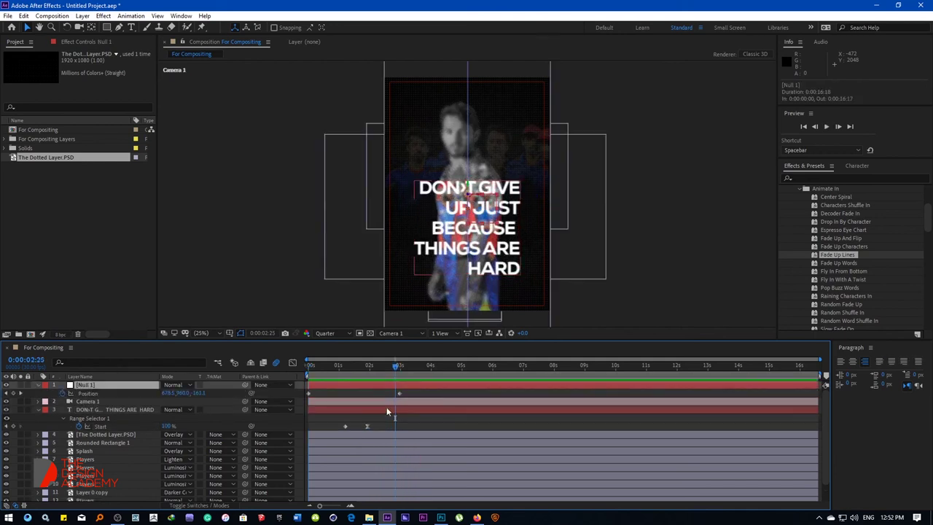
pyautogui.moveTo(398, 394); pyautogui.dragTo(356, 394)
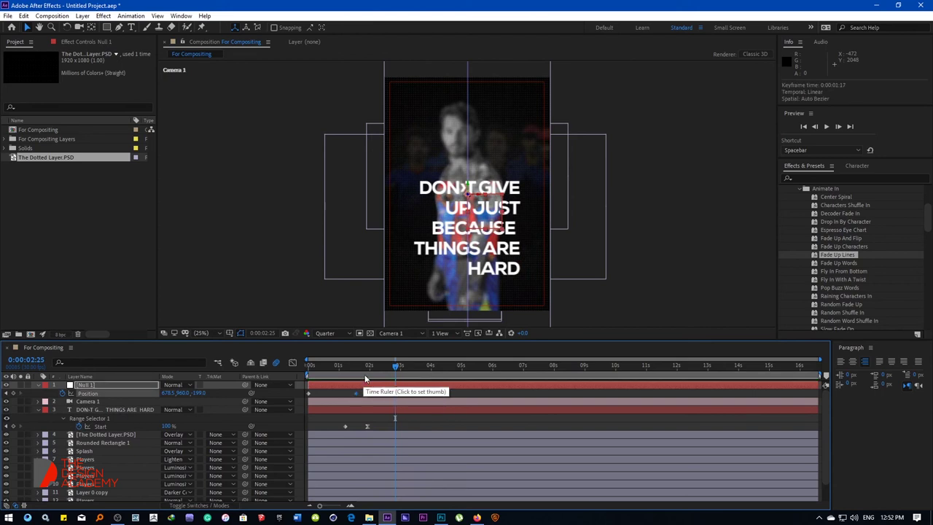
pyautogui.press('Home')
# End the work area at 5:21 and trim the composition to 0:00–5:21.
pyautogui.press('space')
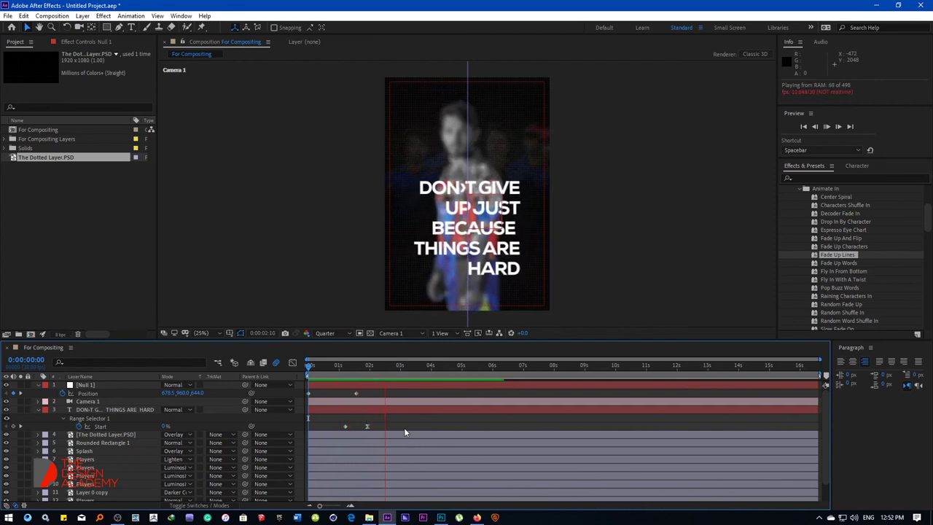
pyautogui.moveTo(396, 372); pyautogui.dragTo(472, 378)
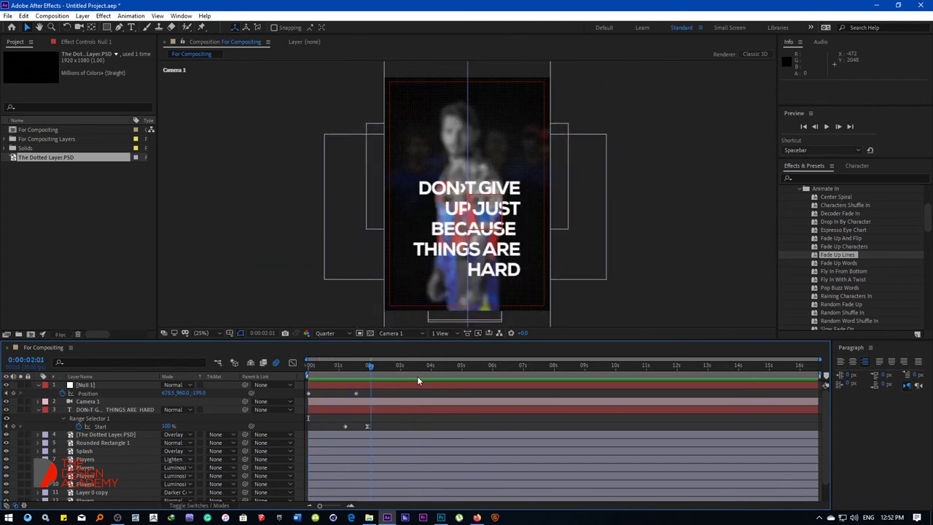
pyautogui.moveTo(387, 379); pyautogui.dragTo(483, 372)
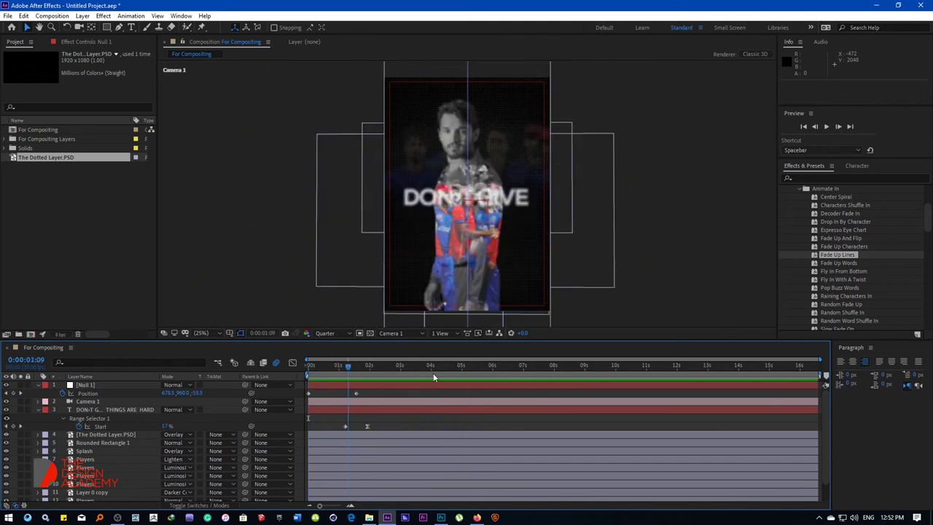
pyautogui.press('n')
pyautogui.rightClick(472, 373)
pyautogui.click(510, 412)
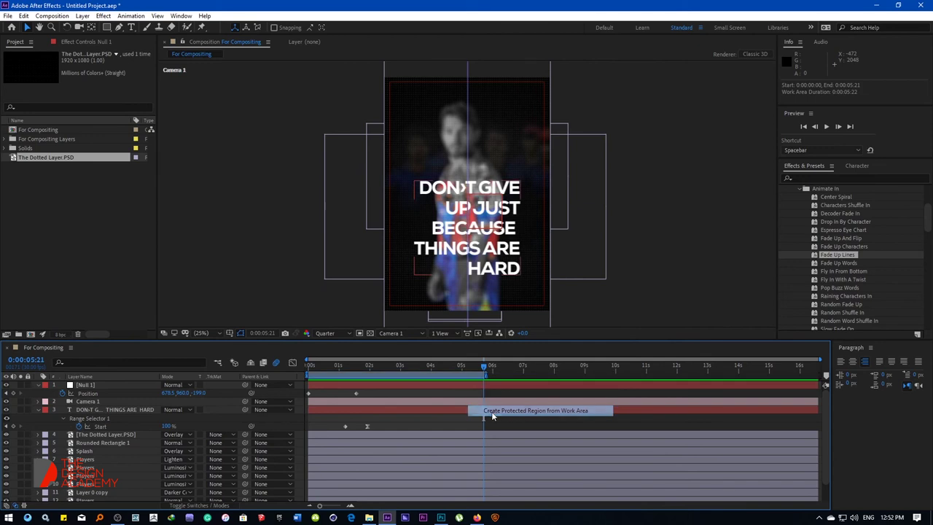
pyautogui.rightClick(472, 374)
pyautogui.click(511, 407)
pyautogui.rightClick(472, 373)
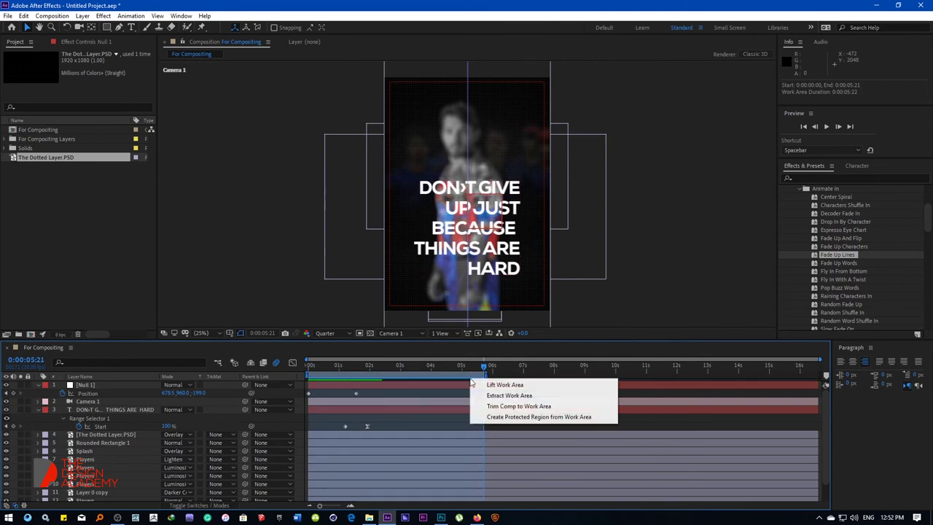
pyautogui.click(511, 401)
# Review the trimmed timeline, collapse the expanded layer properties, and check the frame at 1:08.
pyautogui.click(488, 378)
pyautogui.rightClick(308, 376)
pyautogui.click(368, 457)
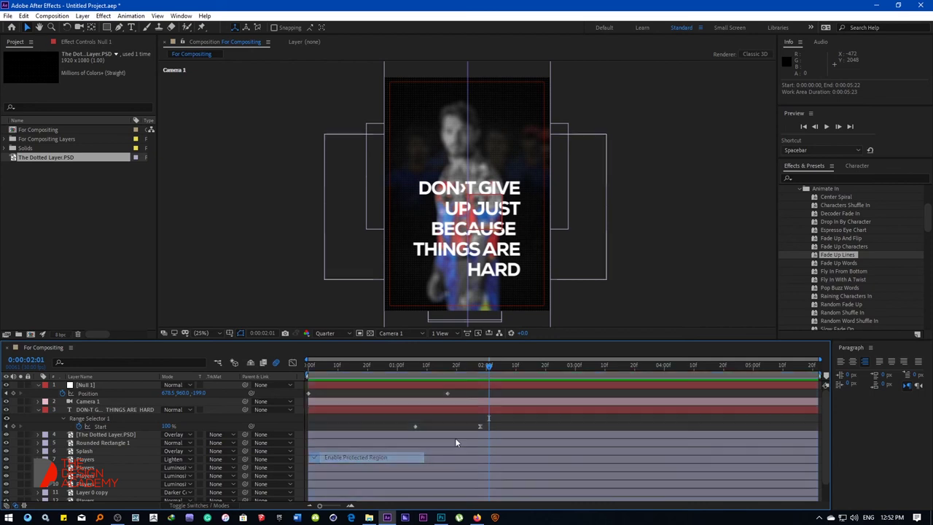
pyautogui.moveTo(488, 366); pyautogui.dragTo(513, 391)
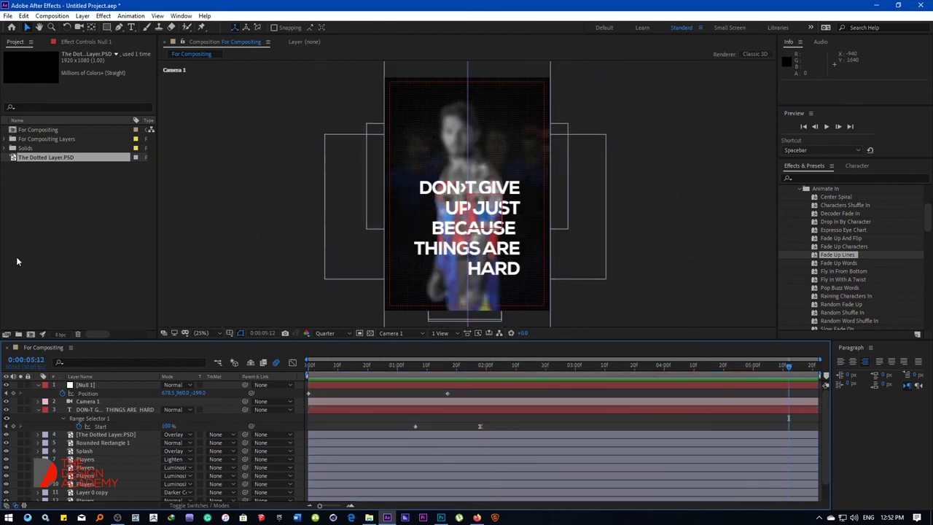
pyautogui.click(17, 261)
pyautogui.click(83, 16)
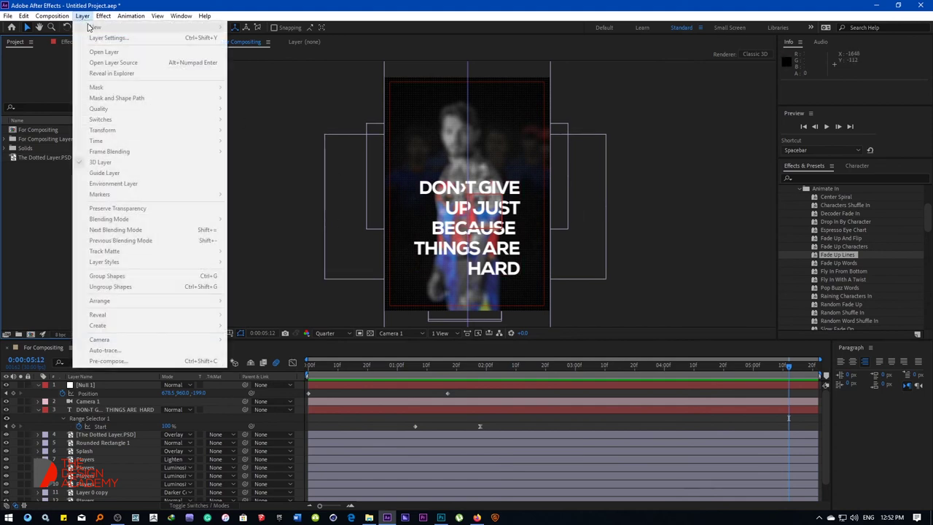
pyautogui.click(39, 391)
pyautogui.press('u')
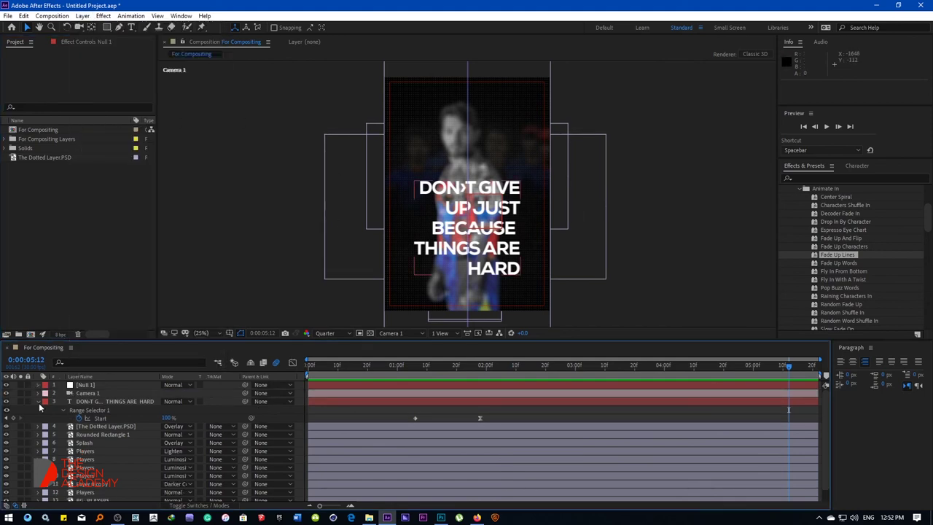
pyautogui.moveTo(438, 372); pyautogui.dragTo(421, 374)
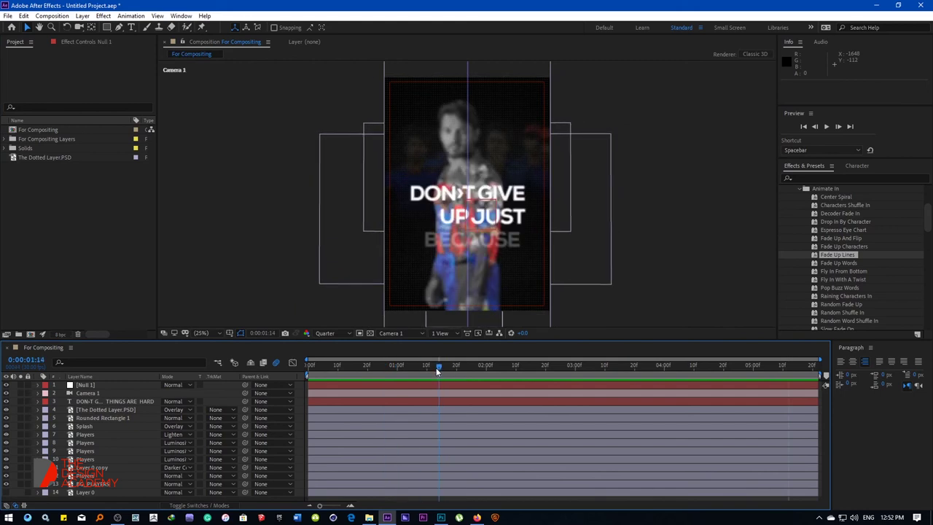
pyautogui.click(325, 333)
# Set preview resolution to Full and drag Rounded Rectangle 1 up to the second row.
pyautogui.click(324, 355)
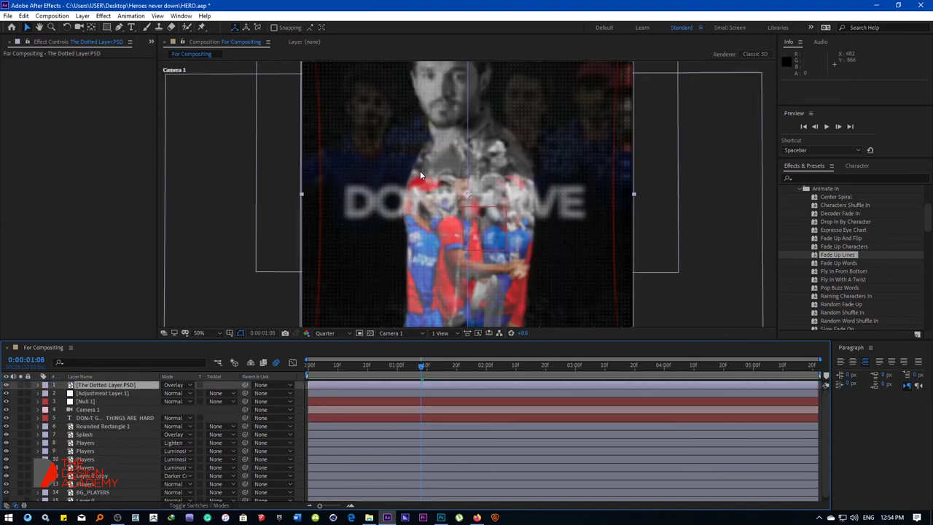
pyautogui.click(85, 435)
pyautogui.click(186, 505)
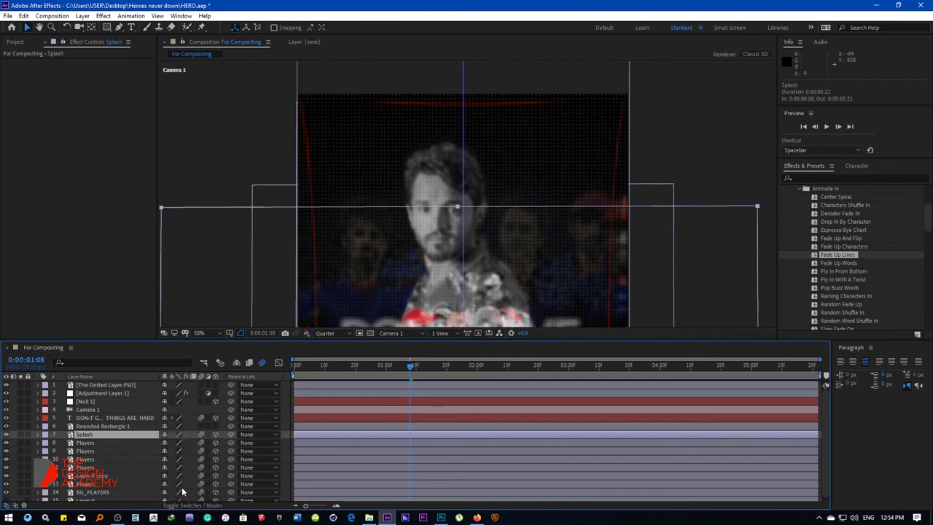
pyautogui.moveTo(100, 427); pyautogui.dragTo(102, 394)
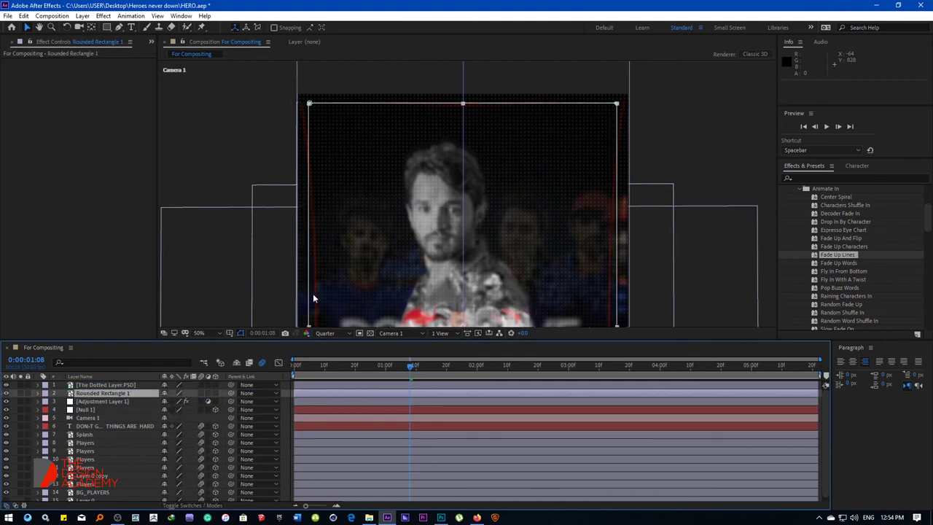
pyautogui.scroll(-2, 501, 197)
pyautogui.moveTo(305, 183); pyautogui.dragTo(332, 102)
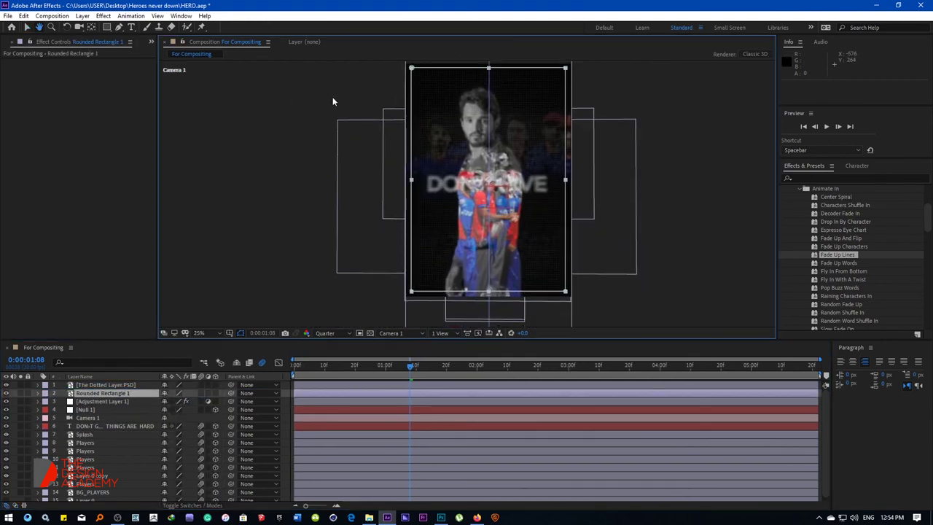
pyautogui.click(83, 15)
# Create a new black solid layer.
pyautogui.moveTo(95, 24)
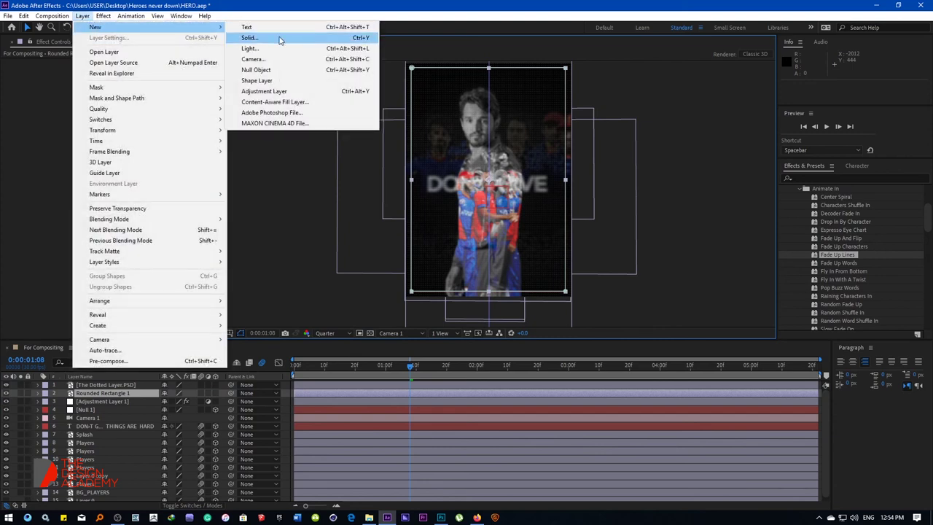
pyautogui.click(252, 35)
pyautogui.click(261, 288)
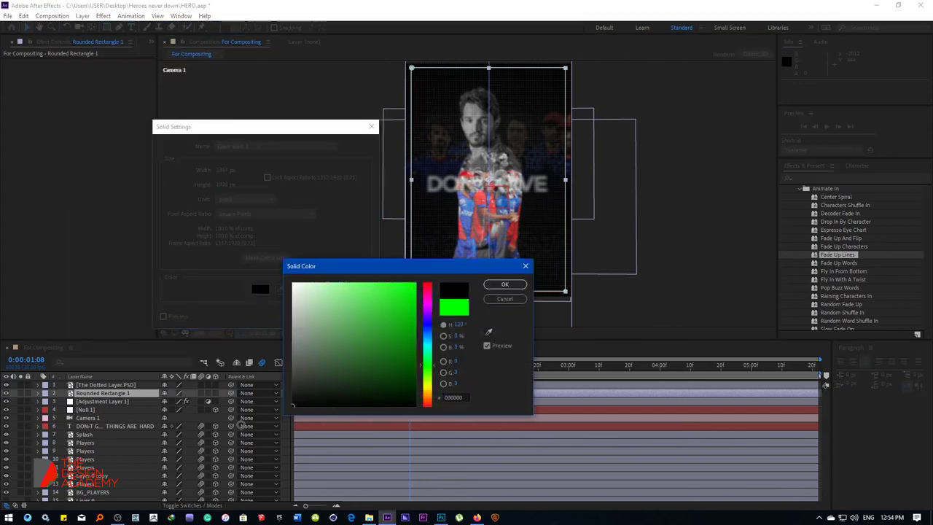
pyautogui.click(502, 286)
pyautogui.click(300, 317)
# Apply Optical Flares to Black Solid 1 in Add mode, with the light at the poster's left edge.
pyautogui.click(103, 15)
pyautogui.moveTo(149, 331)
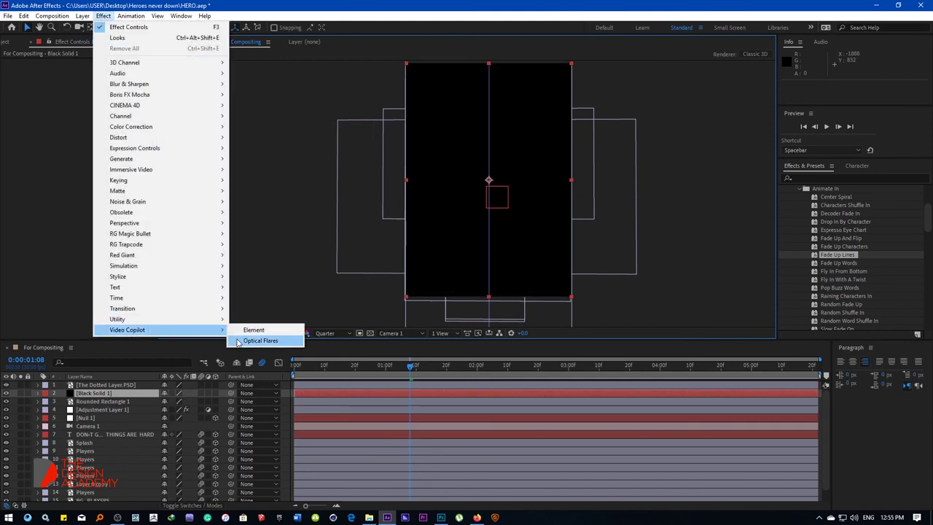
pyautogui.click(259, 341)
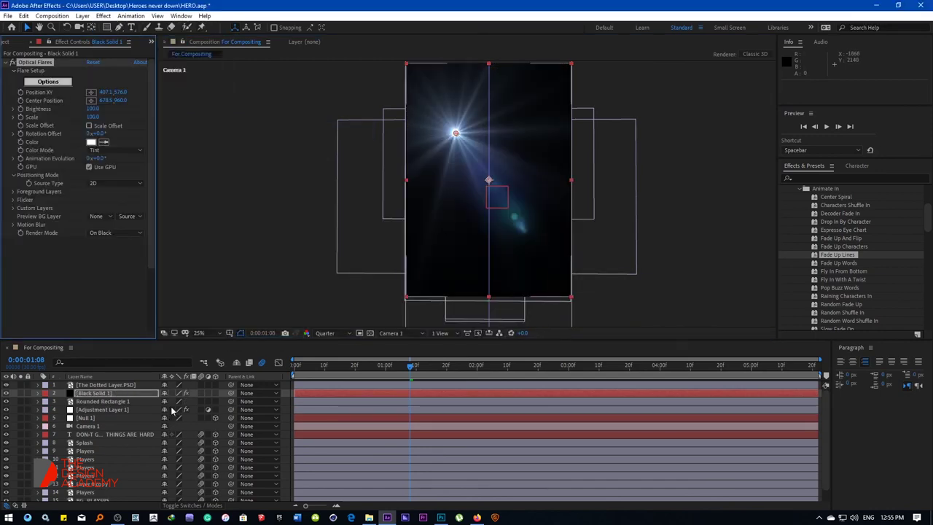
pyautogui.click(194, 505)
pyautogui.click(179, 397)
pyautogui.click(219, 189)
pyautogui.moveTo(456, 134); pyautogui.dragTo(400, 182)
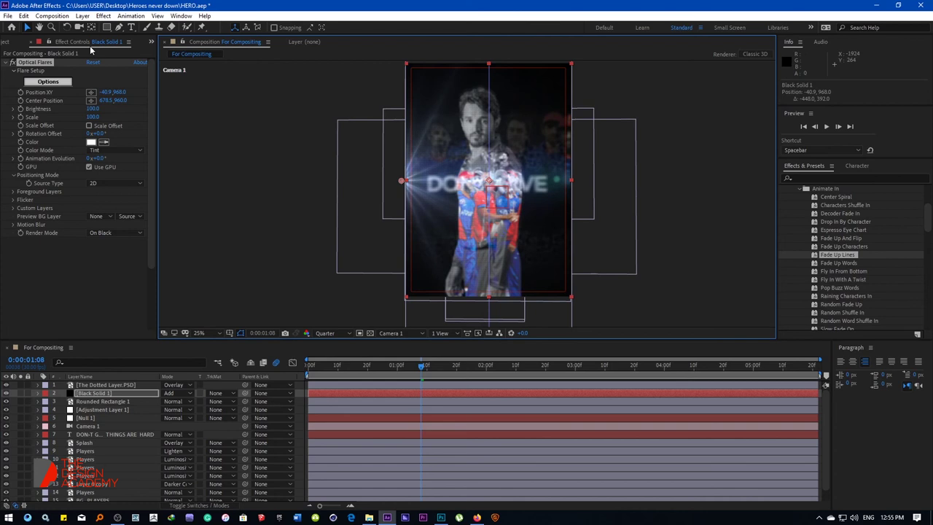
pyautogui.click(48, 81)
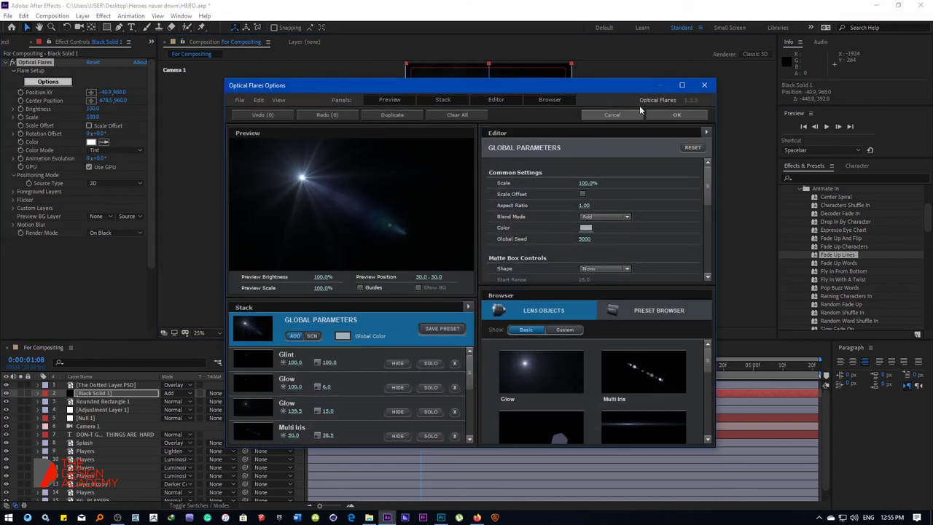
# Maximize the Optical Flares window and load the Motion Graphics Cool Flare preset.
pyautogui.click(682, 87)
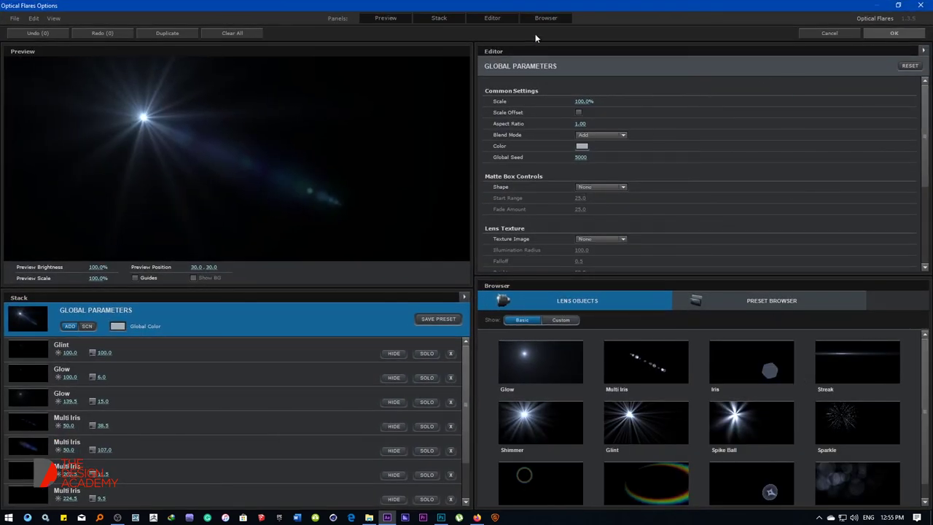
pyautogui.click(492, 18)
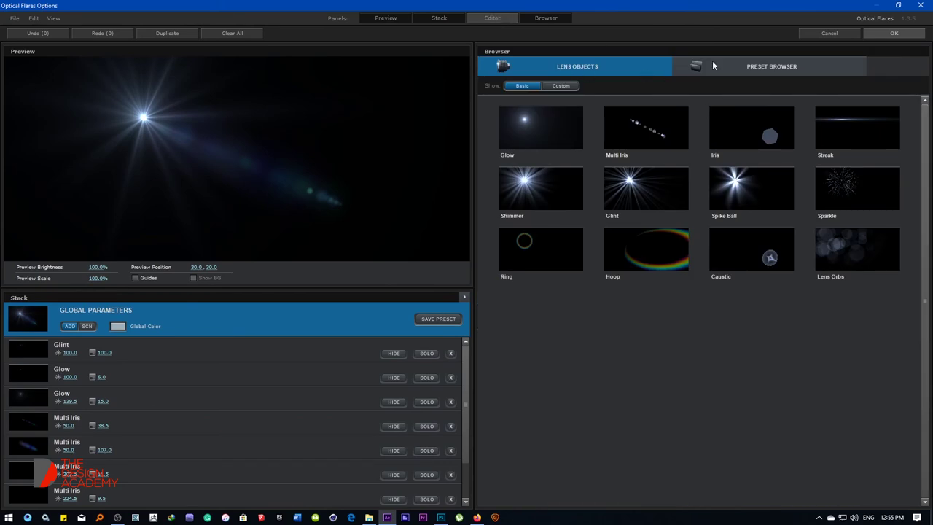
pyautogui.click(712, 66)
pyautogui.click(764, 109)
pyautogui.click(638, 191)
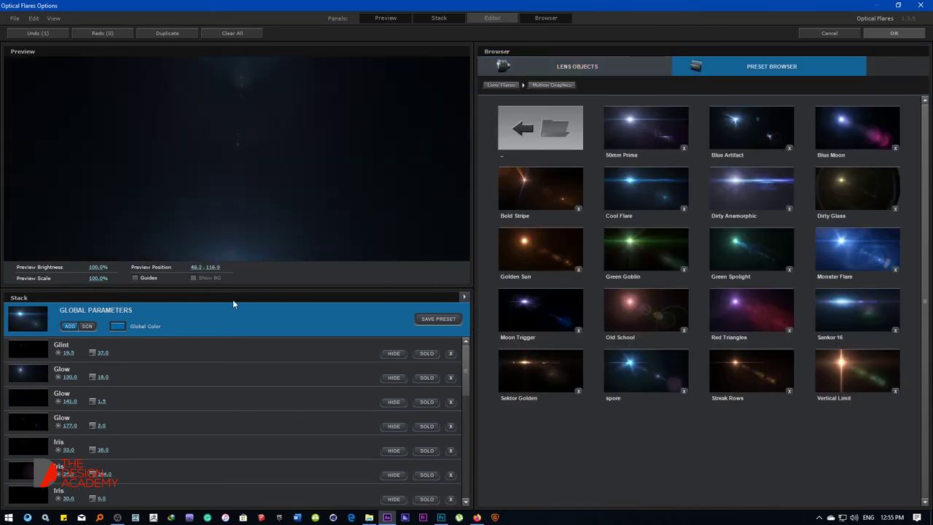
# Try Golden Sun, Moon Trigger, Vertical Limit, Blue Moon, Monster Flare, Sankor 16, 50mm Prime and neighbouring presets.
pyautogui.click(528, 254)
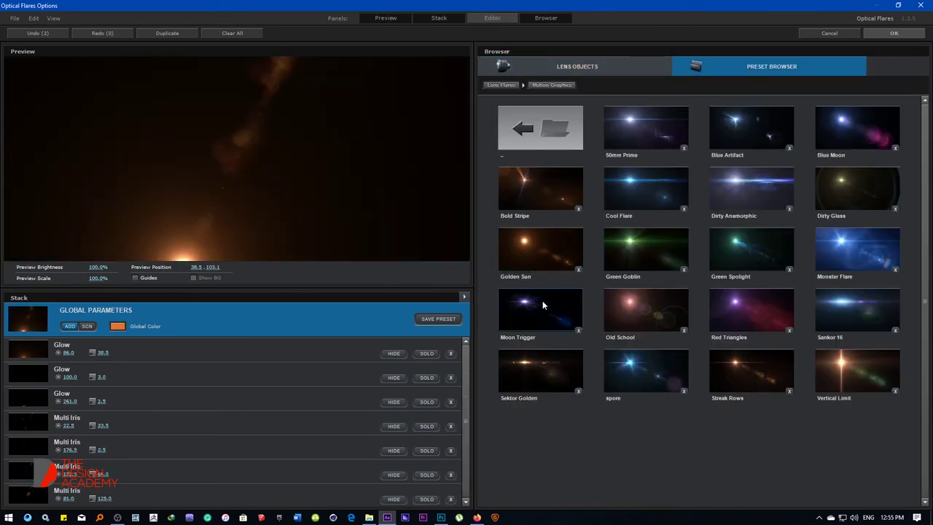
pyautogui.click(543, 304)
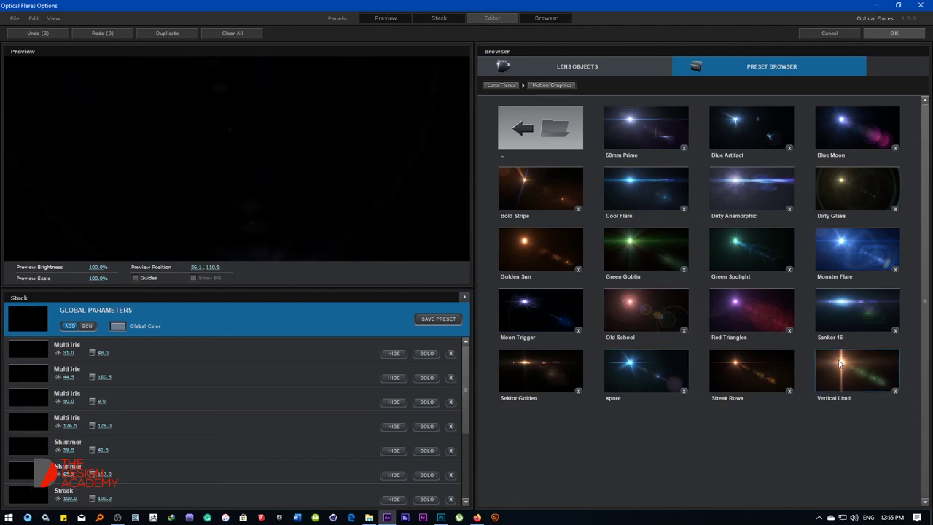
pyautogui.click(857, 371)
pyautogui.moveTo(279, 258); pyautogui.dragTo(164, 262)
pyautogui.click(858, 128)
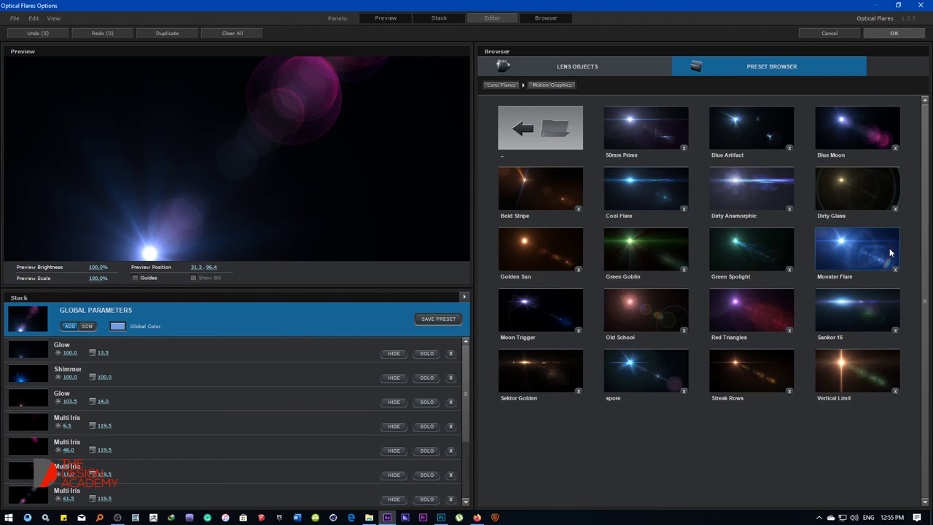
pyautogui.click(889, 253)
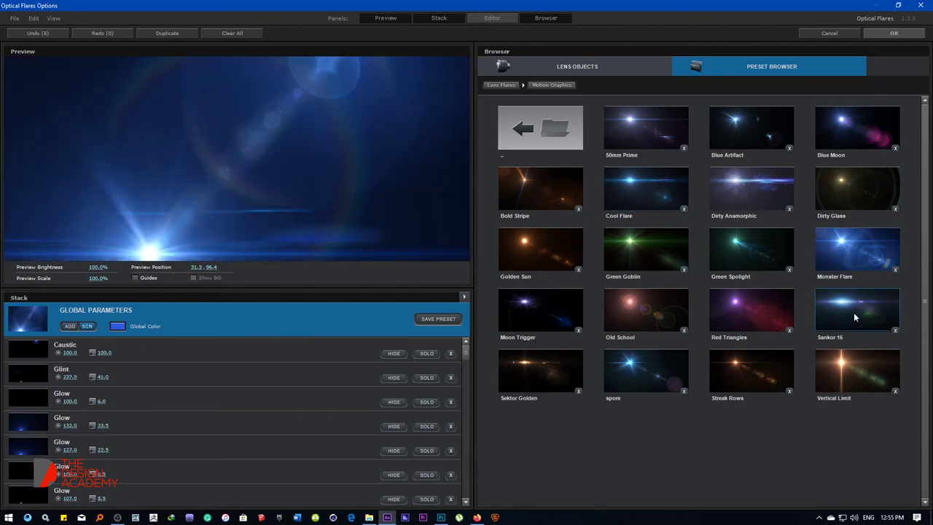
pyautogui.click(855, 317)
pyautogui.click(621, 123)
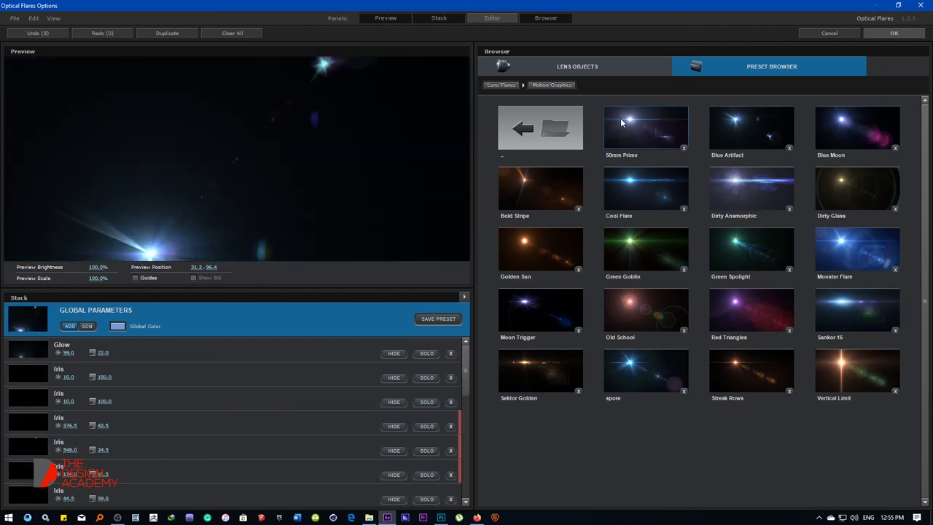
pyautogui.click(628, 188)
pyautogui.click(631, 251)
# Apply the blue spore flare preset and move its position left to -380.9, 964.
pyautogui.click(641, 321)
pyautogui.click(642, 367)
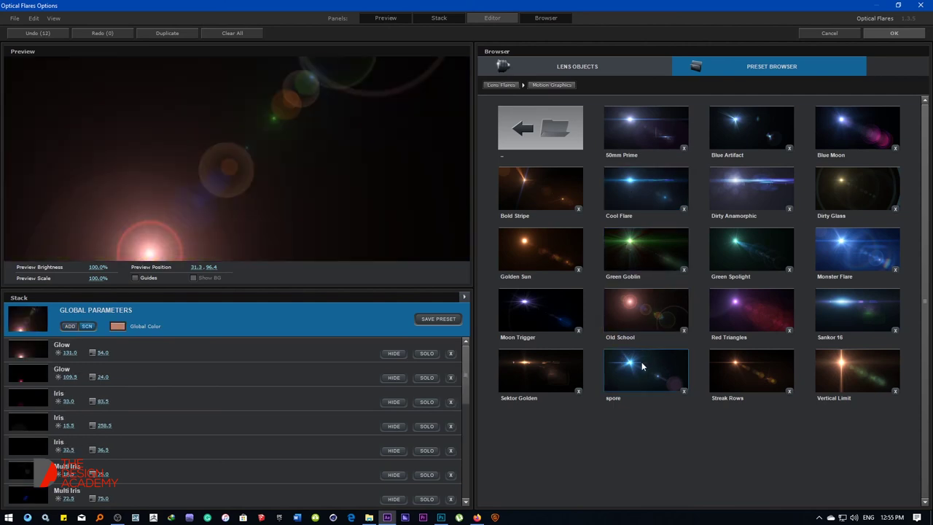
pyautogui.click(894, 33)
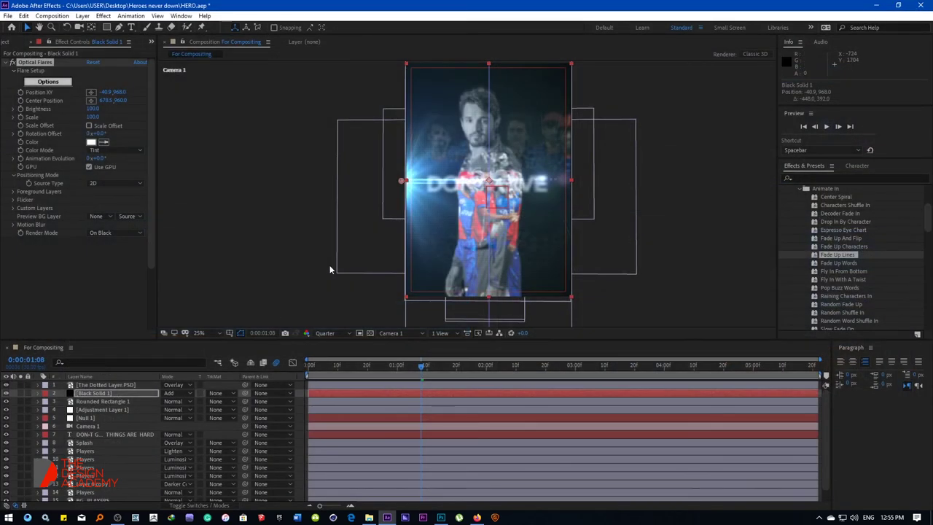
pyautogui.moveTo(400, 188); pyautogui.dragTo(365, 182)
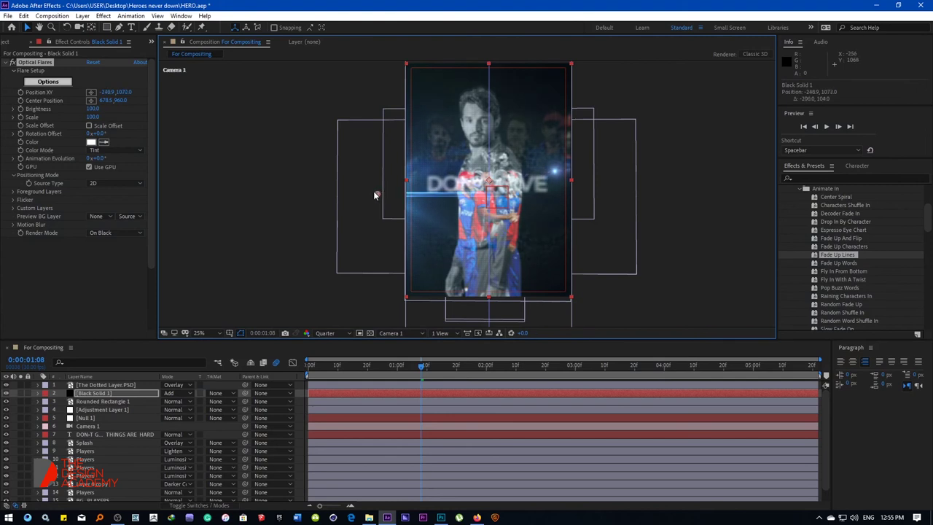
pyautogui.moveTo(366, 183)
pyautogui.mouseDown()
pyautogui.moveTo(317, 183)
pyautogui.moveTo(359, 181)
pyautogui.mouseUp()
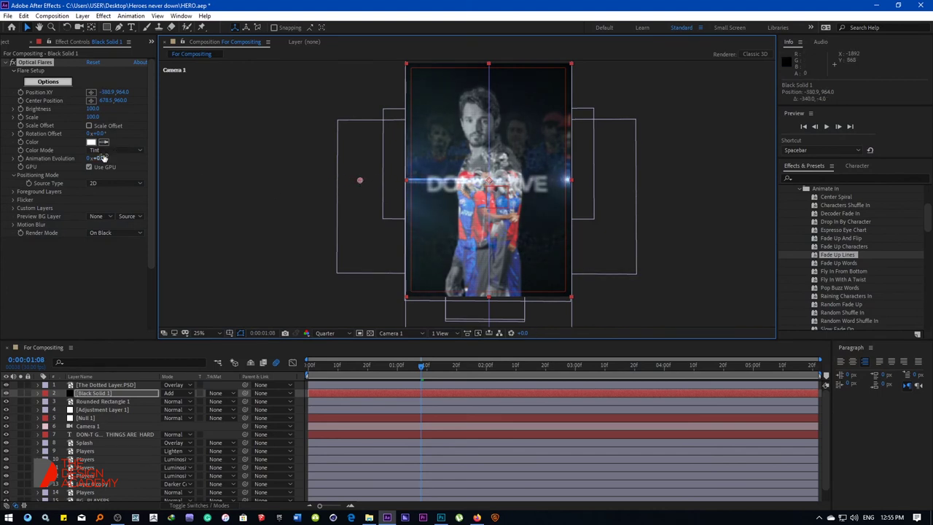
pyautogui.click(94, 183)
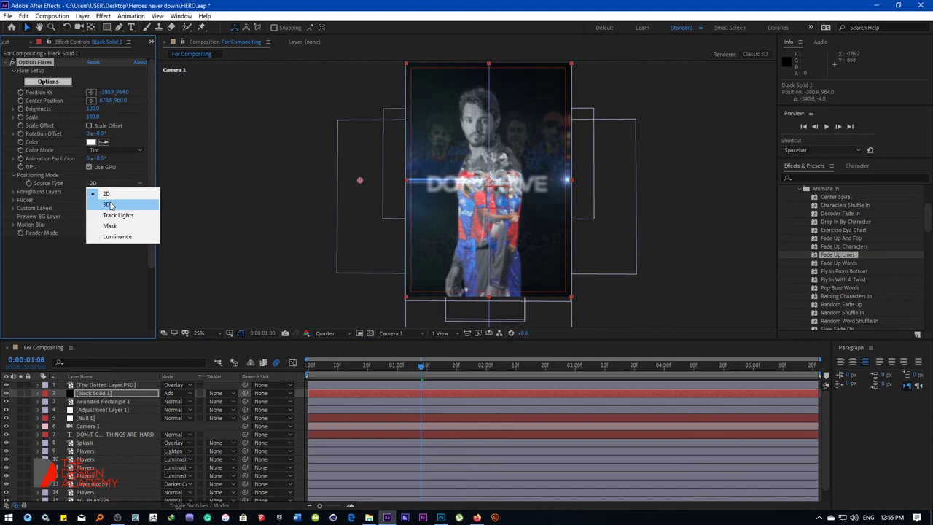
# Set the flare Source Type to 3D at -140.9, 956 and play the animation from the start.
pyautogui.click(108, 205)
pyautogui.moveTo(360, 181); pyautogui.dragTo(390, 179)
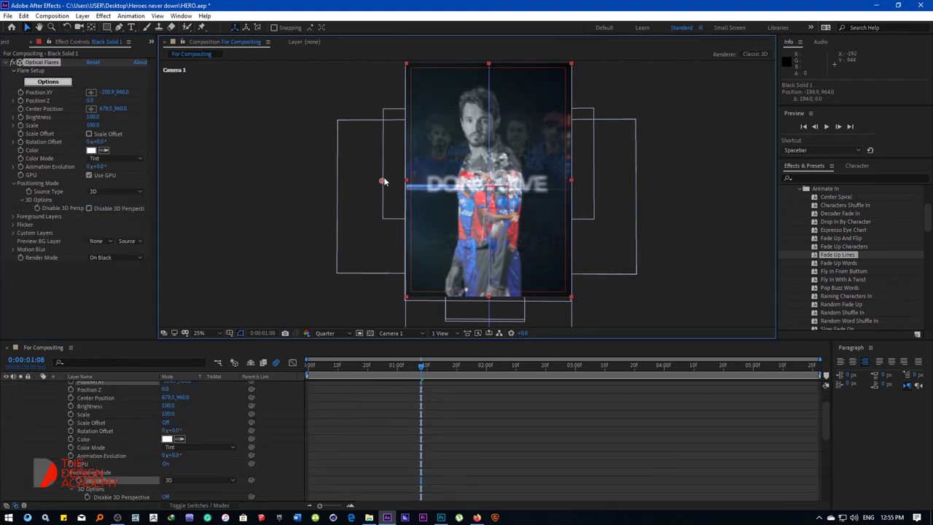
pyautogui.scroll(3, 123, 402)
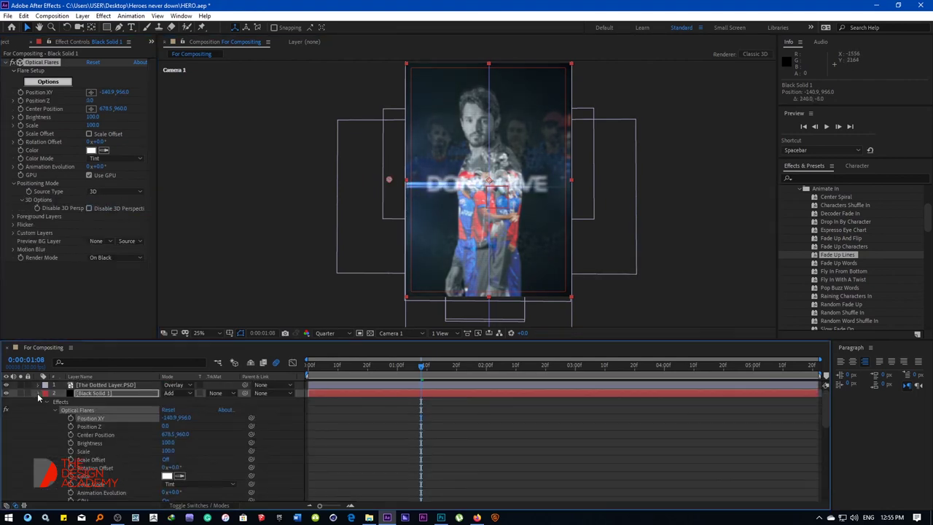
pyautogui.click(38, 393)
pyautogui.press('Home')
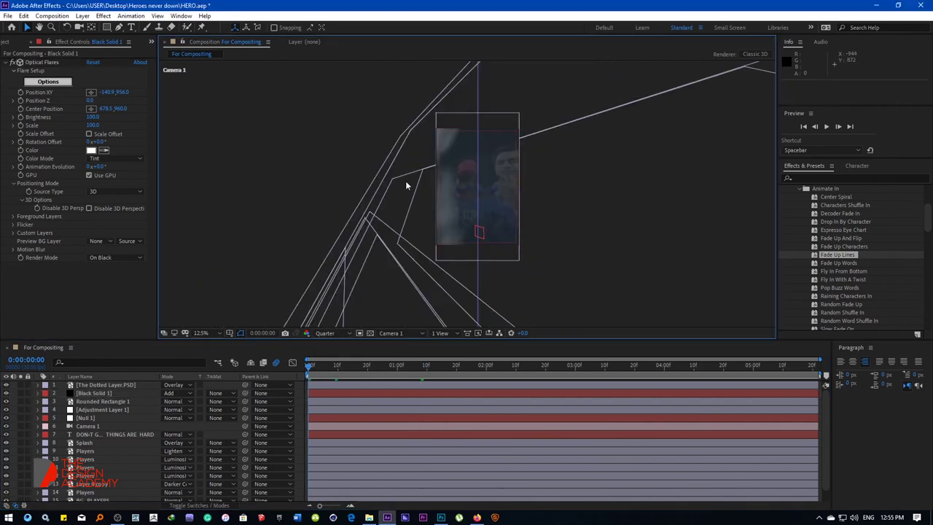
pyautogui.click(406, 181)
pyautogui.scroll(2, 406, 181)
pyautogui.press('space')
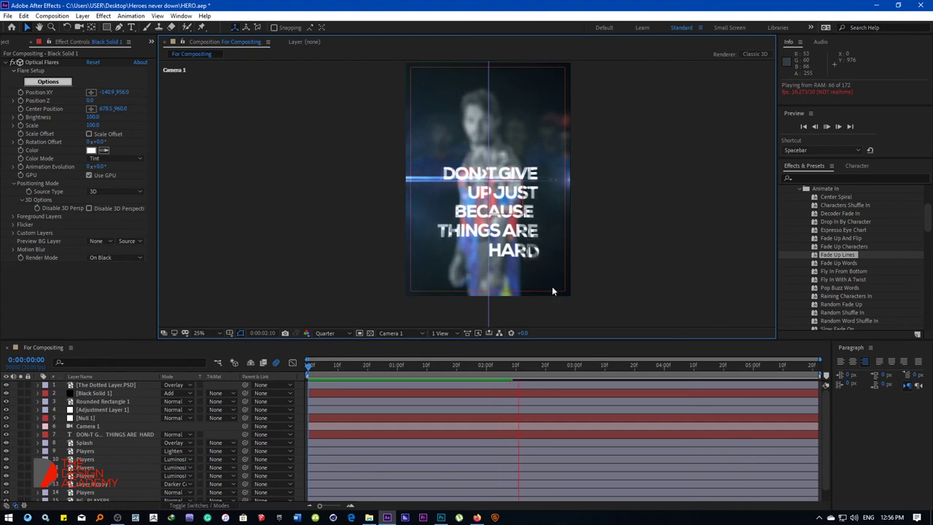
# Stop playback, view at Full resolution, and move to 0:00:01:24.
pyautogui.moveTo(530, 372); pyautogui.dragTo(497, 375)
pyautogui.press('.')
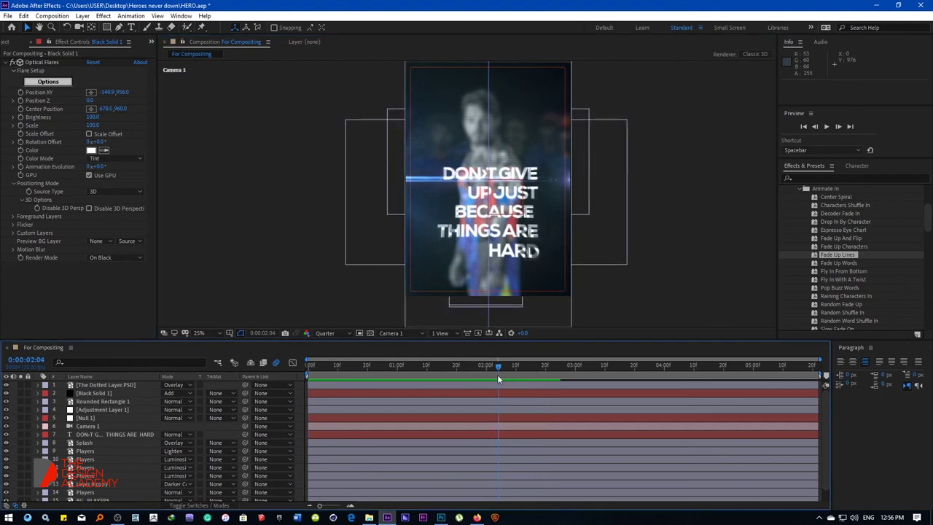
pyautogui.click(328, 334)
pyautogui.click(324, 354)
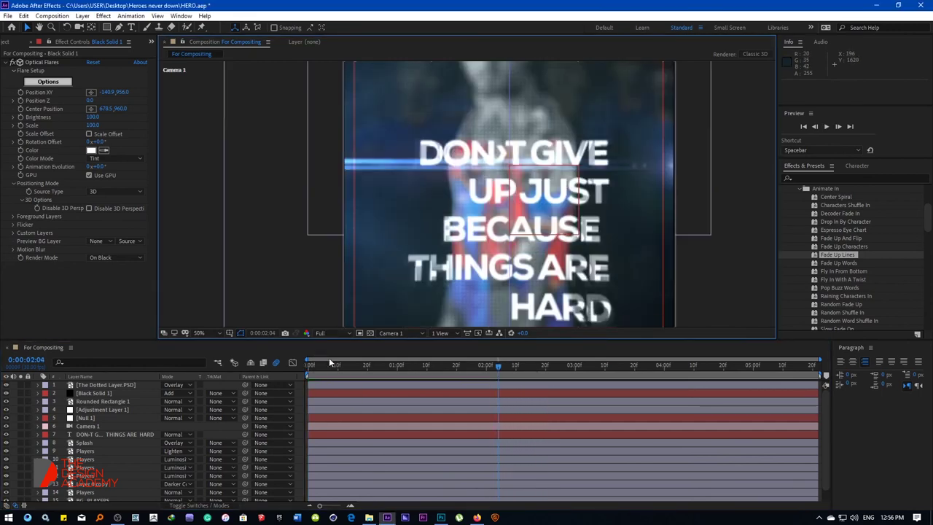
pyautogui.click(468, 368)
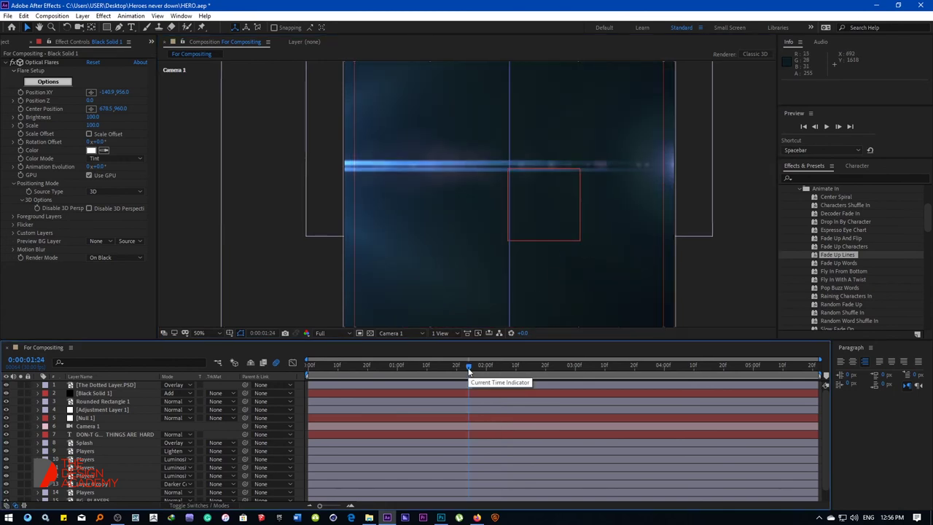
pyautogui.press(',')
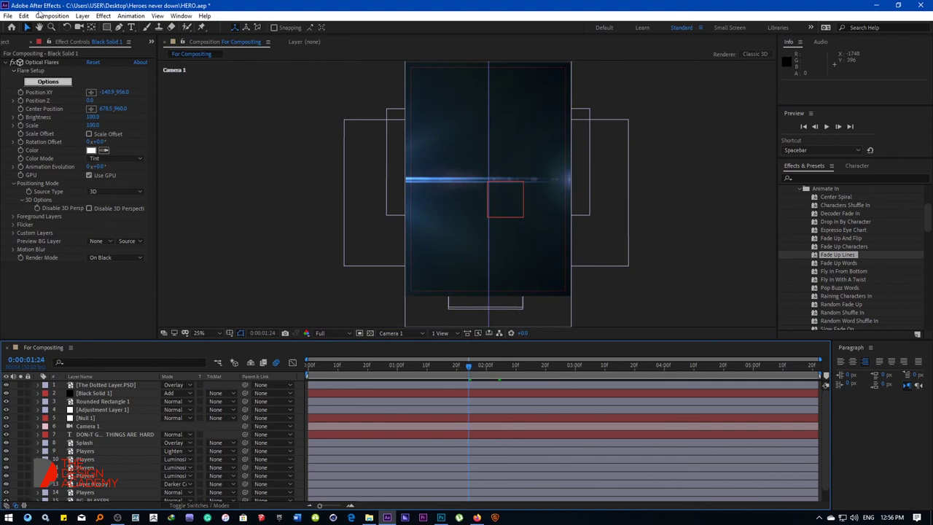
# Set Black Solid 1's Optical Flares render mode to On Transparent.
pyautogui.click(83, 385)
pyautogui.click(99, 394)
pyautogui.click(113, 258)
pyautogui.click(114, 278)
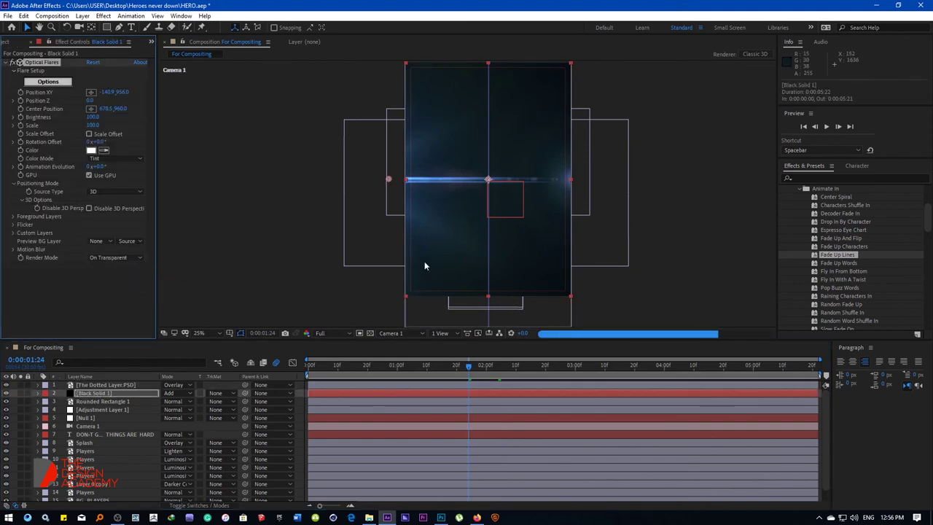
pyautogui.click(6, 406)
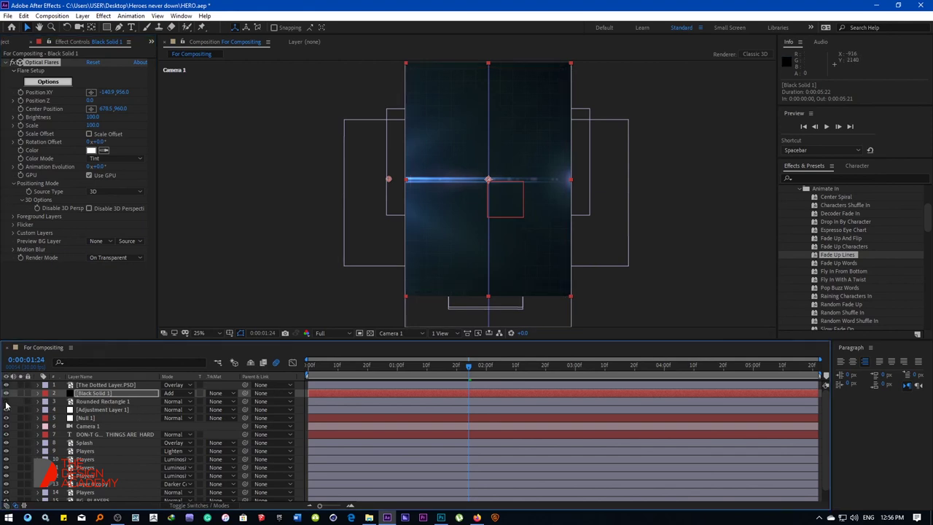
pyautogui.click(9, 414)
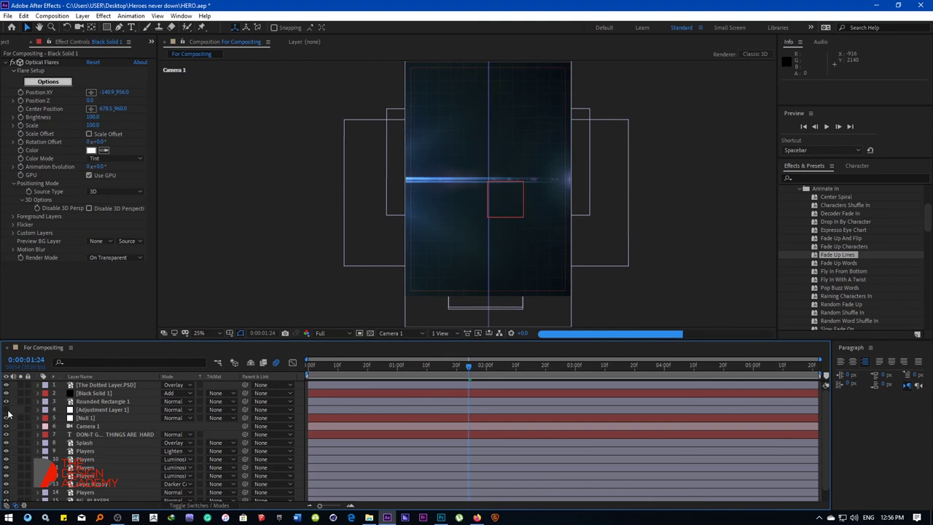
pyautogui.click(9, 414)
pyautogui.click(90, 411)
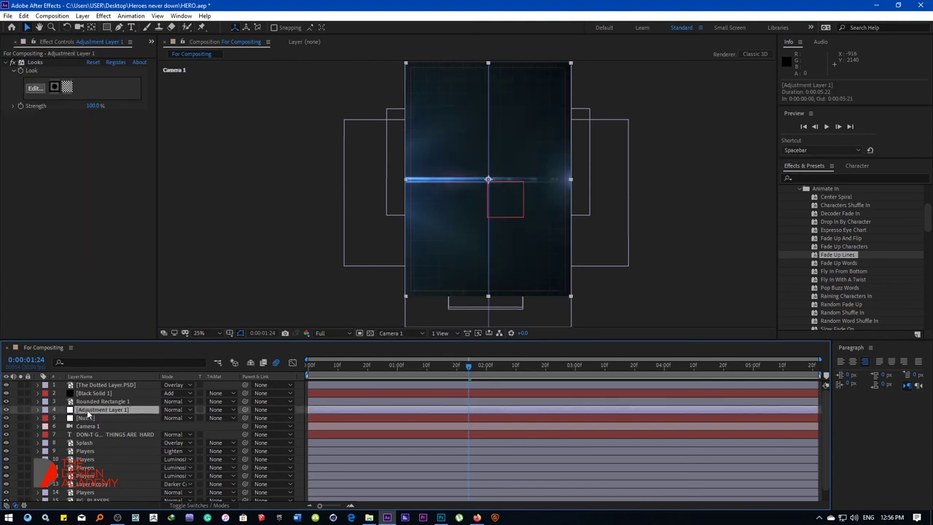
# Delete the Looks effect from Adjustment Layer 1 at the frame where the title appears.
pyautogui.click(337, 366)
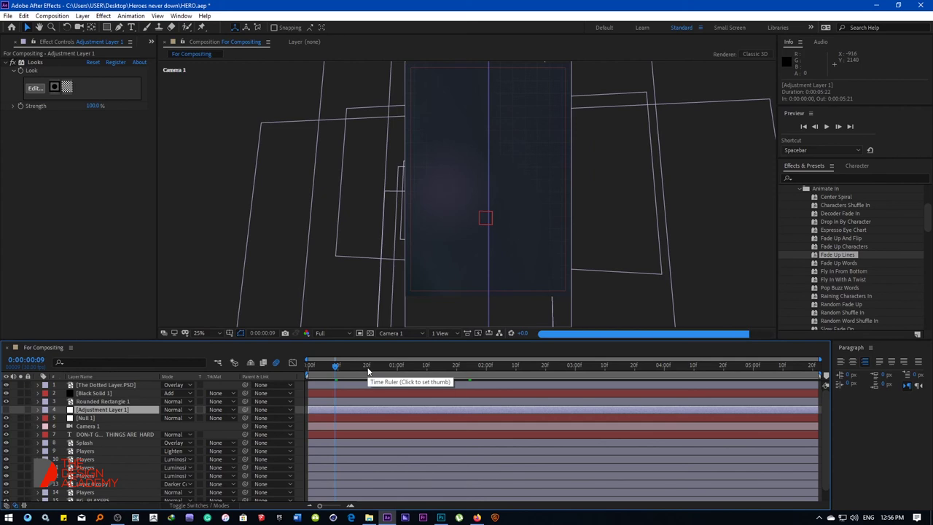
pyautogui.click(530, 379)
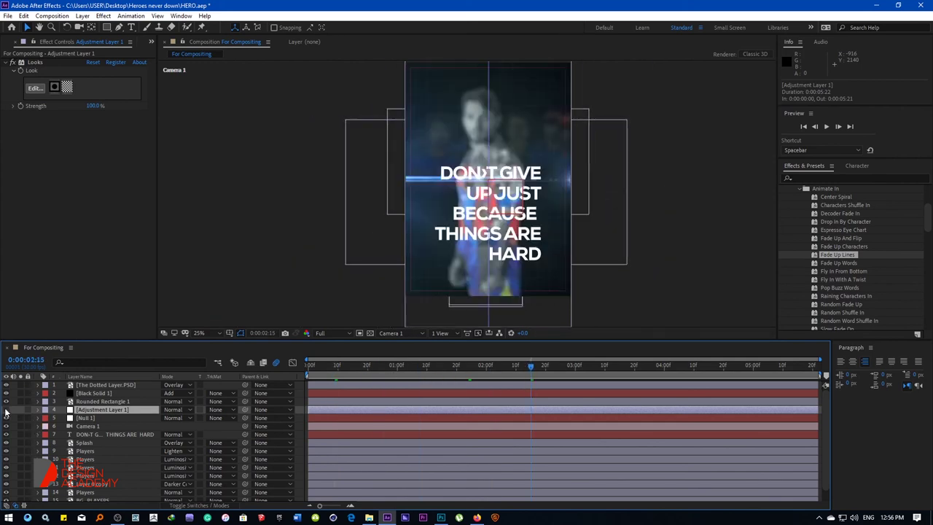
pyautogui.click(40, 62)
pyautogui.press('Delete')
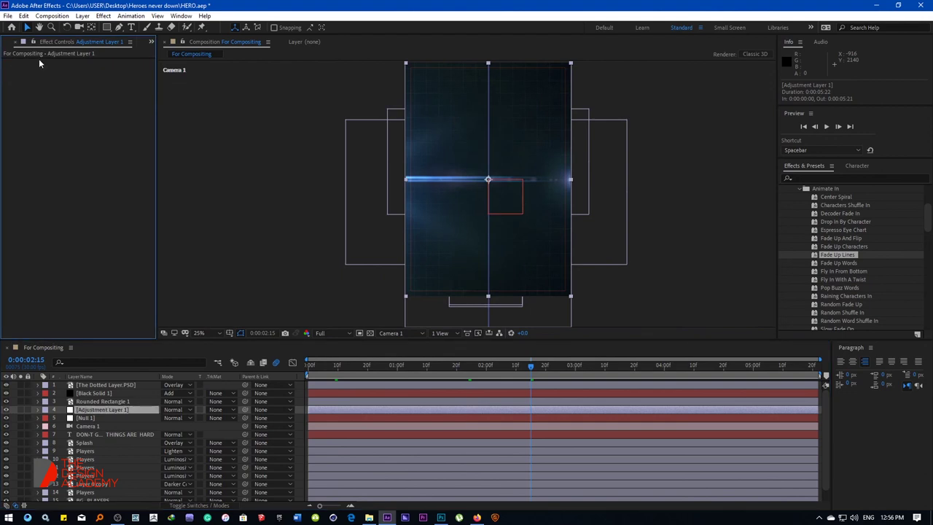
pyautogui.click(103, 15)
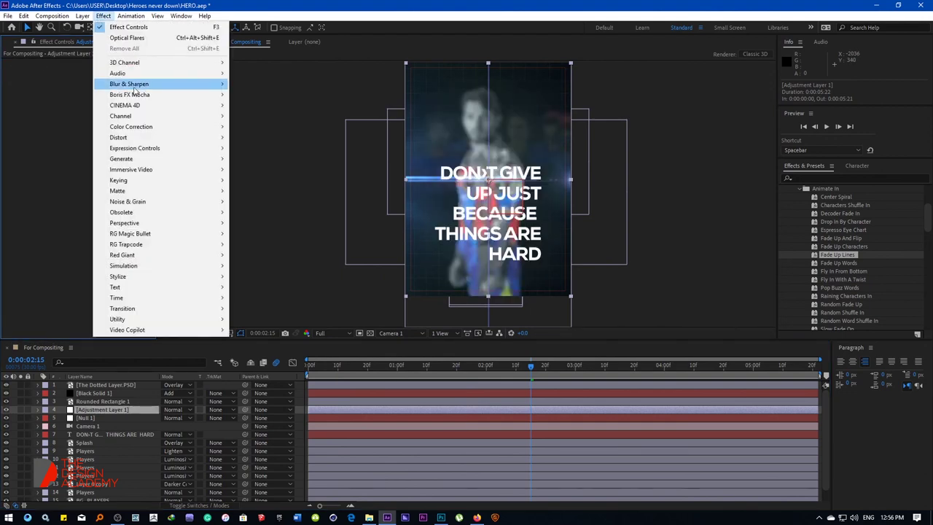
# Add Curves to Adjustment Layer 1 with a raised RGB curve, and lower its opacity to 90%.
pyautogui.moveTo(143, 126)
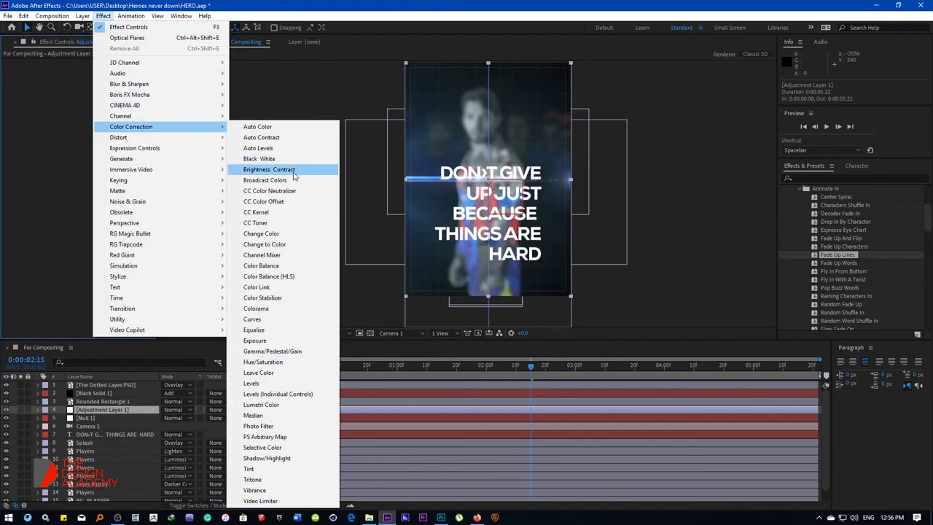
pyautogui.click(252, 318)
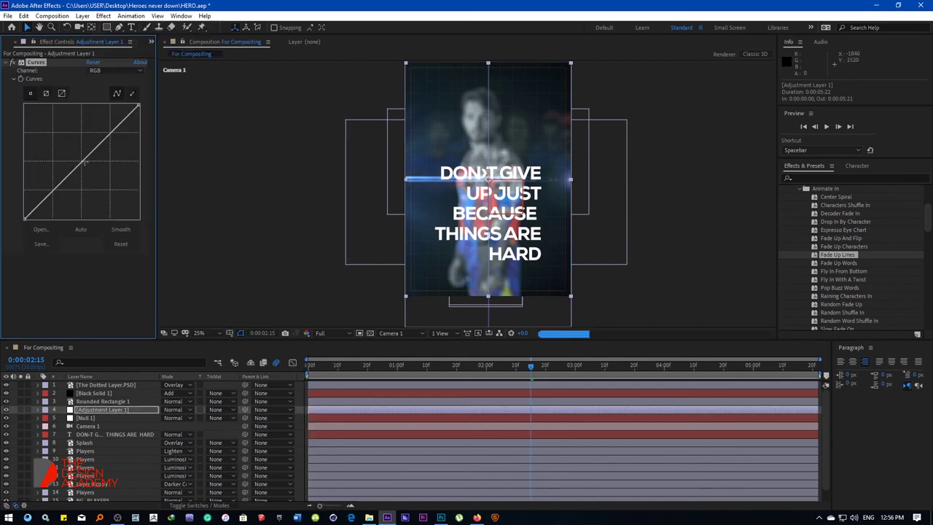
pyautogui.moveTo(85, 160); pyautogui.dragTo(80, 149)
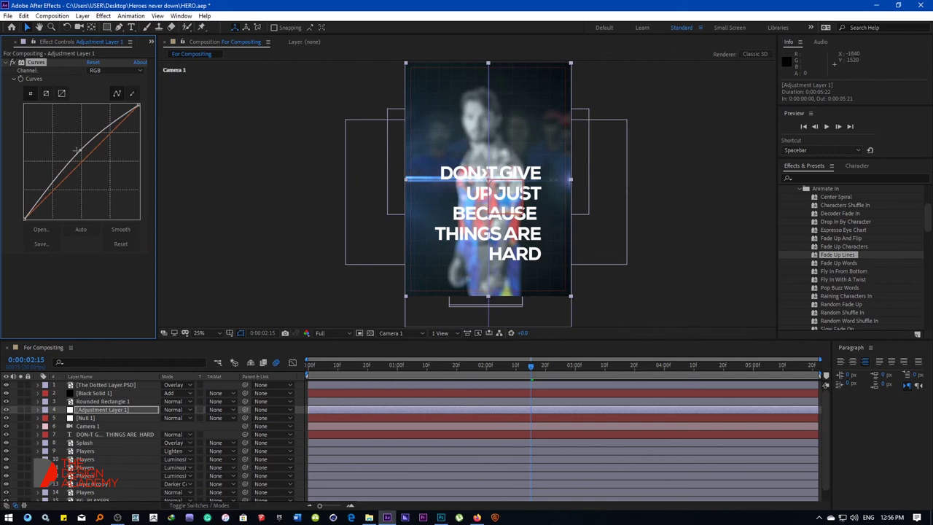
pyautogui.moveTo(80, 149)
pyautogui.mouseDown()
pyautogui.moveTo(75, 141)
pyautogui.moveTo(64, 173)
pyautogui.mouseUp()
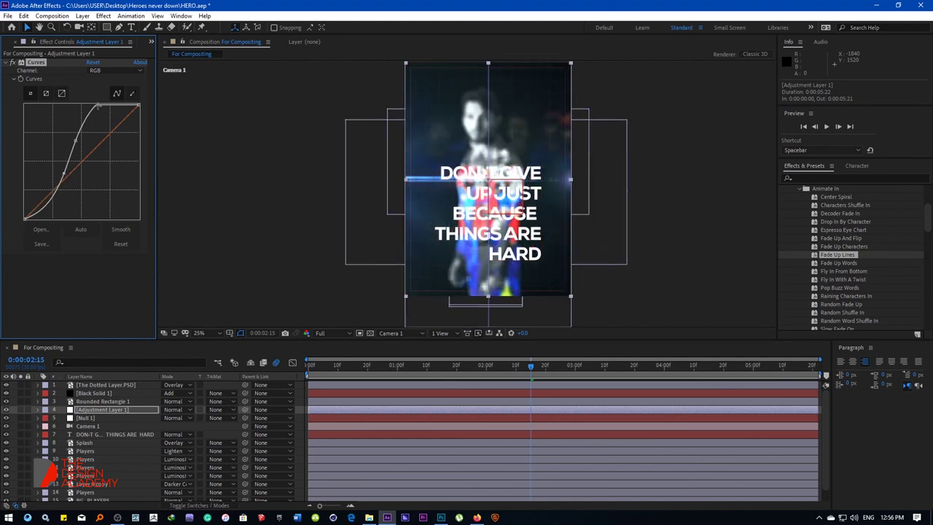
pyautogui.click(368, 368)
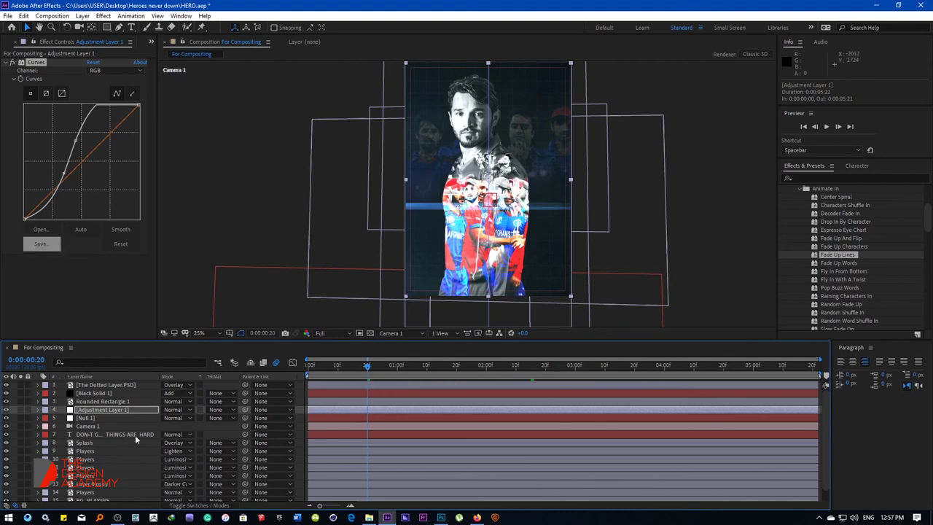
pyautogui.press('t')
pyautogui.moveTo(163, 419); pyautogui.dragTo(158, 420)
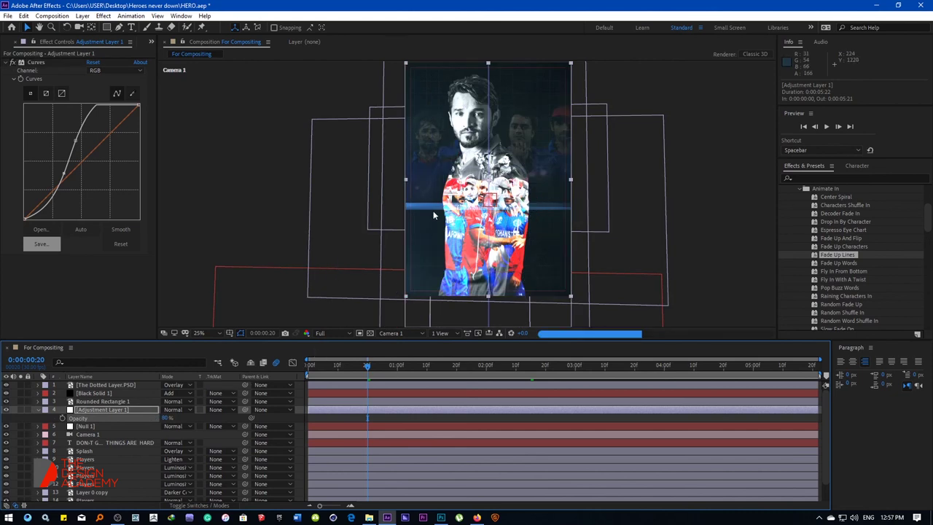
# Preview at Quarter resolution, set Adjustment Layer 1 opacity to 41%, and move to 0:00:04:20.
pyautogui.click(324, 332)
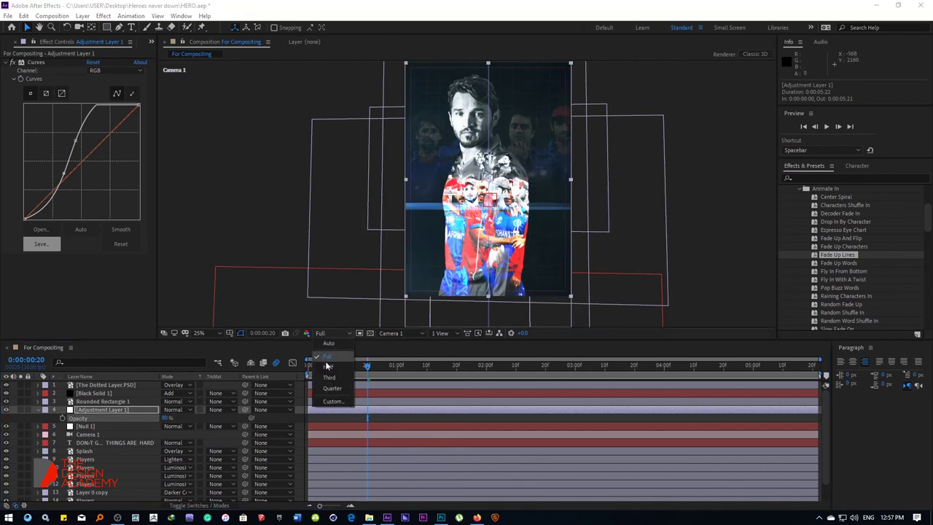
pyautogui.click(327, 394)
pyautogui.moveTo(170, 414); pyautogui.dragTo(158, 417)
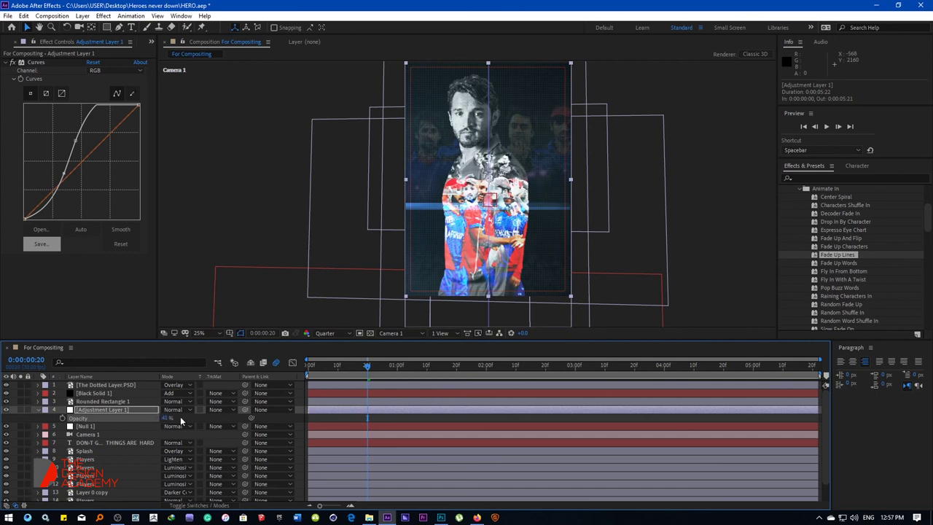
pyautogui.moveTo(433, 372); pyautogui.dragTo(636, 385)
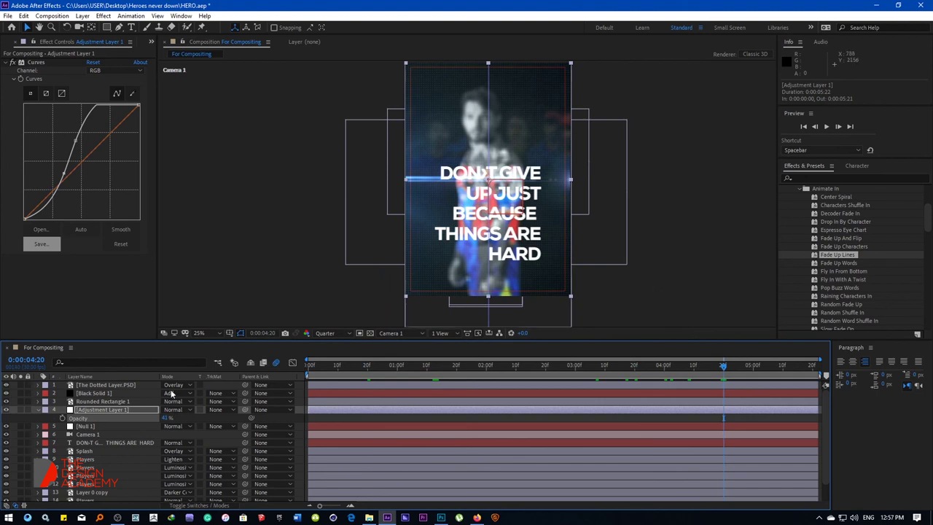
# Set Camera 1's Blur Level under Camera Options to 75%.
pyautogui.click(38, 410)
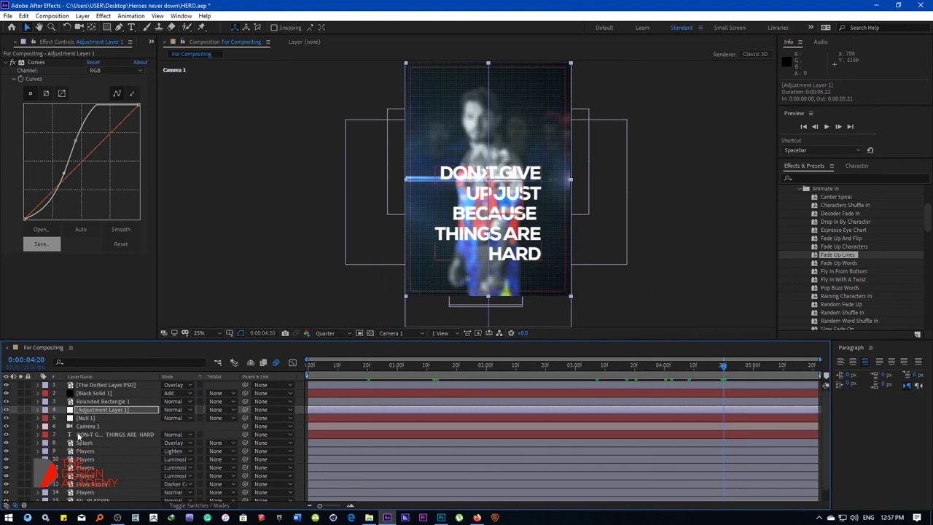
pyautogui.click(39, 426)
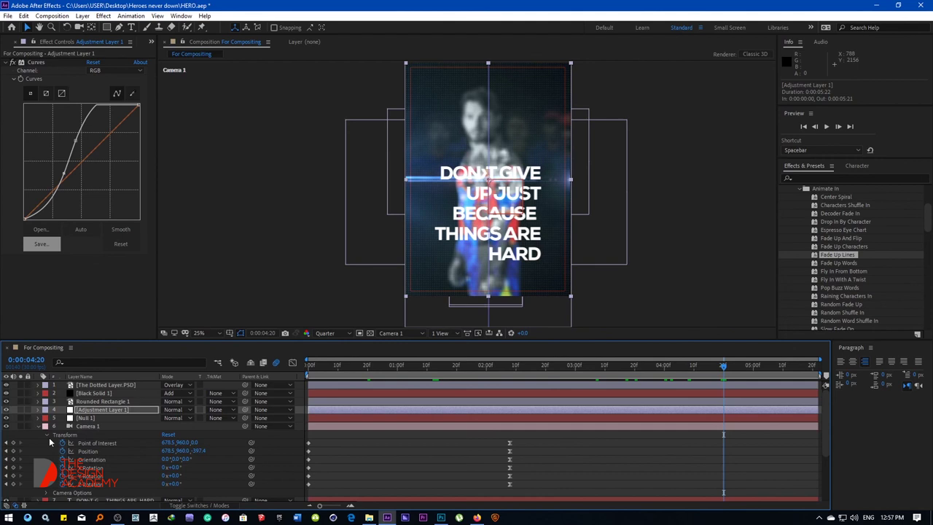
pyautogui.click(46, 435)
pyautogui.click(46, 442)
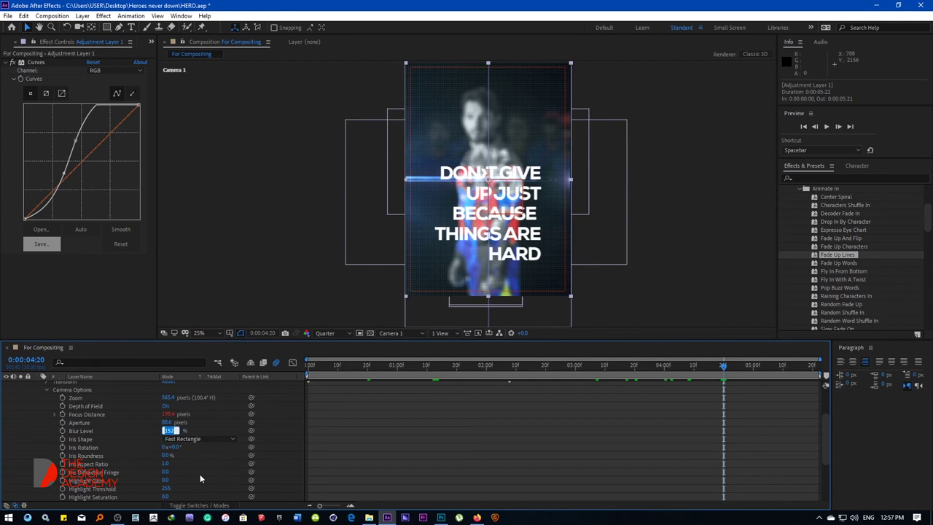
pyautogui.write('7')
pyautogui.write('5')
pyautogui.press('Return')
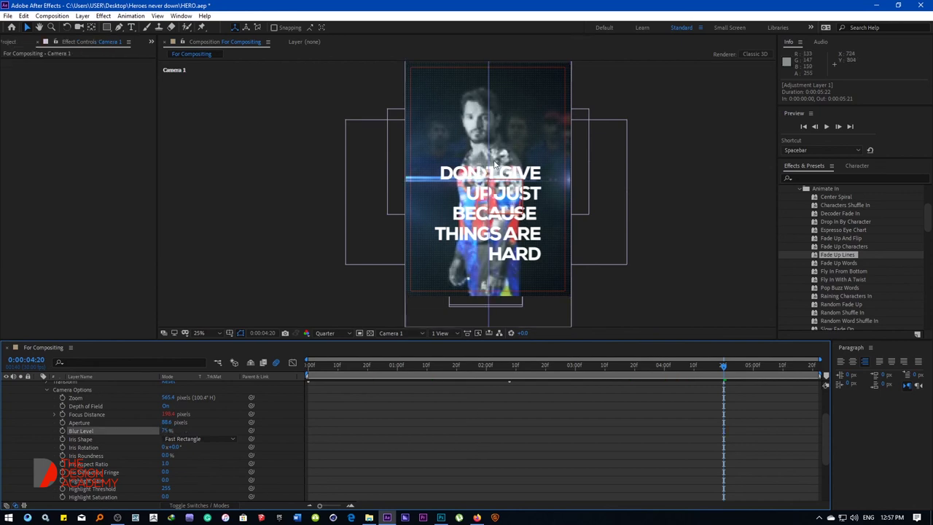
# Switch the viewer preview resolution back to Full.
pyautogui.scroll(2, 471, 173)
pyautogui.click(330, 334)
pyautogui.click(329, 356)
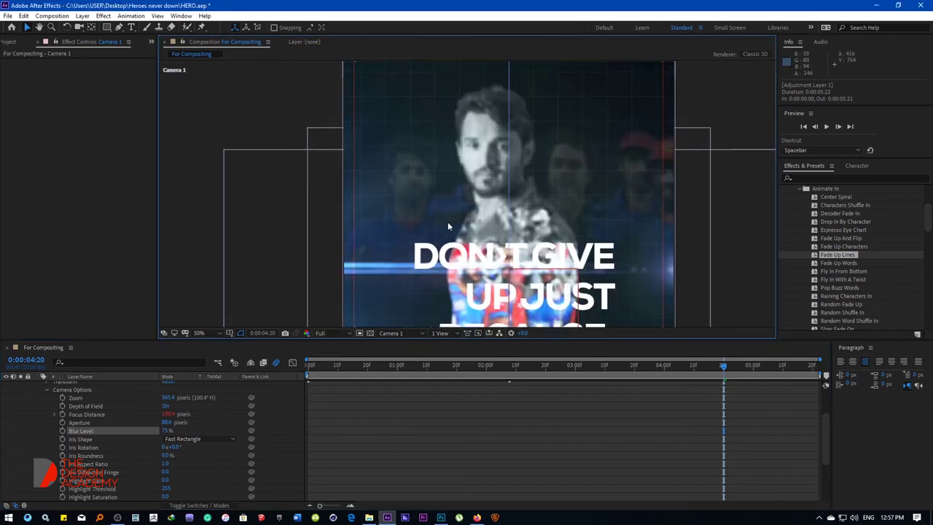
pyautogui.moveTo(448, 226); pyautogui.dragTo(429, 135)
pyautogui.scroll(3, 114, 388)
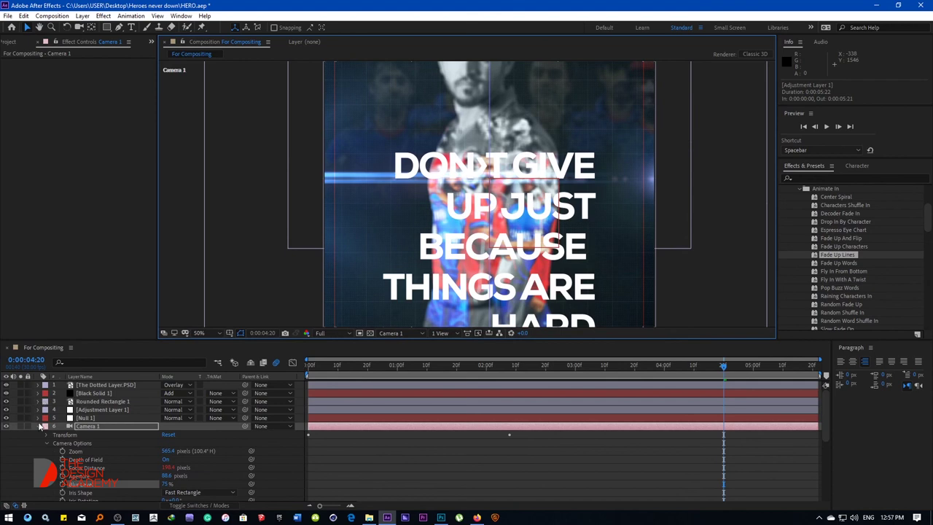
# At the animation's start, show Camera 1's keyframes and move the camera to reframe the opening shot.
pyautogui.click(40, 427)
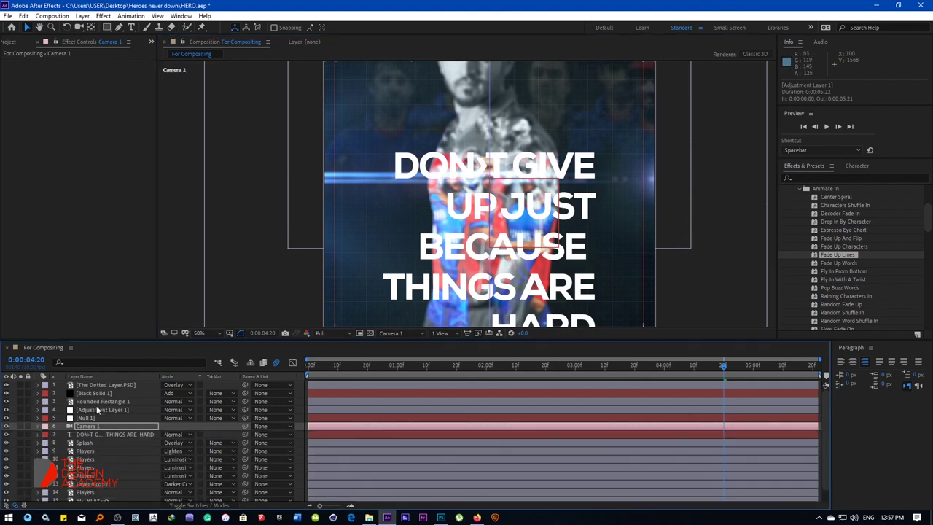
pyautogui.click(90, 429)
pyautogui.press('u')
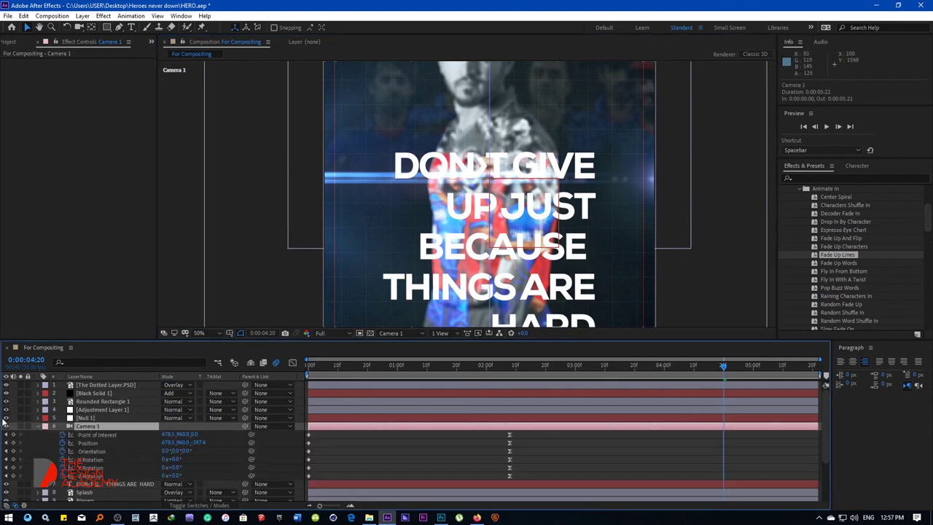
pyautogui.click(6, 436)
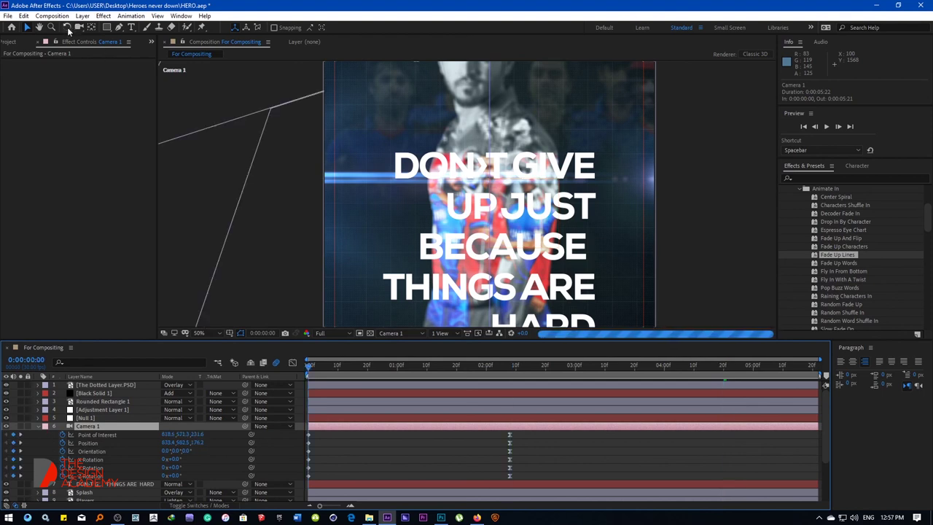
pyautogui.click(78, 28)
pyautogui.moveTo(416, 209); pyautogui.dragTo(467, 241)
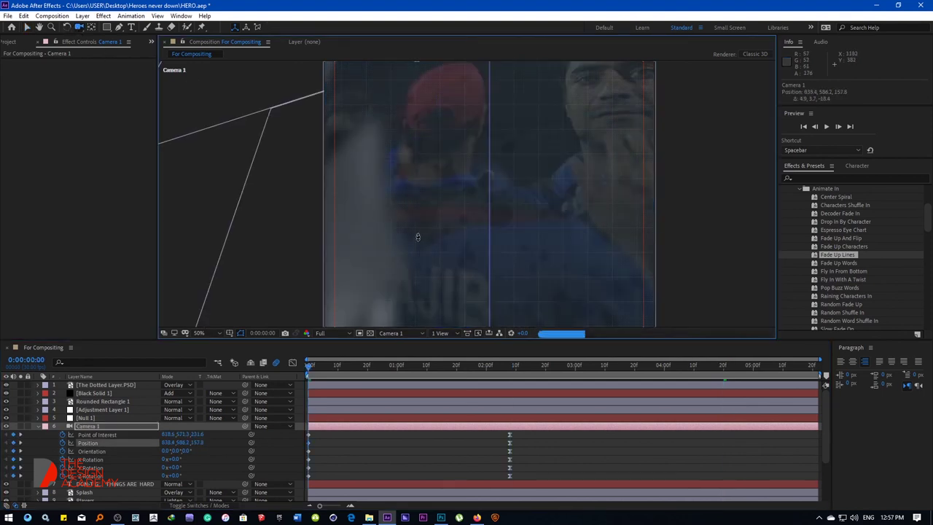
# At Fit view and Quarter resolution, move the camera toward the lens flare, then play a preview.
pyautogui.click(211, 332)
pyautogui.click(210, 160)
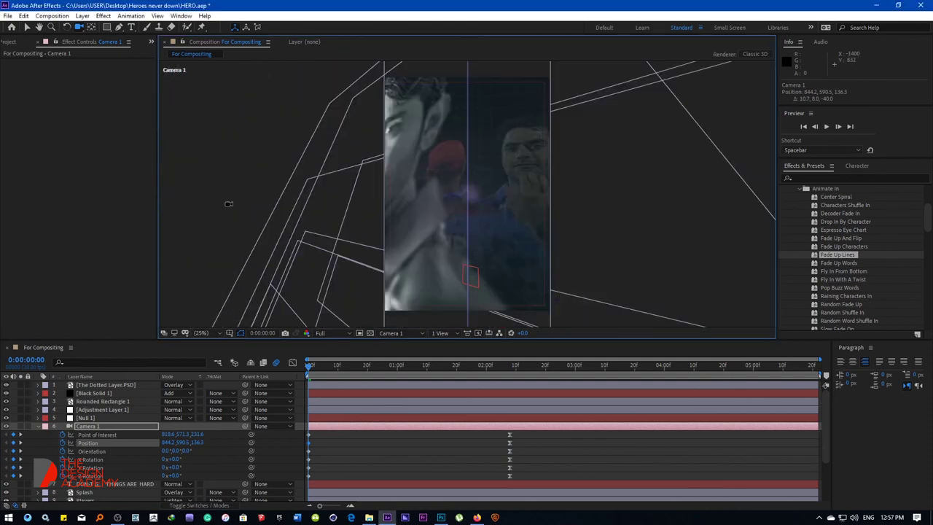
pyautogui.click(315, 334)
pyautogui.click(333, 393)
pyautogui.scroll(2, 440, 217)
pyautogui.moveTo(440, 217)
pyautogui.mouseDown()
pyautogui.moveTo(579, 200)
pyautogui.moveTo(509, 192)
pyautogui.moveTo(413, 257)
pyautogui.moveTo(385, 202)
pyautogui.moveTo(621, 175)
pyautogui.moveTo(467, 175)
pyautogui.mouseUp()
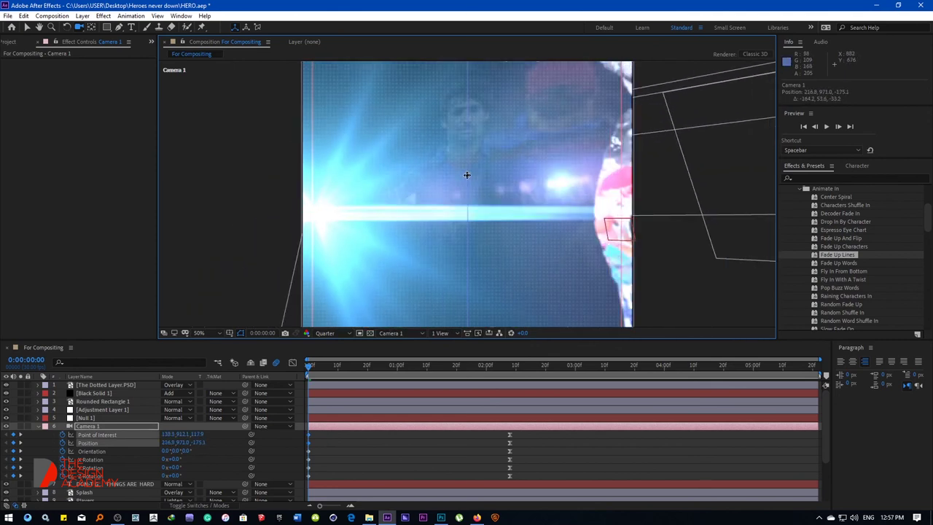
pyautogui.press(',')
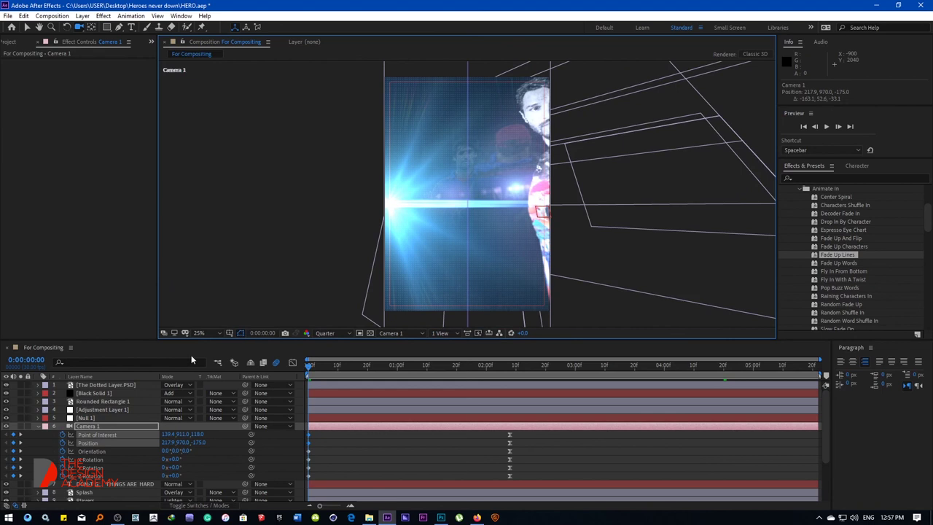
pyautogui.moveTo(509, 220); pyautogui.dragTo(496, 206)
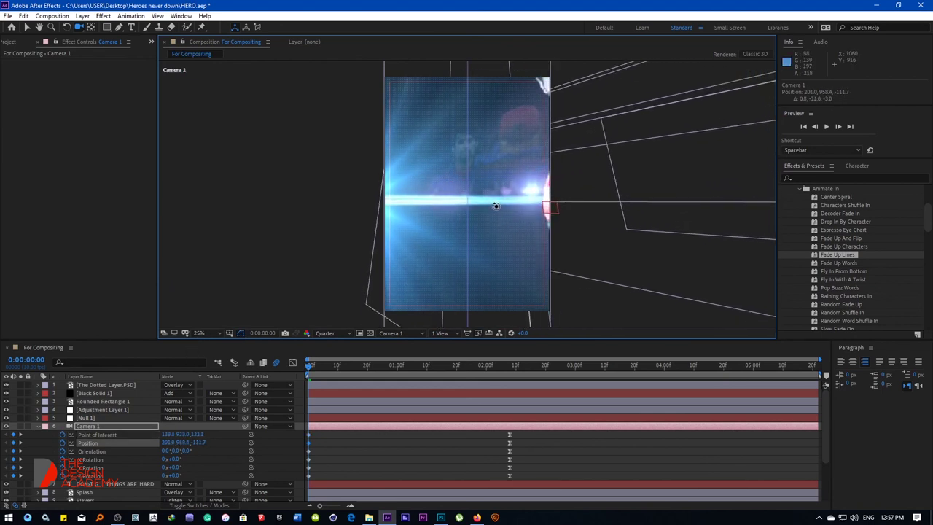
pyautogui.press('space')
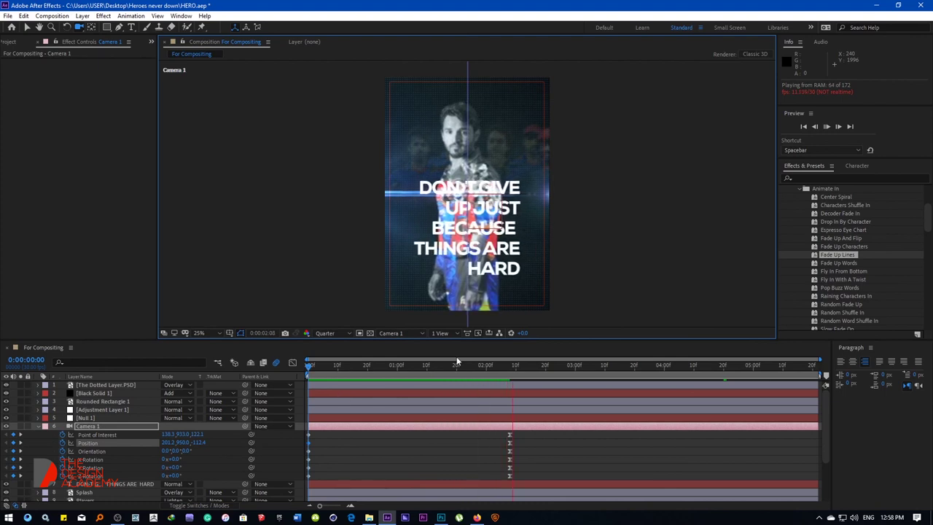
# Restart the preview and move the playhead to 0:00:02:12.
pyautogui.press('space')
pyautogui.press('space')
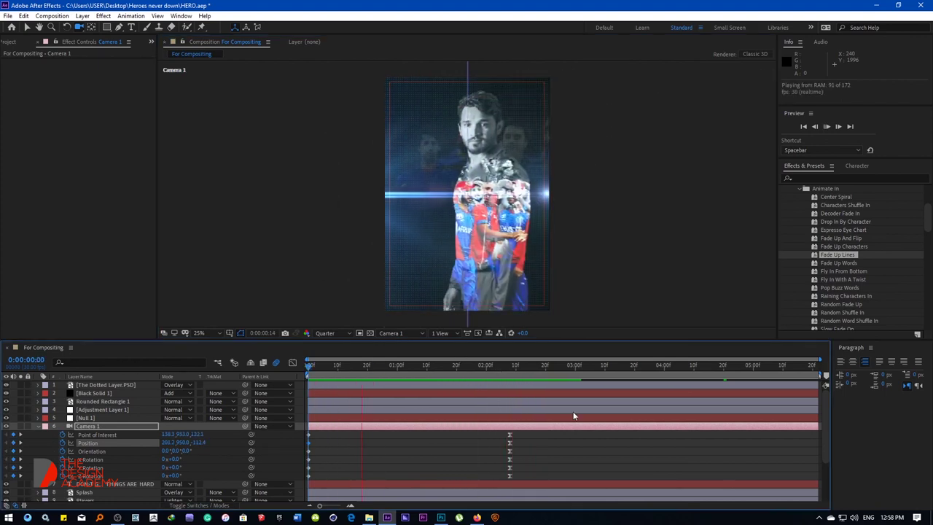
pyautogui.press('space')
pyautogui.moveTo(434, 369); pyautogui.dragTo(522, 367)
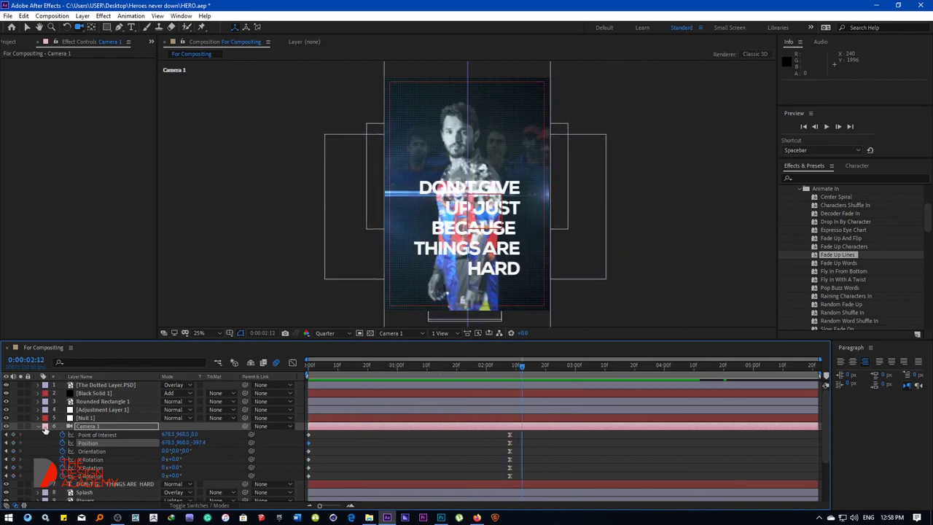
# Duplicate the quote text layer and select the original.
pyautogui.click(40, 427)
pyautogui.click(105, 432)
pyautogui.hotkey('ctrl', 'd')
pyautogui.click(98, 443)
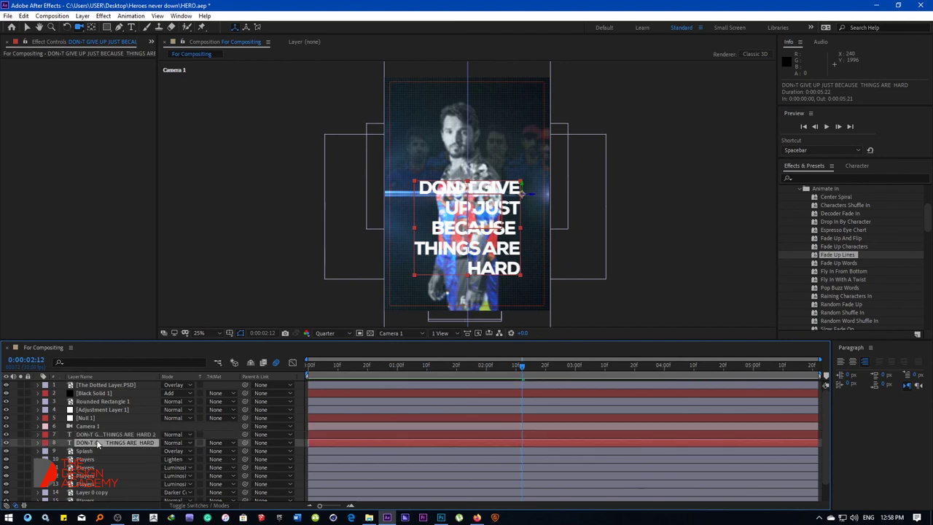
# Delete the original quote layer and apply Drop Shadow to the copy.
pyautogui.press('Delete')
pyautogui.click(818, 180)
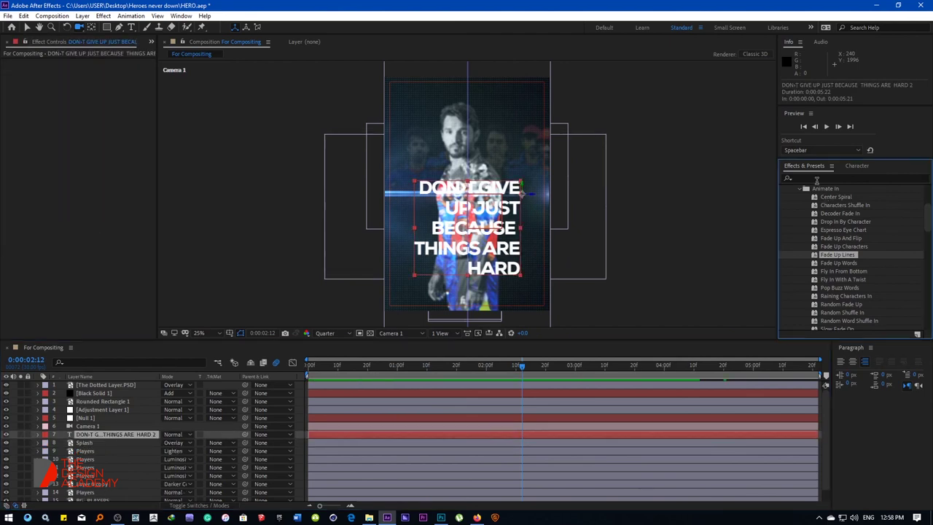
pyautogui.write('drop')
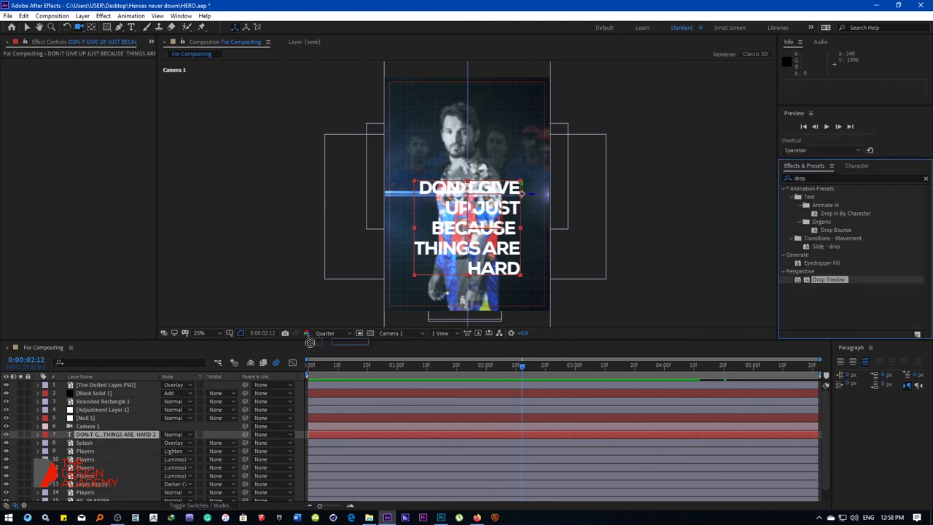
pyautogui.moveTo(807, 282); pyautogui.dragTo(102, 435)
# At Full resolution, set the shadow to 100% opacity, distance 0, softness about 74.
pyautogui.scroll(2, 474, 194)
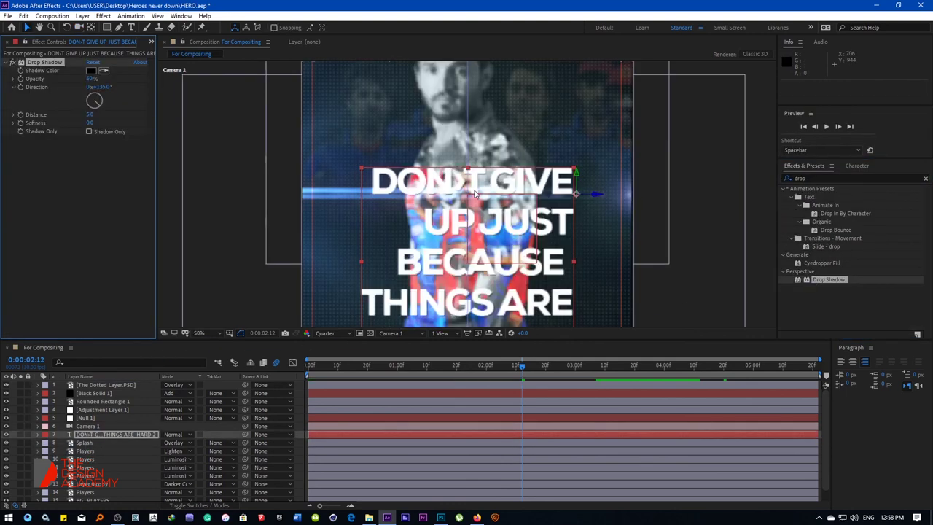
pyautogui.click(337, 333)
pyautogui.click(324, 353)
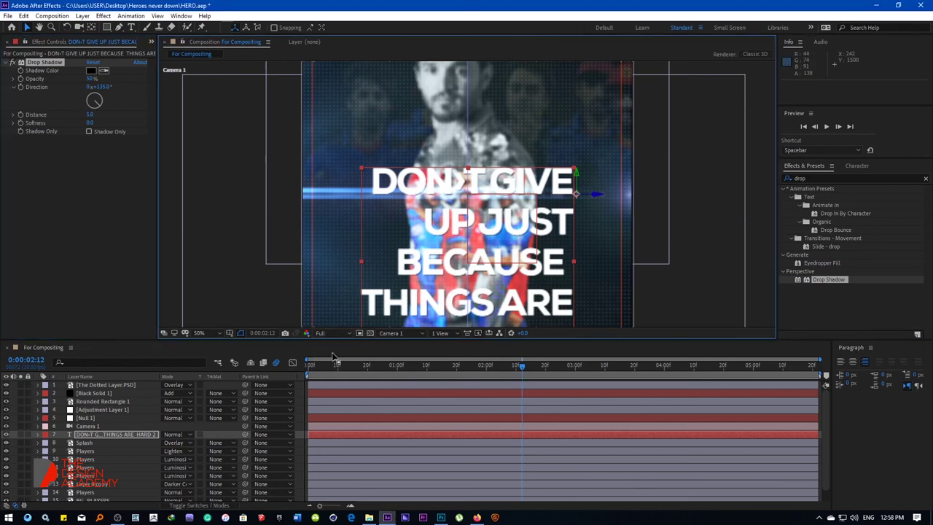
pyautogui.scroll(2, 452, 186)
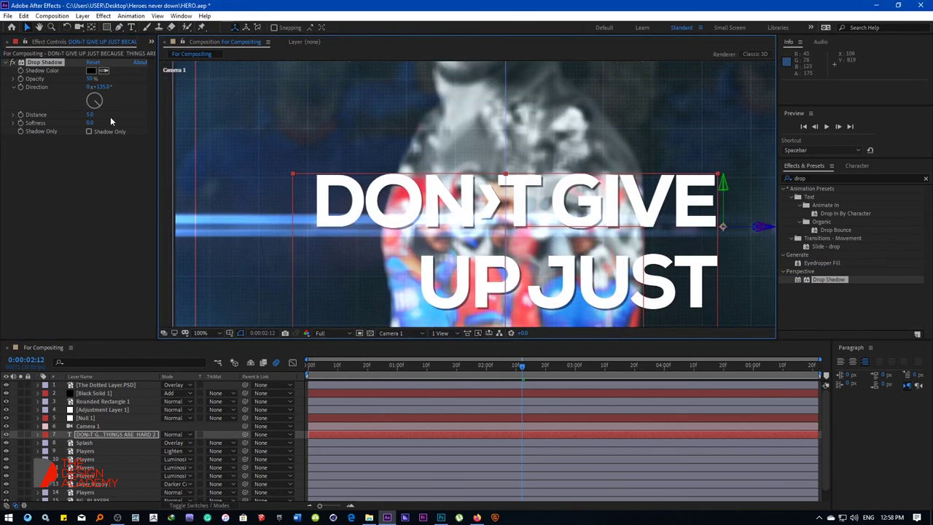
pyautogui.moveTo(115, 79); pyautogui.dragTo(184, 78)
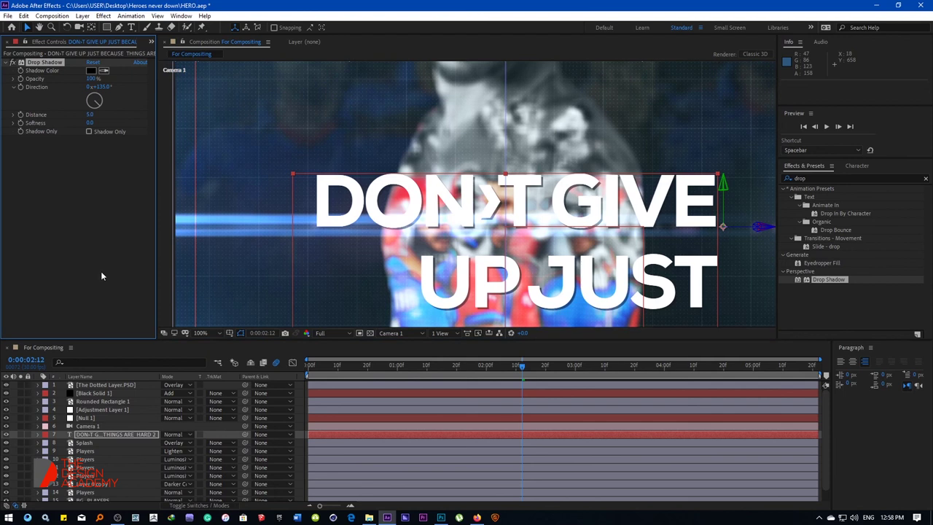
pyautogui.scroll(-2, 430, 241)
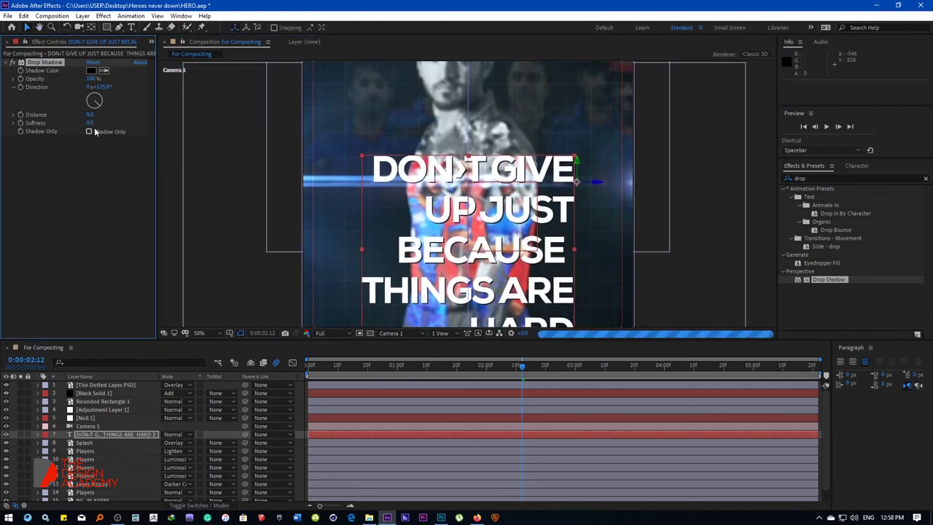
pyautogui.moveTo(90, 123); pyautogui.dragTo(103, 122)
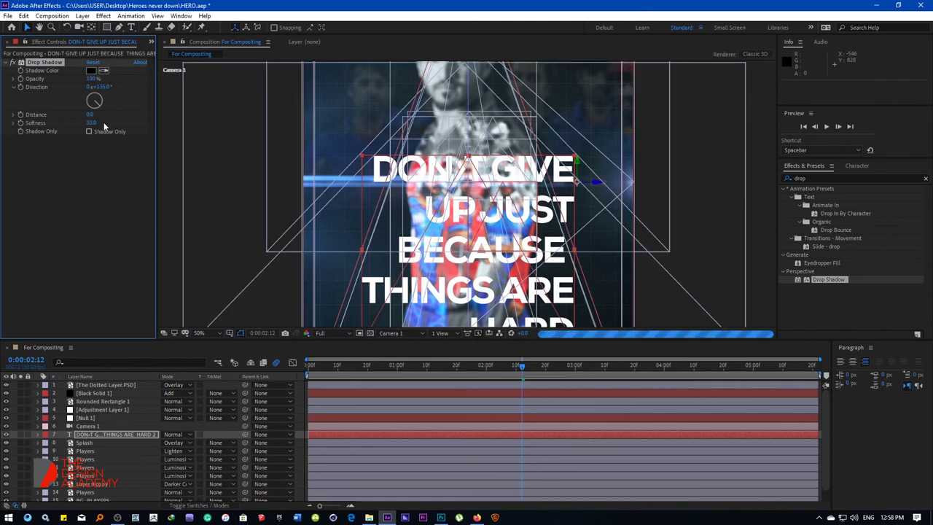
pyautogui.moveTo(89, 124); pyautogui.dragTo(106, 124)
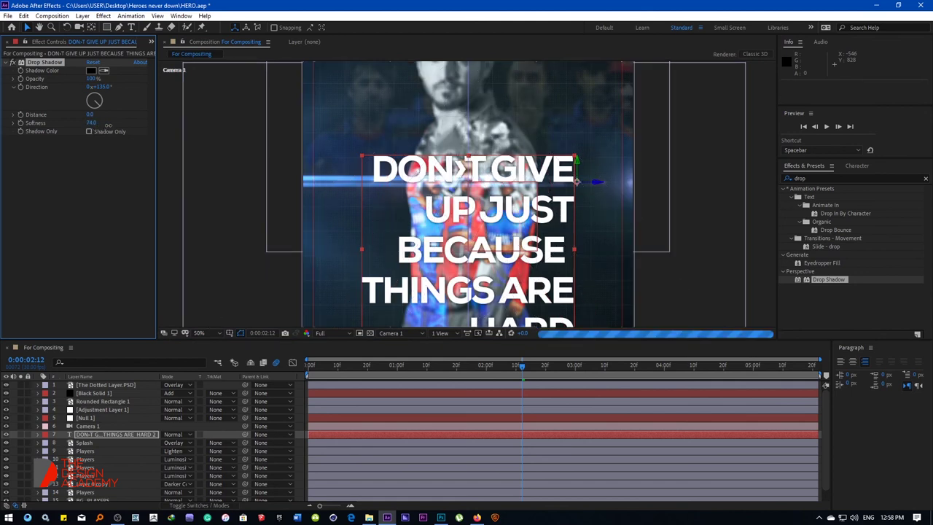
pyautogui.scroll(-2, 393, 218)
# Deselect the text, maximize the viewer to review the quote, then restore the panel layout.
pyautogui.scroll(-1, 393, 222)
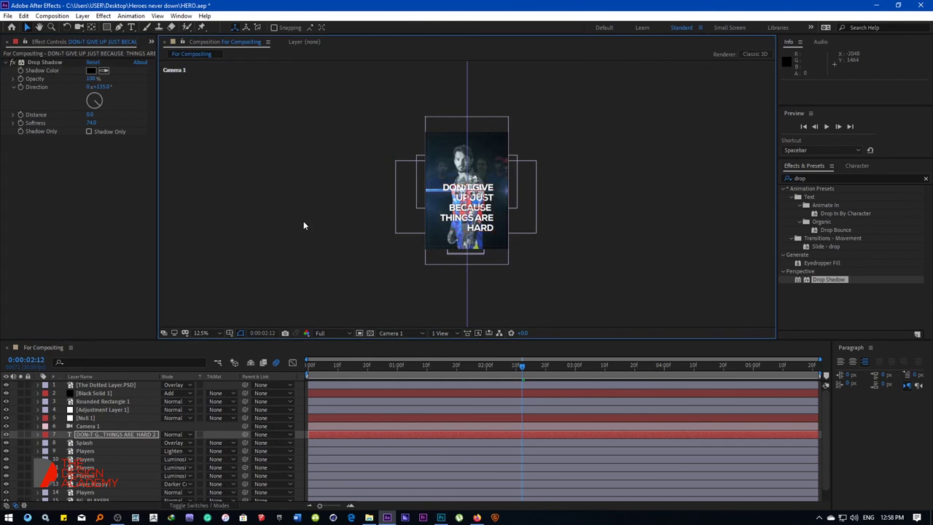
pyautogui.click(301, 223)
pyautogui.scroll(1, 393, 221)
pyautogui.press('v')
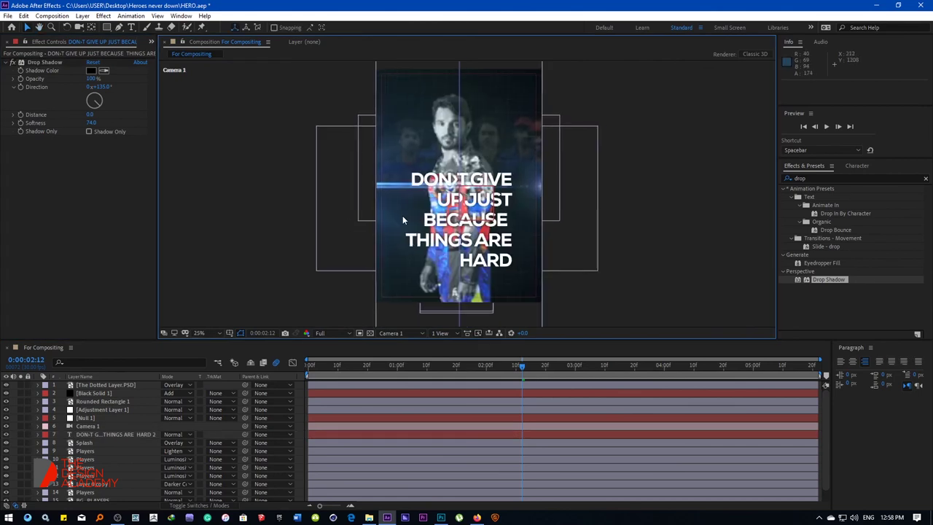
pyautogui.press('`')
pyautogui.scroll(2, 392, 244)
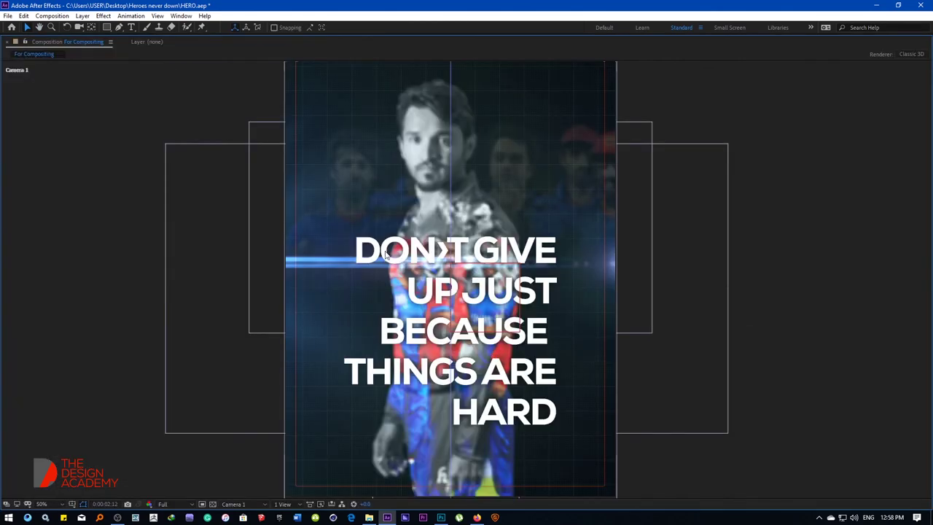
pyautogui.press('`')
# Fit the composition in the viewer and return to the timeline's start.
pyautogui.scroll(-2, 462, 201)
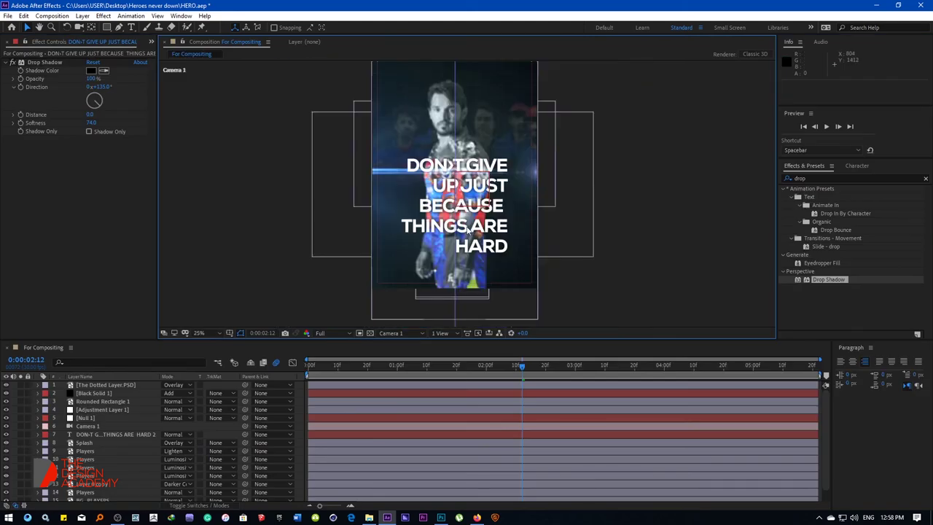
pyautogui.click(208, 333)
pyautogui.click(208, 170)
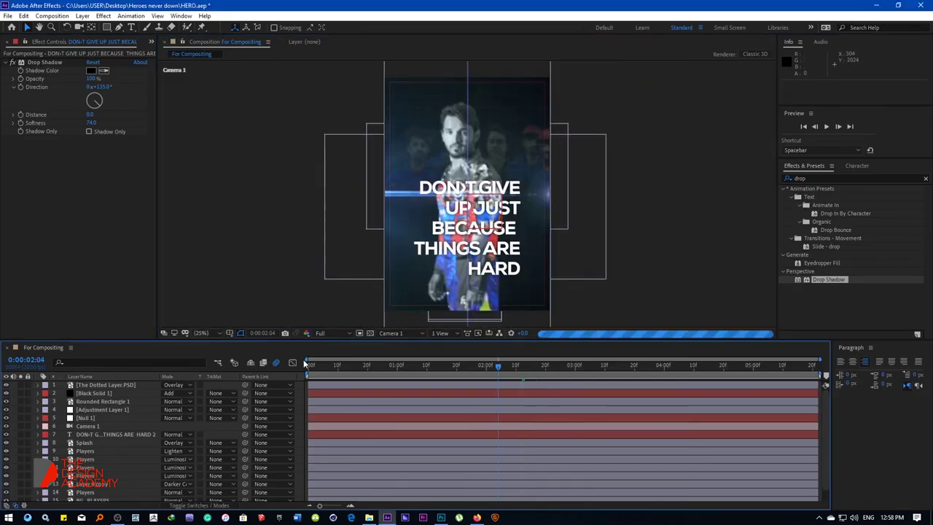
pyautogui.press('Home')
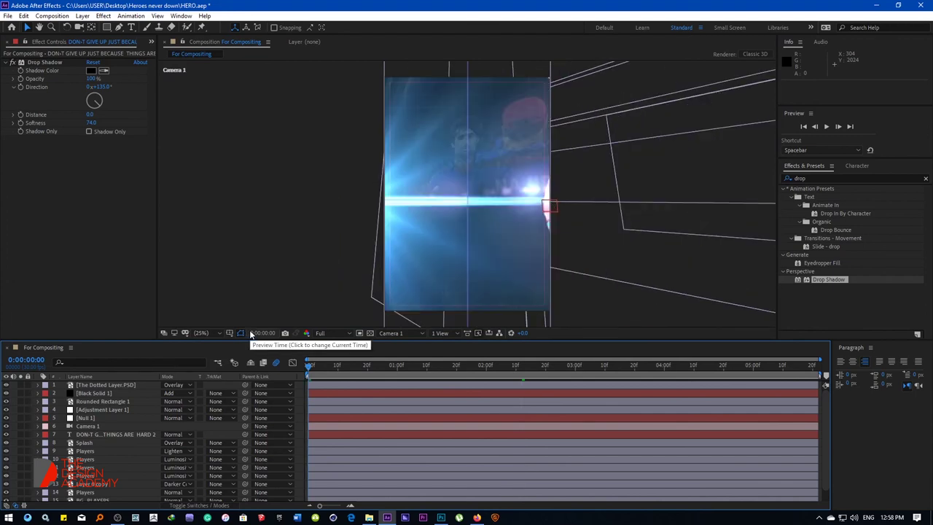
# Save the HERO.aep project and queue the composition in Adobe Media Encoder.
pyautogui.click(52, 15)
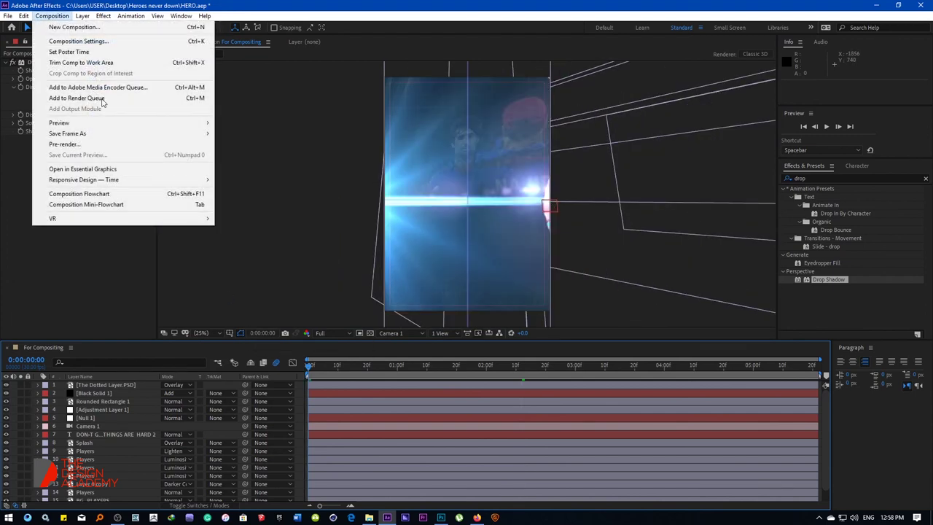
pyautogui.click(44, 105)
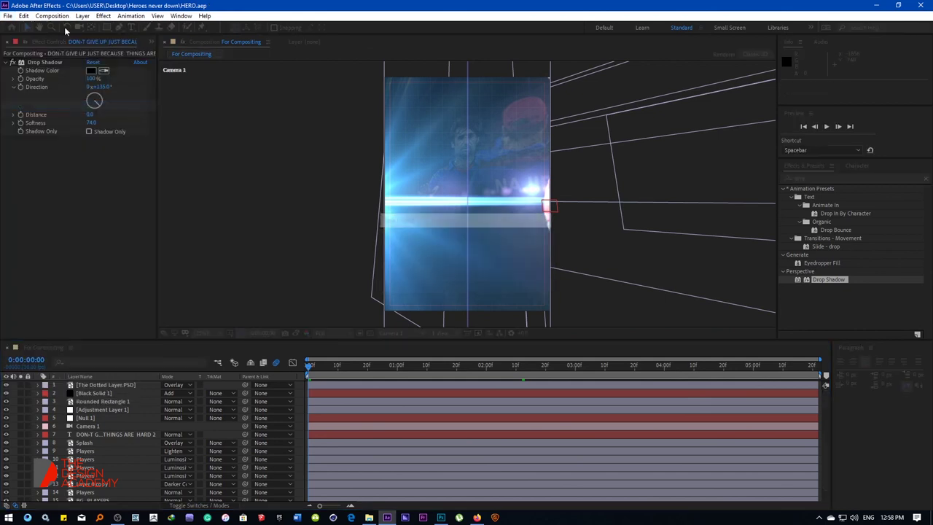
pyautogui.click(52, 15)
pyautogui.press('Escape')
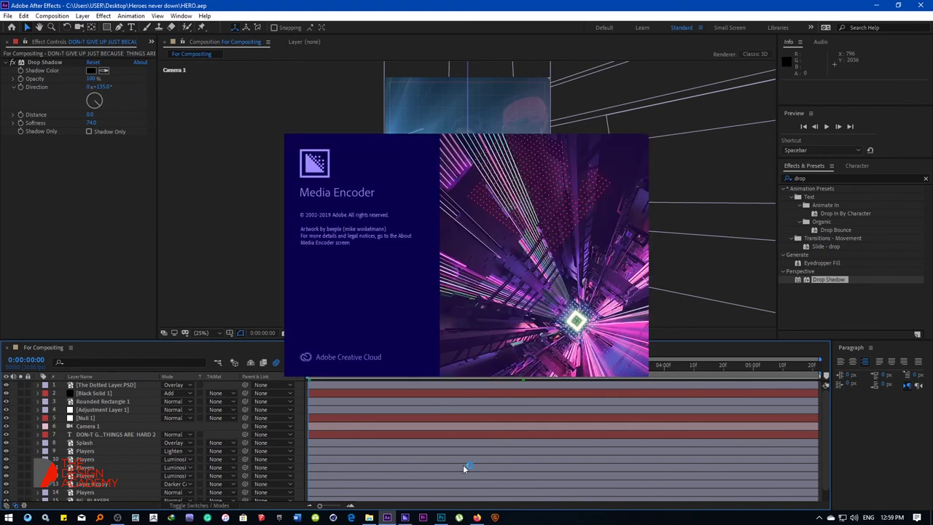
# Switch to the poster in Photoshop and zoom in on its text.
pyautogui.click(441, 518)
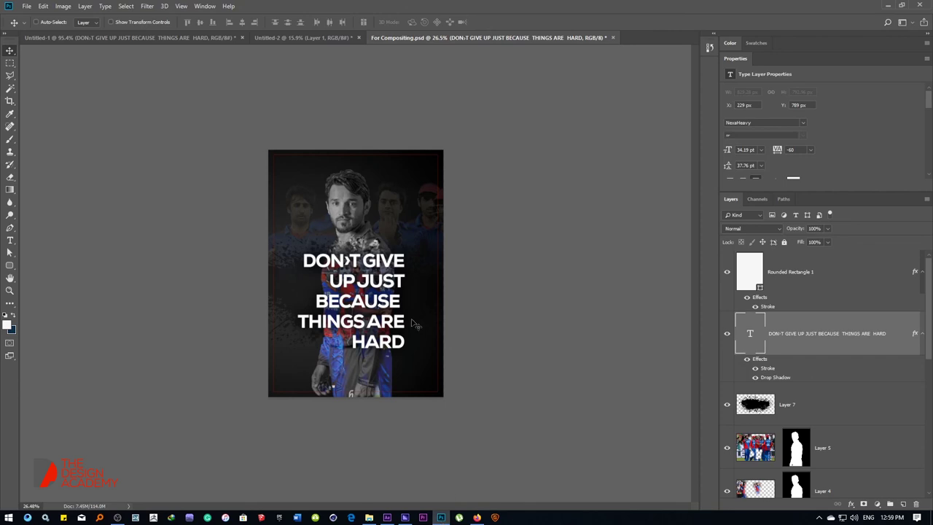
pyautogui.click(9, 290)
pyautogui.moveTo(400, 257); pyautogui.dragTo(409, 260)
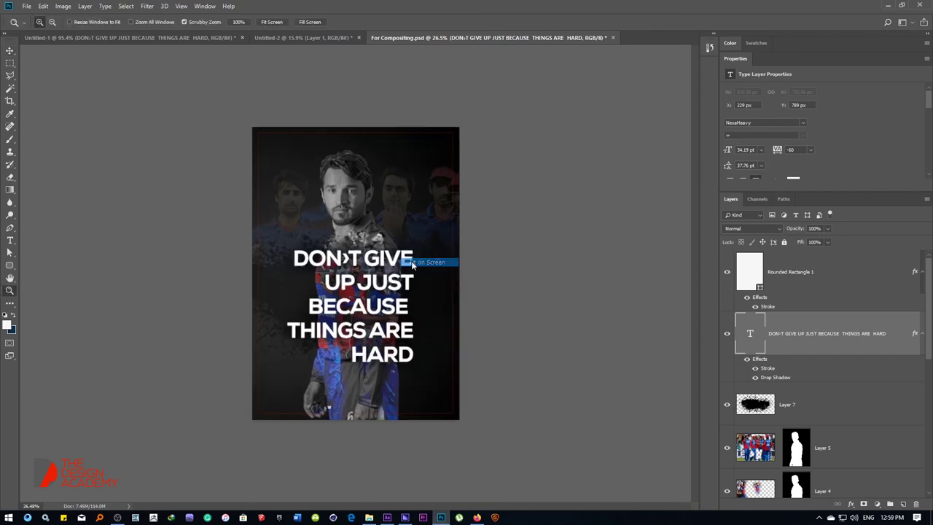
pyautogui.click(346, 170)
# View the poster at 100%, then fit the whole poster on screen.
pyautogui.rightClick(365, 198)
pyautogui.click(392, 215)
pyautogui.rightClick(392, 215)
pyautogui.click(399, 218)
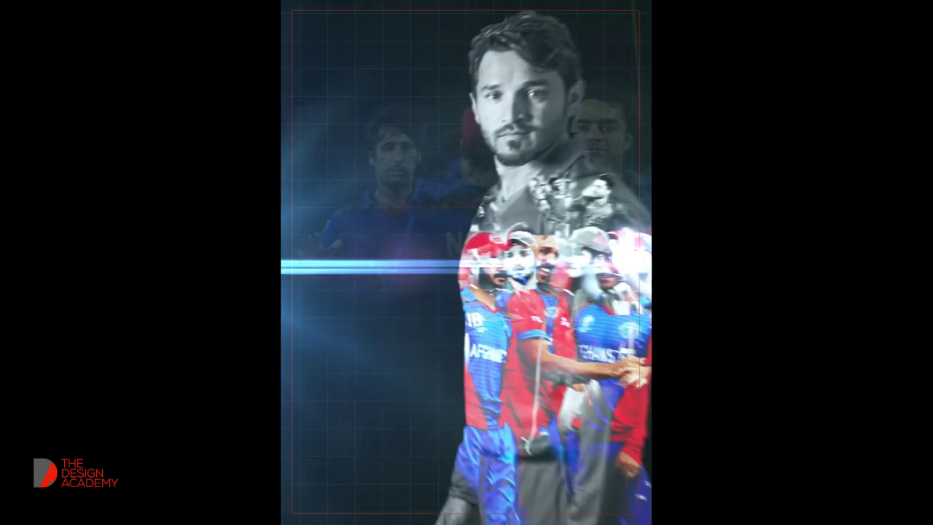